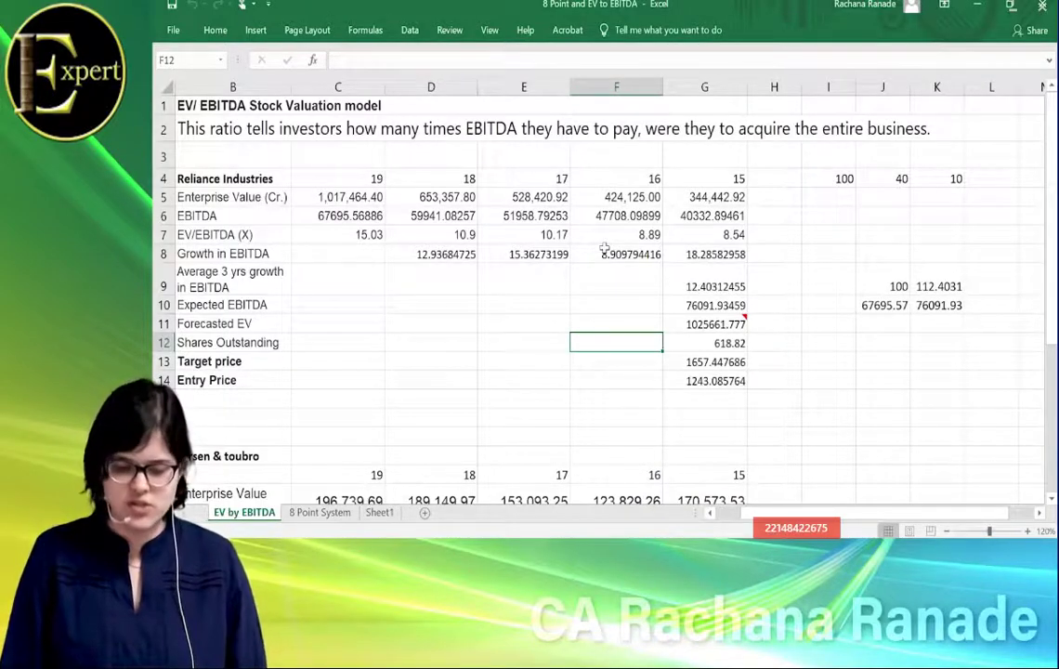
- Handwrite "10 X 10" in ink in the empty cells around columns P to S and underline both numbers
scroll(603, 248, "right", 5)
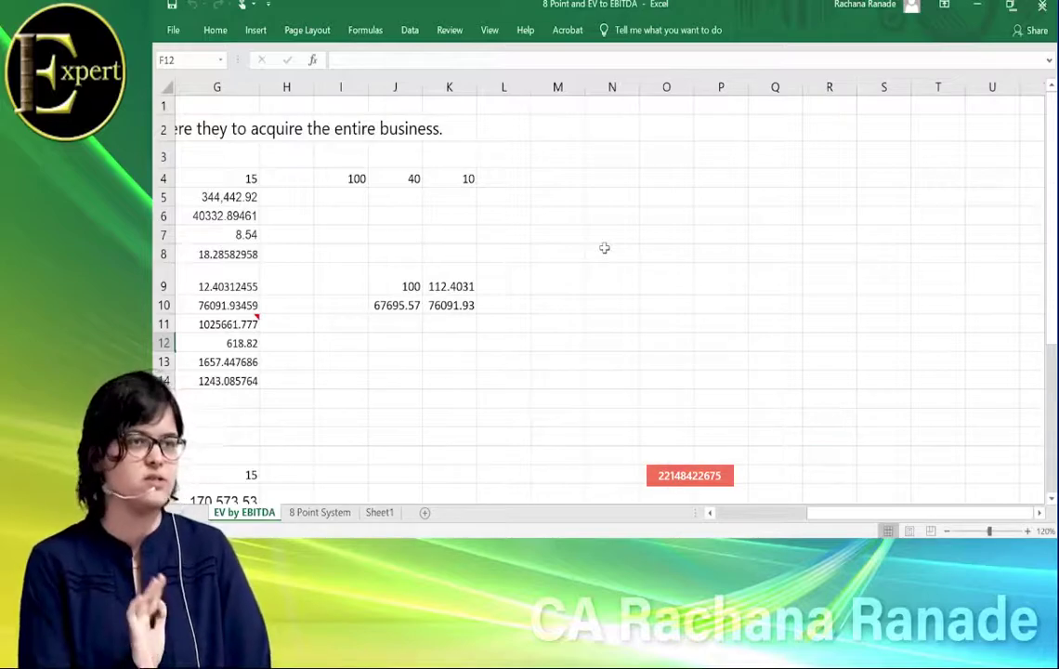
left_click(663, 133)
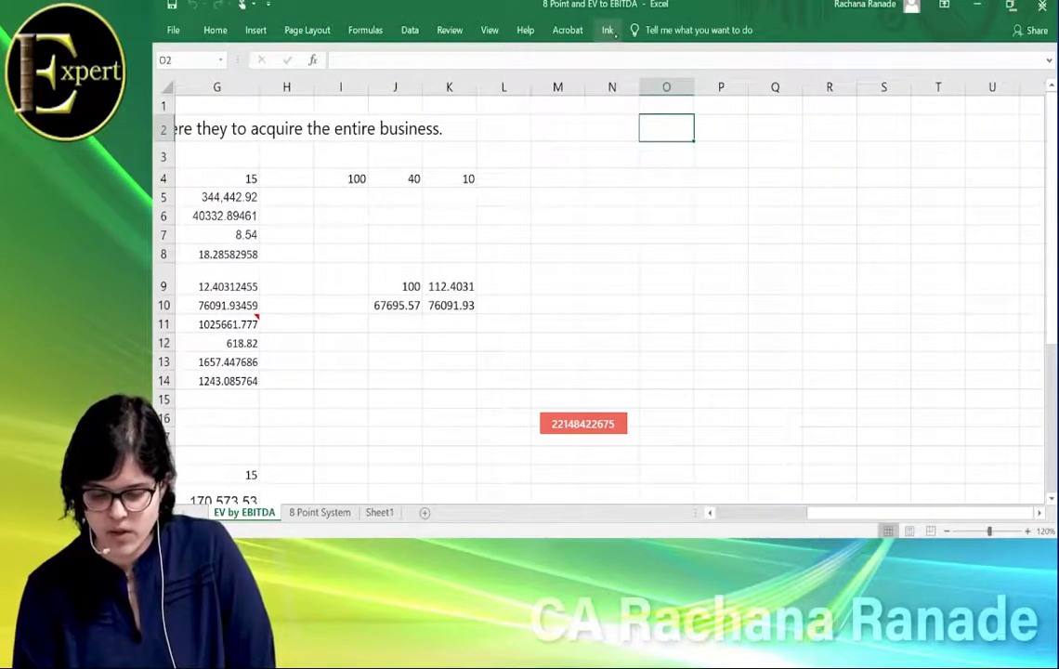
left_click(608, 31)
left_click(733, 133)
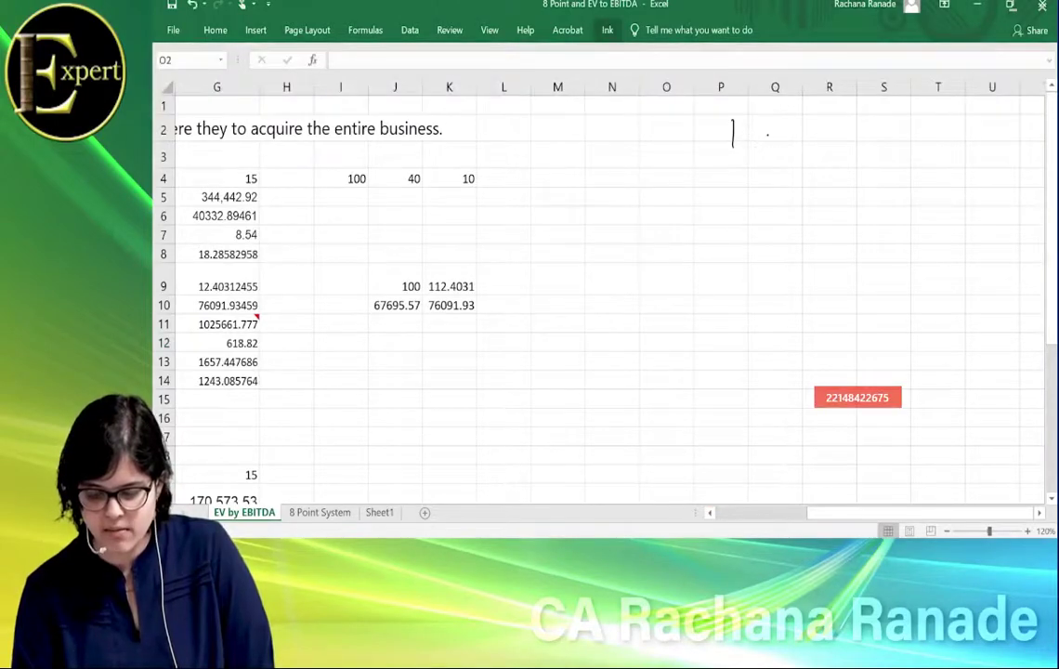
left_click_drag(763, 122, 787, 146)
left_click(794, 126)
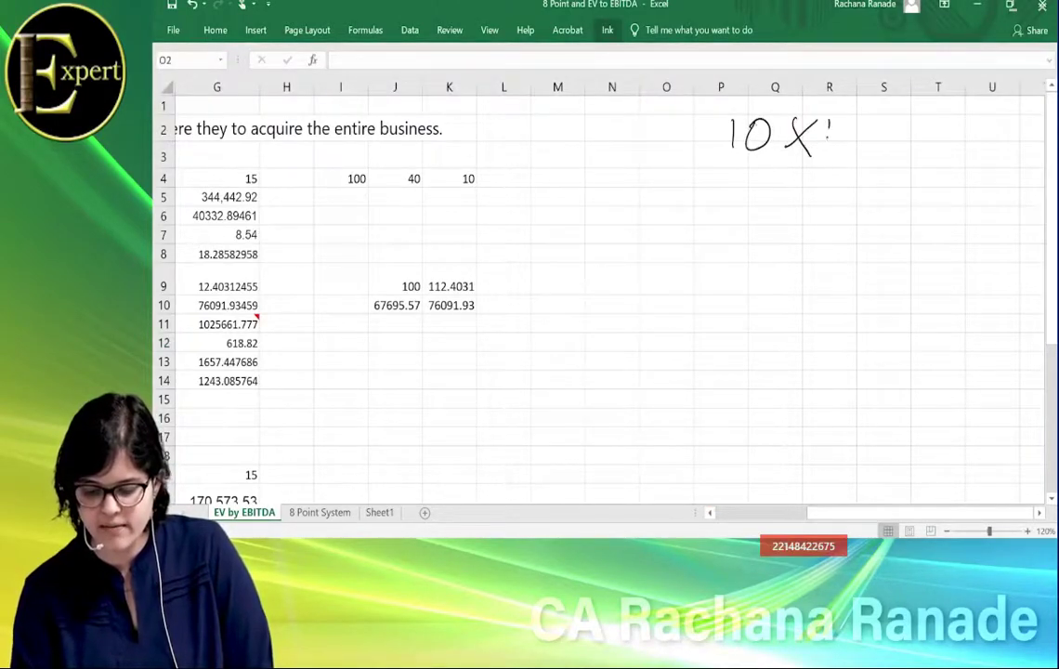
left_click_drag(847, 120, 846, 149)
left_click_drag(861, 124, 861, 126)
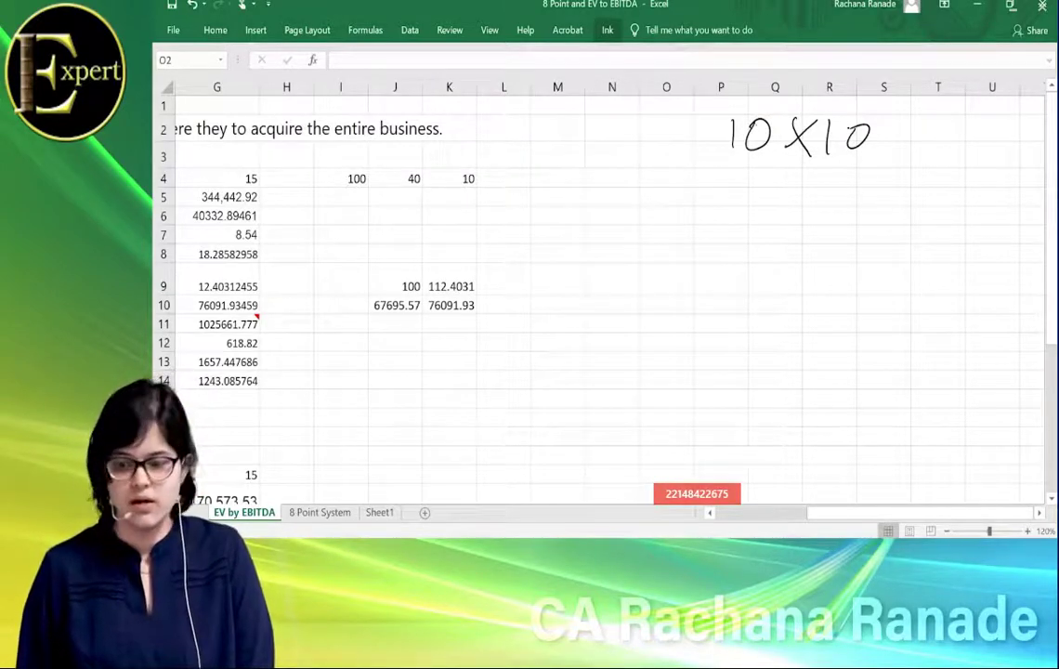
left_click_drag(711, 176, 879, 171)
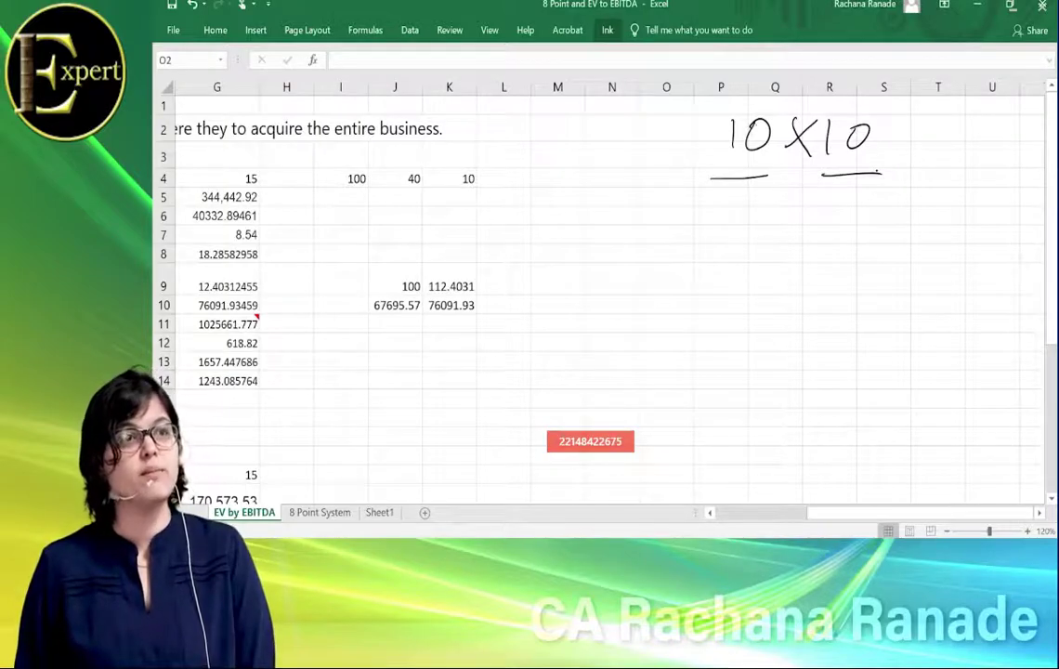
- Handwrite "10 X 1200" in ink beneath the underlined multiplication
mouse_move(712, 219)
left_mouse_down()
mouse_move(707, 255)
mouse_move(737, 225)
left_mouse_up()
mouse_move(811, 223)
left_mouse_down()
mouse_move(774, 256)
mouse_move(820, 272)
left_mouse_up()
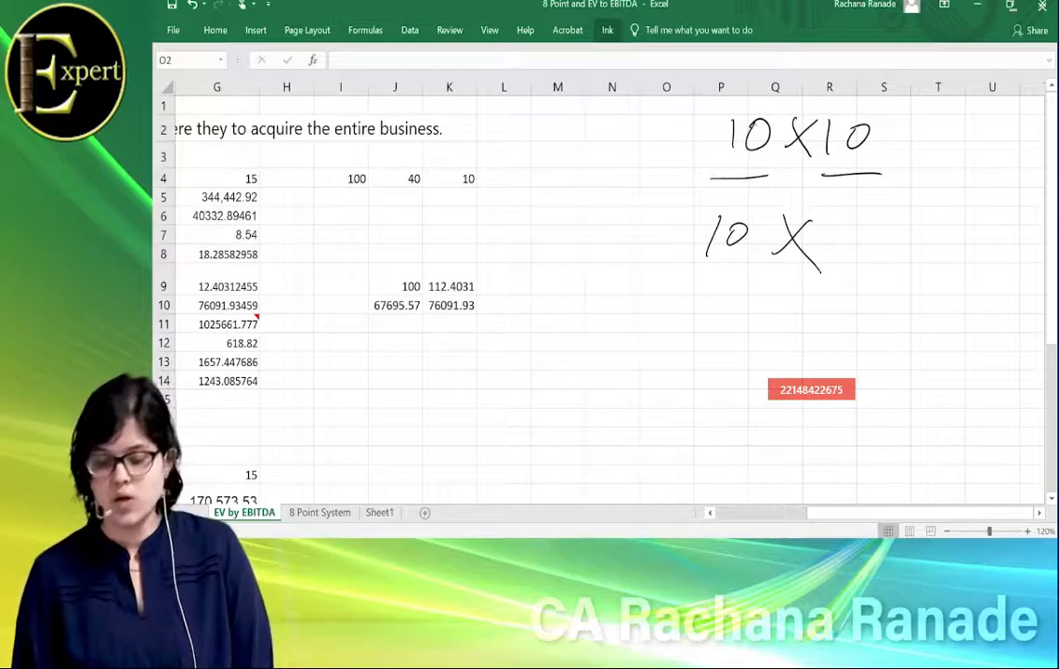
left_click(846, 233)
left_click_drag(862, 225, 877, 243)
left_click_drag(891, 221, 890, 223)
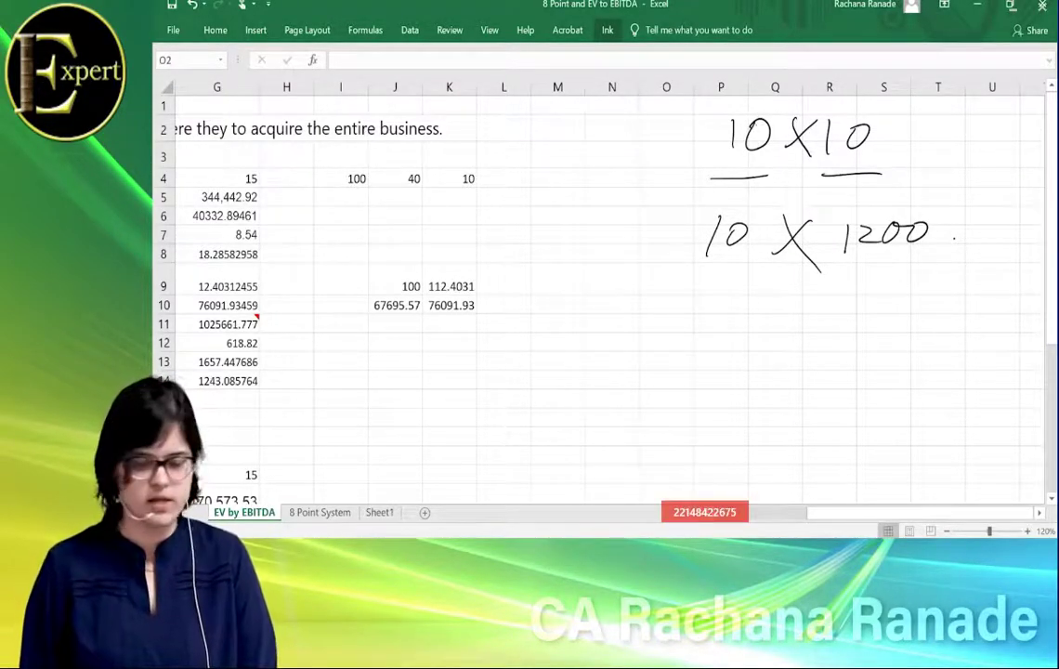
- Label the two handwritten multiplications "SC" and "MC" in ink and underline "MC"
mouse_move(618, 131)
left_mouse_down()
mouse_move(597, 164)
mouse_move(645, 162)
left_mouse_up()
left_click_drag(595, 238, 653, 249)
left_click_drag(591, 287, 679, 264)
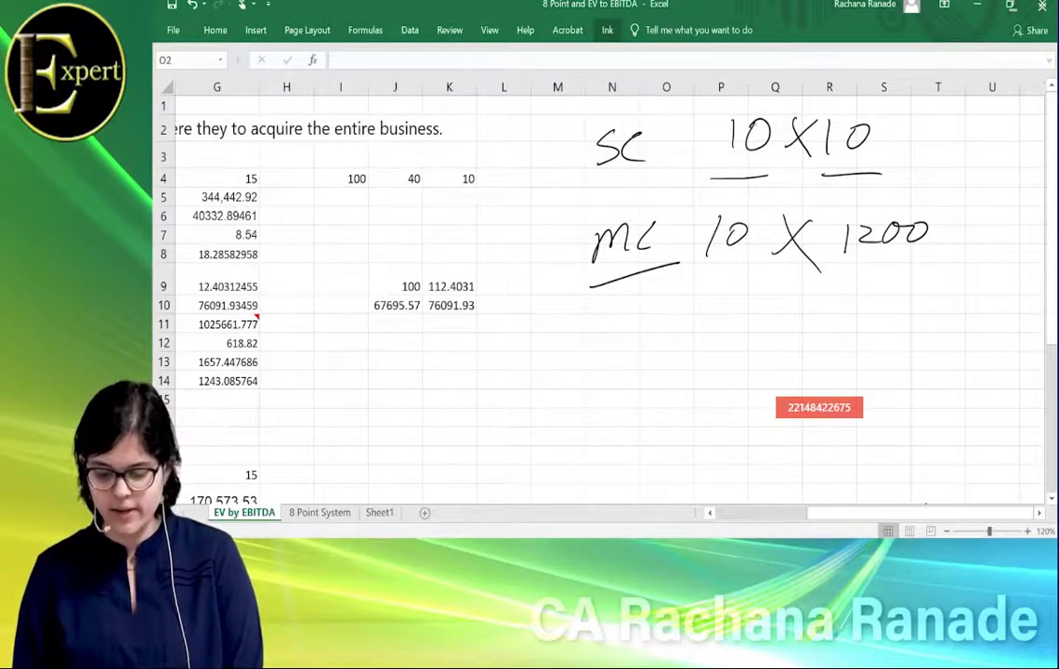
- Center the Reliance Industries year headings 19 to 15 in C4:G4 and make them bold
left_click_drag(789, 518, 748, 518)
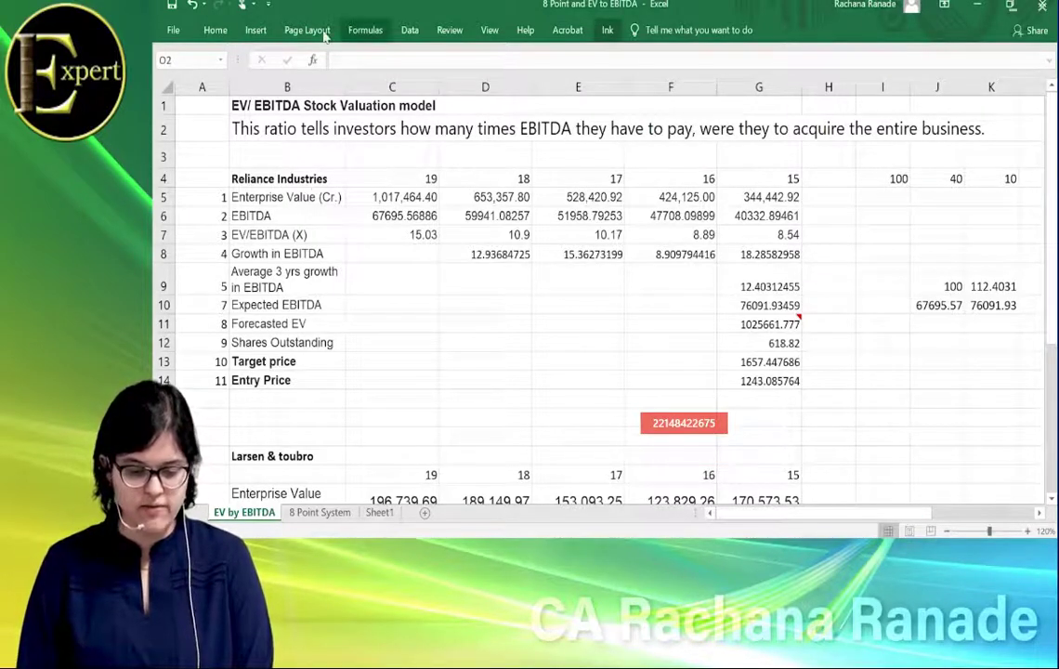
left_click(216, 30)
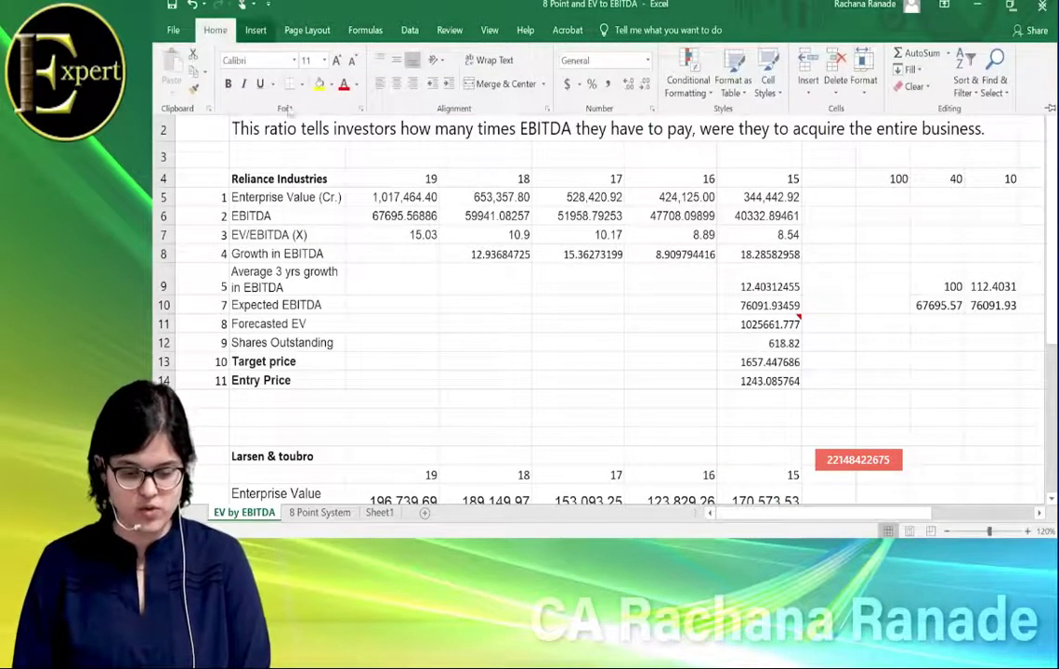
left_click(288, 193)
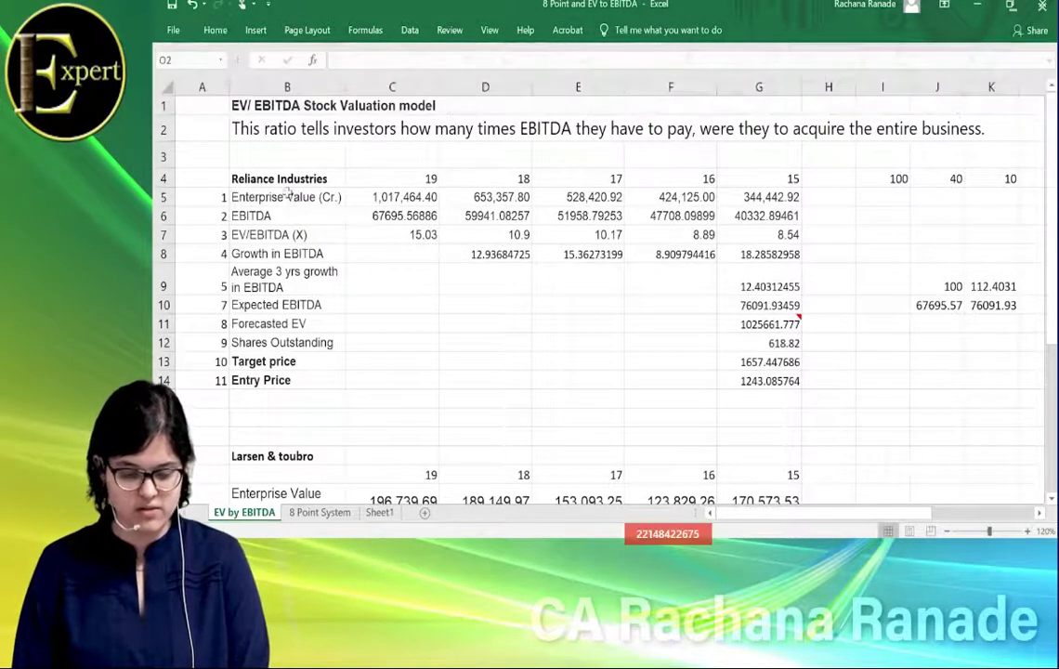
left_click(412, 200)
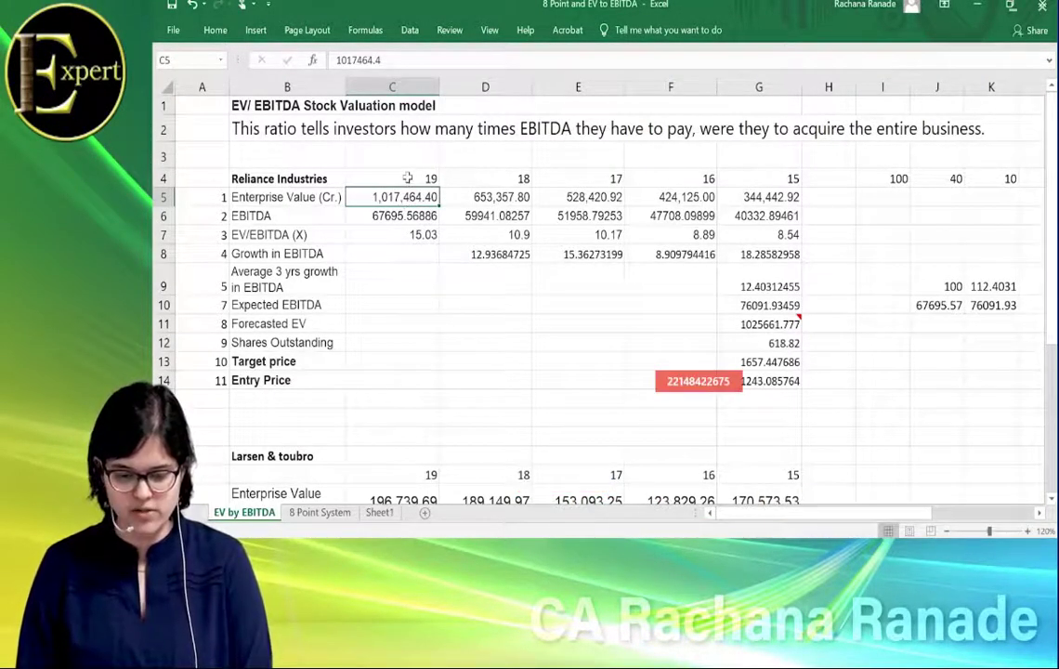
left_click_drag(408, 178, 790, 179)
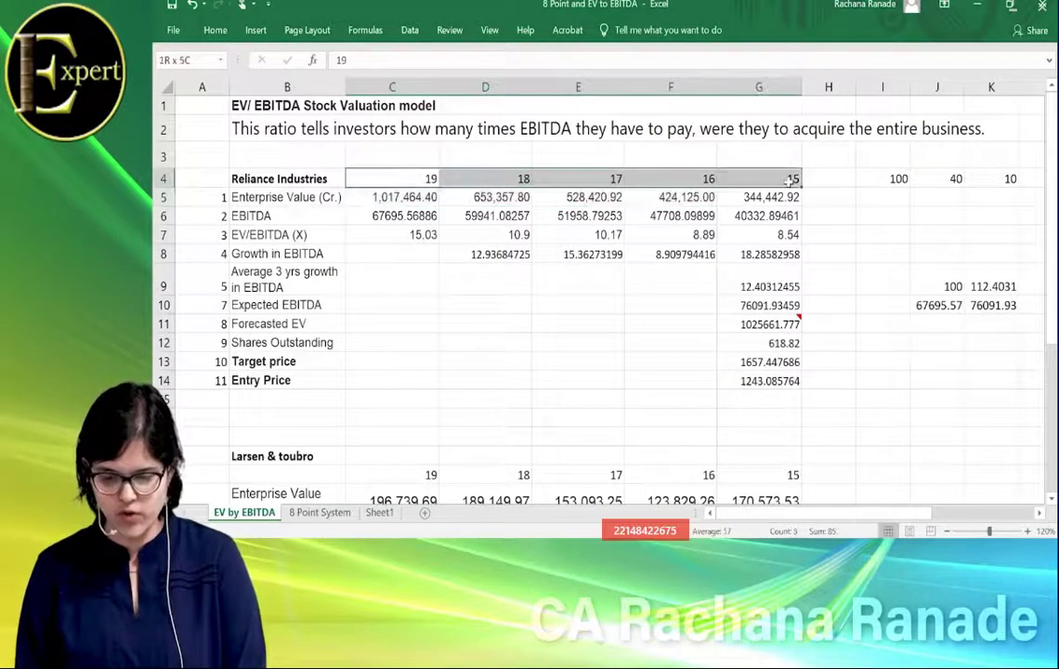
left_click(223, 34)
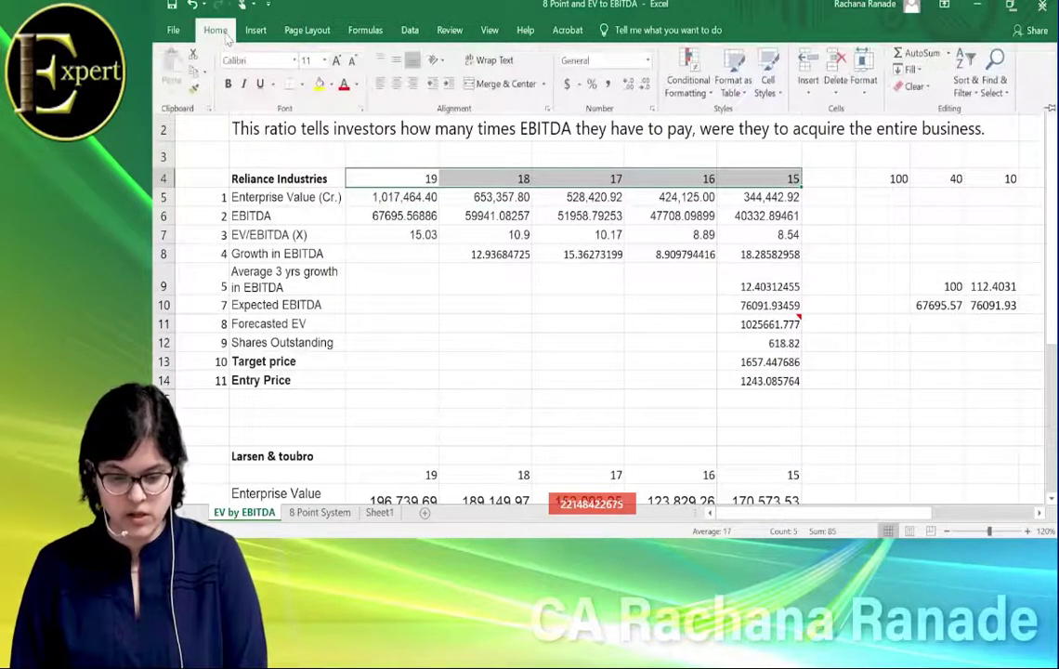
left_click(396, 83)
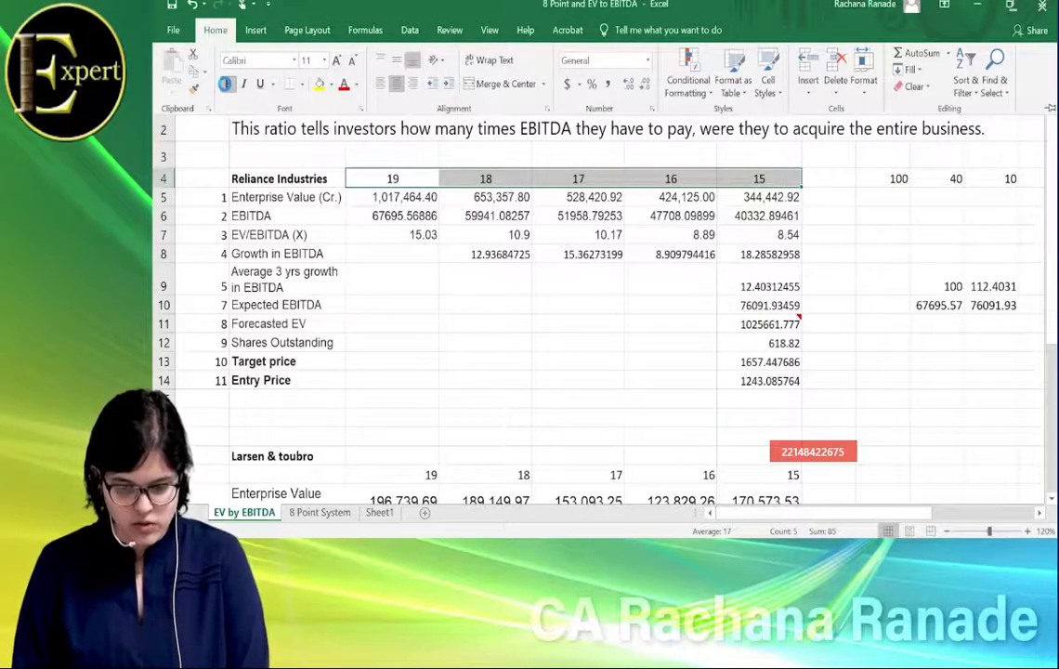
left_click(226, 84)
left_click(379, 197)
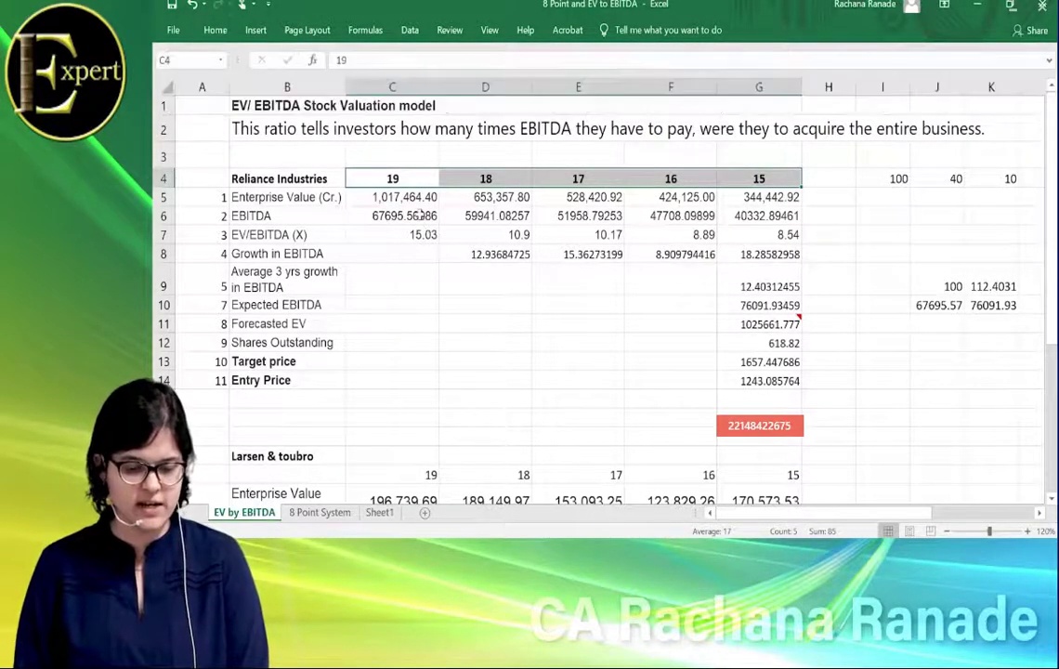
- Go through the Reliance Industries year headings from 19 to 15 and the enterprise value for year 19
left_click(392, 180)
left_click(485, 178)
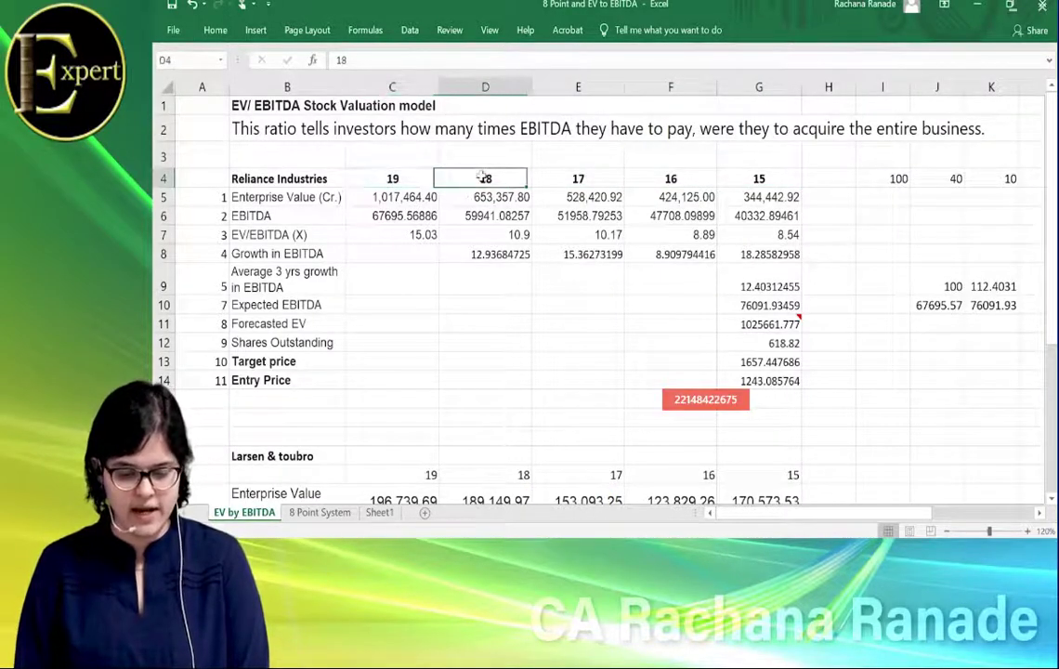
left_click(585, 178)
left_click(654, 179)
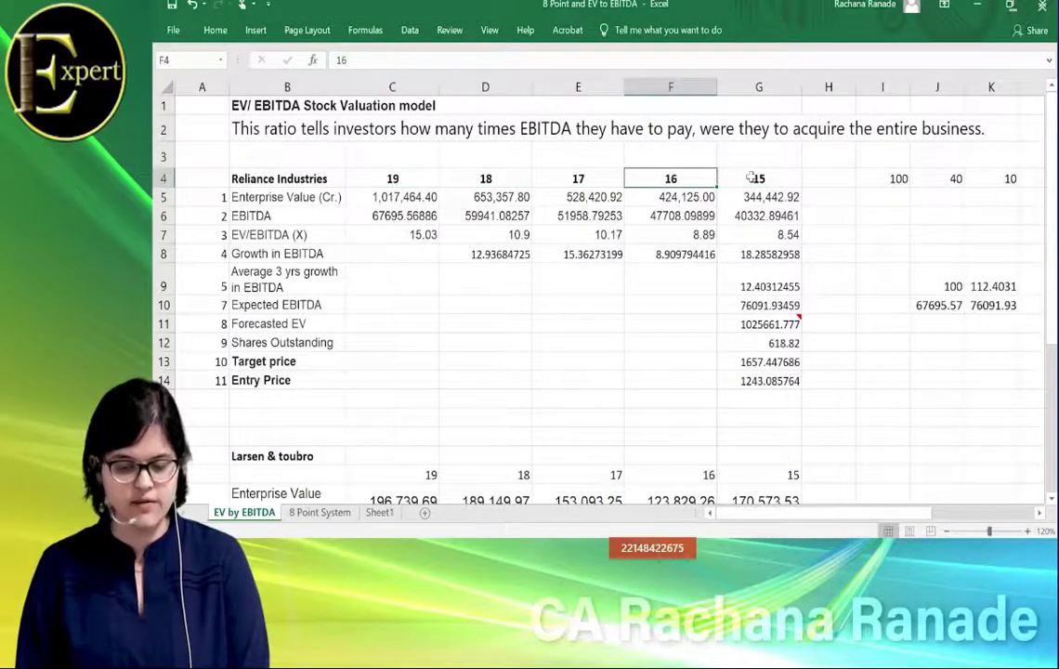
left_click(751, 177)
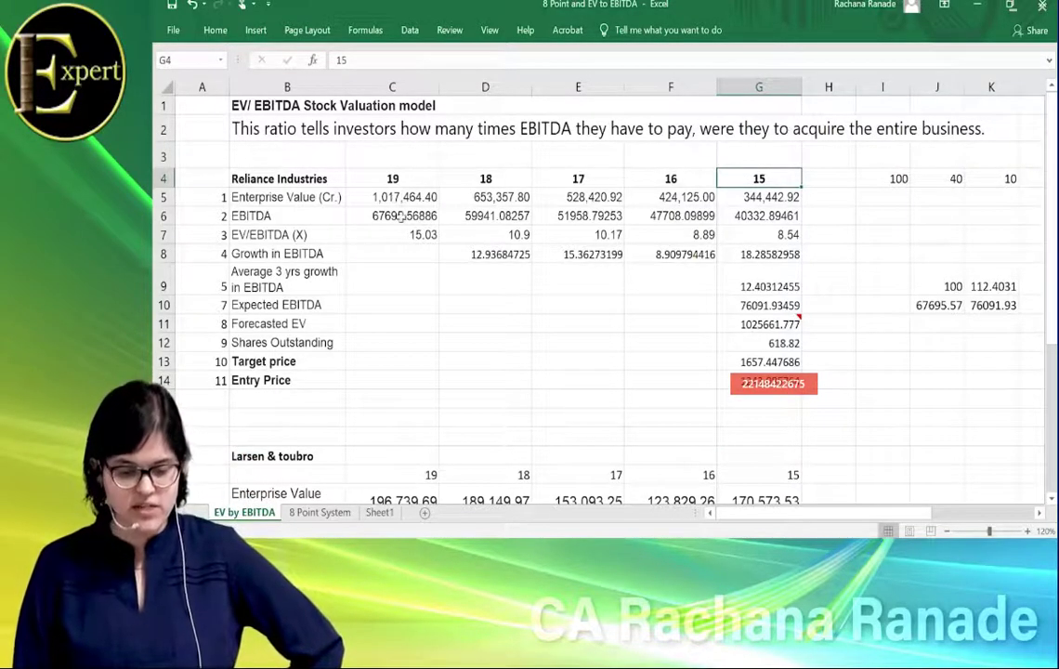
left_click(402, 196)
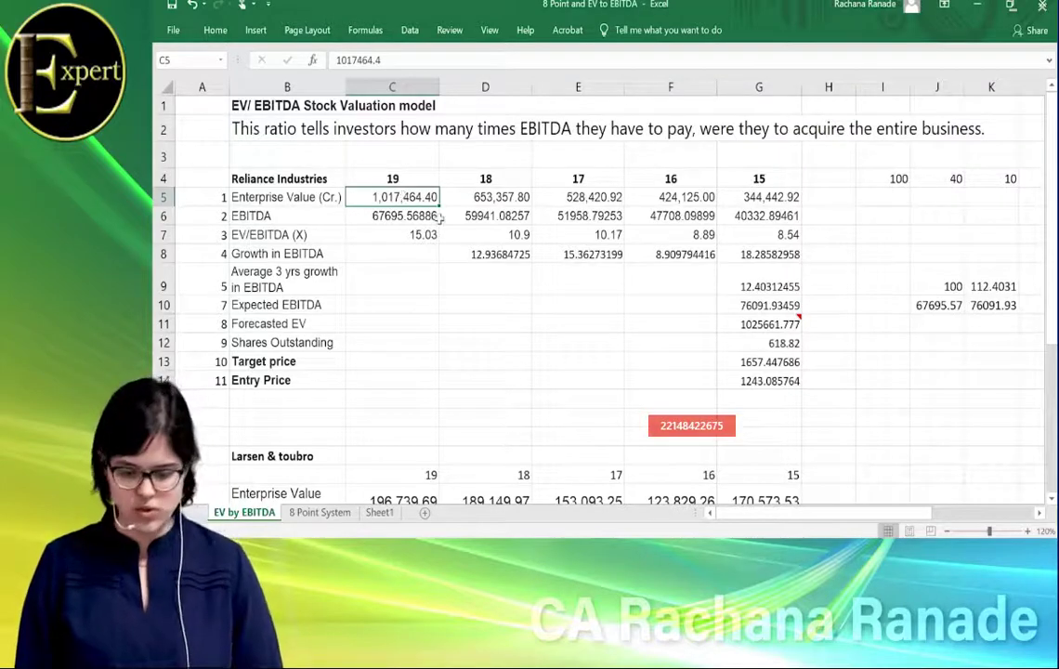
- Switch to Moneycontrol in the browser, search for "reliance" and open the Reliance Industries quote page
key("alt+Tab")
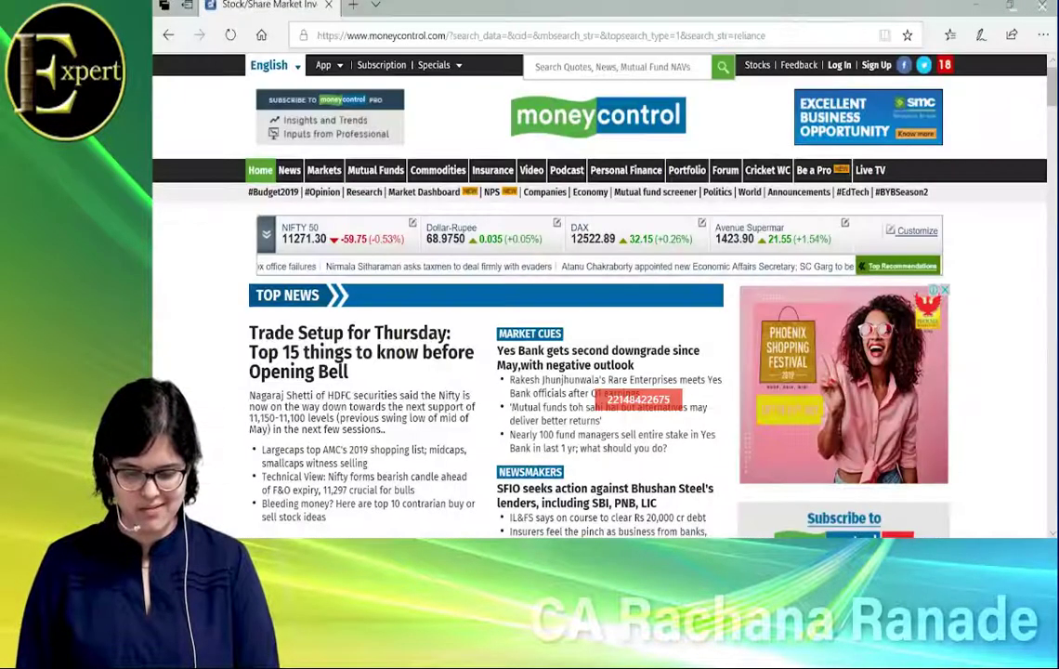
left_click(587, 65)
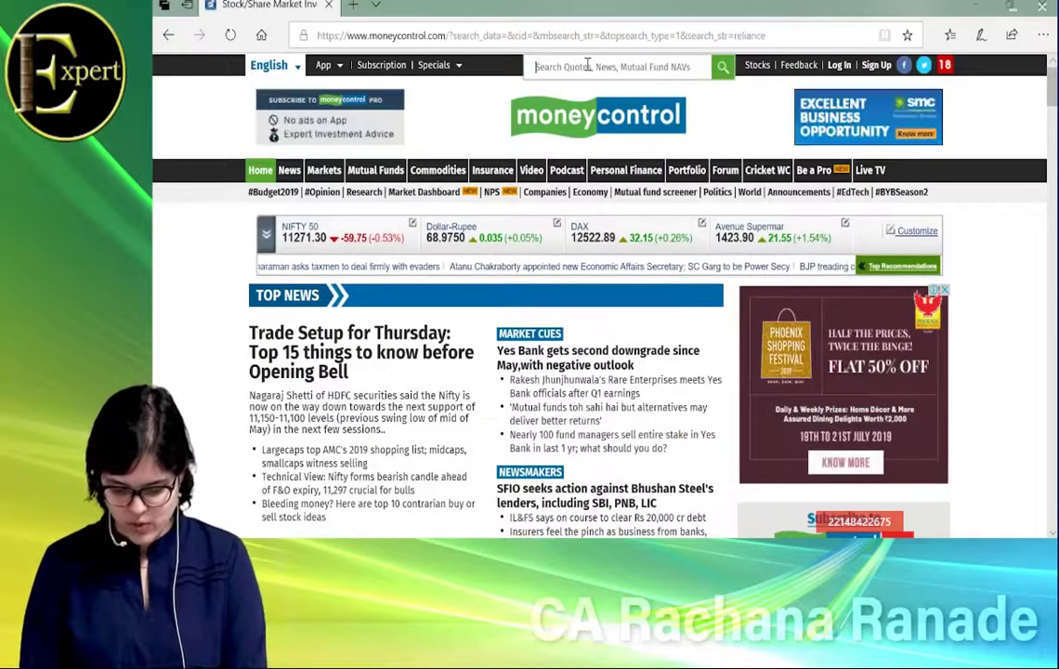
type("reliance")
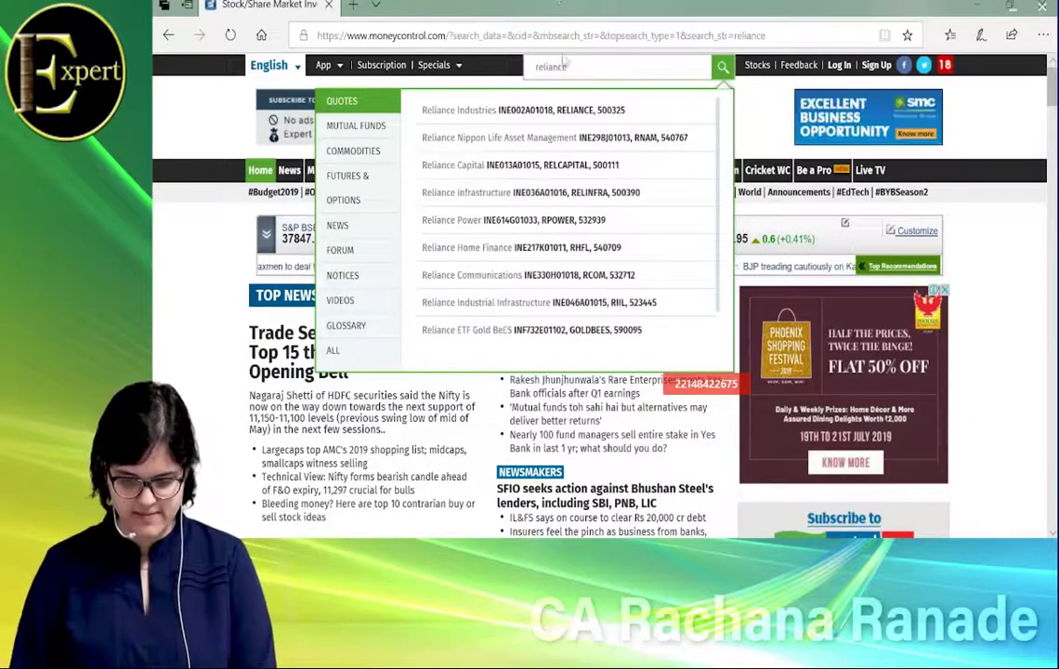
left_click(520, 110)
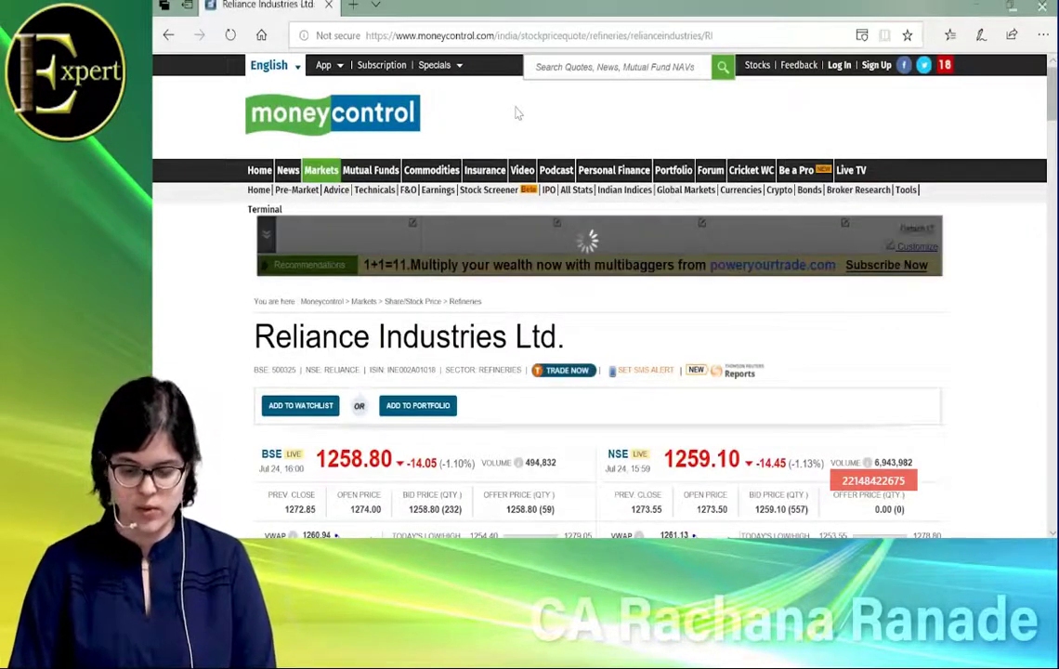
- Open the Ratios page in the Financials section for Reliance Industries
scroll(518, 113, "down", 3)
scroll(517, 108, "down", 5)
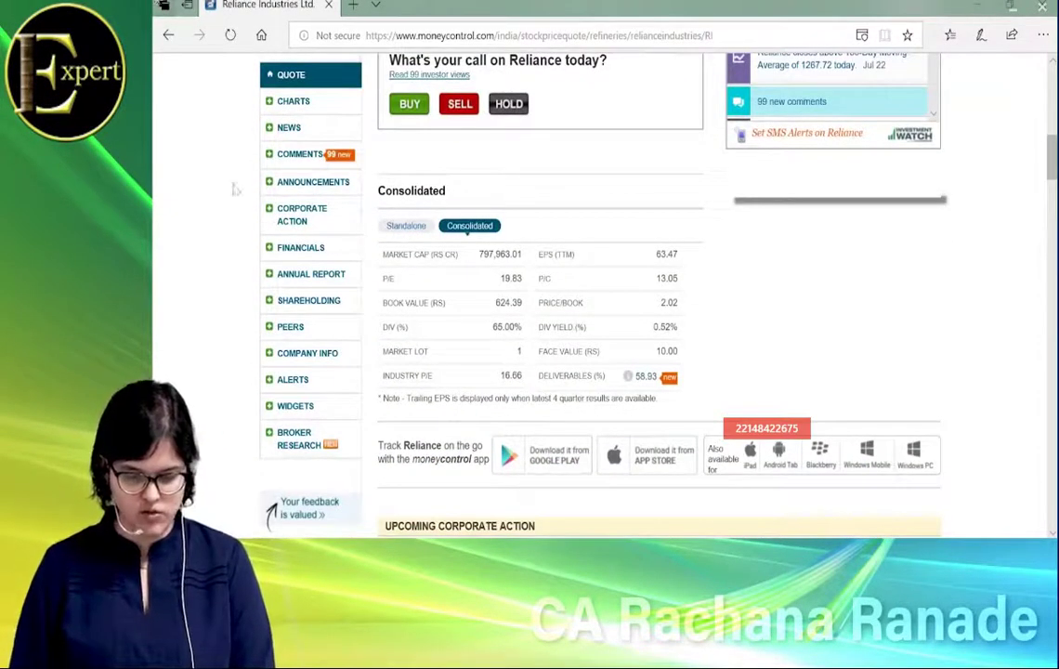
left_click(303, 255)
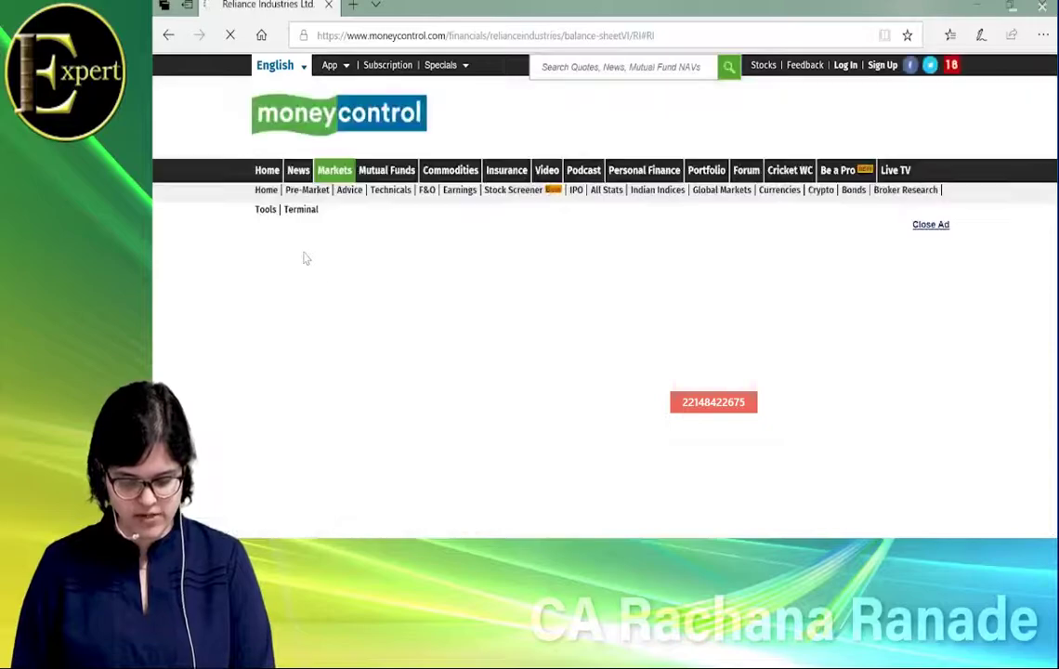
scroll(305, 261, "down", 3)
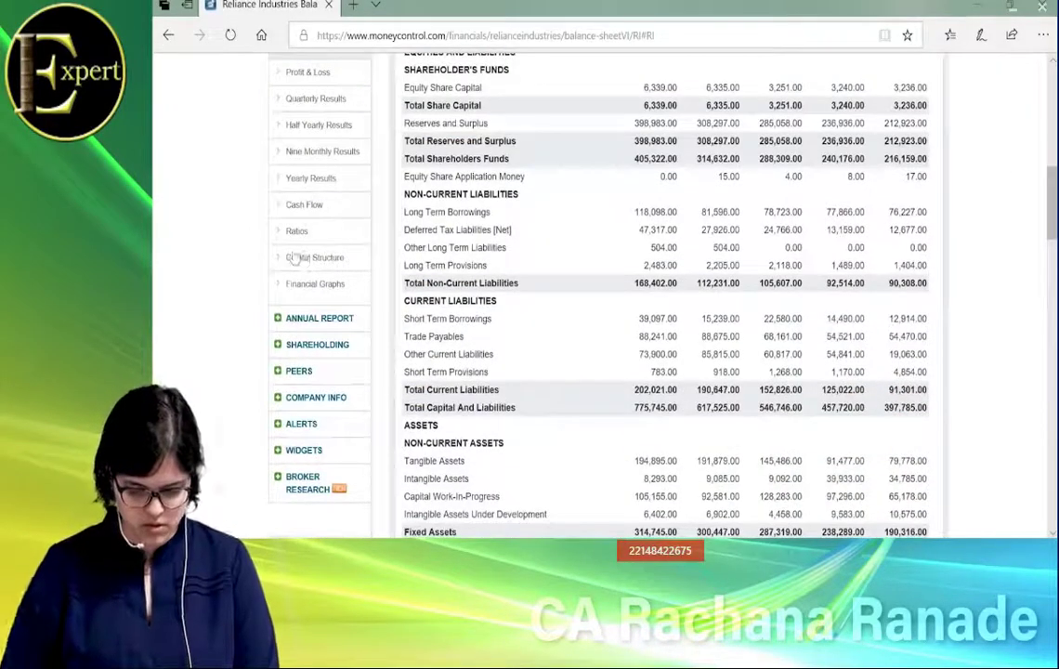
left_click(299, 225)
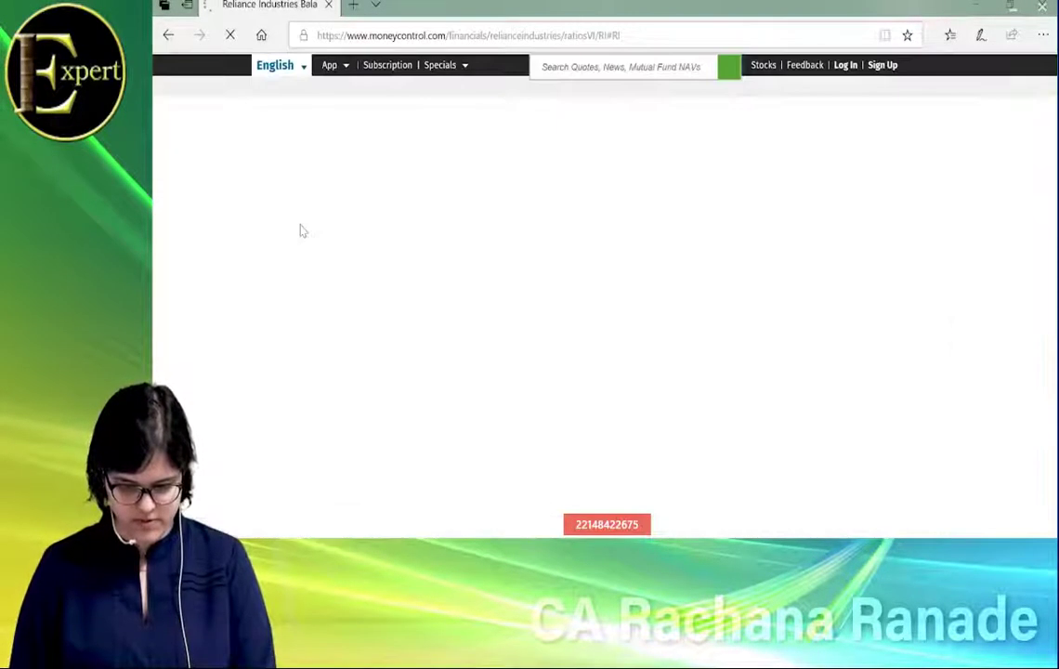
- Examine the key financial ratios for Mar 15 to Mar 19, especially the Enterprise Value and EV/EBITDA rows under Valuation Ratios
scroll(300, 230, "down", 10)
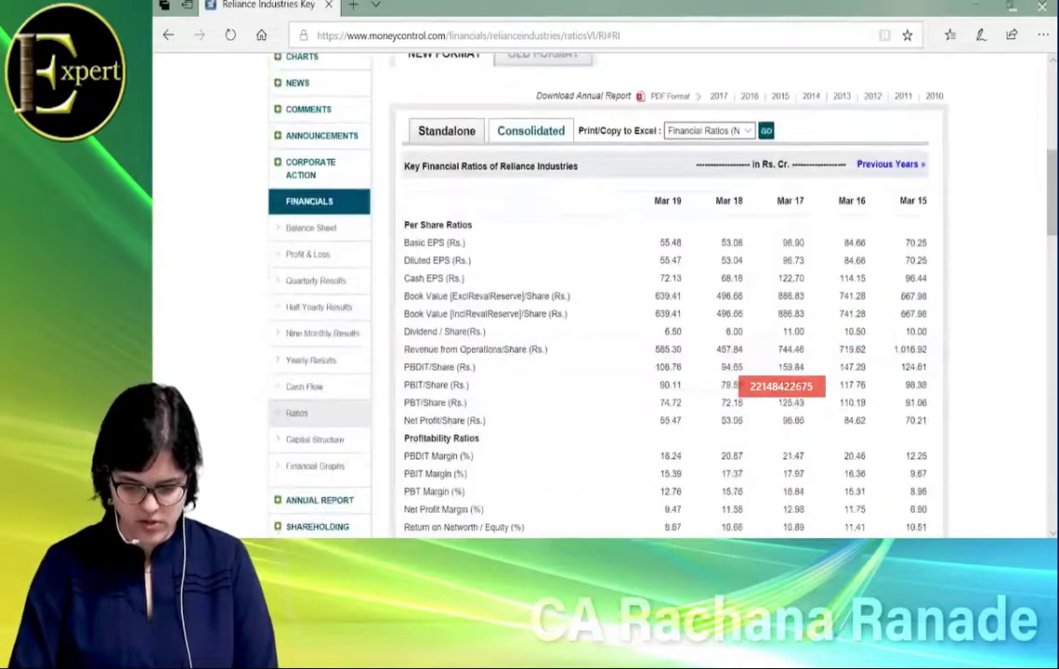
scroll(301, 231, "down", 3)
scroll(301, 230, "up", 3)
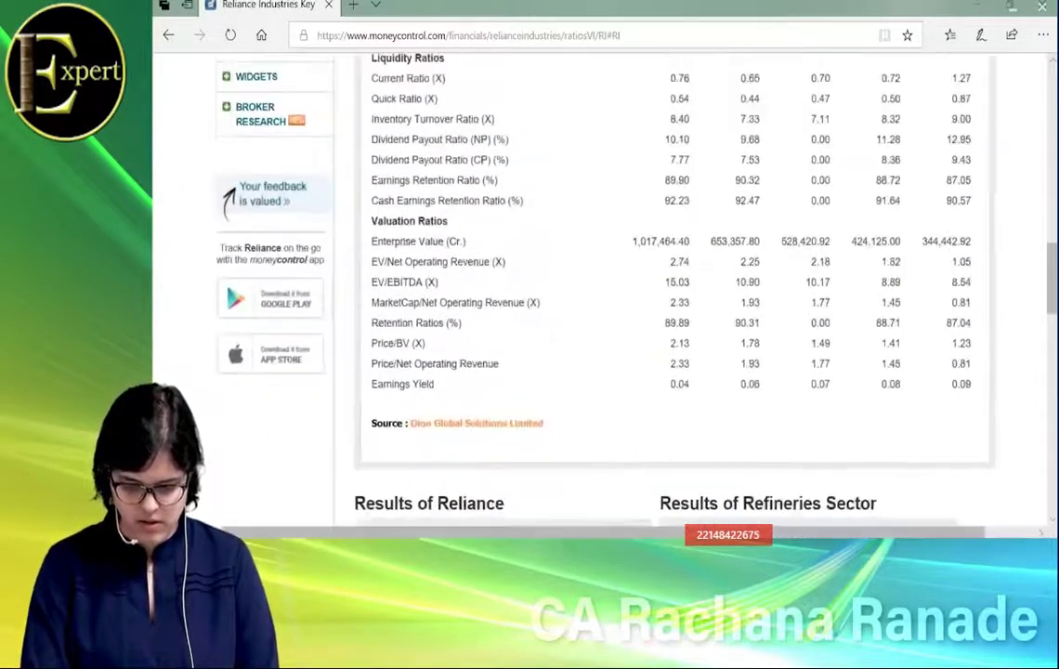
scroll(301, 230, "right", 2)
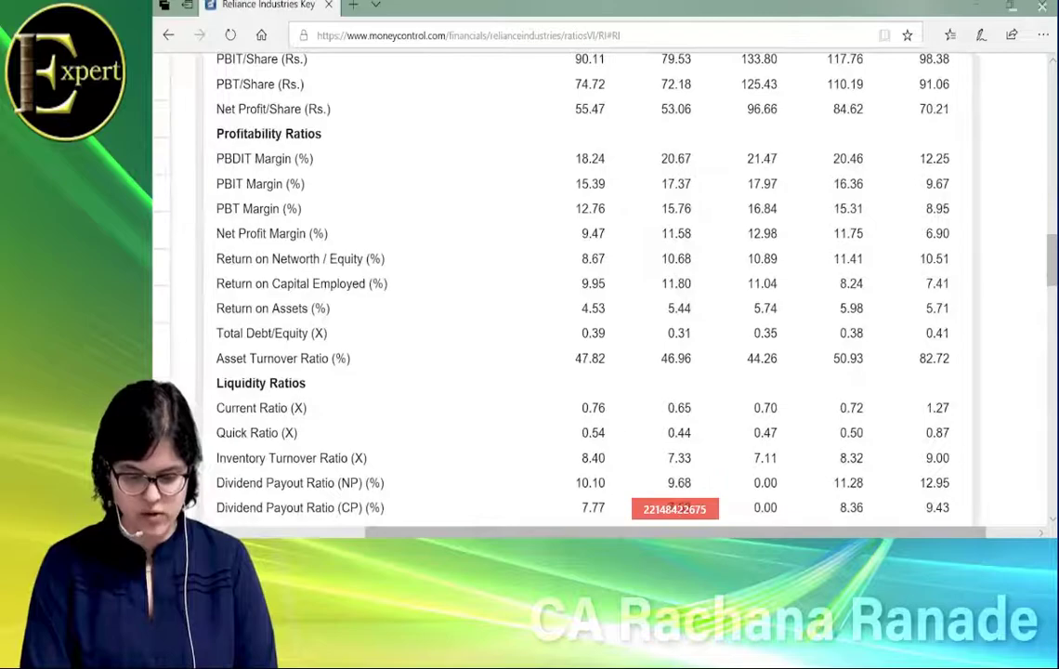
scroll(301, 230, "down", 3)
scroll(300, 223, "down", 3)
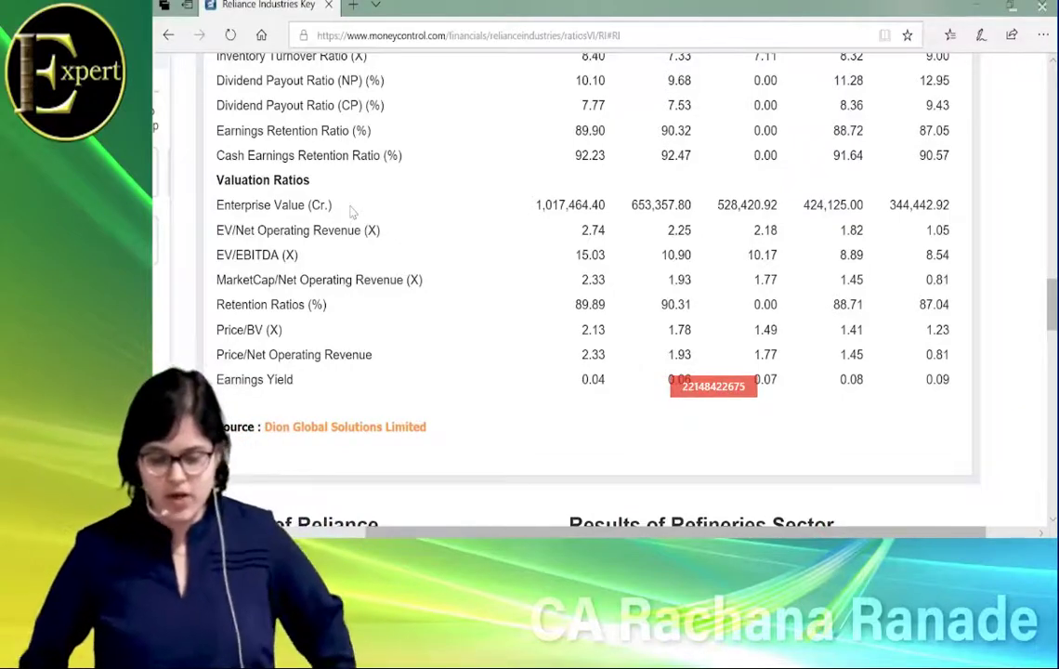
key("ctrl+minus")
scroll(328, 210, "up", 10)
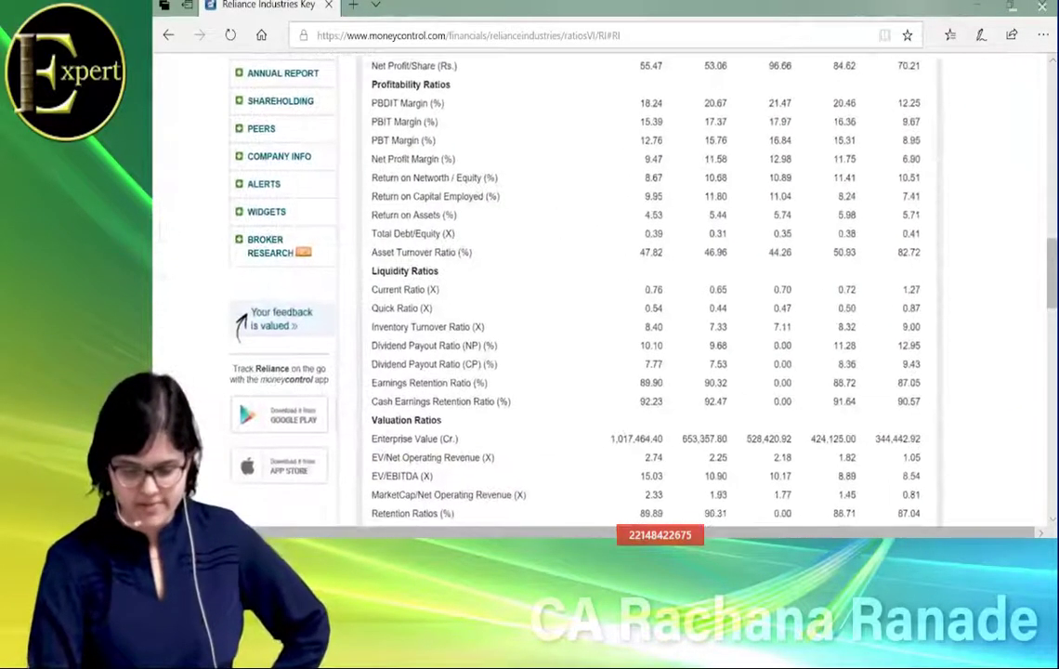
scroll(328, 213, "down", 3)
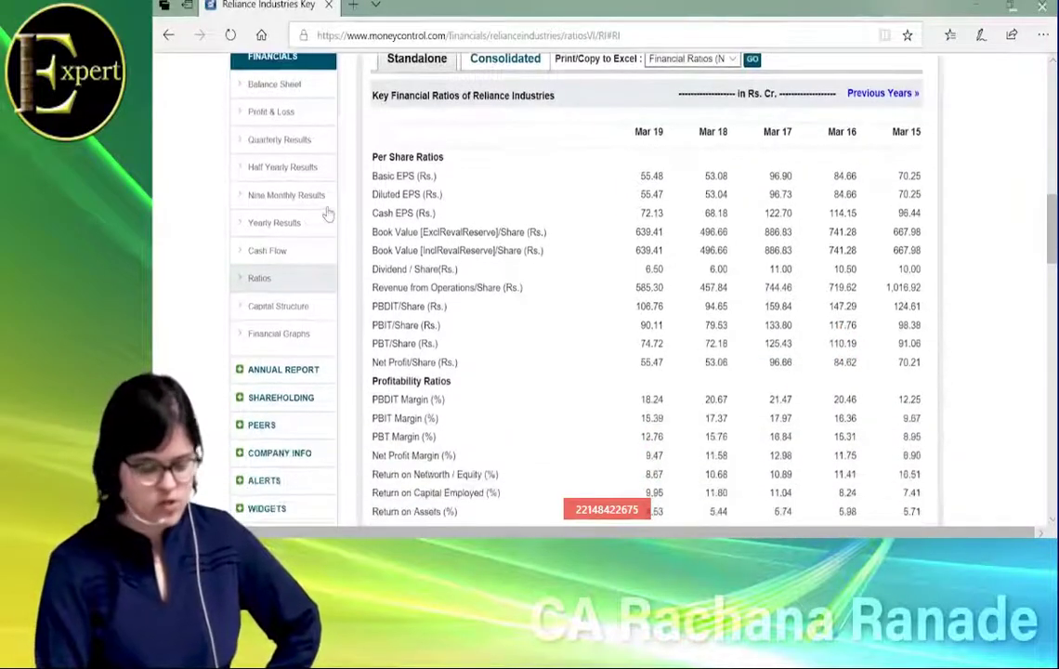
- Enlarge the Valuation Ratios section of the ratios page and highlight the rows from Enterprise Value to EV/EBITDA
scroll(327, 213, "down", 7)
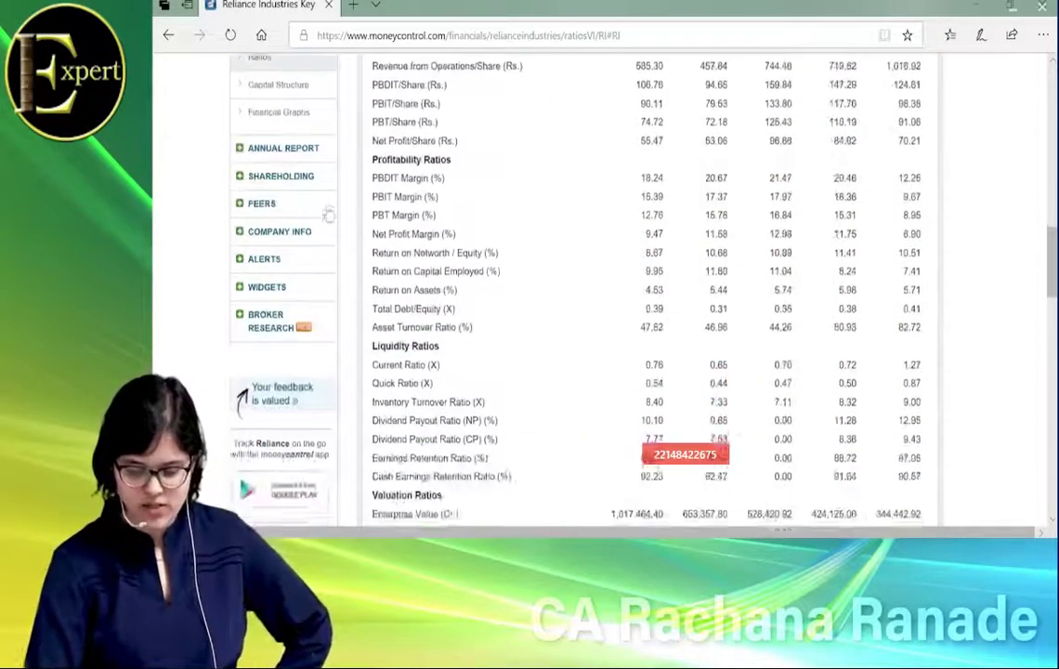
key("ctrl+plus")
key("ctrl+plus")
key("ctrl+plus")
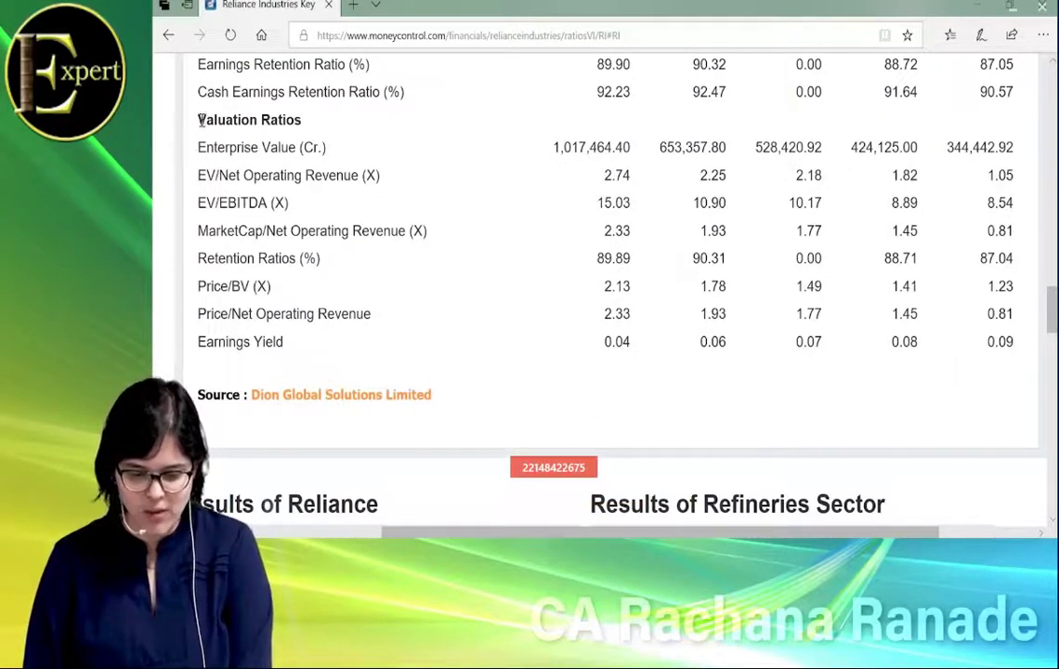
left_click_drag(643, 130, 1018, 200)
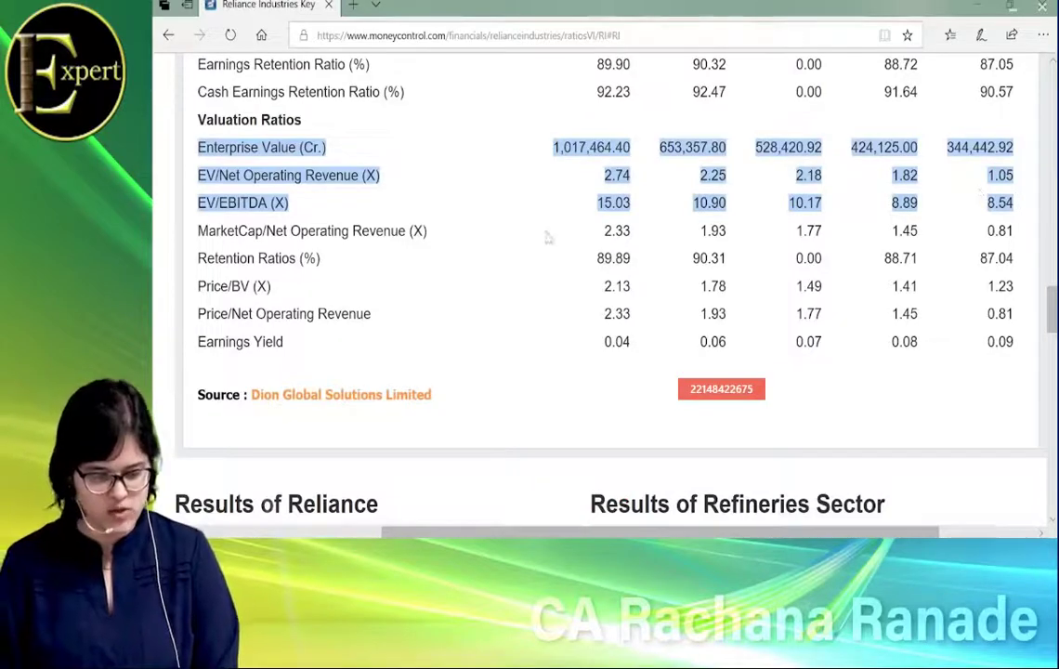
left_click(372, 191)
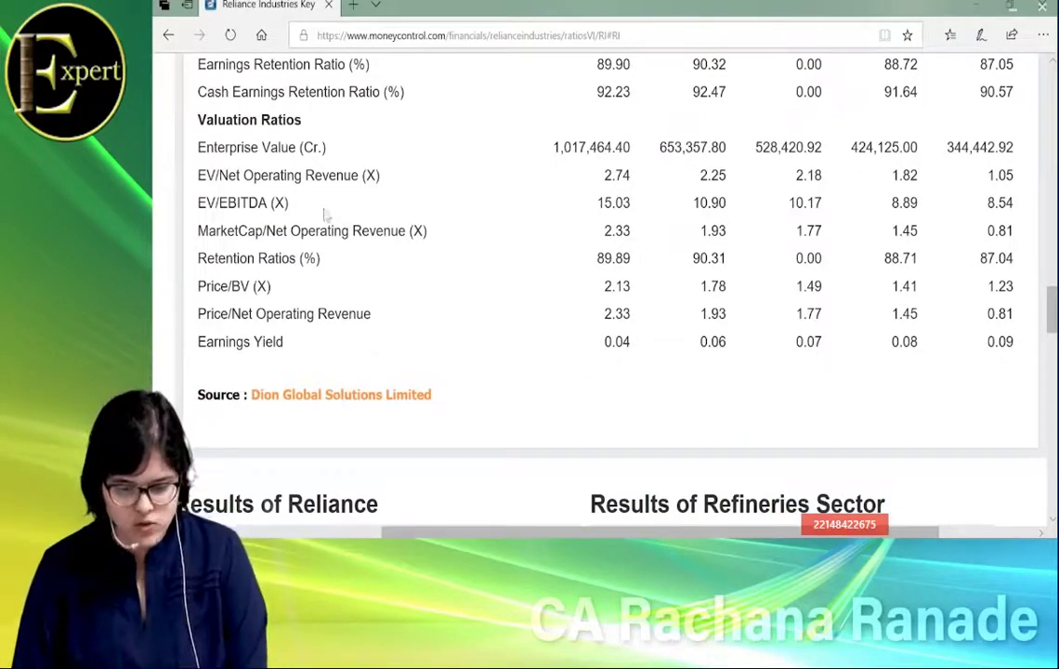
- Highlight the EV/EBITDA row, the Enterprise Value label and the EV/EBITDA label in turn
left_click_drag(197, 204, 1014, 214)
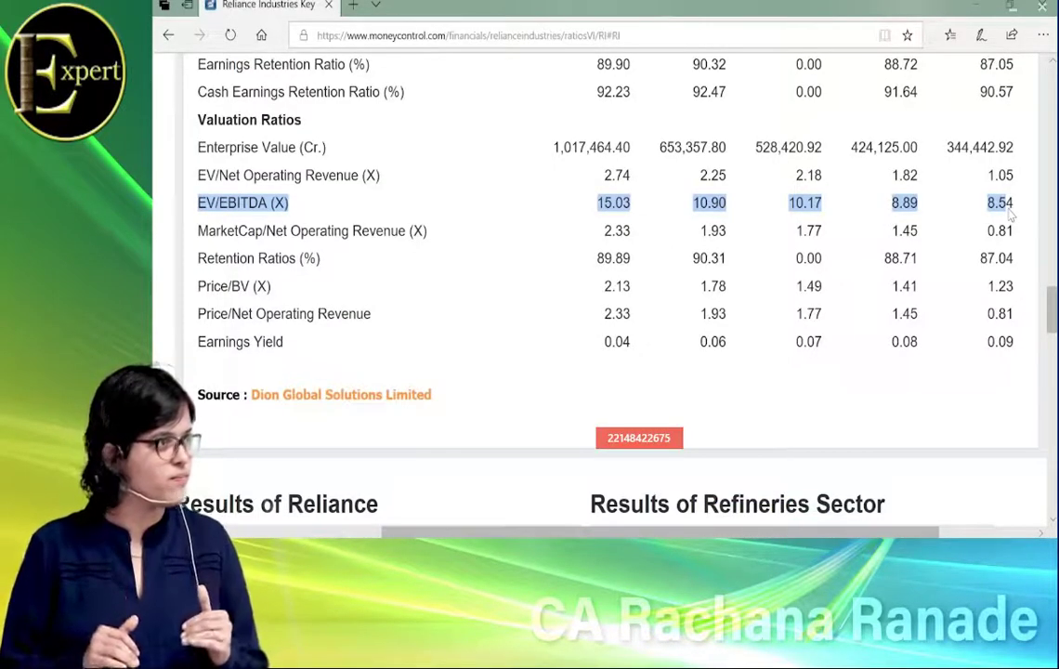
left_click(198, 182)
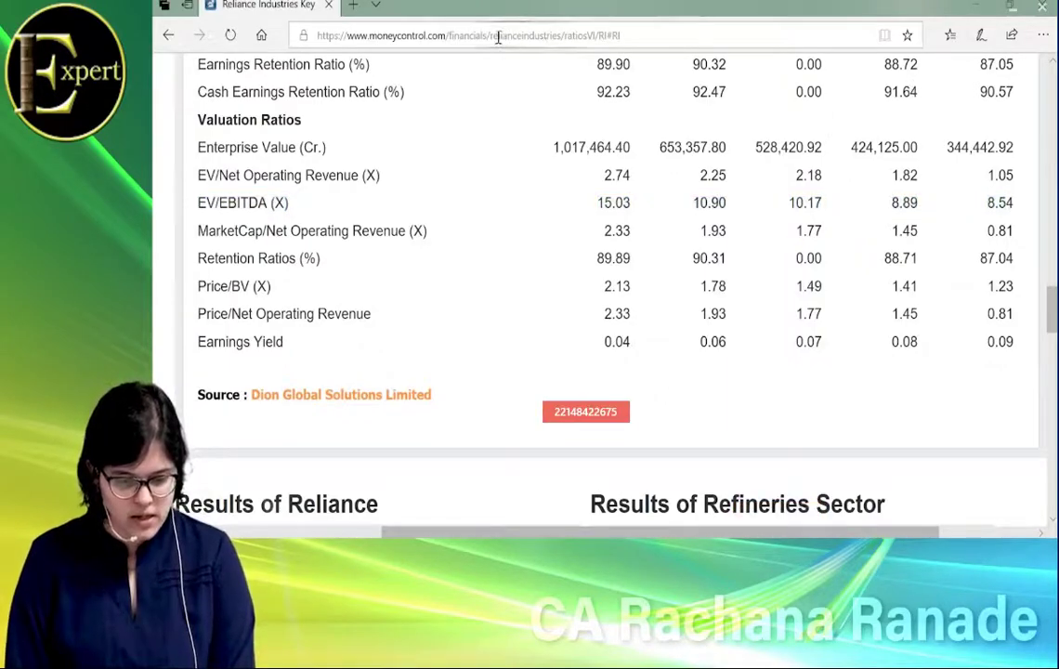
left_click_drag(203, 146, 317, 148)
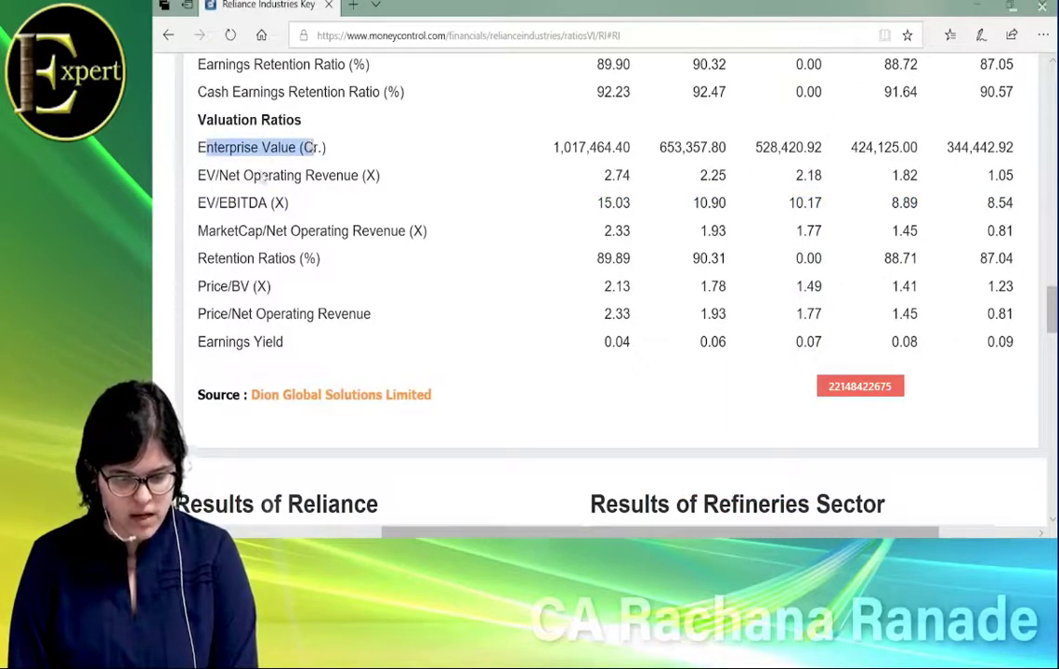
left_click_drag(199, 208, 266, 206)
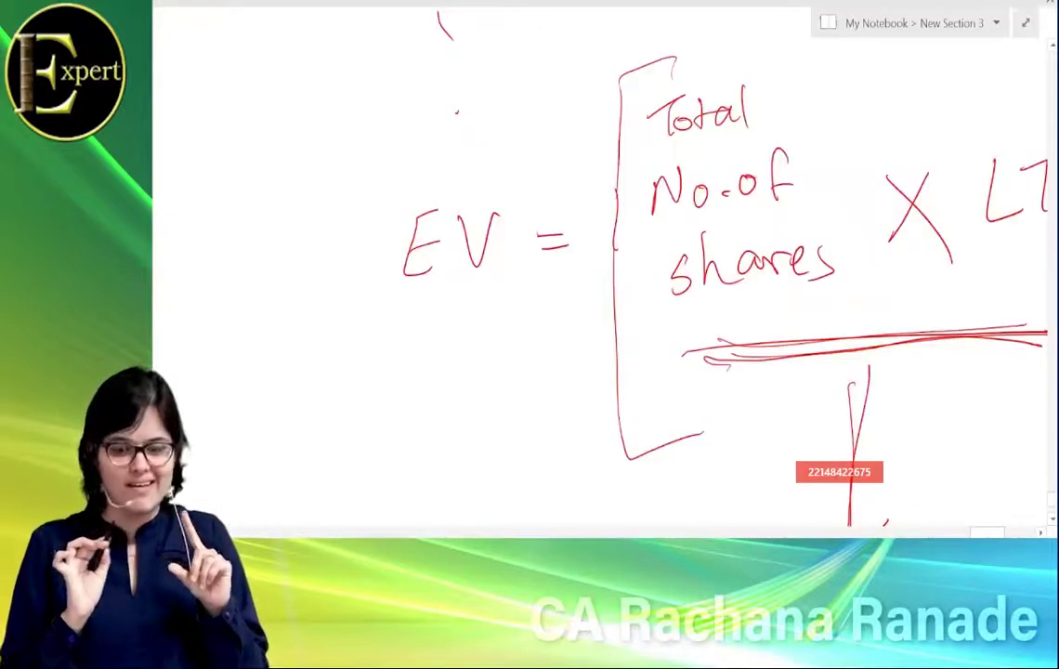
- Switch to the handwritten notebook and, on a blank area beyond the EV formula, write Sales minus Cost with a line underneath
scroll(599, 269, "right", 10)
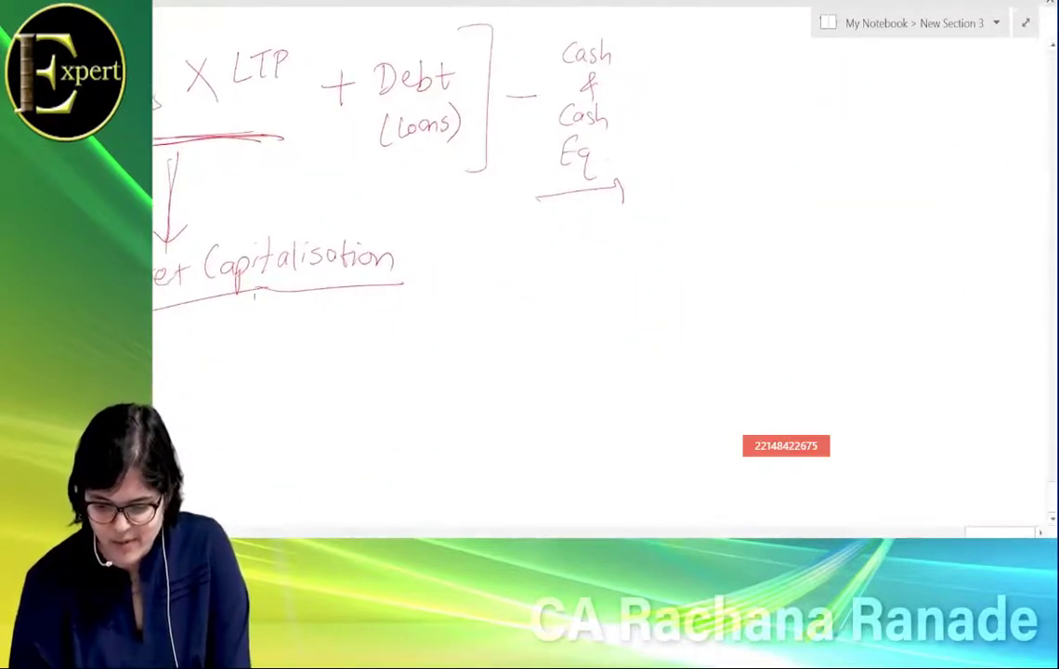
scroll(599, 269, "right", 10)
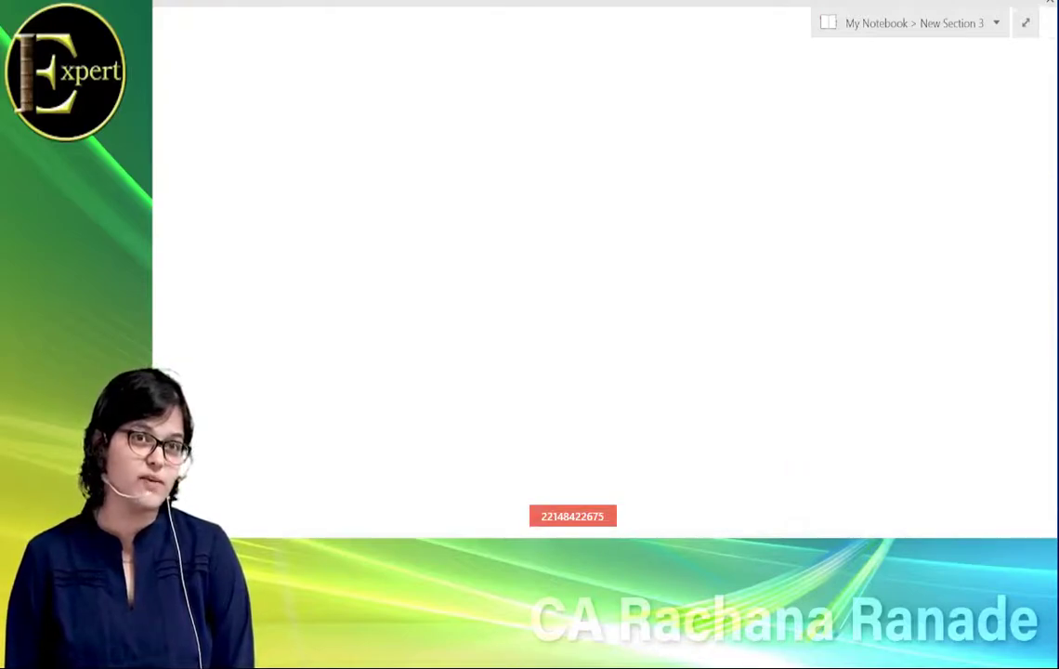
mouse_move(550, 51)
left_mouse_down()
mouse_move(529, 87)
mouse_move(601, 74)
mouse_move(607, 86)
left_mouse_up()
left_click_drag(447, 140, 485, 129)
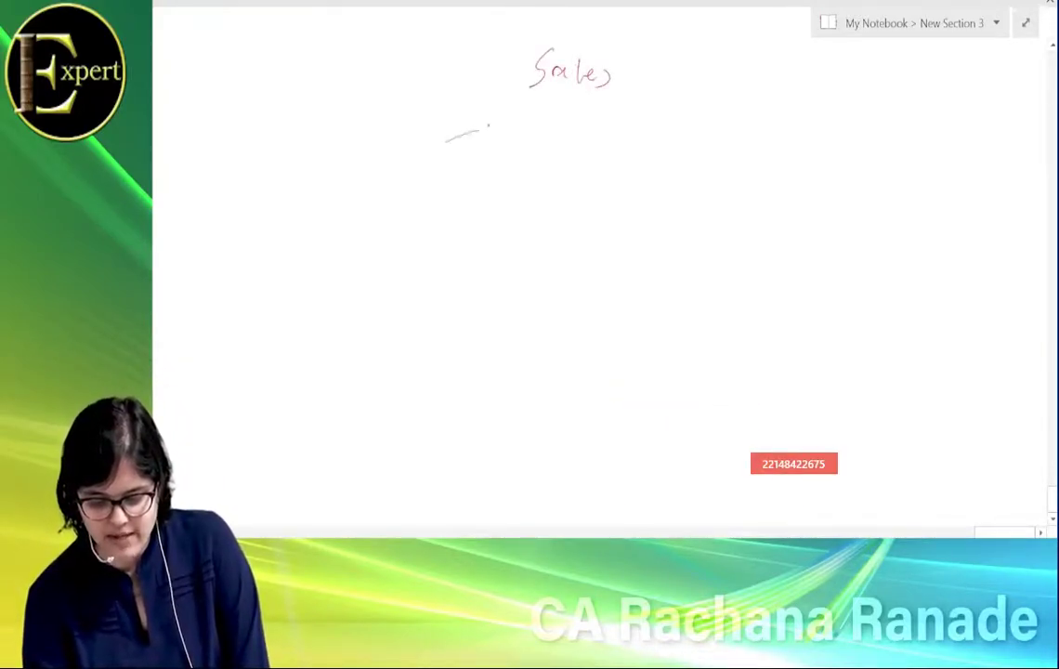
left_click_drag(561, 109, 556, 136)
left_click_drag(568, 120, 587, 136)
mouse_move(608, 109)
left_mouse_down()
mouse_move(609, 138)
mouse_move(615, 119)
left_mouse_up()
left_click_drag(486, 197, 685, 153)
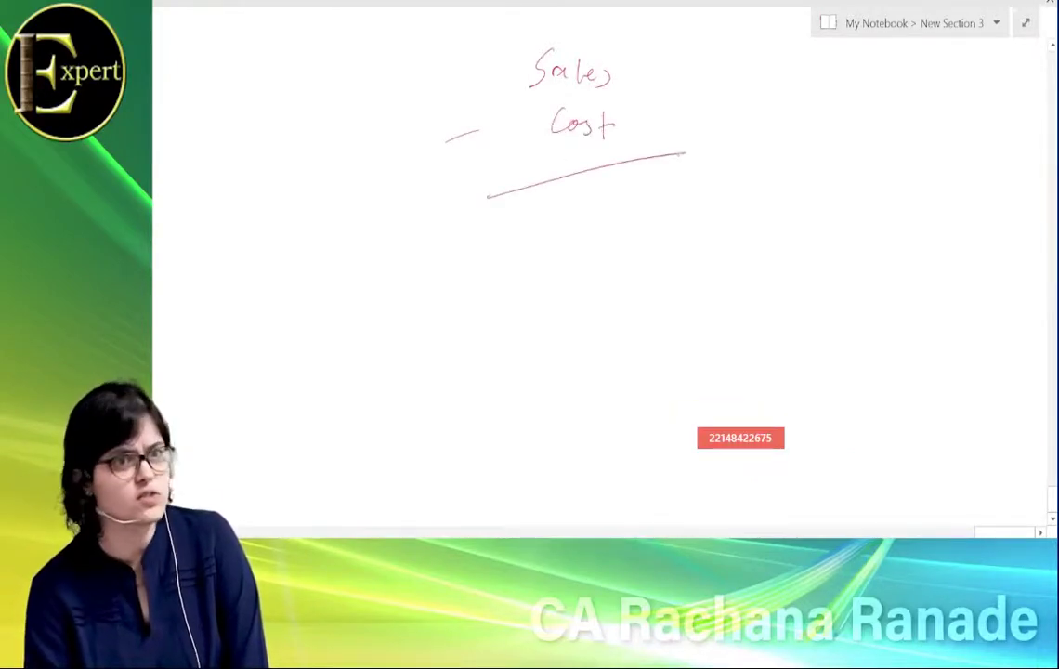
- Handwrite EBITDA under the line below Cost, with DA beneath it
mouse_move(561, 193)
left_mouse_down()
mouse_move(557, 216)
mouse_move(567, 215)
left_mouse_up()
left_click_drag(577, 195, 580, 216)
left_click_drag(601, 193, 632, 206)
mouse_move(632, 181)
left_mouse_down()
mouse_move(634, 204)
mouse_move(679, 200)
left_mouse_up()
left_click_drag(662, 193, 675, 192)
left_click_drag(617, 232, 615, 255)
left_click_drag(615, 233, 617, 252)
left_click_drag(639, 251, 656, 247)
left_click_drag(641, 241, 653, 239)
- Rule a line below DA and handwrite "EBIT (op Pr)" underneath
left_click_drag(529, 279, 714, 244)
mouse_move(603, 280)
left_mouse_down()
mouse_move(599, 312)
mouse_move(612, 293)
left_mouse_up()
left_click_drag(598, 311, 613, 307)
mouse_move(625, 278)
left_mouse_down()
mouse_move(627, 295)
mouse_move(660, 294)
left_mouse_up()
mouse_move(649, 270)
left_mouse_down()
mouse_move(710, 284)
mouse_move(737, 268)
left_mouse_up()
mouse_move(745, 262)
left_mouse_down()
mouse_move(742, 292)
mouse_move(776, 290)
left_mouse_up()
left_click_drag(778, 262, 781, 272)
mouse_move(795, 272)
left_mouse_down()
mouse_move(807, 259)
mouse_move(822, 279)
left_mouse_up()
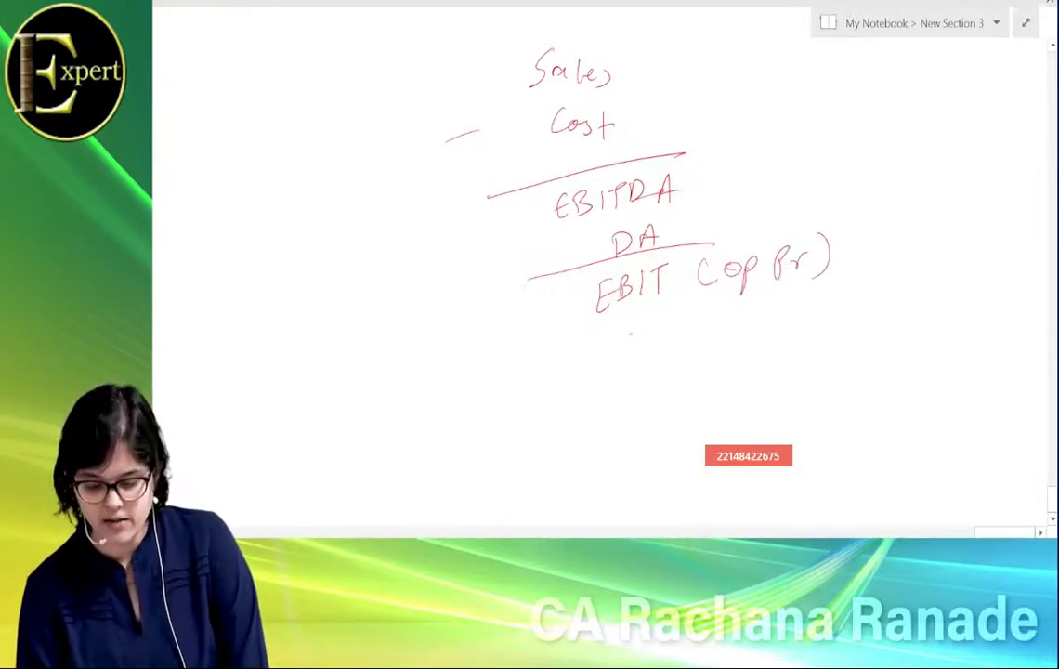
- Handwrite Int below EBIT, rule a line and write EBT under it
mouse_move(640, 335)
left_mouse_down()
mouse_move(663, 331)
mouse_move(633, 350)
mouse_move(689, 322)
left_mouse_up()
left_click_drag(568, 369, 722, 351)
mouse_move(639, 369)
left_mouse_down()
mouse_move(639, 402)
mouse_move(686, 364)
left_mouse_up()
left_click_drag(672, 367, 666, 406)
- Handwrite Tax below EBT, rule a line and finish the profit ladder with EAT/PAT
left_click_drag(657, 409, 656, 427)
left_click_drag(678, 418, 680, 425)
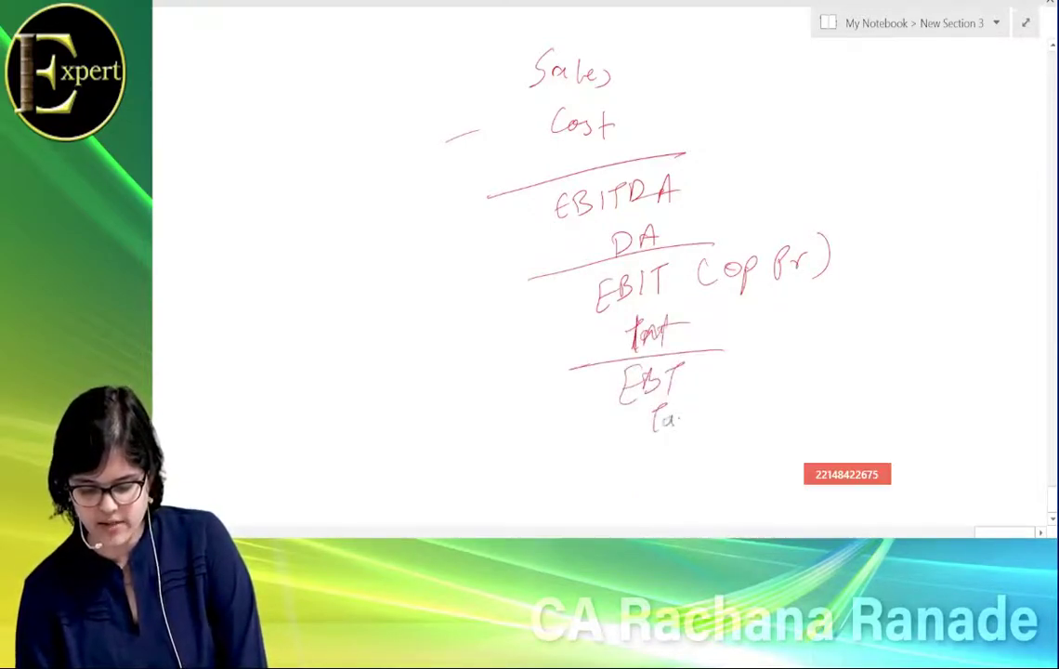
left_click_drag(613, 458, 734, 440)
mouse_move(641, 470)
left_mouse_down()
mouse_move(641, 494)
mouse_move(656, 467)
left_mouse_up()
mouse_move(641, 494)
left_mouse_down()
mouse_move(656, 492)
mouse_move(668, 464)
mouse_move(677, 488)
mouse_move(695, 462)
left_mouse_up()
mouse_move(688, 464)
left_mouse_down()
mouse_move(688, 492)
mouse_move(708, 497)
left_mouse_up()
left_click_drag(729, 461, 729, 492)
mouse_move(729, 461)
left_mouse_down()
mouse_move(732, 477)
mouse_move(762, 491)
mouse_move(789, 458)
left_mouse_up()
left_click_drag(780, 459, 780, 495)
left_click(790, 477)
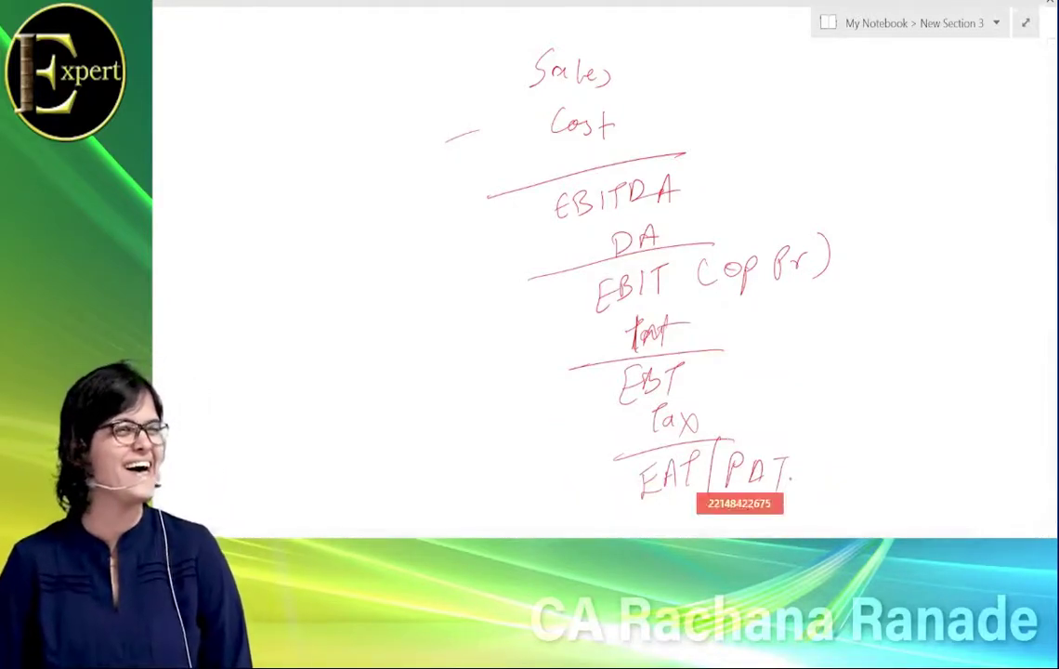
- Mark EBITDA with an arrow and a circle, and write 100 in two example columns beside Sales
left_click_drag(378, 260, 556, 219)
mouse_move(628, 145)
left_mouse_down()
mouse_move(540, 206)
mouse_move(720, 168)
left_mouse_up()
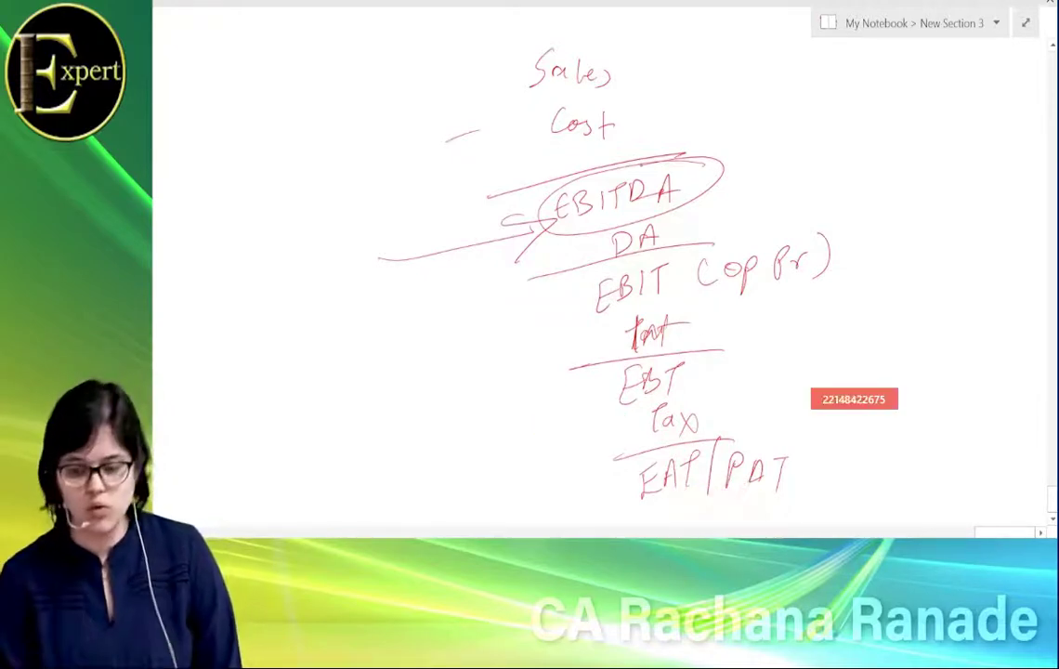
left_click_drag(884, 84, 913, 82)
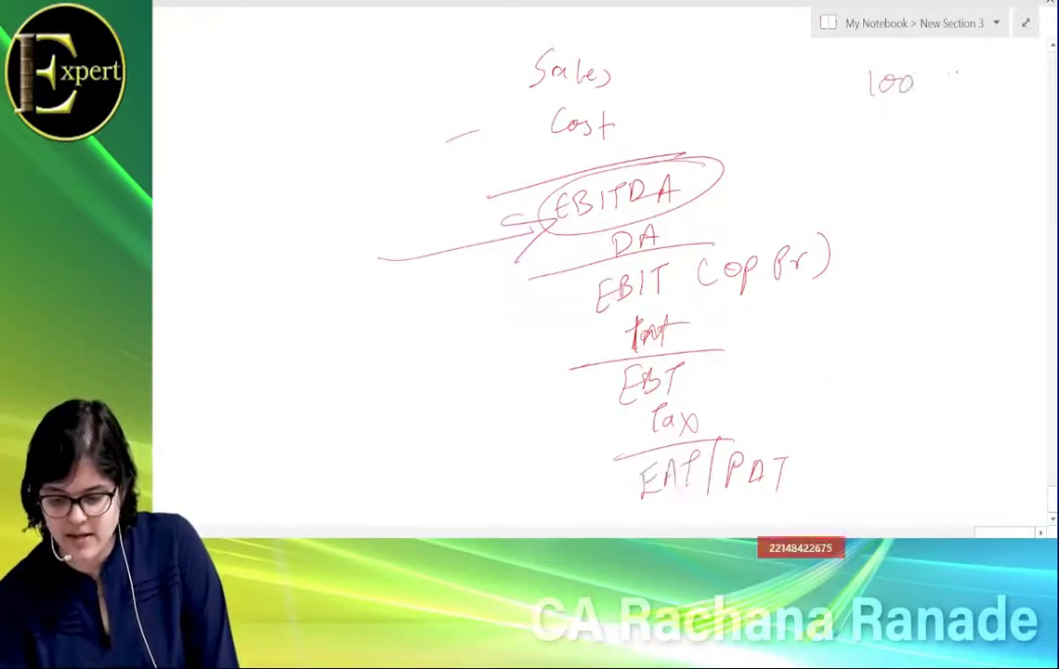
left_click_drag(1000, 72, 1016, 74)
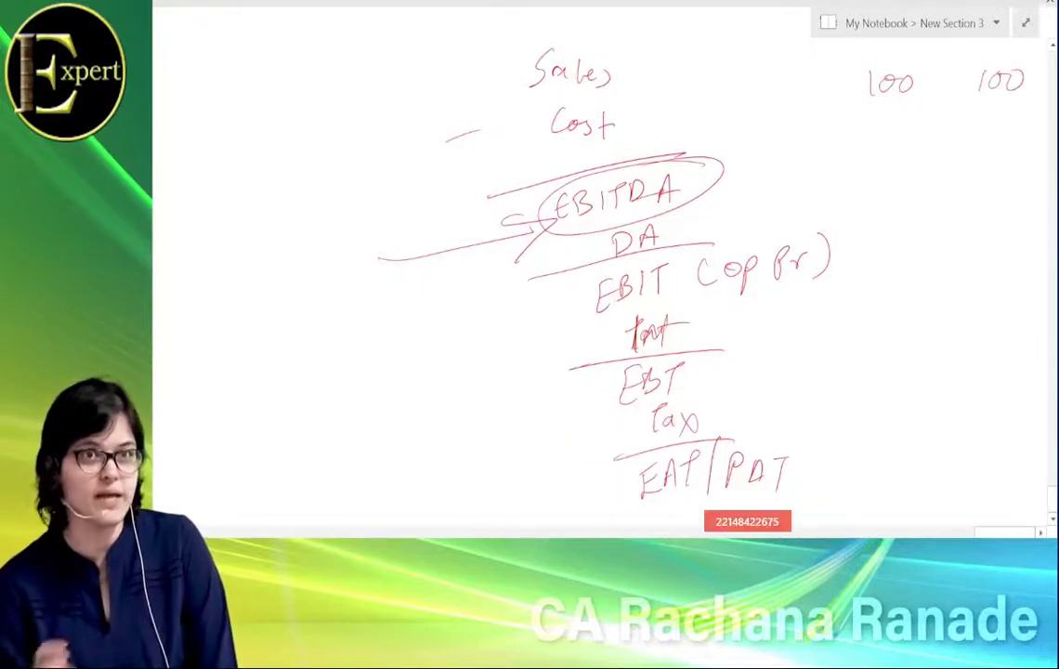
- Write costs of 30 and 40 in the two example columns, rule lines below them and write 70 and 60 underneath
mouse_move(883, 115)
left_mouse_down()
mouse_move(889, 128)
mouse_move(907, 115)
left_mouse_up()
left_click_drag(991, 116, 997, 136)
left_click_drag(1006, 117, 1007, 119)
left_click_drag(833, 155, 1031, 145)
left_click_drag(874, 171, 908, 178)
left_click_drag(996, 165, 994, 173)
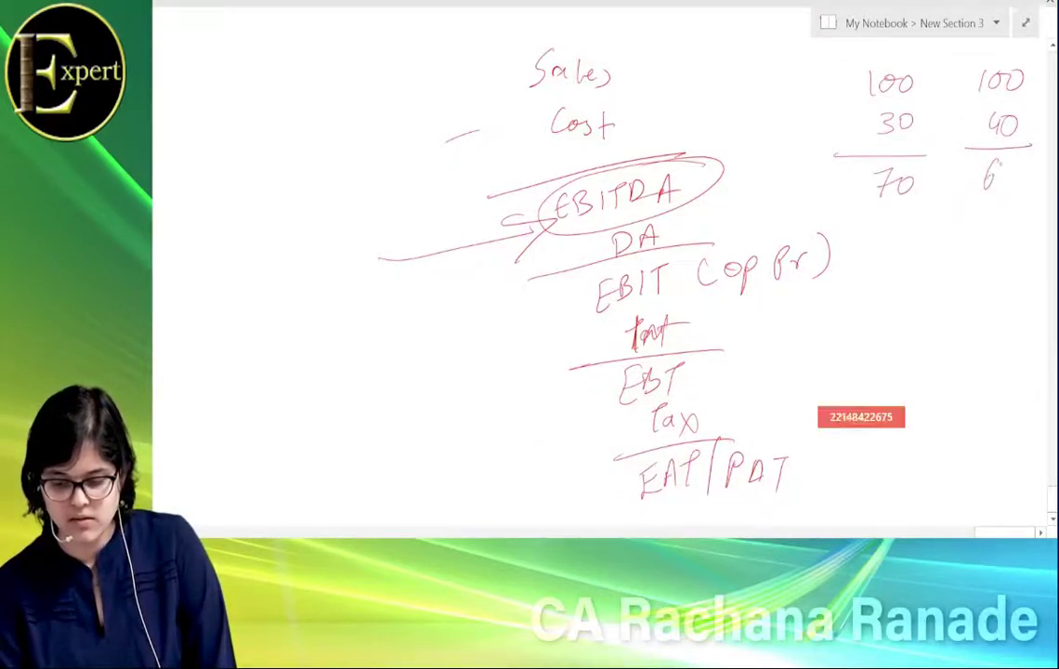
left_click(1026, 168)
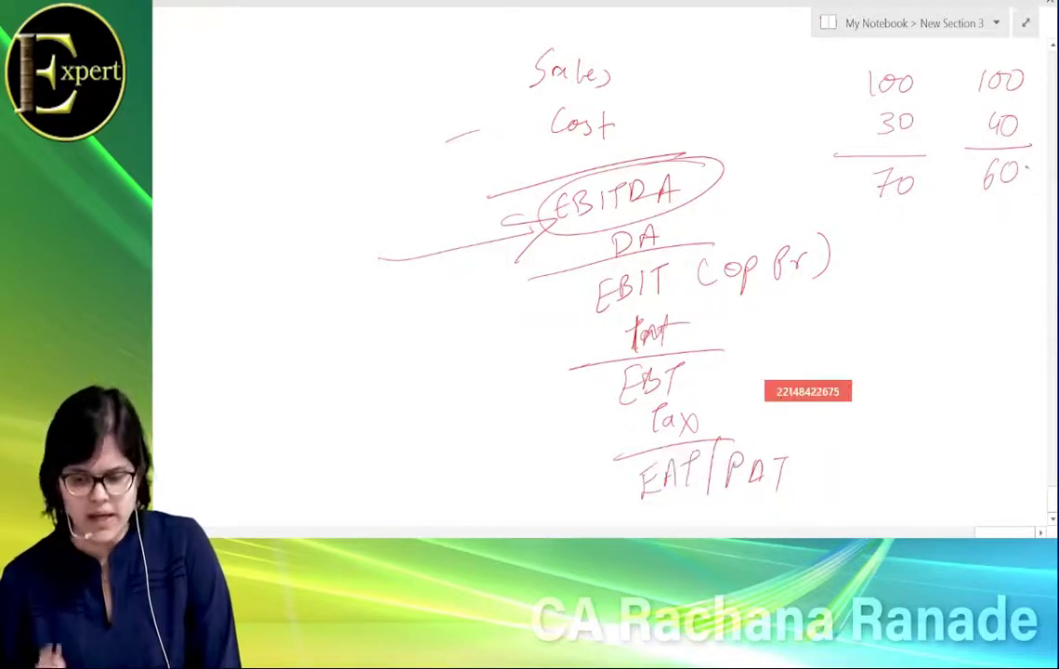
- Label the example columns A and B, and draw arrows pointing to column A's 100 and 30
left_click_drag(886, 58, 896, 41)
mouse_move(1002, 58)
left_mouse_down()
mouse_move(1007, 41)
mouse_move(1010, 56)
left_mouse_up()
mouse_move(773, 105)
left_mouse_down()
mouse_move(841, 85)
mouse_move(843, 98)
left_mouse_up()
left_click(796, 119)
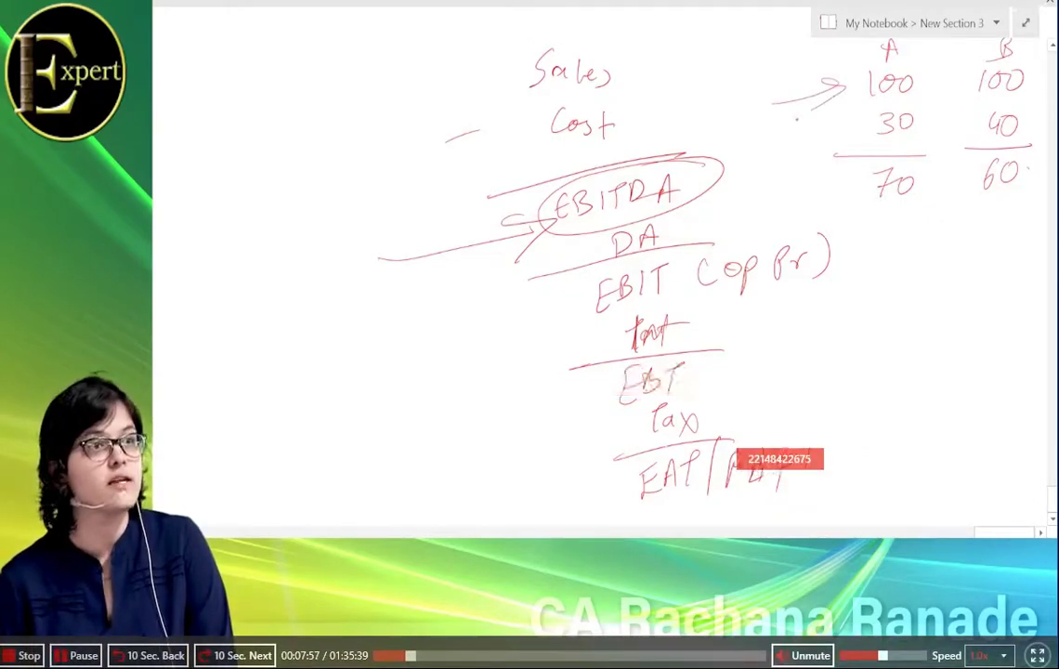
mouse_move(805, 143)
left_mouse_down()
mouse_move(859, 125)
mouse_move(843, 142)
left_mouse_up()
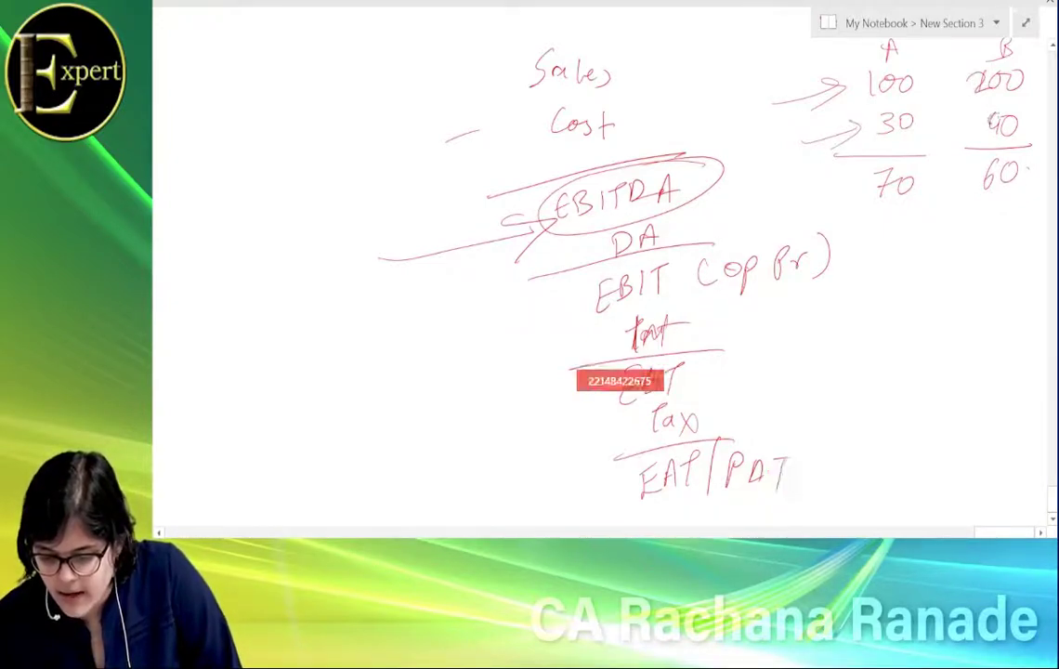
- Overwrite column B's figures with 200, 80 and 120, and double-underline the results of both columns
left_click_drag(982, 167, 1003, 184)
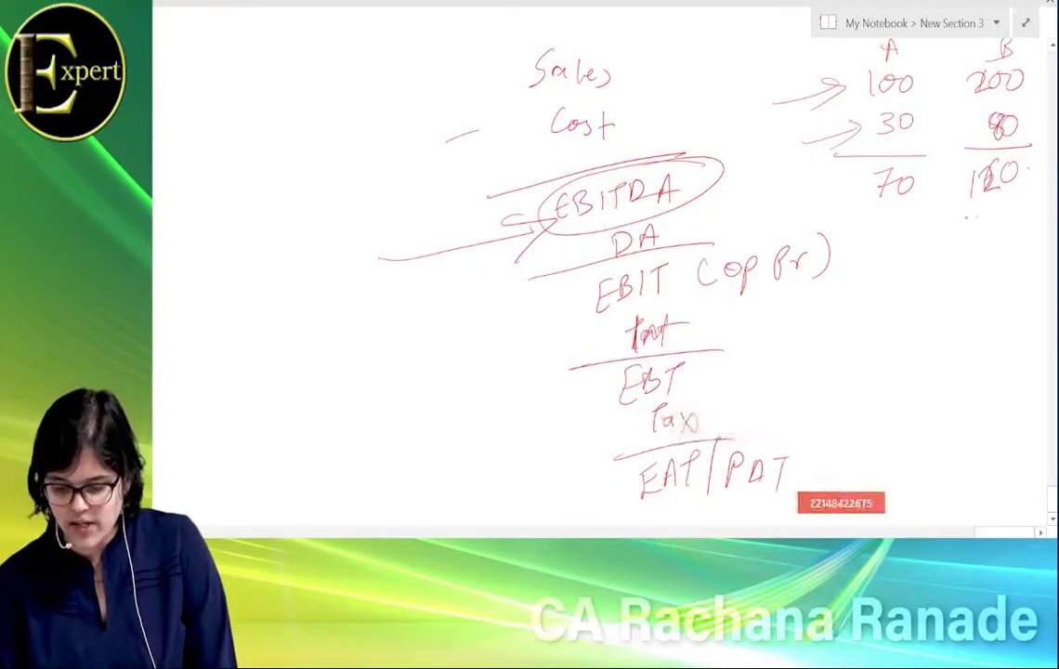
left_click_drag(863, 221, 910, 227)
mouse_move(966, 216)
left_mouse_down()
mouse_move(1045, 215)
mouse_move(1044, 231)
left_mouse_up()
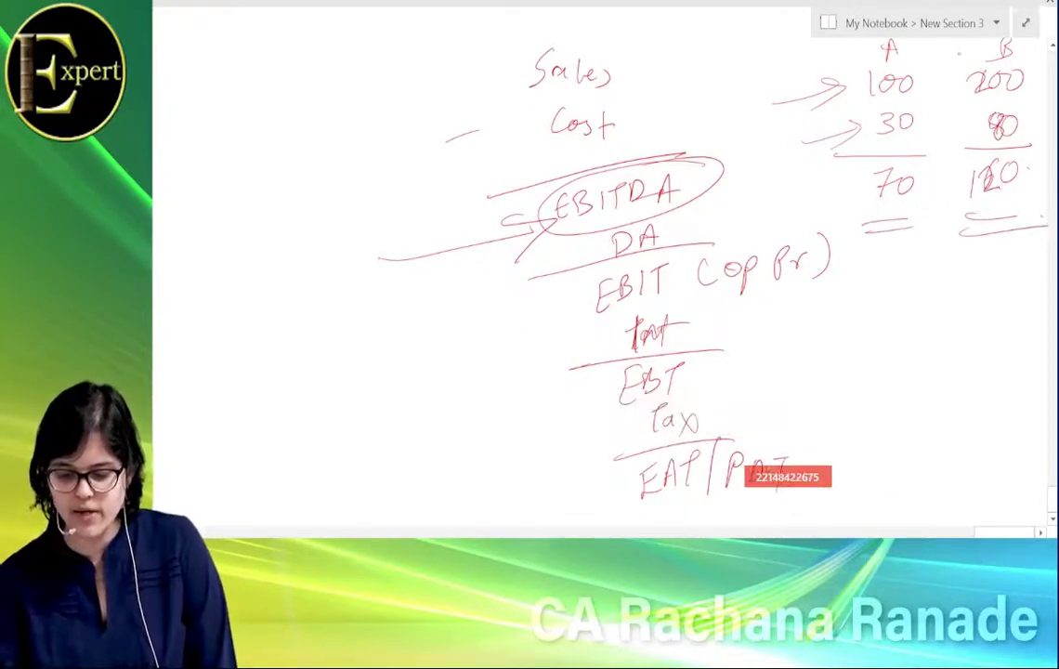
- Circle the 70 in column A and draw a second outline around EBITDA for emphasis
scroll(604, 279, "up", 2)
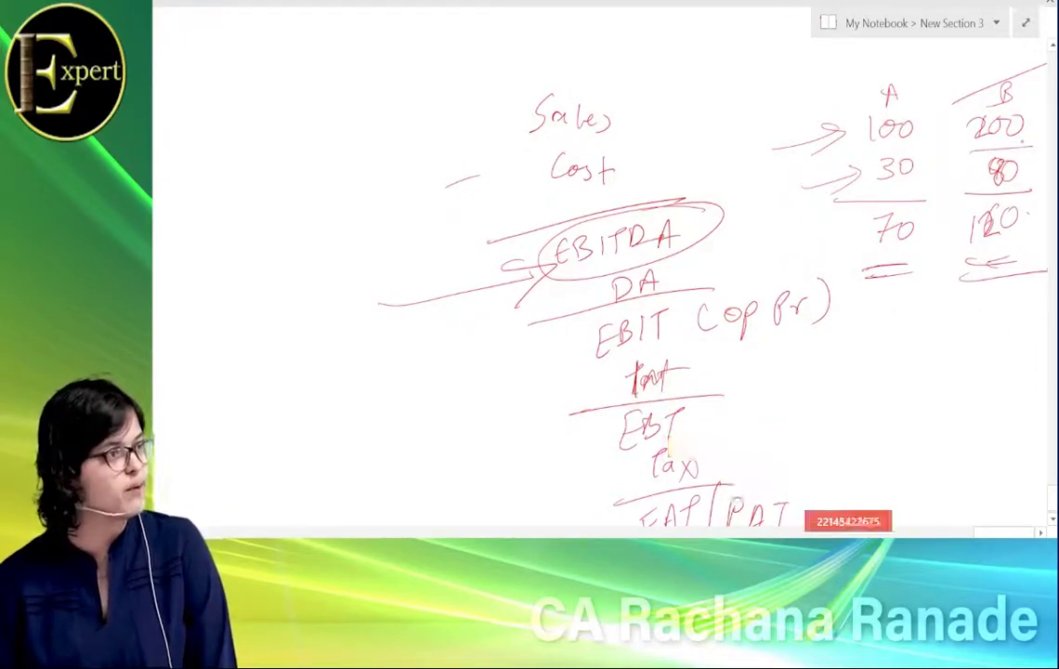
left_click_drag(919, 197, 924, 204)
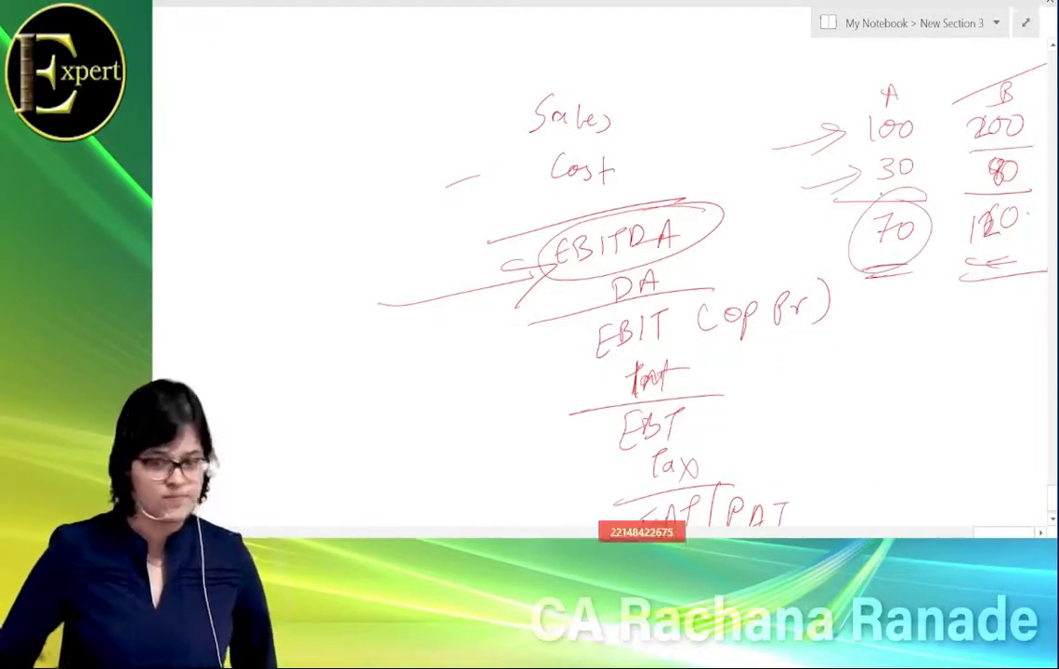
mouse_move(554, 265)
left_mouse_down()
mouse_move(557, 223)
mouse_move(711, 193)
mouse_move(554, 243)
left_mouse_up()
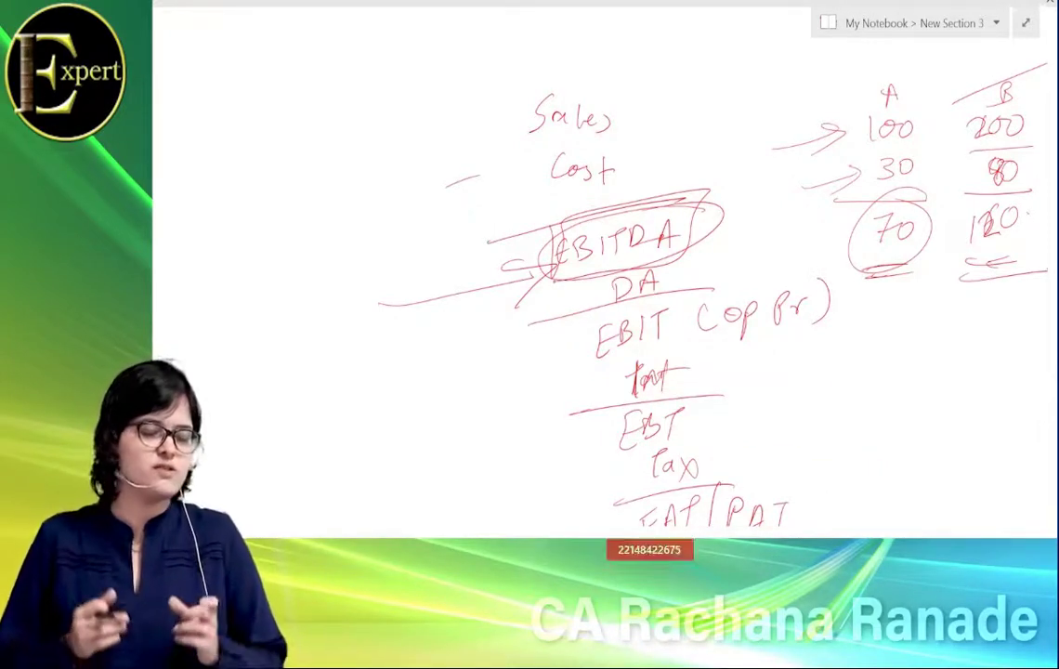
- Switch back to Moneycontrol and copy the Enterprise Value, EV/Net Operating Revenue and EV/EBITDA rows with all five years' figures
key("alt+Tab")
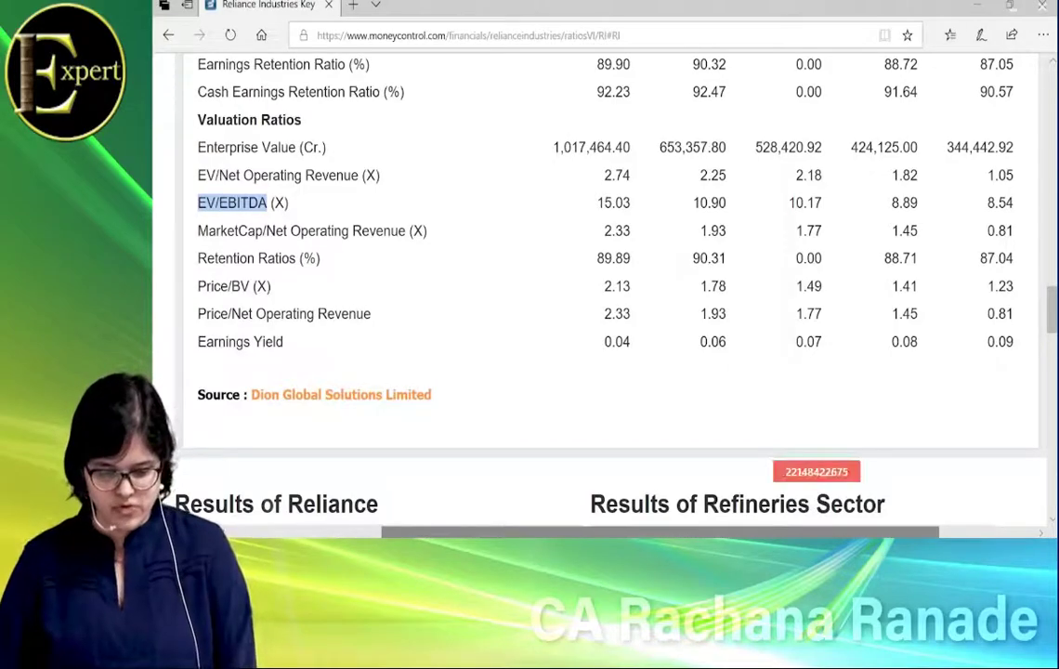
left_click(201, 148)
left_click_drag(200, 149, 1019, 206)
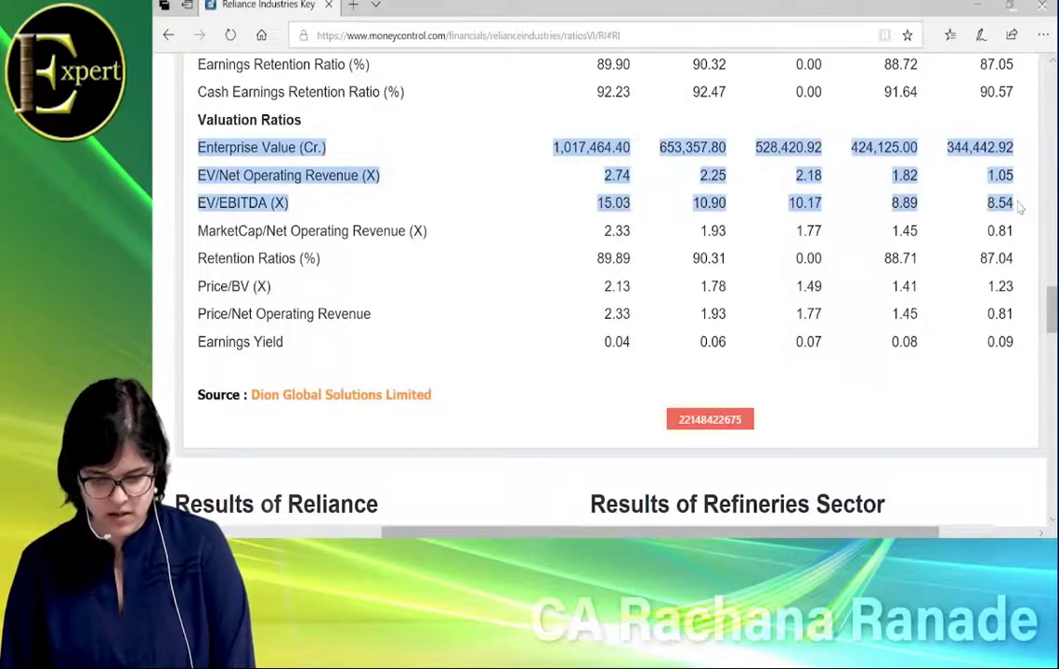
- Switch to the Excel workbook and paste the copied ratio rows at cell B42 of the EV by EBITDA sheet
key("alt+Tab")
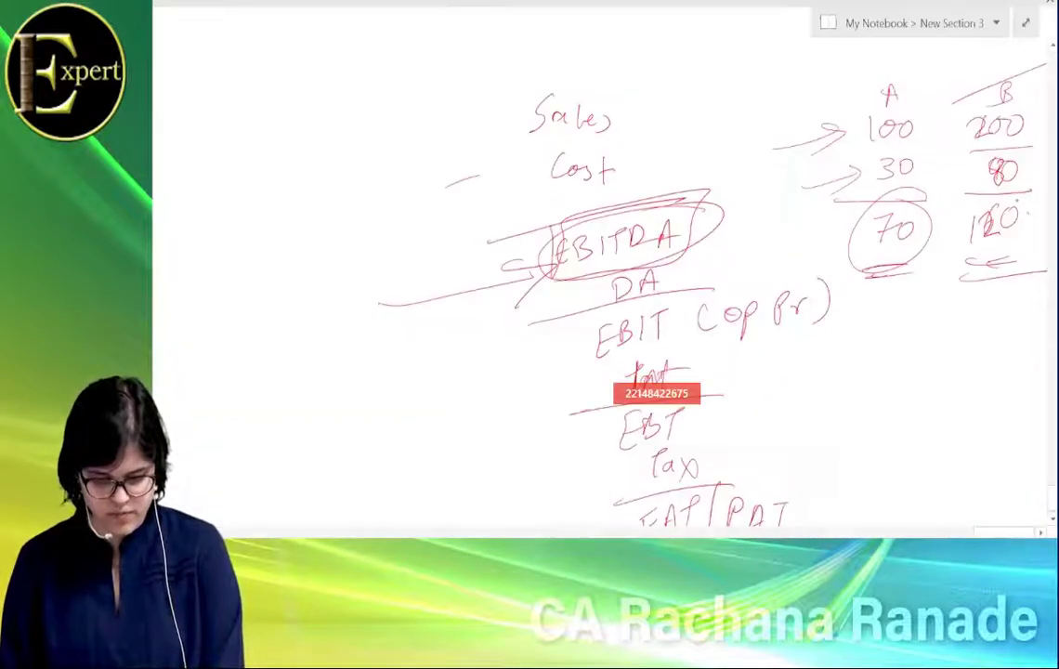
key("alt+Tab")
key("alt+Tab")
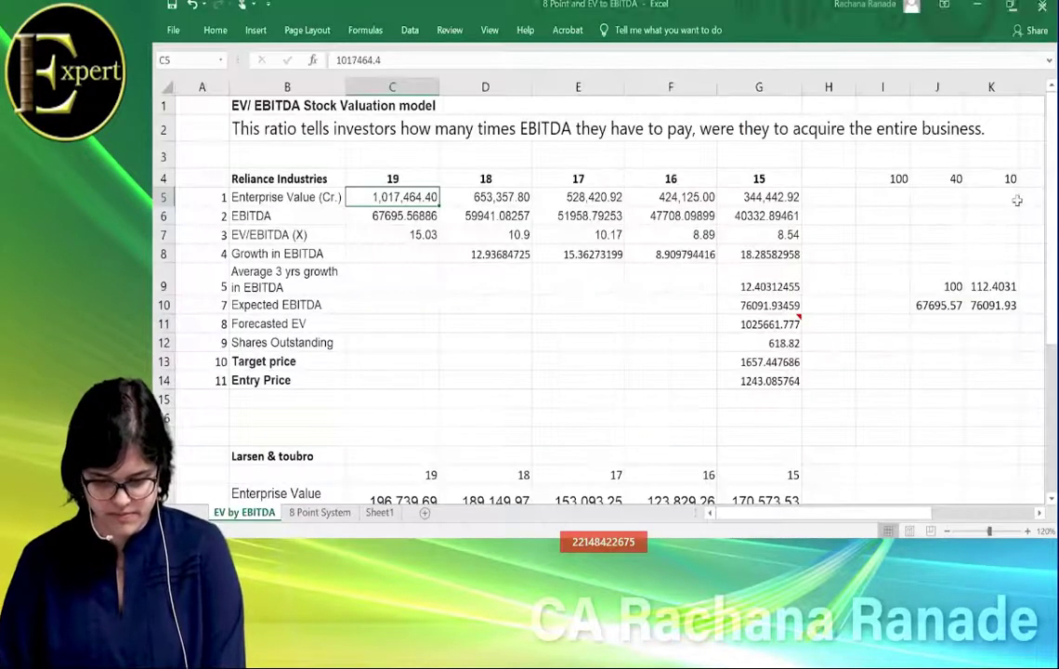
scroll(1017, 201, "down", 15)
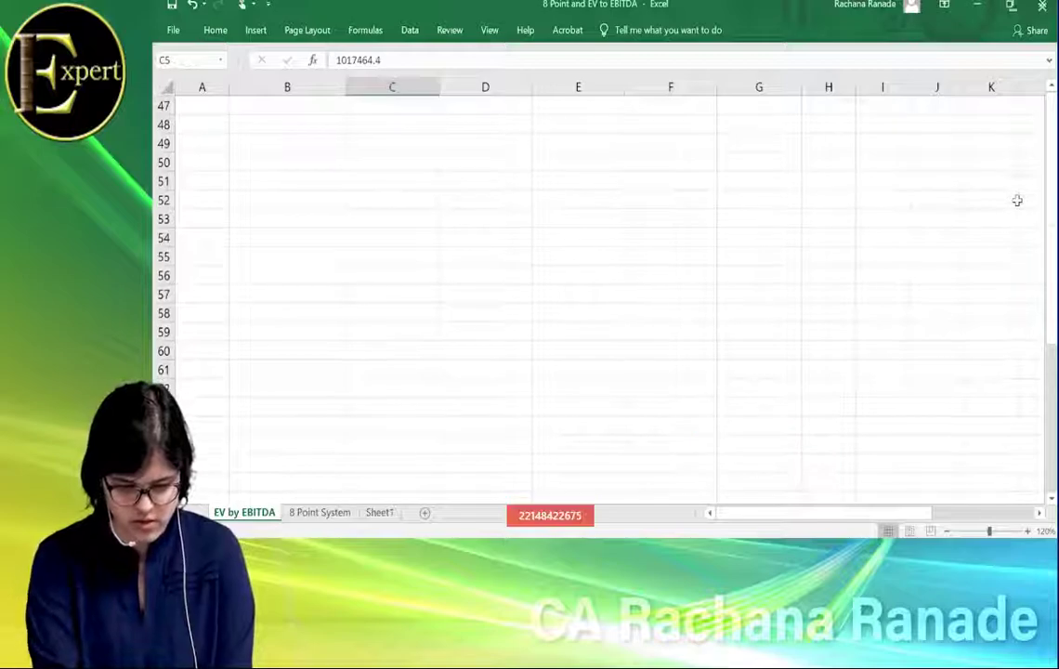
scroll(1017, 201, "up", 15)
scroll(1017, 201, "down", 13)
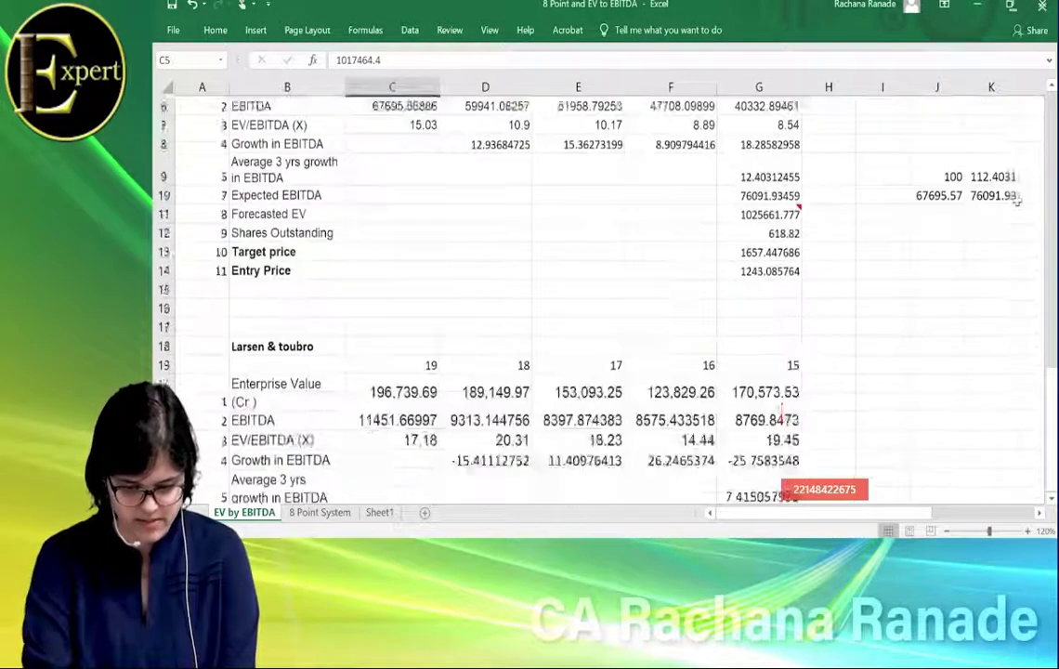
scroll(1017, 201, "up", 1)
left_click(286, 162)
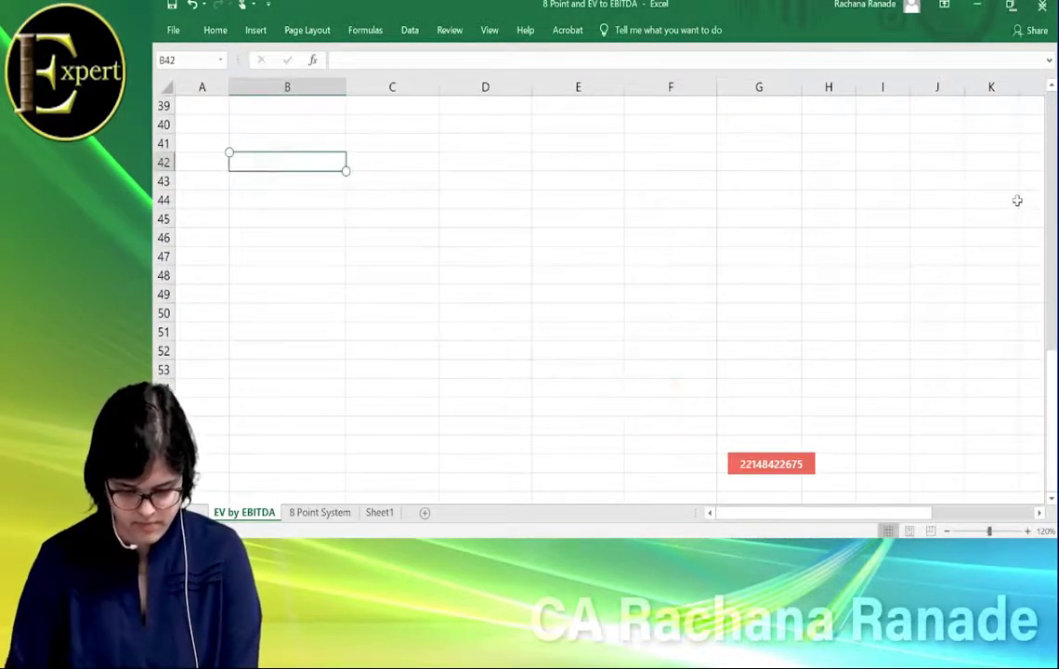
type("Enterprise Value (Cr.)\t1,017,464.40\t653,557.80\t528,420.92\t424,125.00\t344,442.92 EV/Net Operating Revenue (X)\t2.74\t2.25\t2.18\t1.82\t1.05 EV/EBITDA (X)\t15.03\t10.9\t10.17\t8.89\t8.54")
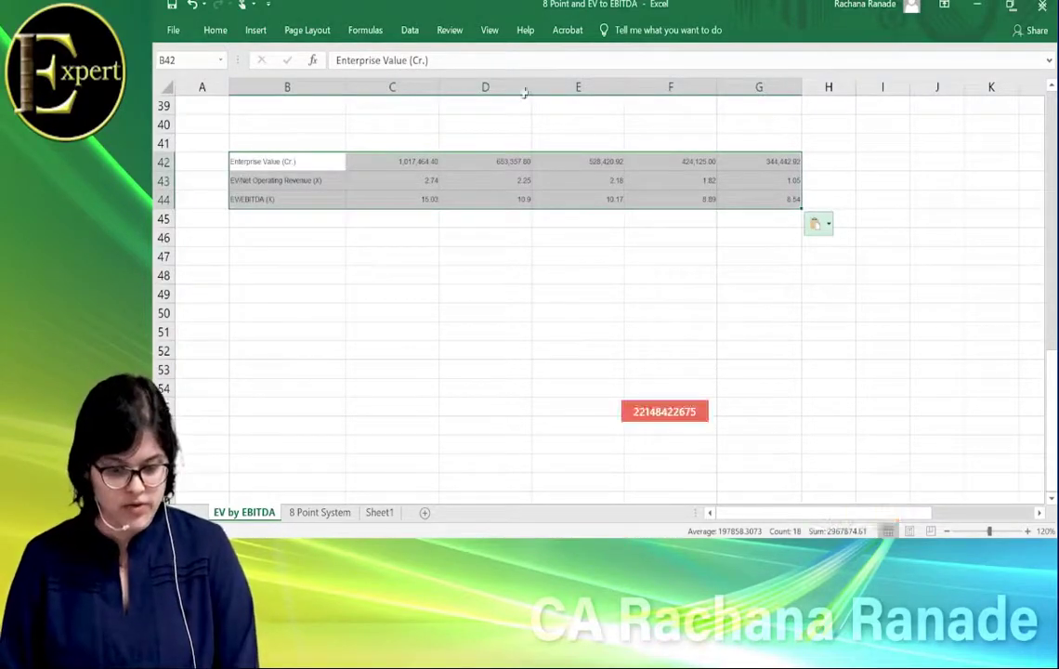
- Enlarge the text of the pasted ratio rows to font size 11
left_click(216, 30)
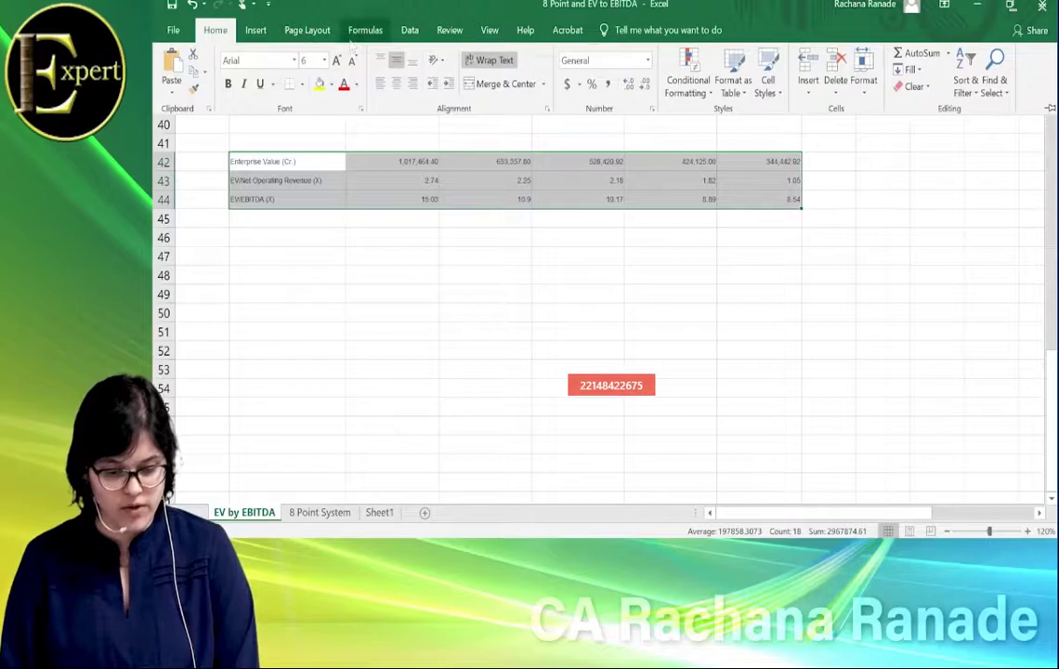
left_click(336, 60)
left_click(337, 60)
left_click(336, 60)
left_click(336, 61)
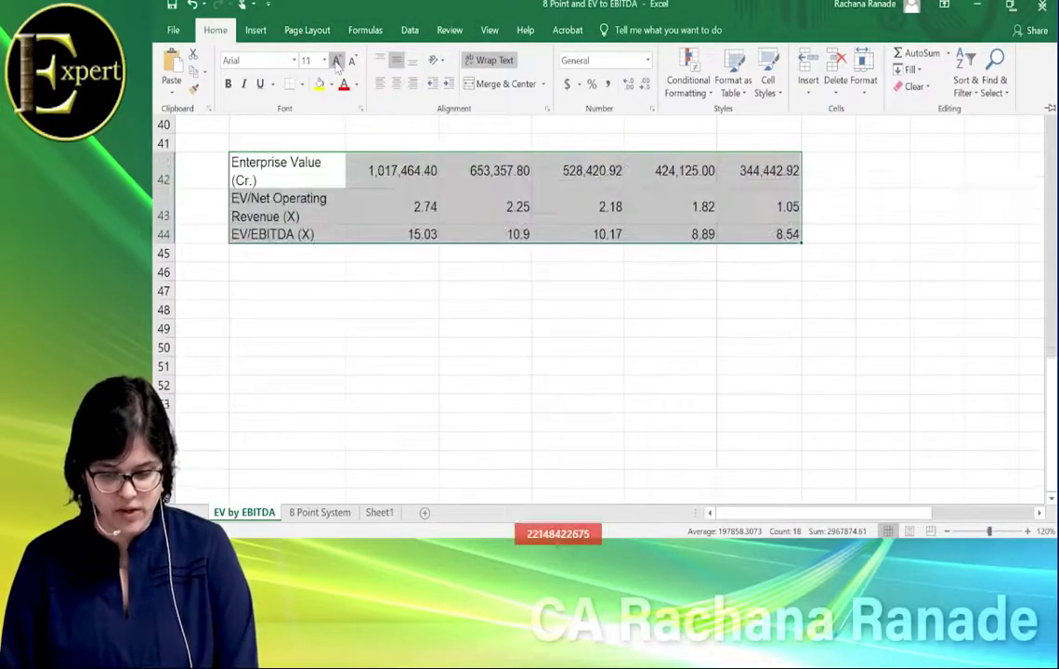
left_click(336, 61)
left_click(353, 60)
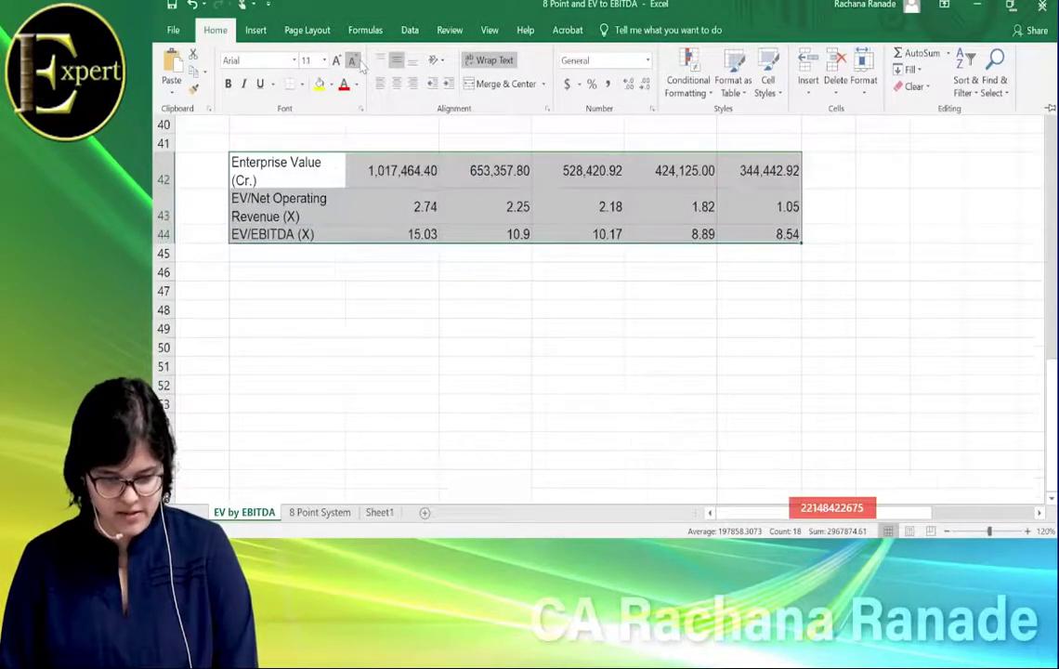
key("Escape")
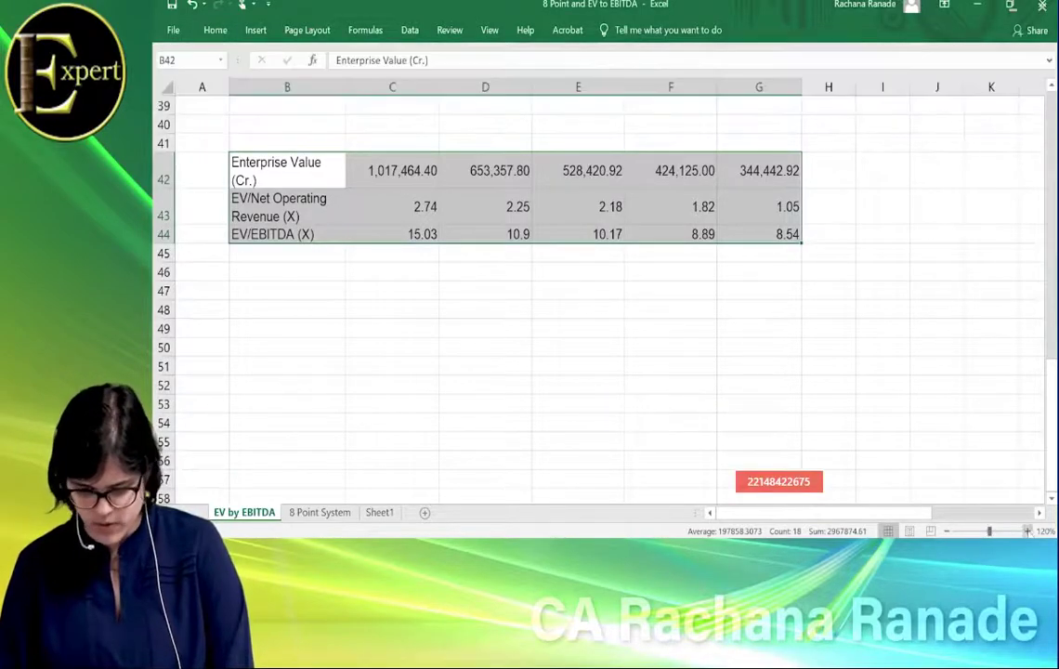
- Clear the EV/Net Operating Revenue row across all five years and label it EBITDA in B43
scroll(595, 278, "up", 1, "ctrl")
scroll(594, 279, "up", 4)
left_click(805, 338)
scroll(804, 338, "down", 4)
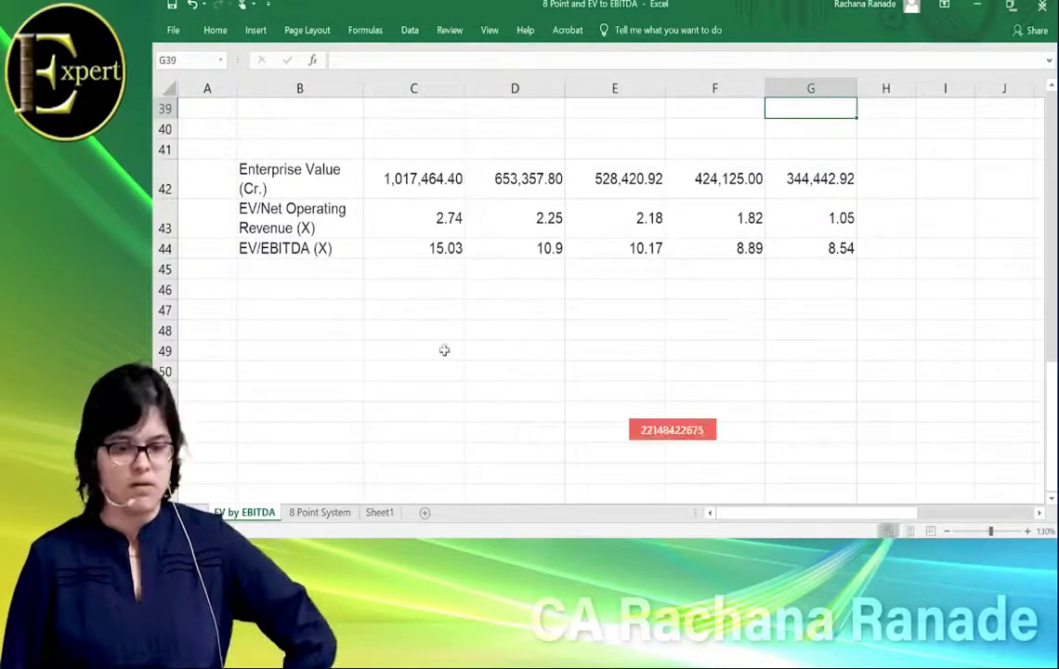
left_click(284, 217)
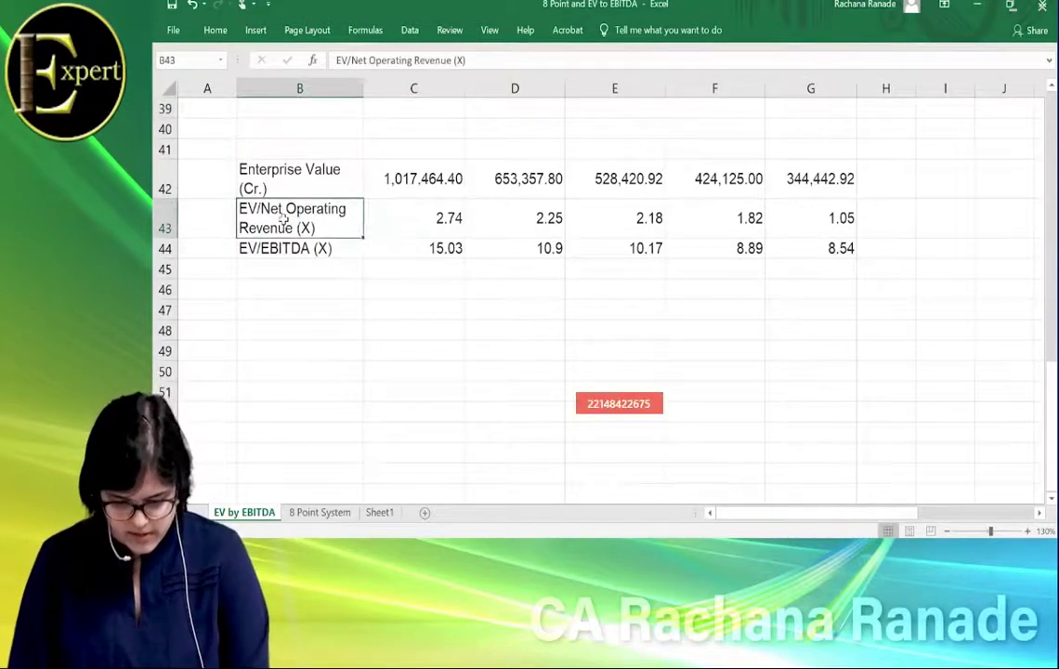
key("shift+Right")
key("shift+Right")
key("shift+Right")
key("shift+Right")
key("shift+Right")
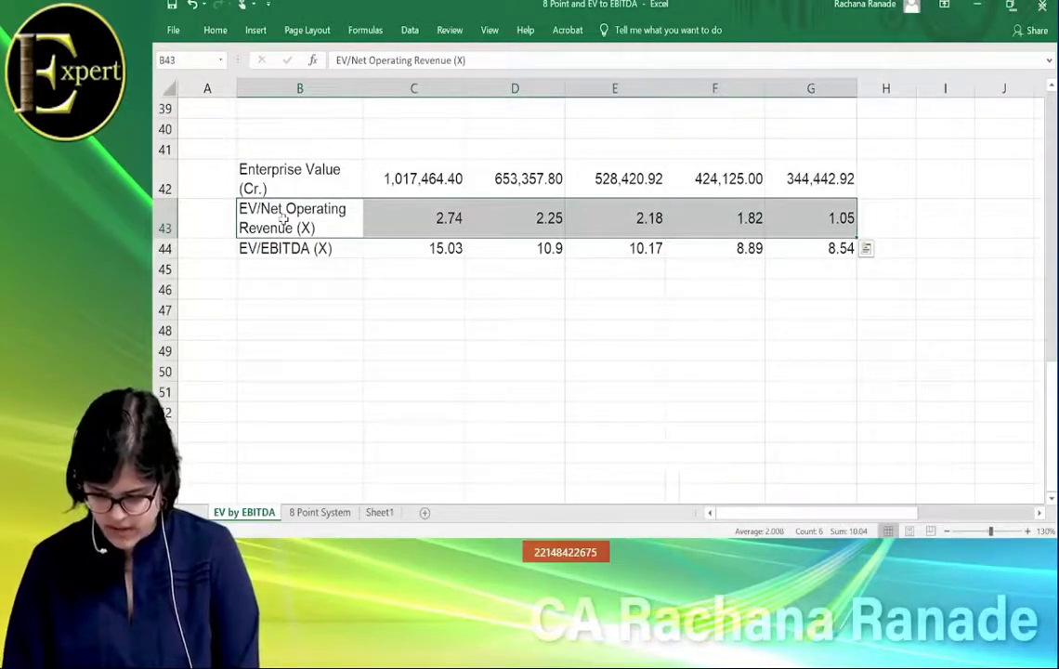
key("Delete")
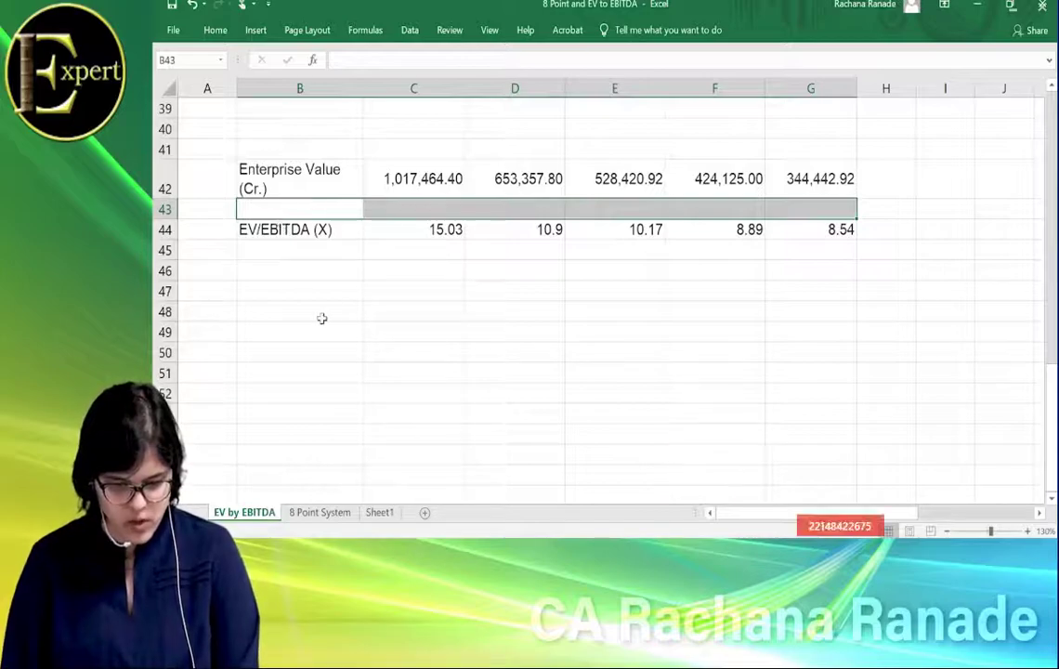
type("EBITDA")
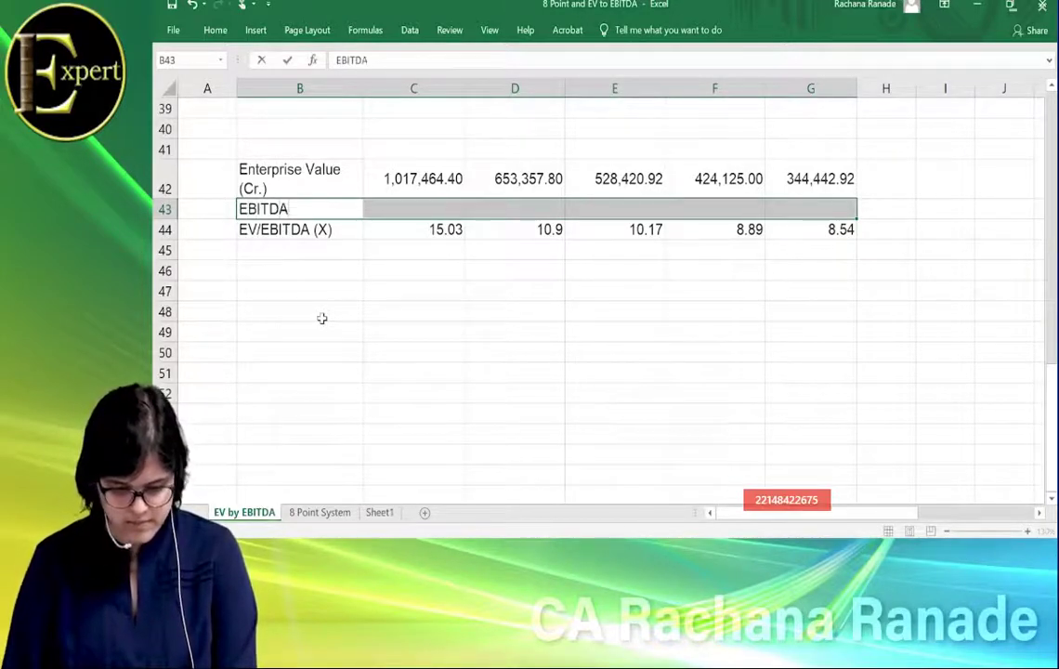
key("Tab")
- Calculate the first year's EBITDA in C43 by dividing Enterprise Value by EV/EBITDA with =C42/C44
key("Down")
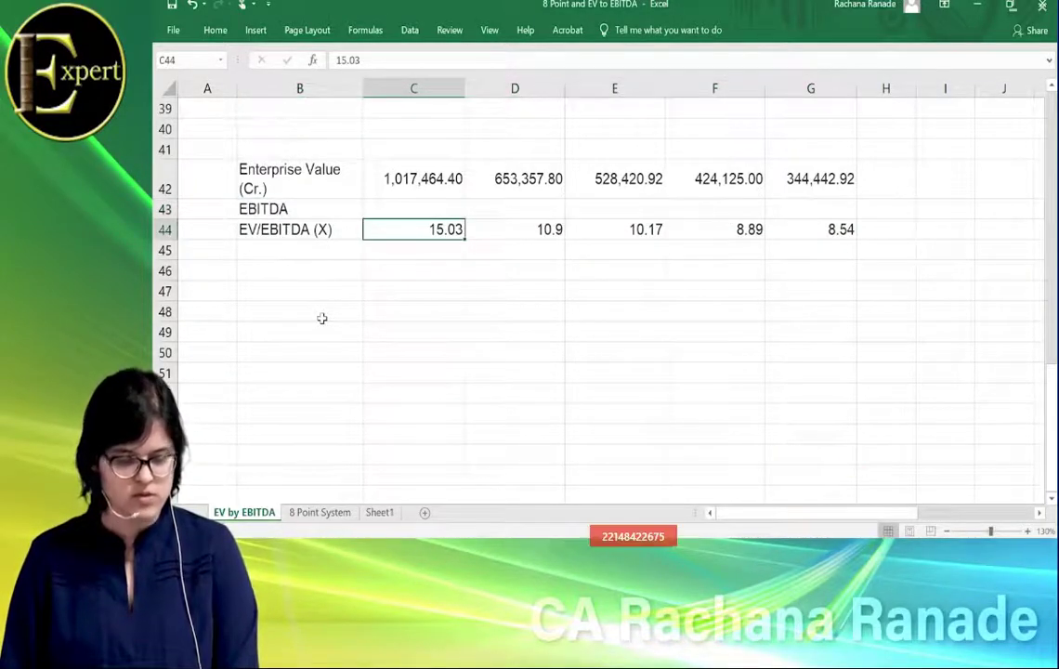
key("Up")
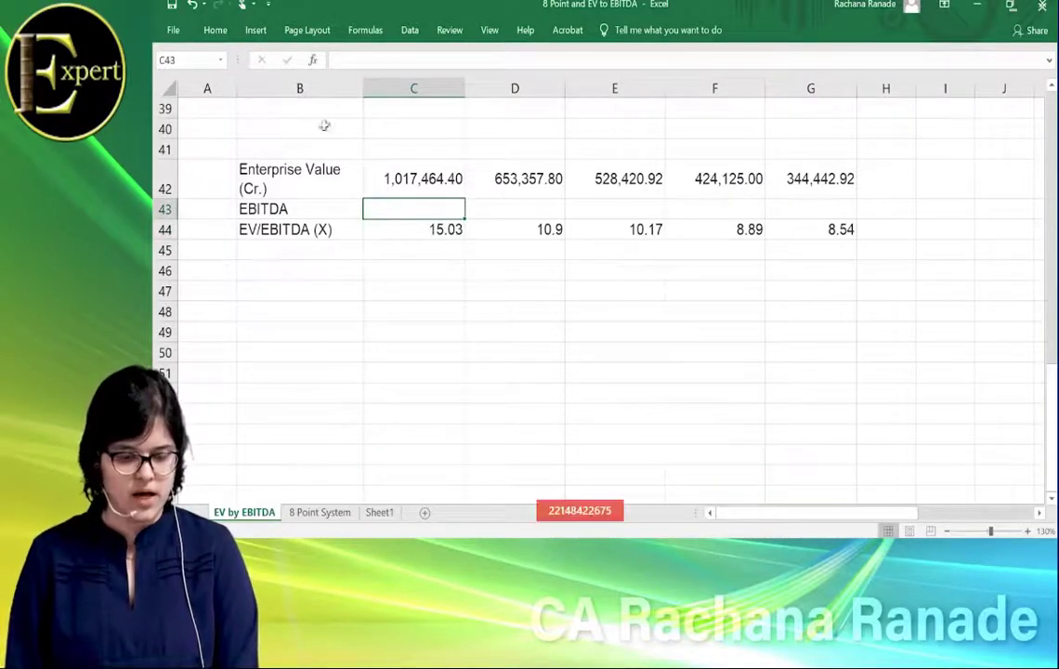
left_click(285, 173)
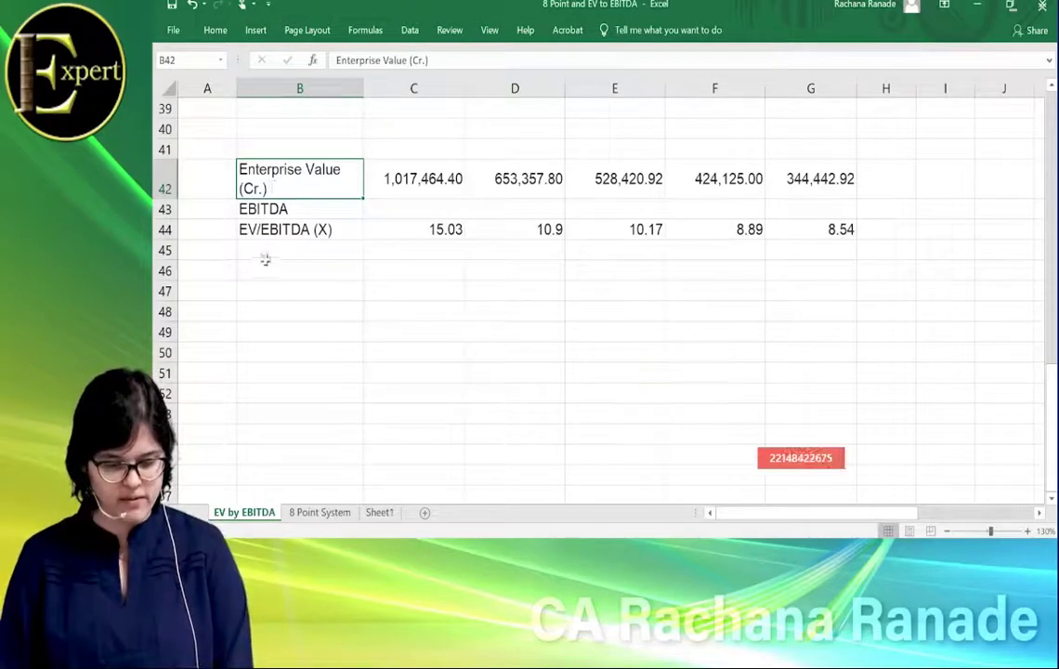
left_click(283, 229)
left_click(406, 206)
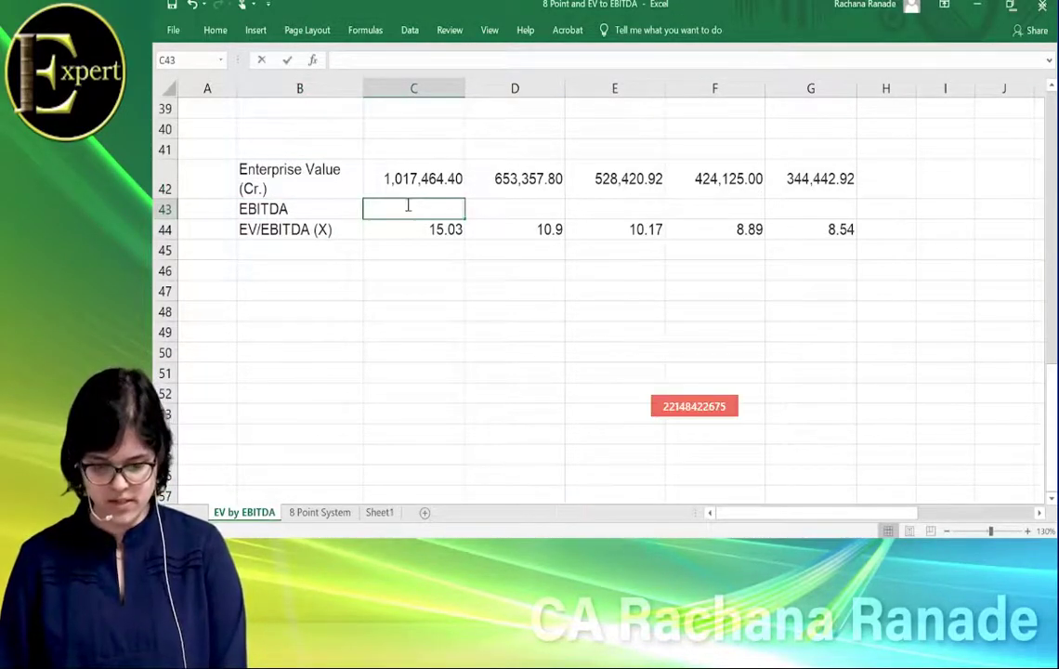
type("=")
left_click(421, 179)
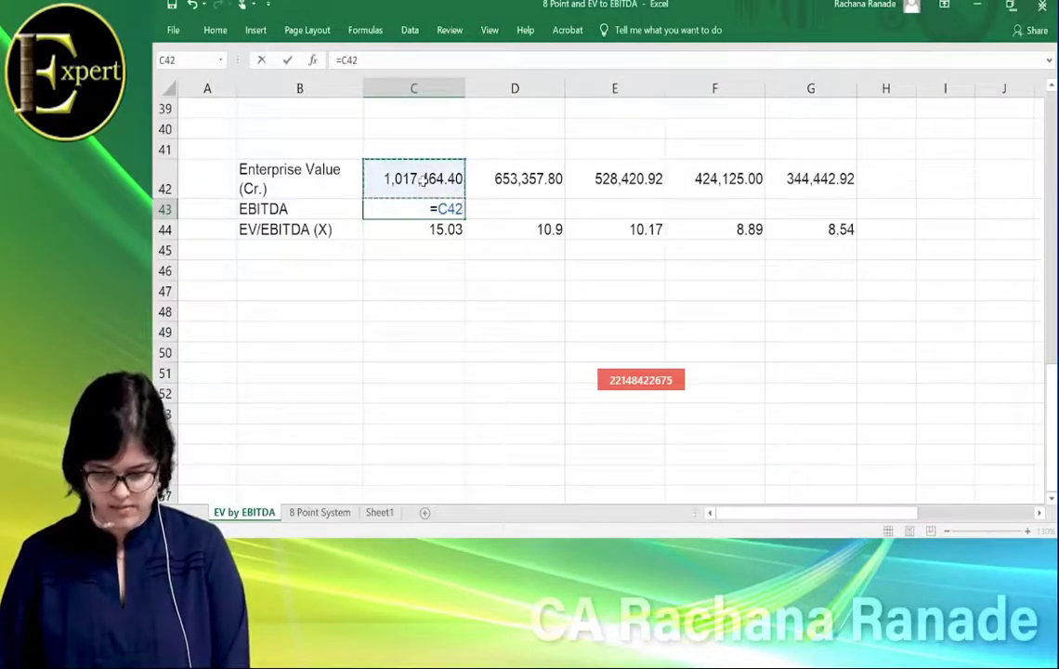
type("/")
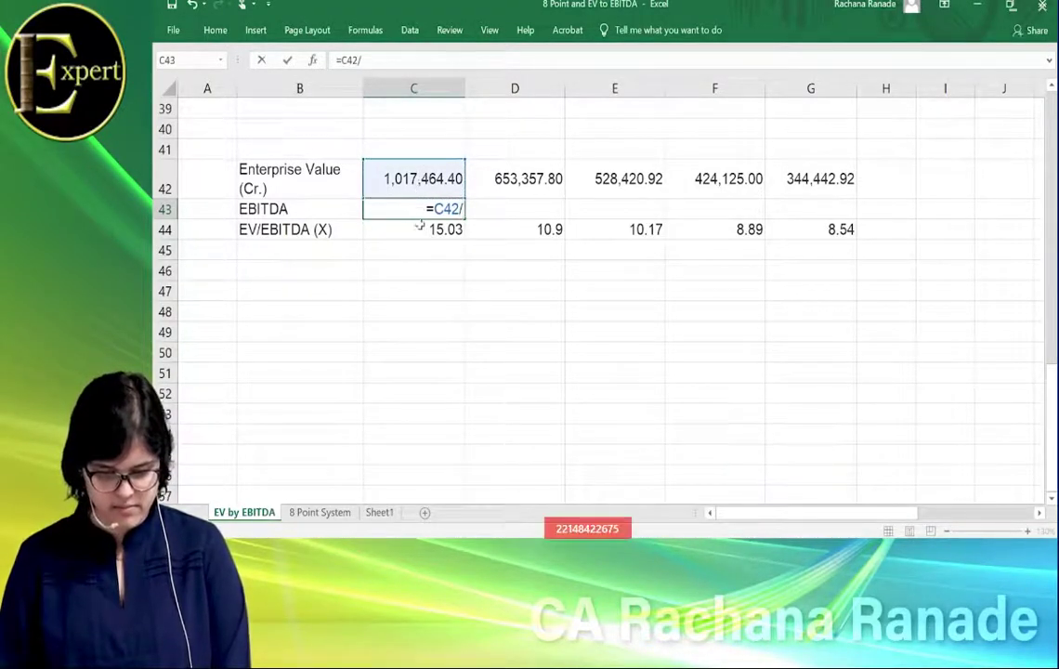
left_click(418, 230)
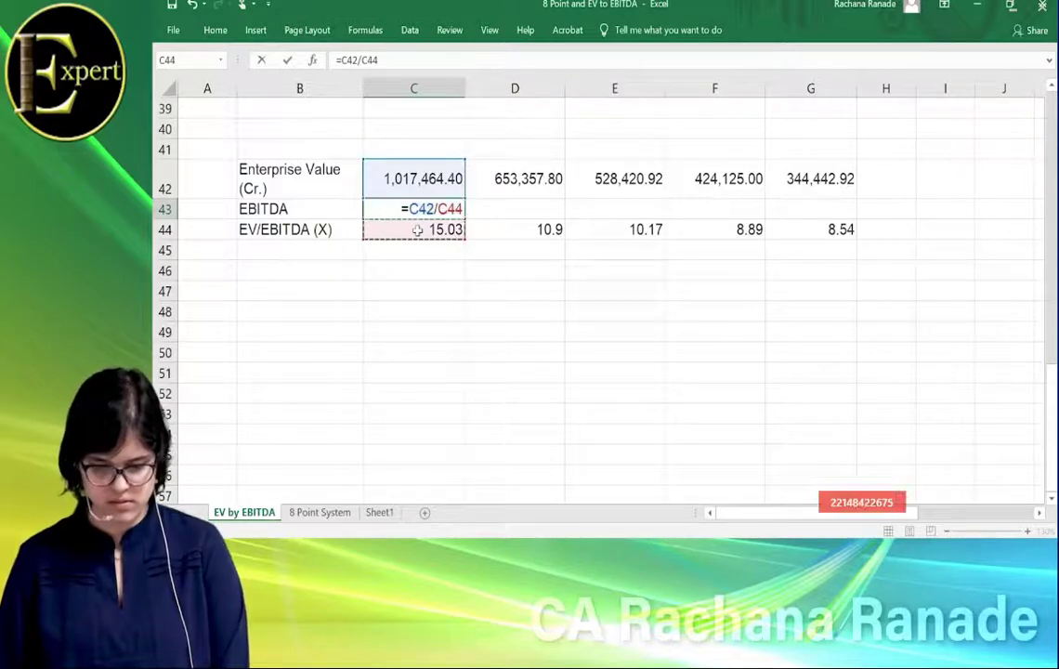
key("Return")
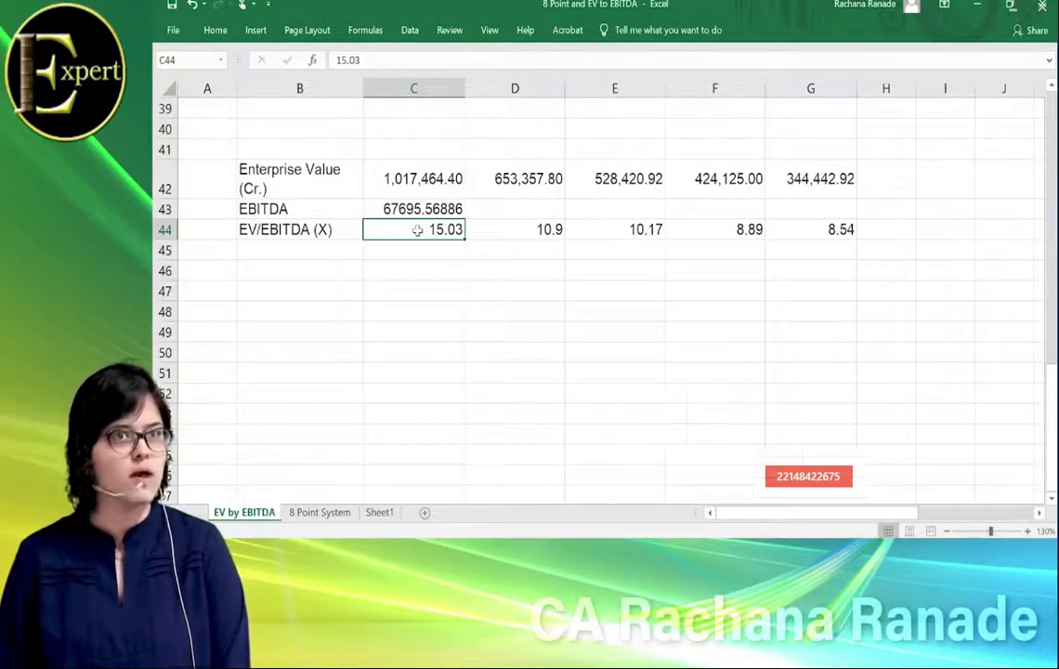
- Copy the EBITDA formula from C43 across the remaining four years in D43:G43
key("Up")
key("ctrl+c")
key("Right")
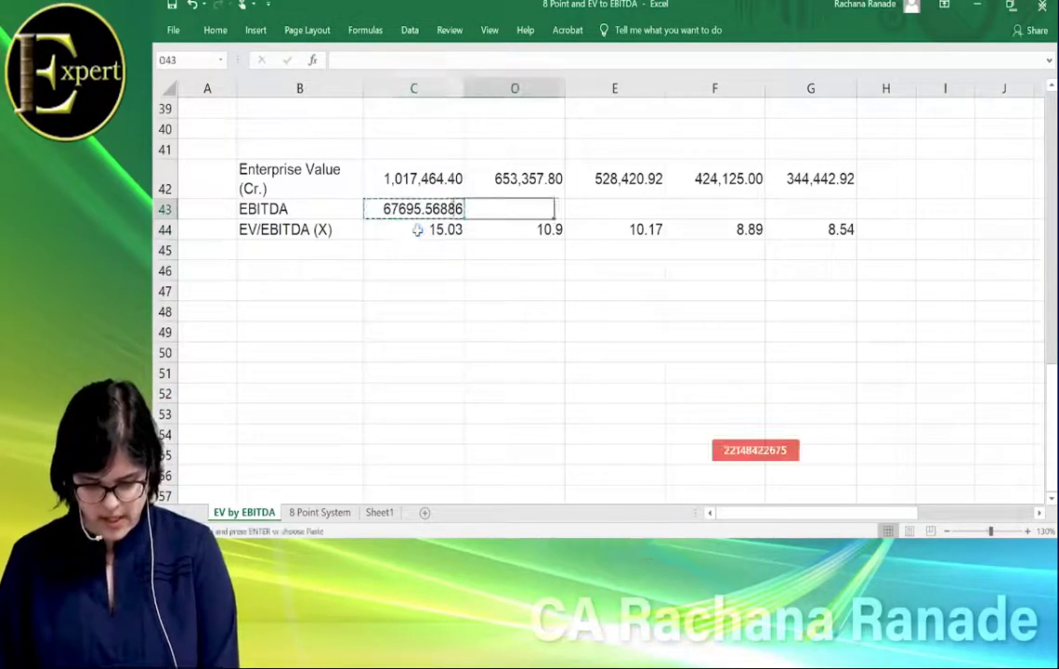
key("shift+Right")
key("shift+Right")
key("shift+Right")
key("ctrl+v")
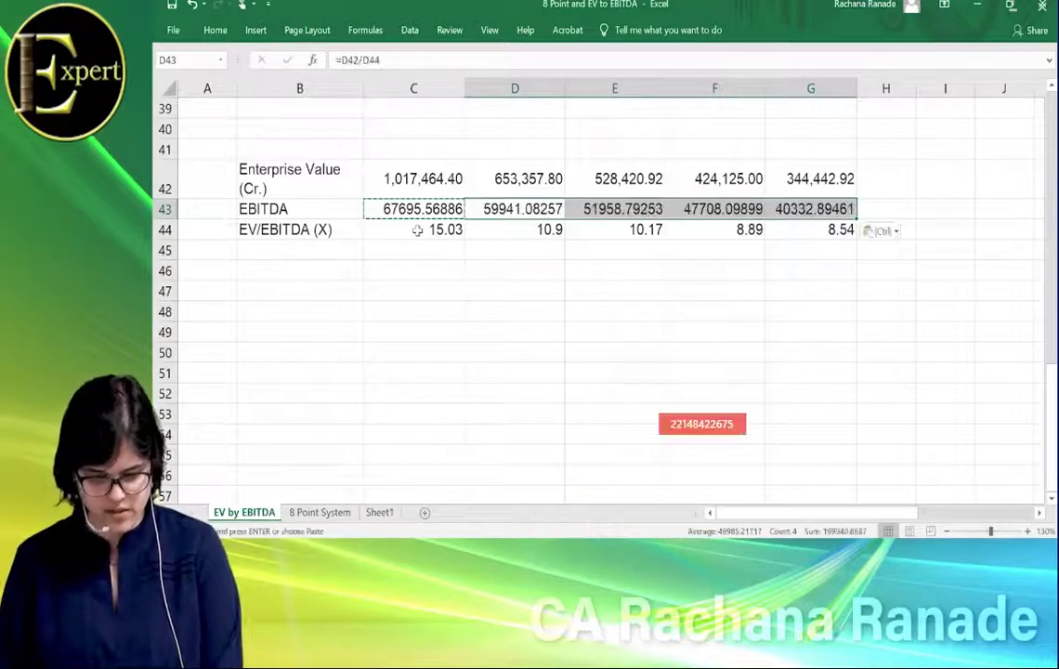
key("Escape")
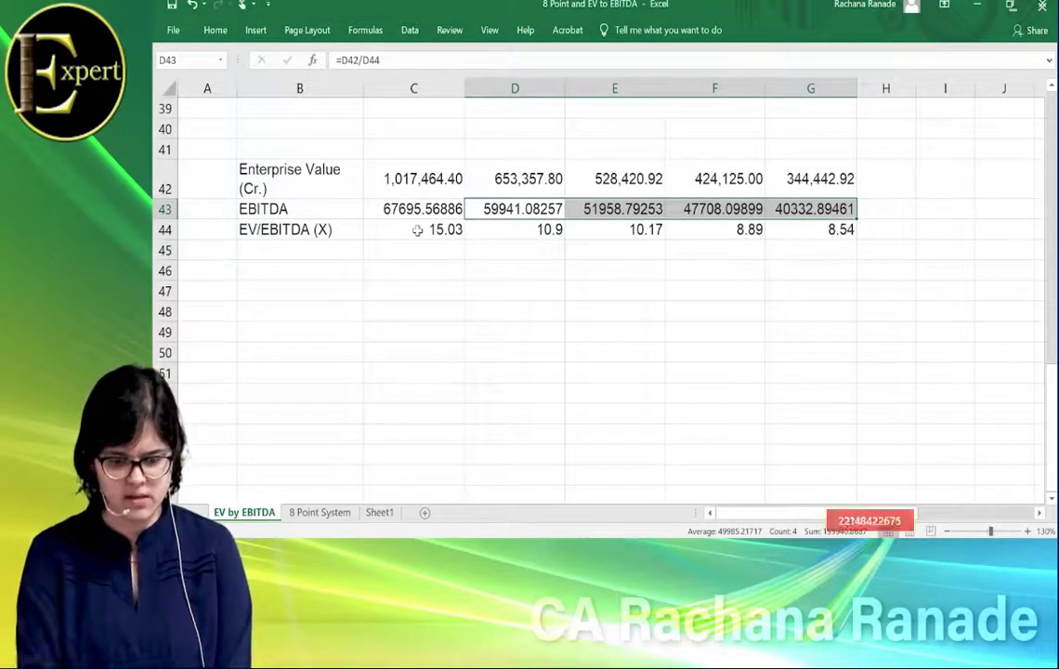
- In the Reliance Industries table near the top of the sheet, re-enter year 19's EBITDA in C6 as =+C5/C7
scroll(417, 229, "up", 12)
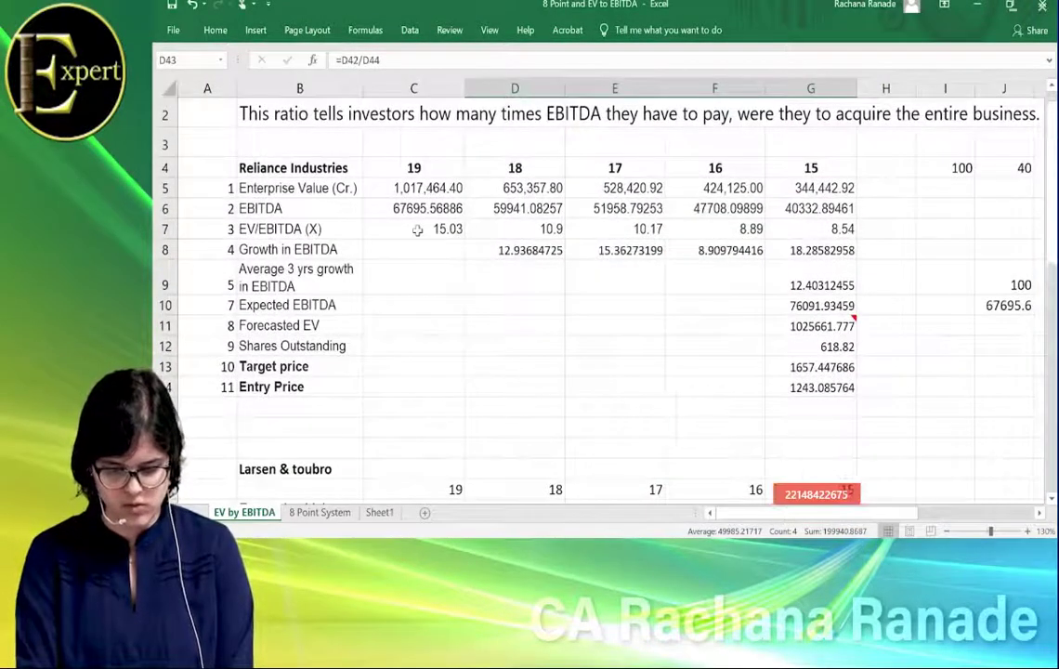
scroll(417, 229, "up", 1)
scroll(417, 230, "up", 2)
scroll(417, 229, "up", 1)
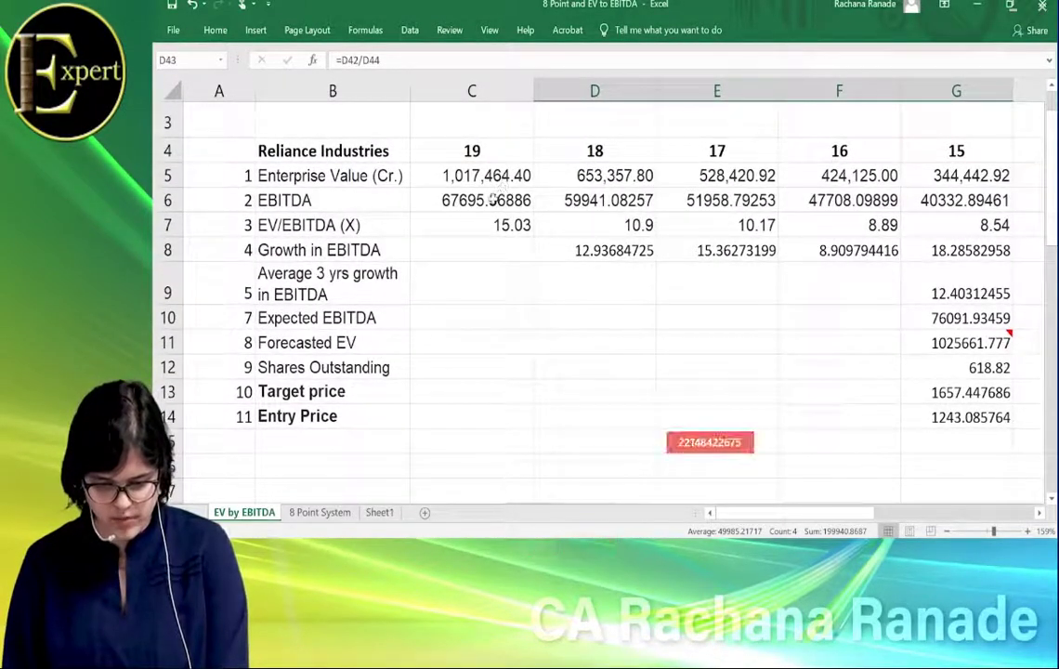
left_click(495, 199)
type("=+")
key("Up")
type("/")
key("Down")
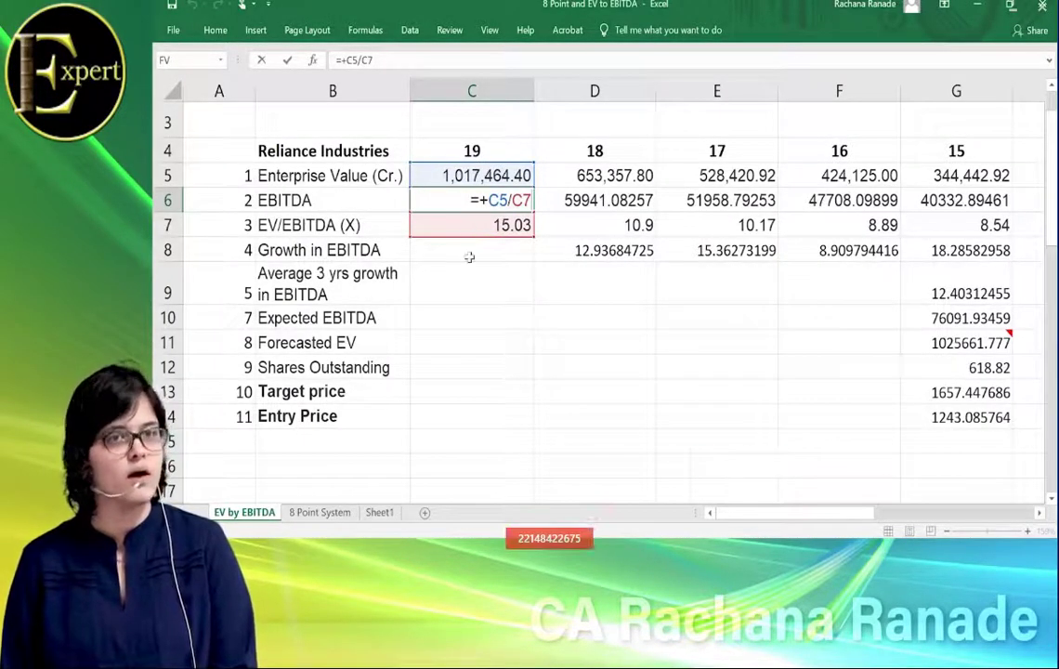
key("ctrl+Return")
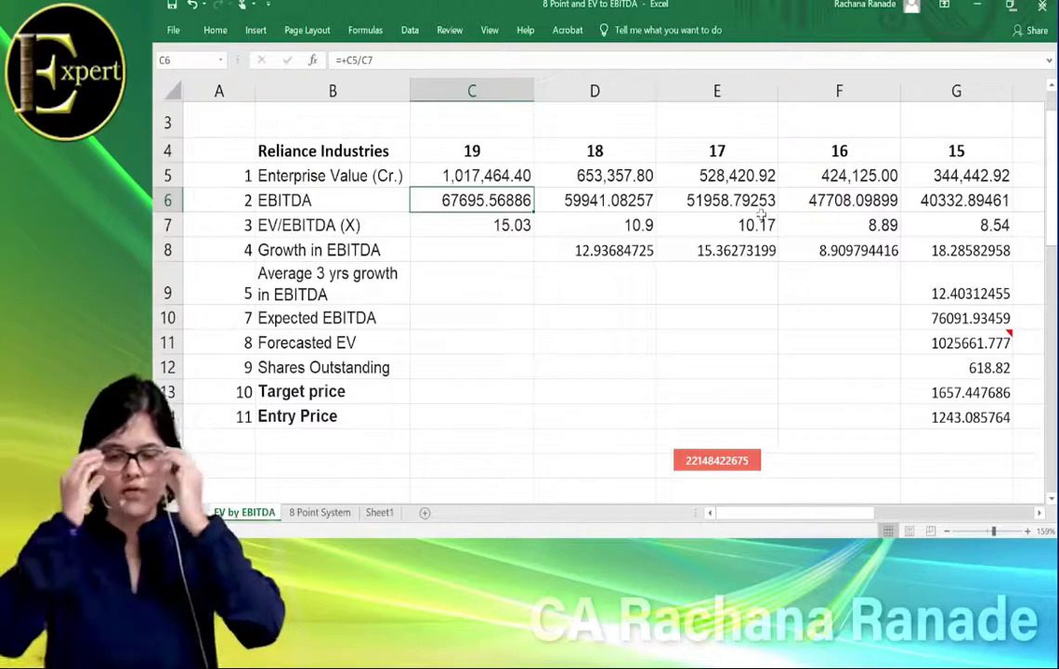
- Examine the Growth in EBITDA formula for year 15 in G8 and the EBITDA cells F6 and G6 it uses
left_click(319, 249)
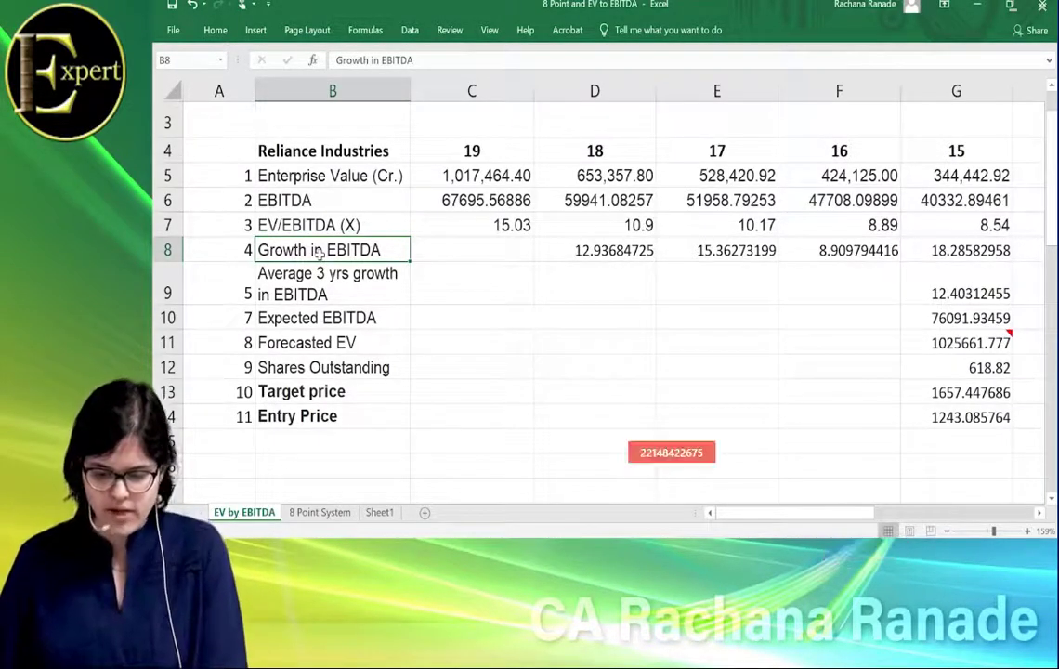
left_click(961, 252)
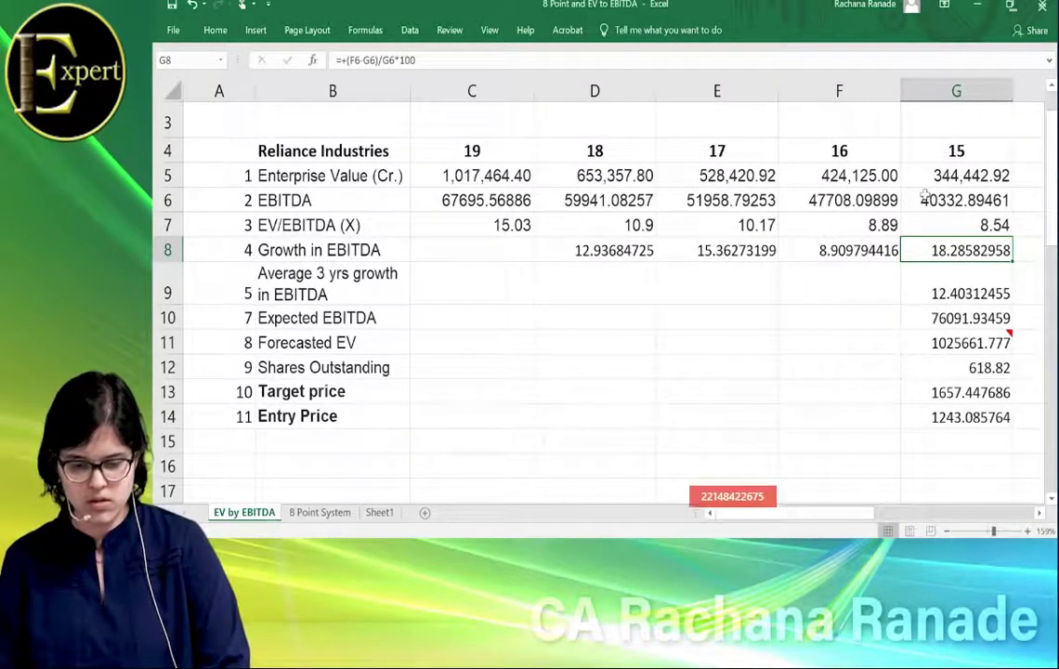
left_click(861, 200)
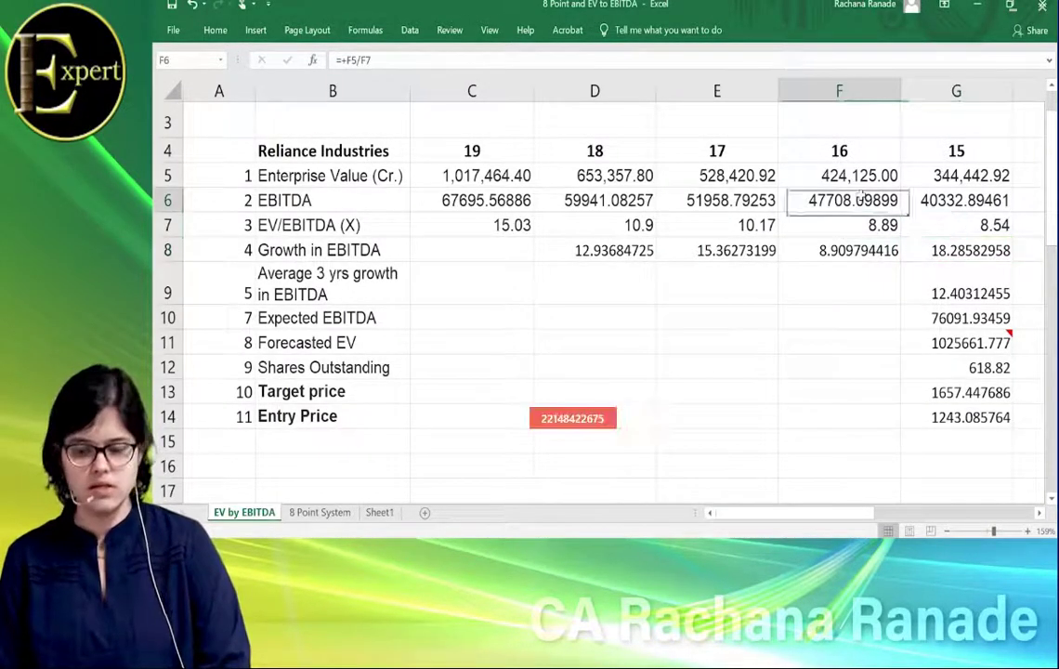
left_click(951, 198)
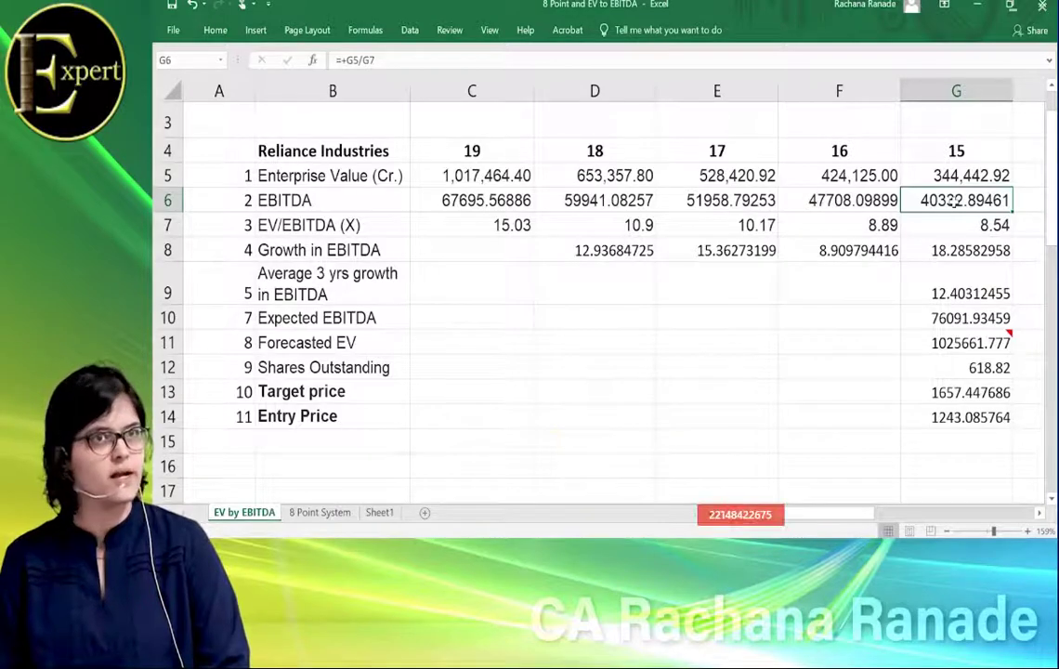
double_click(951, 199)
key("Return")
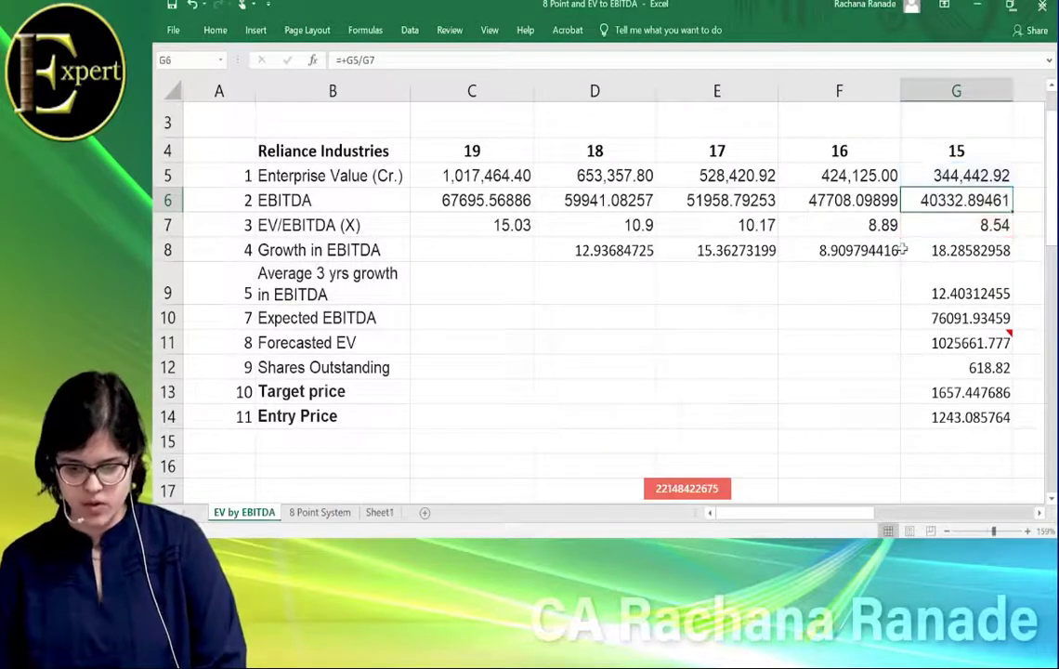
key("Return")
double_click(928, 250)
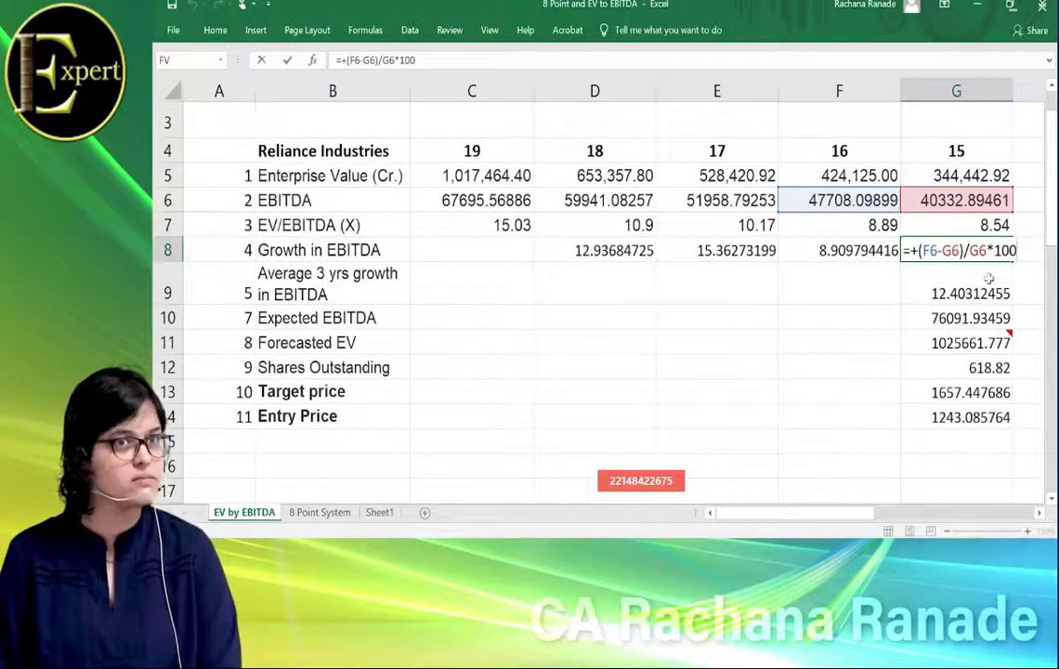
key("ctrl+Return")
- Inspect the Growth in EBITDA formulas and their referenced cells in F8, E8 and D8, and return to G8
key("Left")
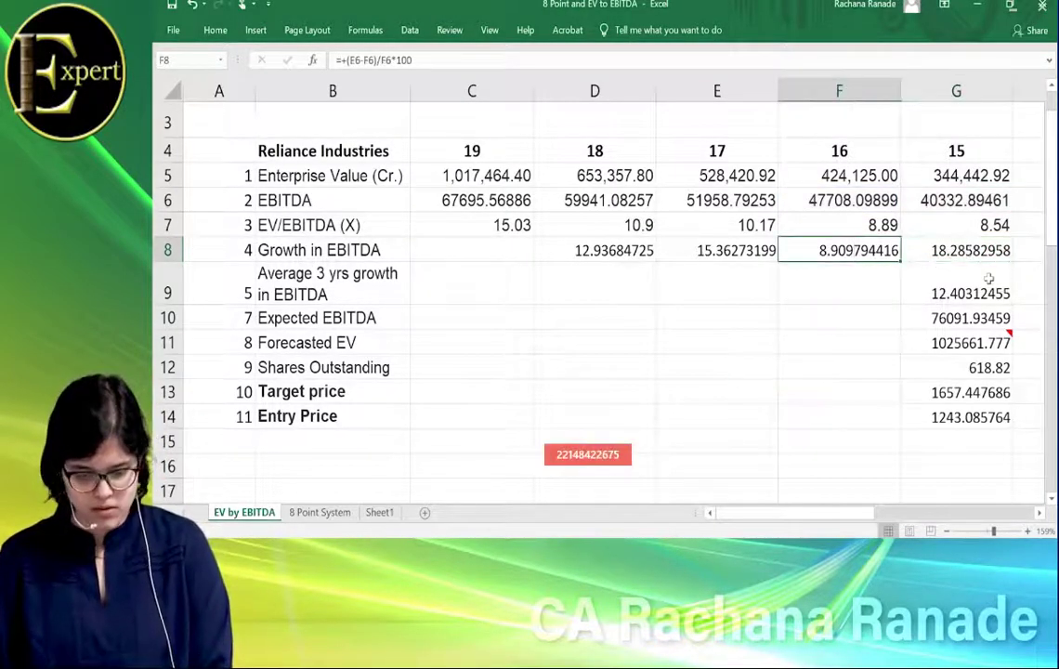
key("F2")
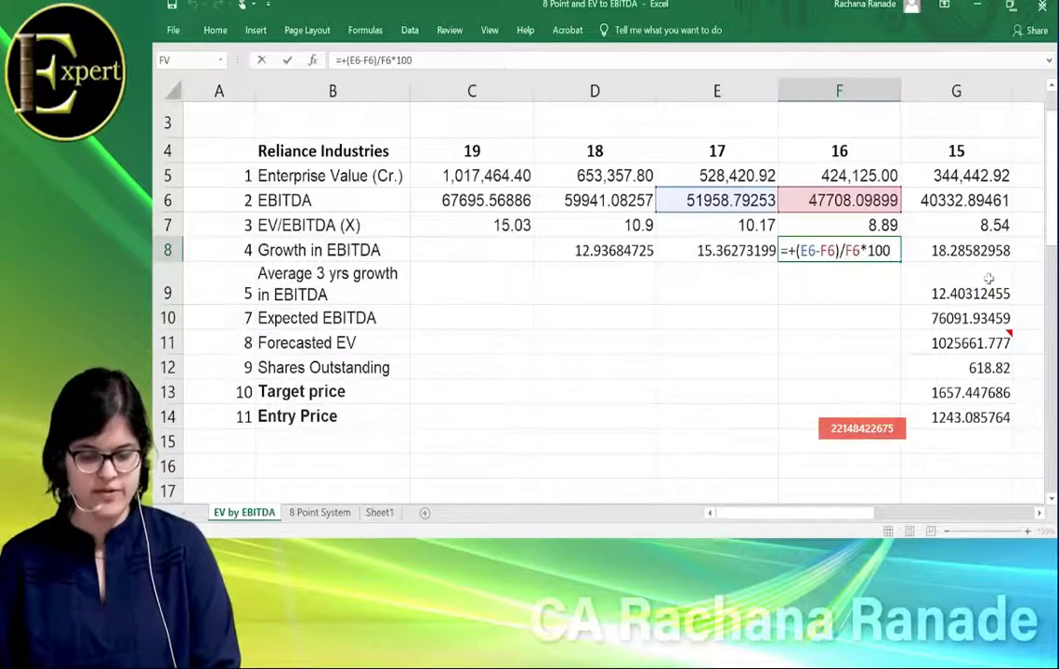
key("ctrl+Return")
key("Left")
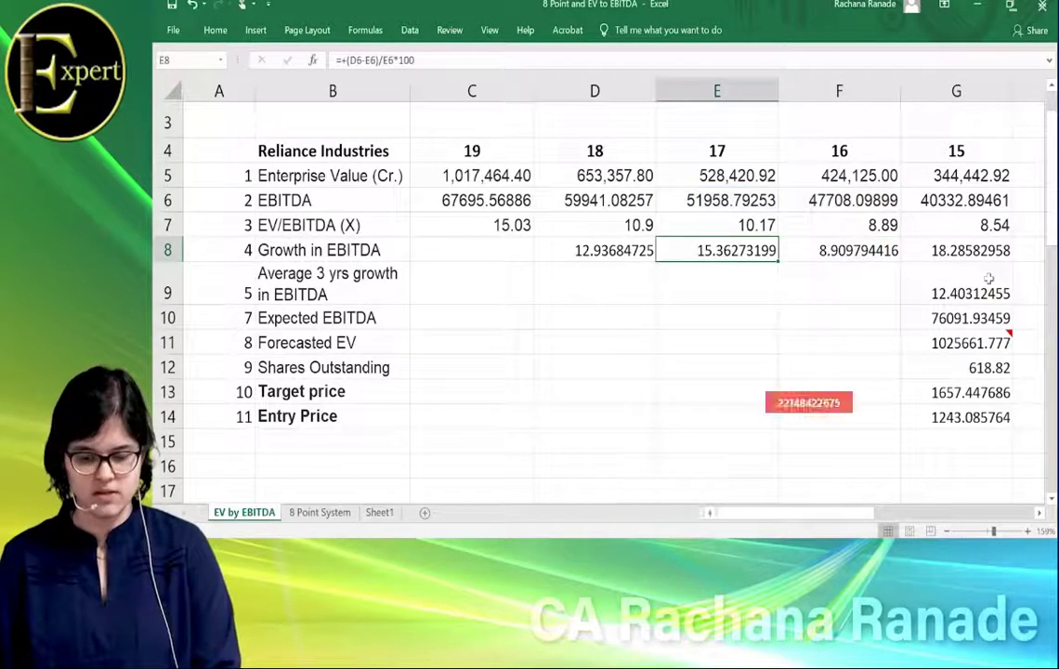
key("F2")
key("ctrl+Return")
key("Left")
key("F2")
key("ctrl+Return")
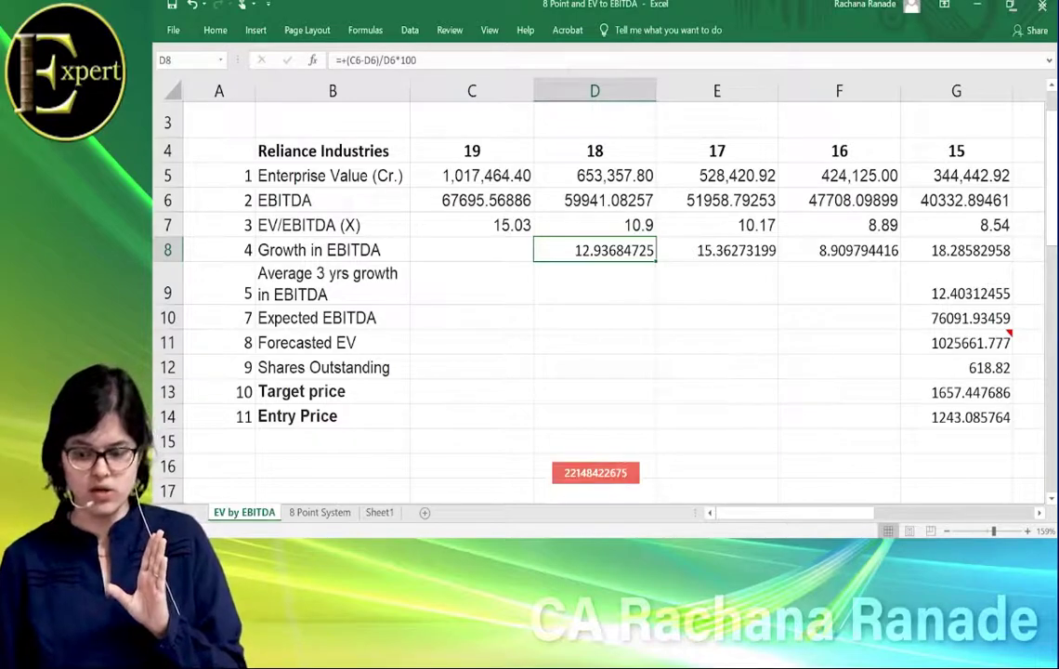
key("Right")
left_click(932, 249)
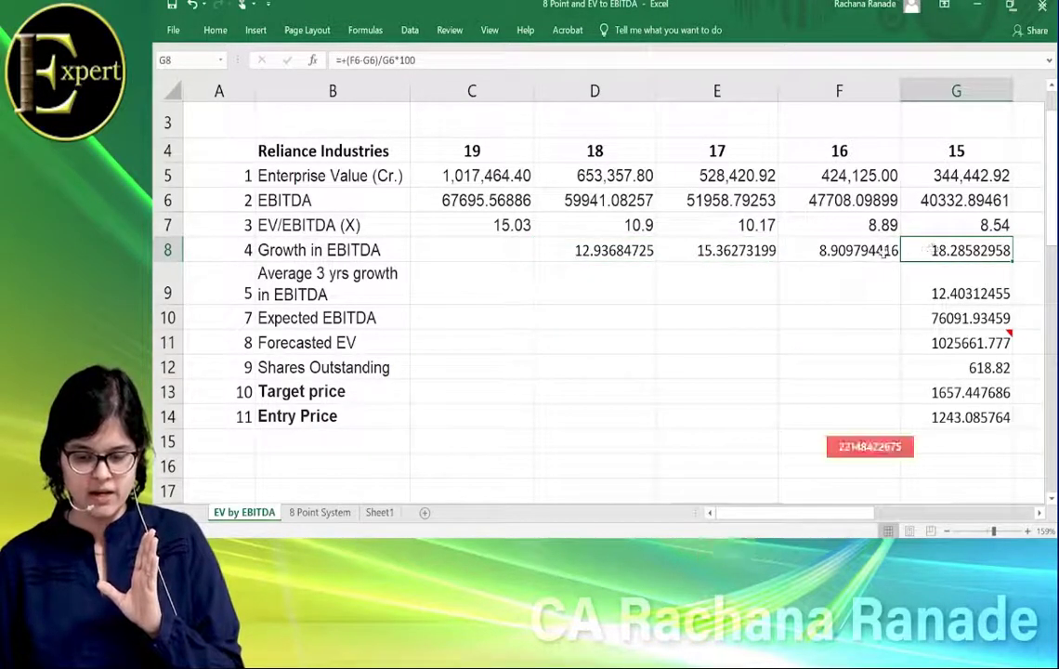
- Compare the yearly Growth in EBITDA figures and formulas across F8, E8 and D8 for years 16 to 18
left_click(881, 249)
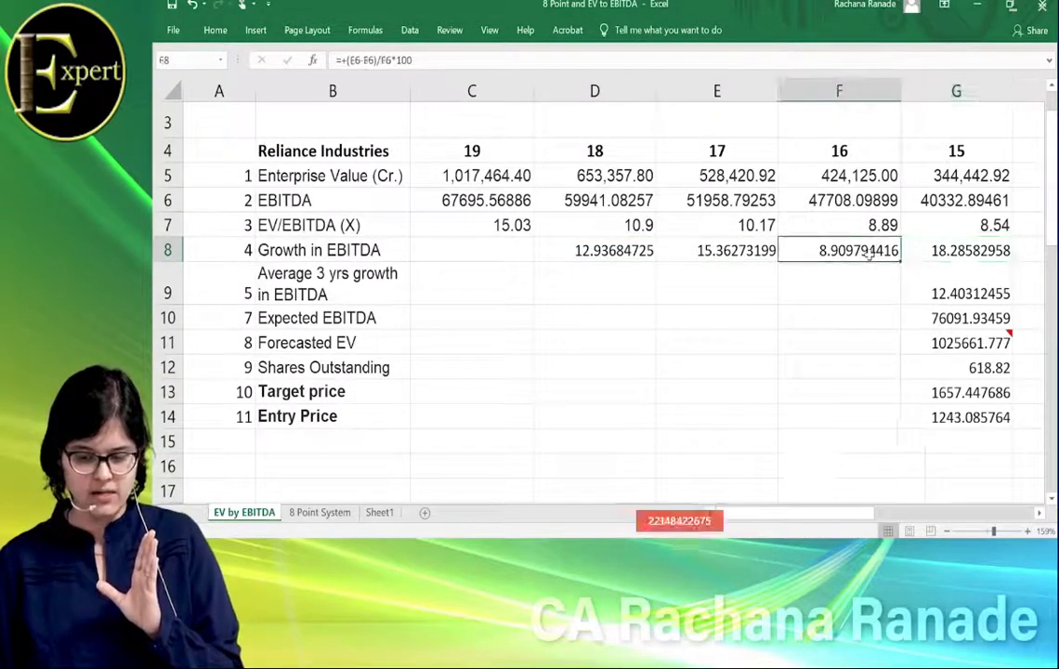
left_click(745, 249)
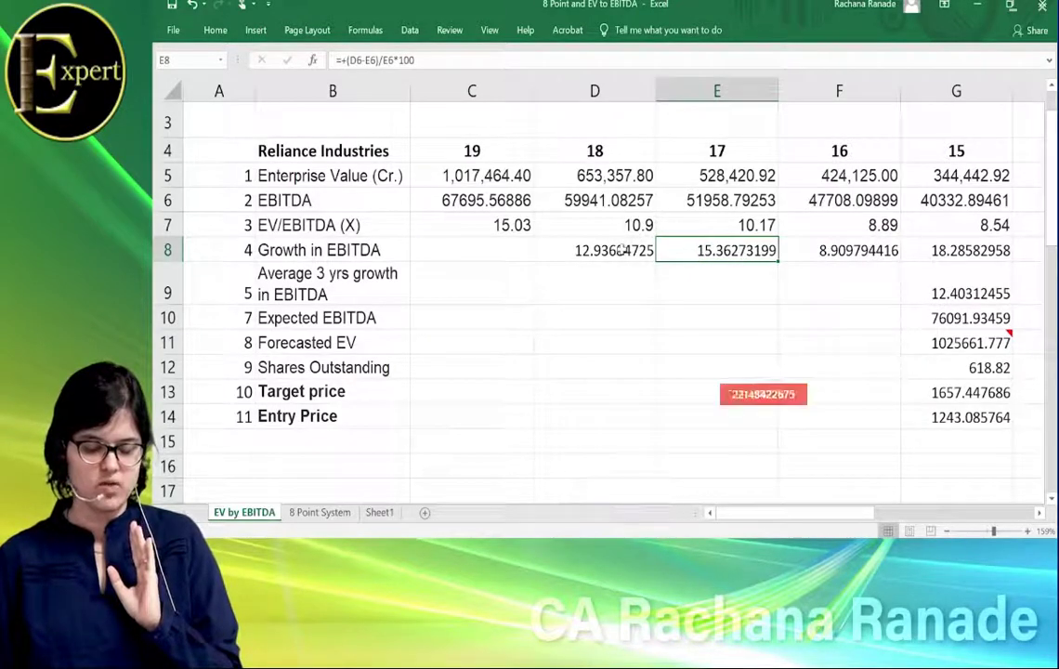
left_click(621, 249)
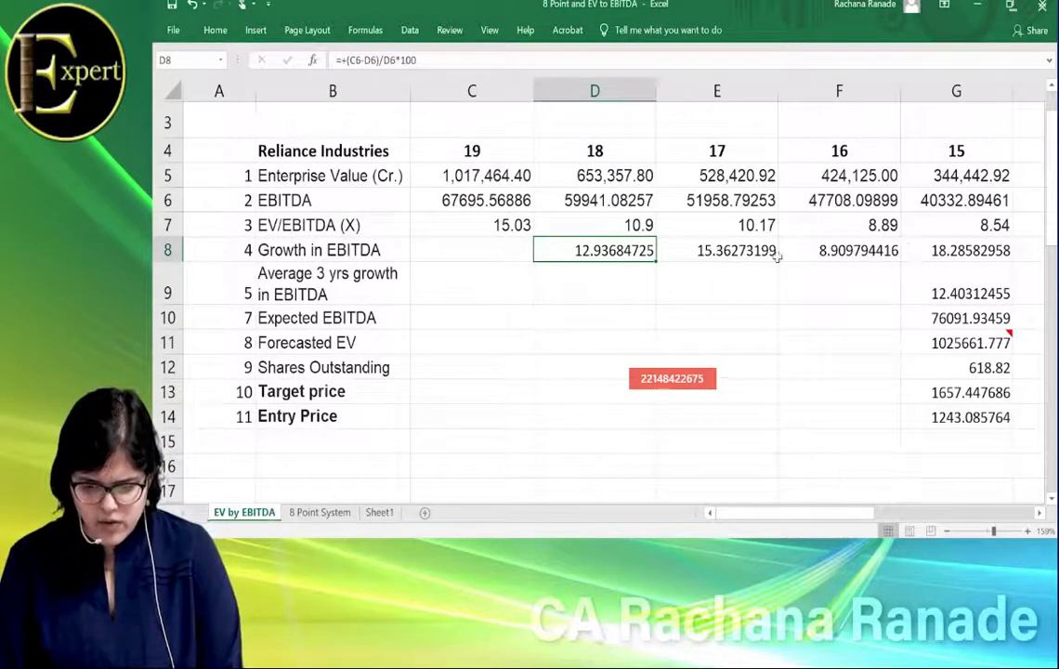
left_click(729, 251)
left_click(628, 247)
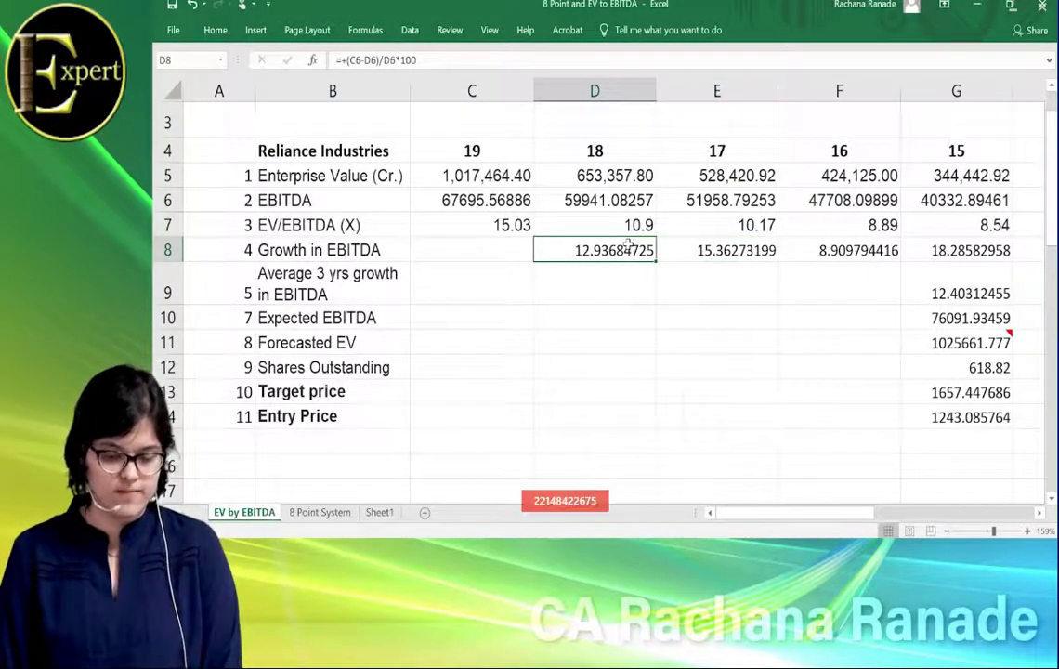
left_click(734, 249)
left_click(836, 247)
left_click(735, 251)
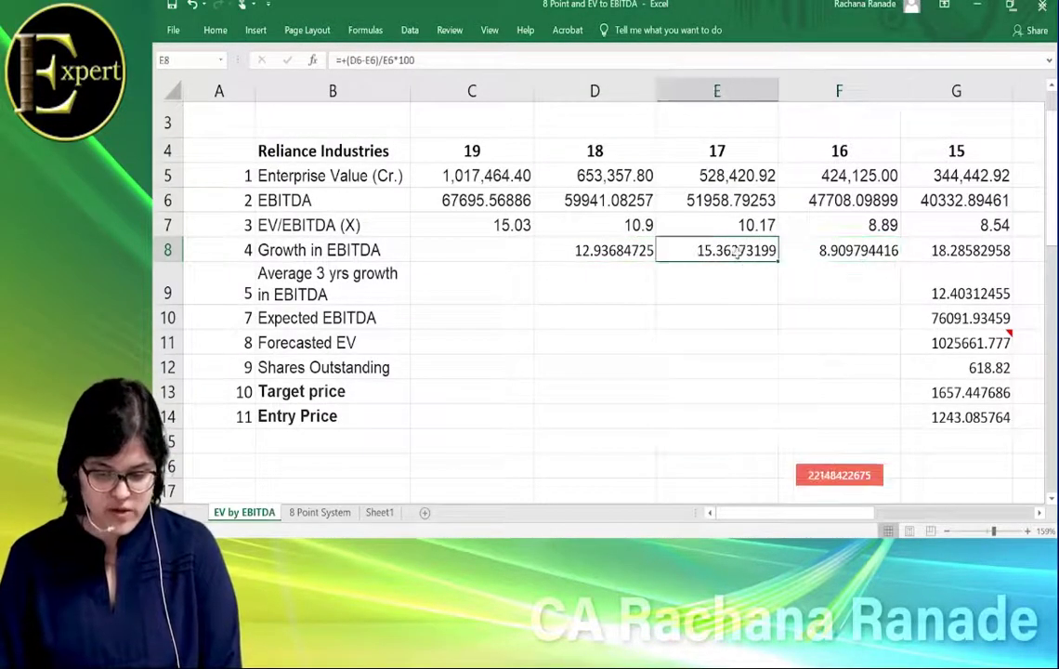
left_click(859, 251)
key("Right")
left_click(861, 255)
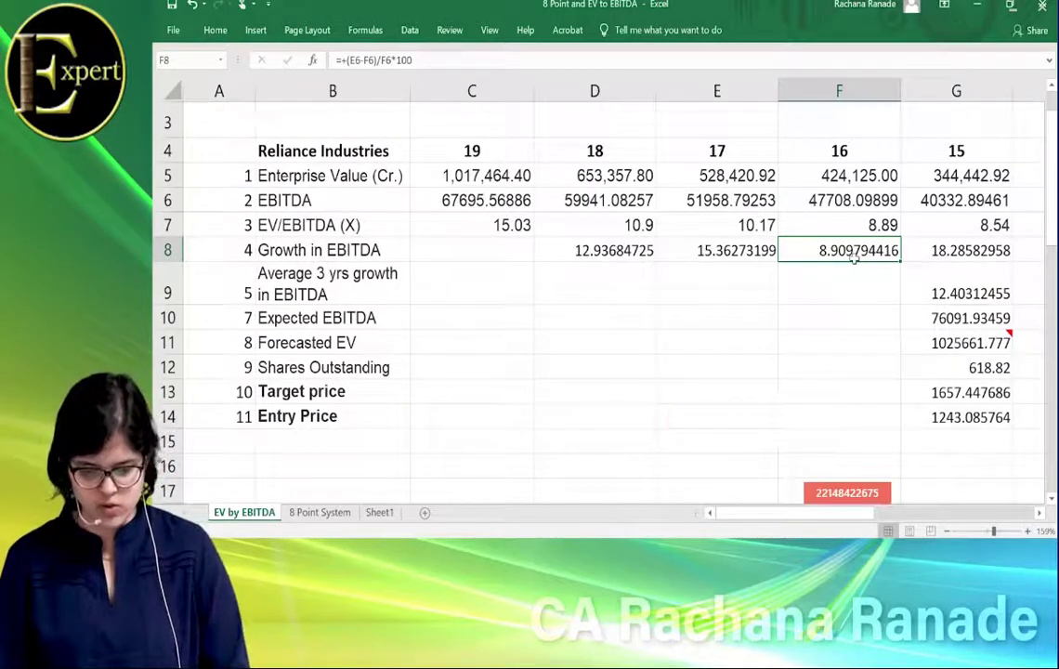
- Examine the Average 3 yrs growth in EBITDA row from its label in B9 to the range averaged by the formula in G9
key("Down")
key("Left")
key("Left")
key("Left")
key("Left")
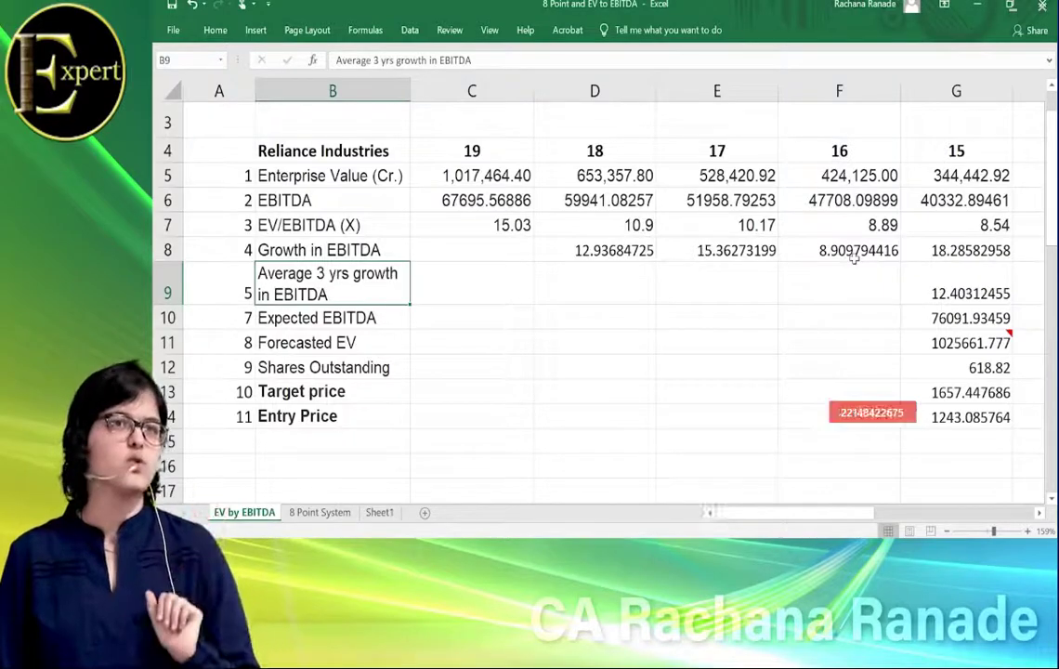
key("Right")
key("Right")
key("Right")
key("Right")
key("Right")
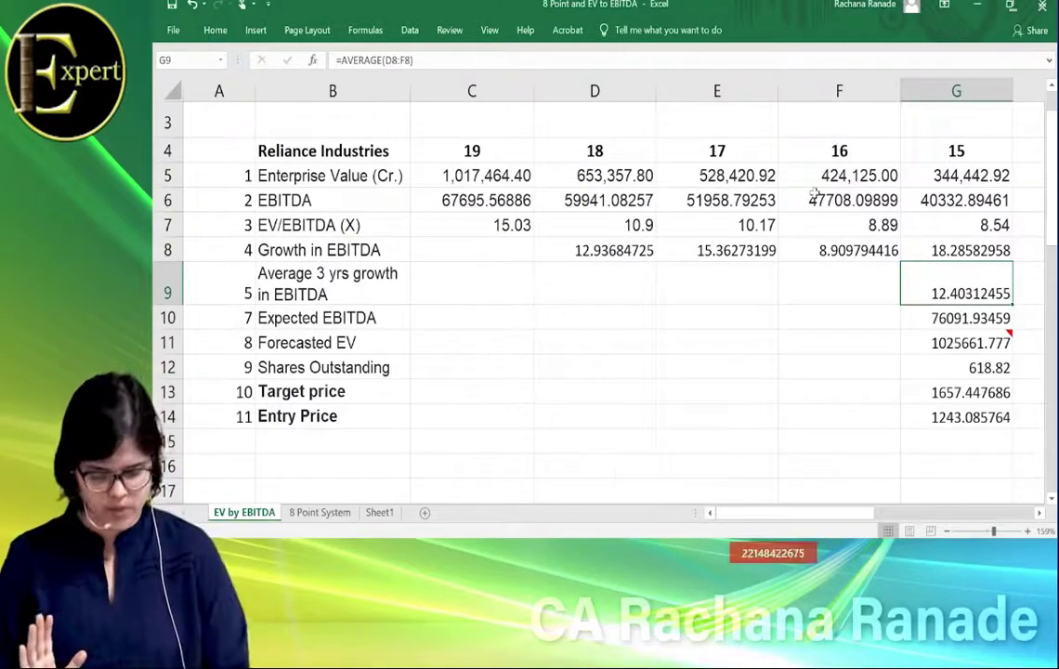
key("F2")
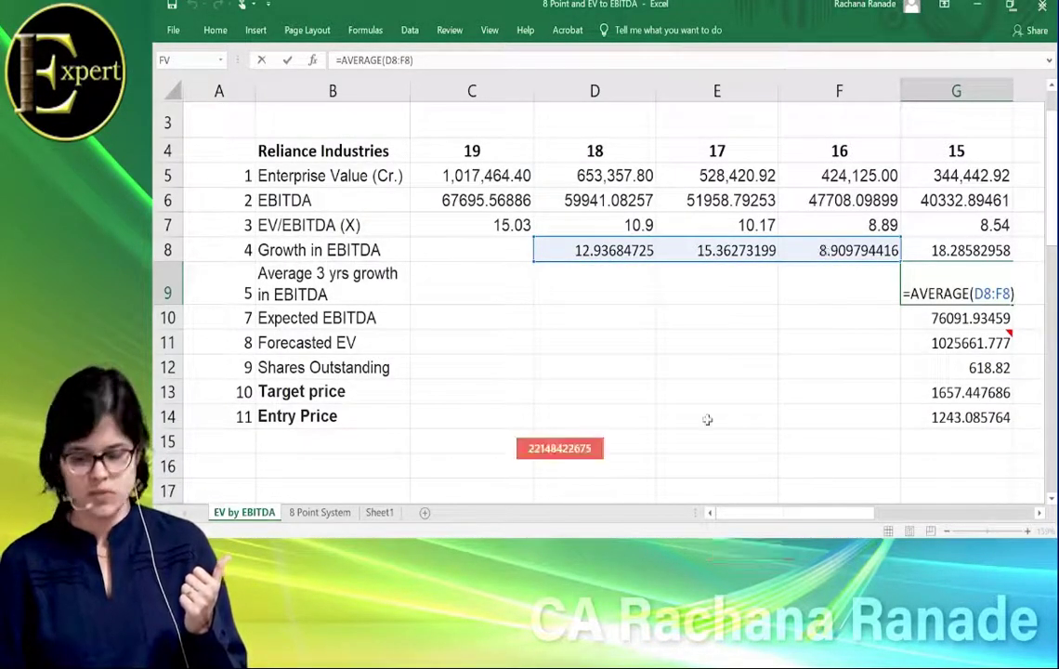
key("Return")
key("Up")
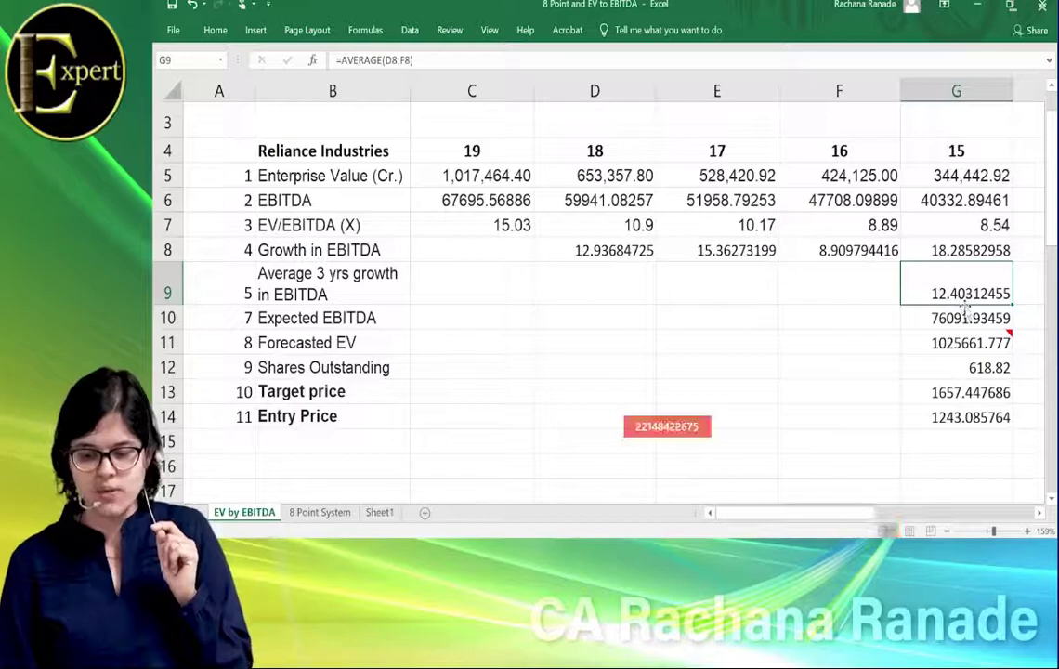
- Review the Expected EBITDA row, year 19's EBITDA in C6 and the formula in G10
left_click(344, 317)
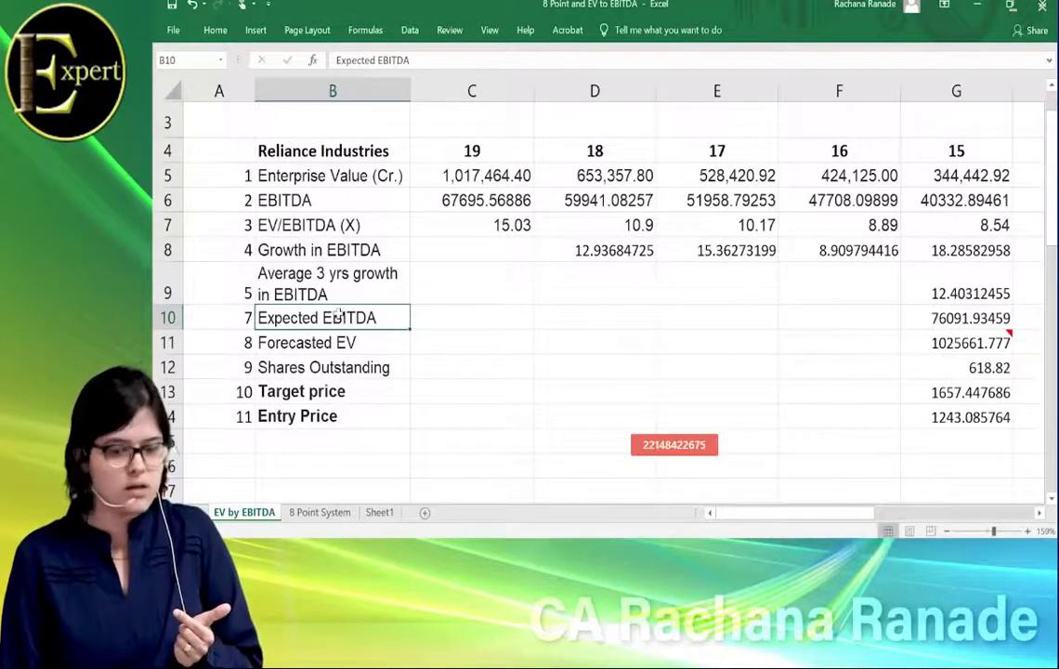
left_click(477, 201)
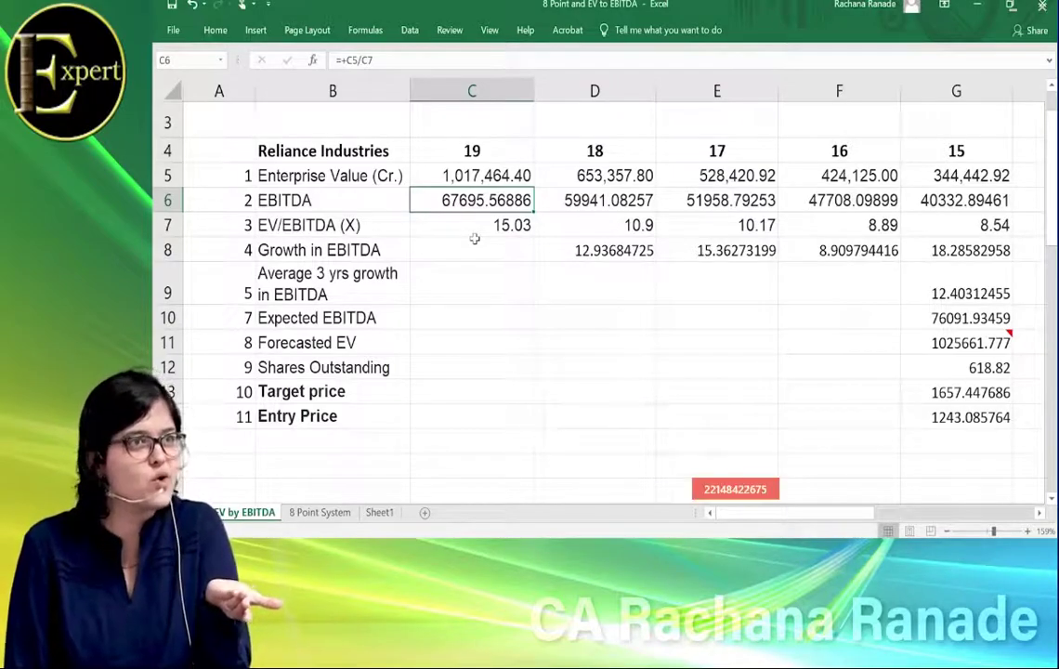
left_click(949, 319)
double_click(949, 319)
key("Escape")
- Inspect the Expected EBITDA working cells J9:K10, including the base of 100 in J9 and the formula in K9
key("Right")
key("Right")
key("Right")
key("Right")
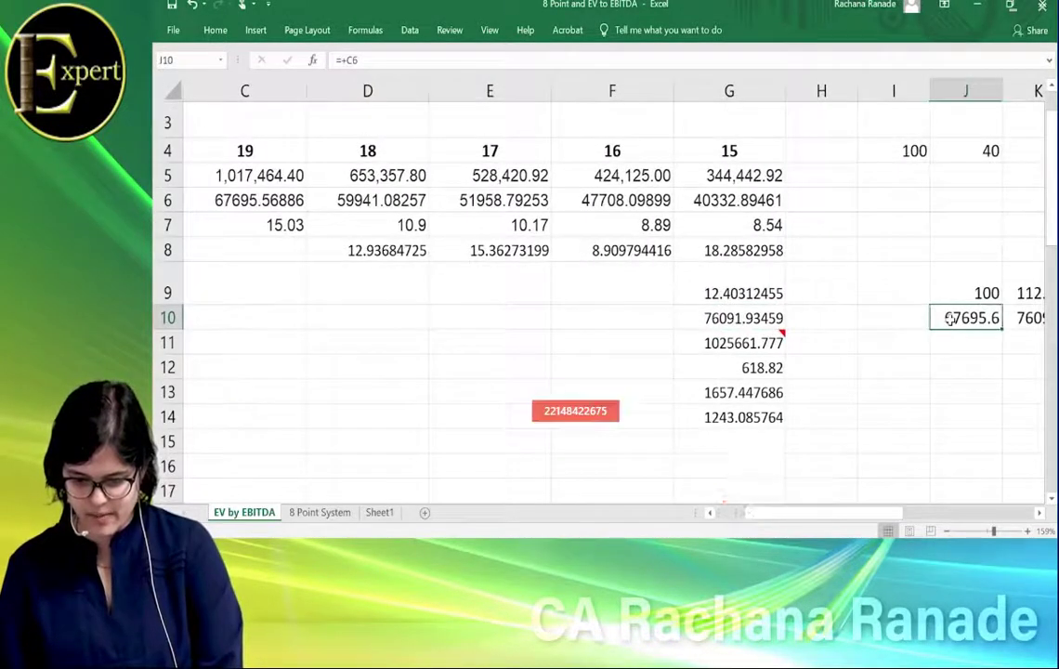
key("Right")
key("Left")
key("Left")
key("Up")
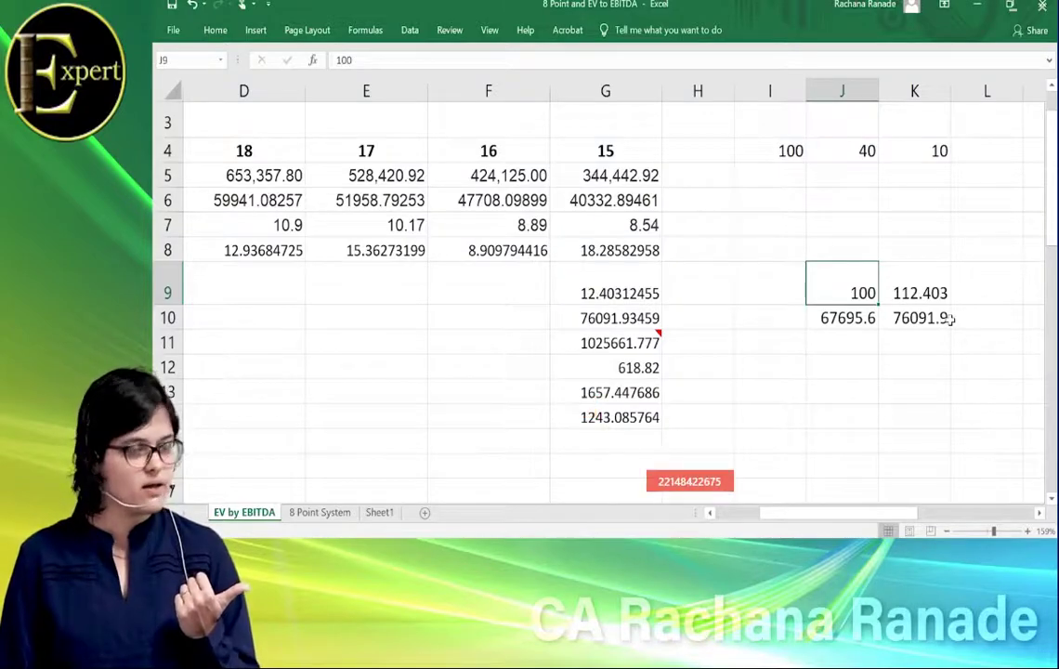
key("Right")
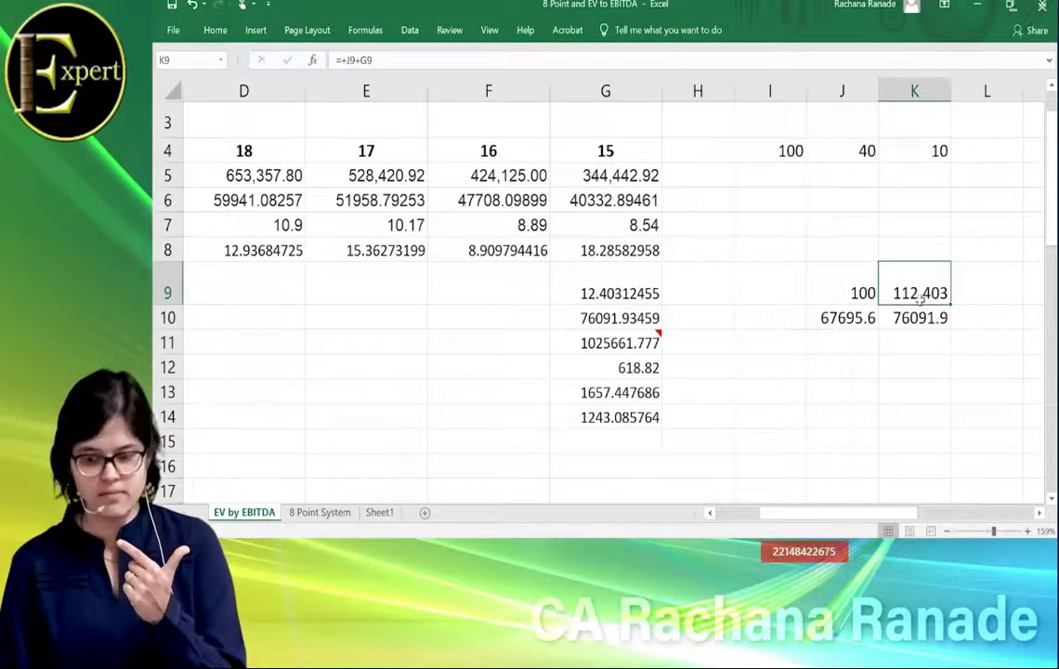
- Trace the Expected EBITDA calculation through the cells referenced by J10 and K10 and back to the link in G10
left_click(835, 321)
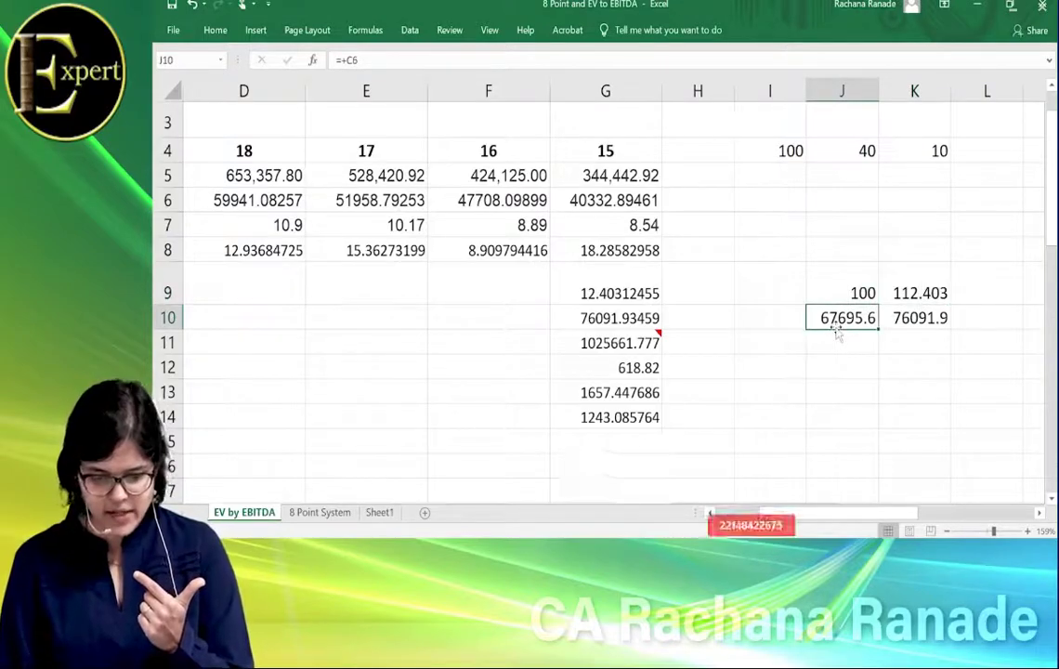
scroll(836, 330, "left", 1)
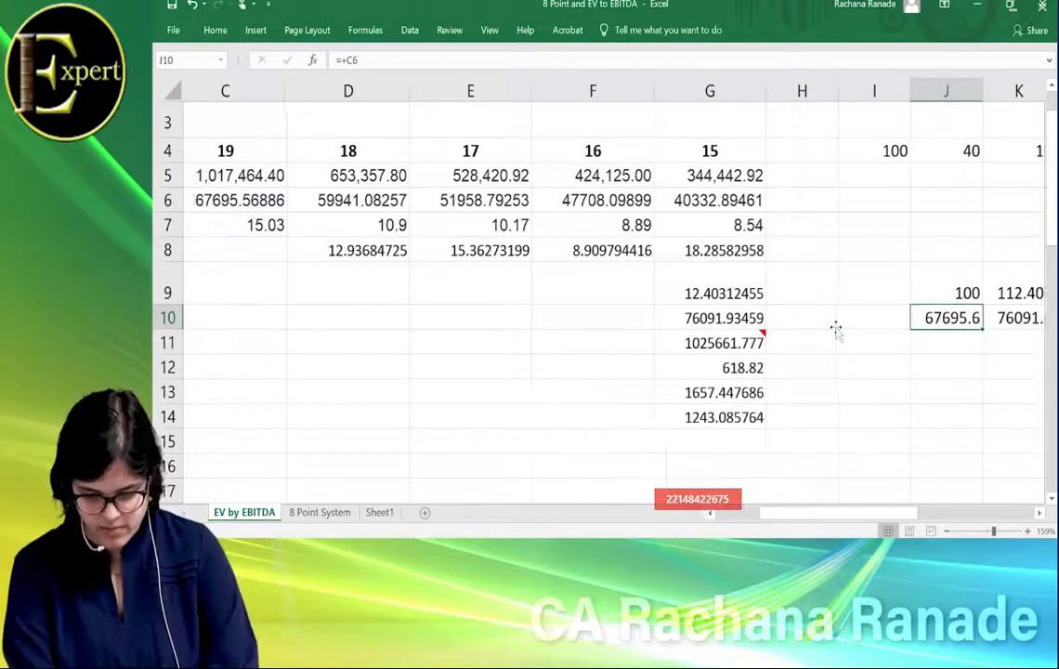
key("F2")
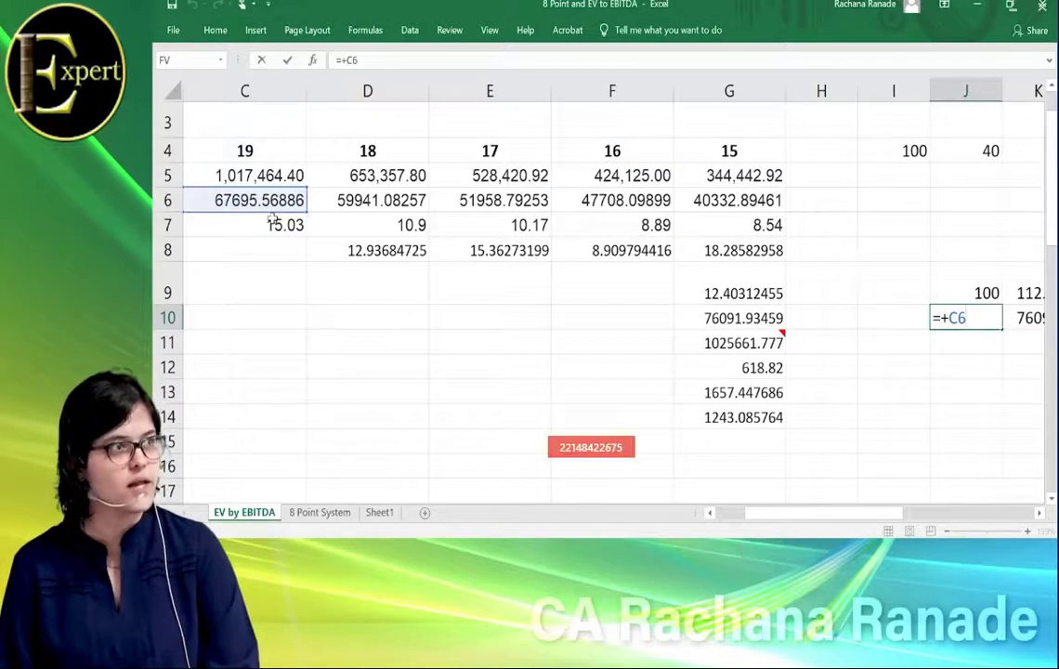
key("ctrl+Return")
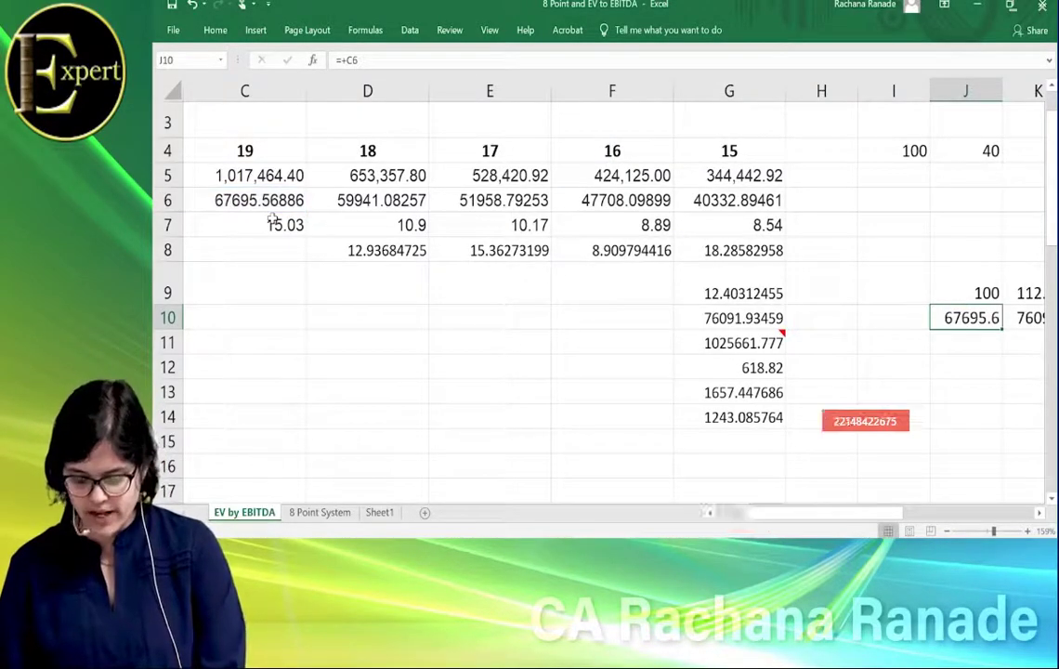
key("Right")
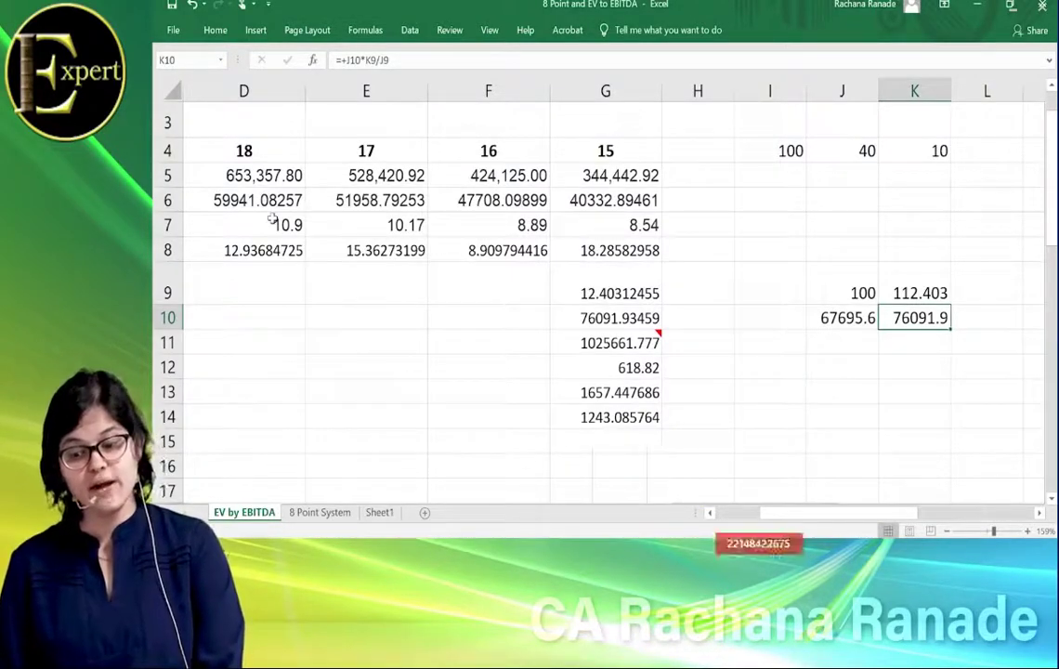
key("F2")
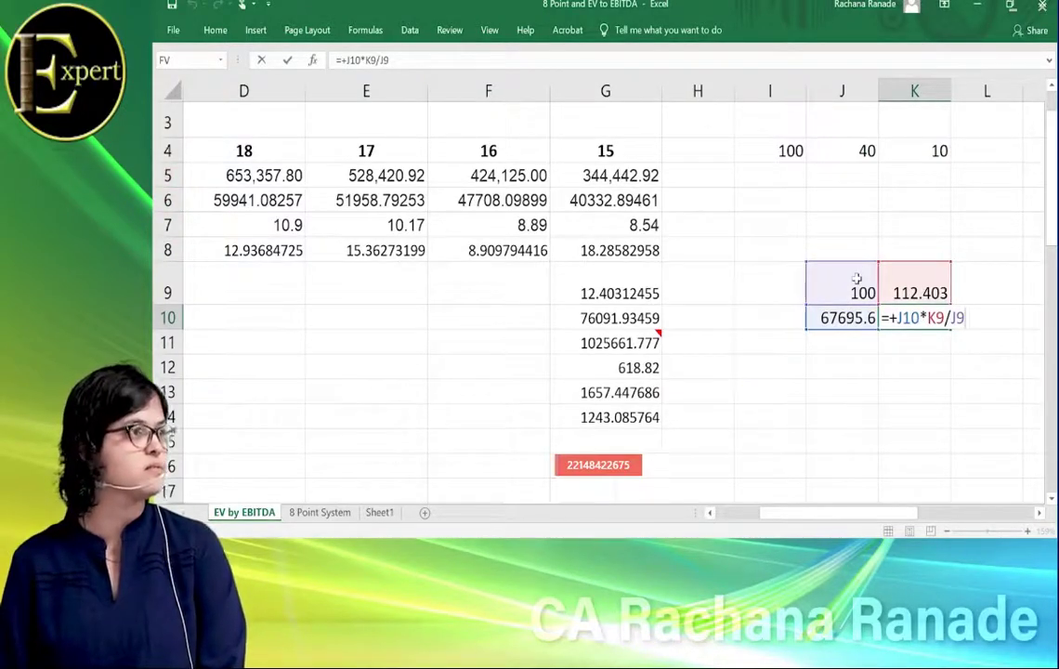
key("ctrl+Return")
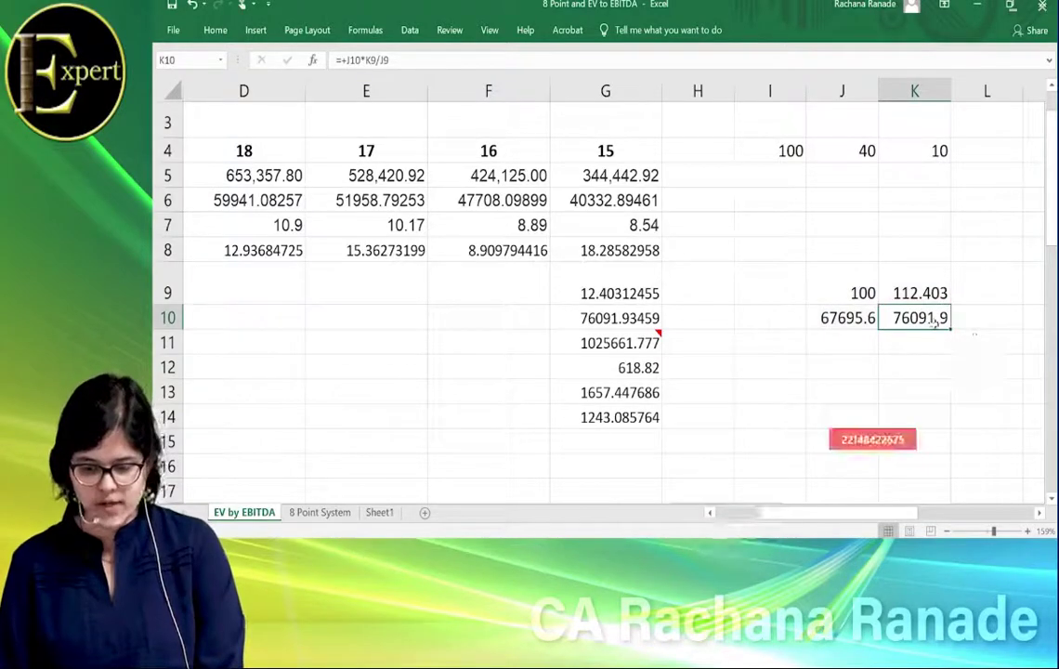
left_click(617, 320)
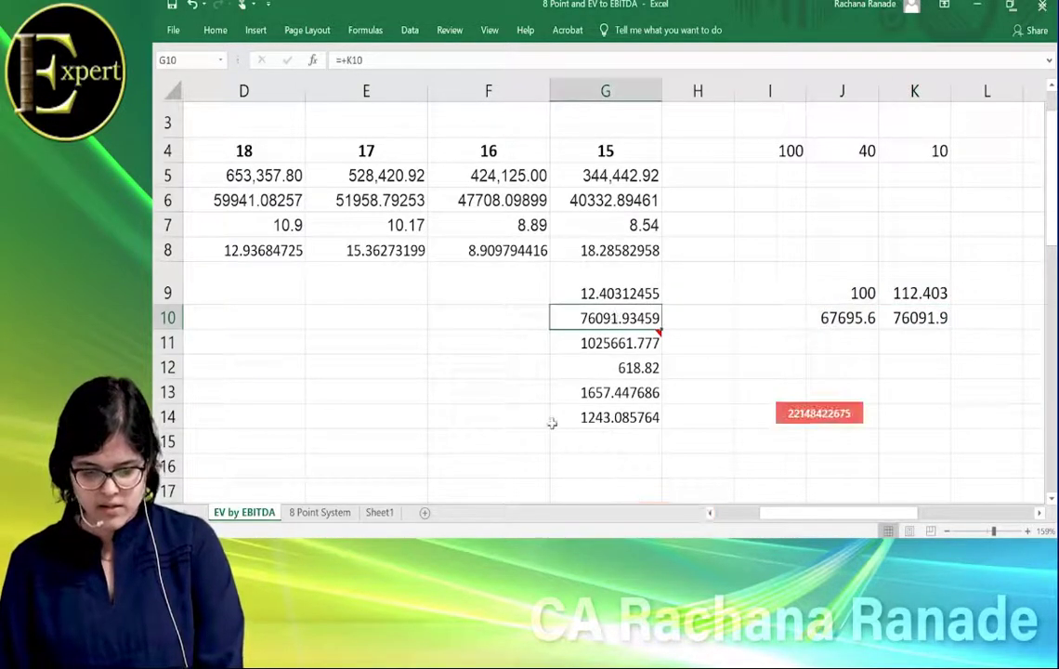
scroll(536, 430, "left", 3)
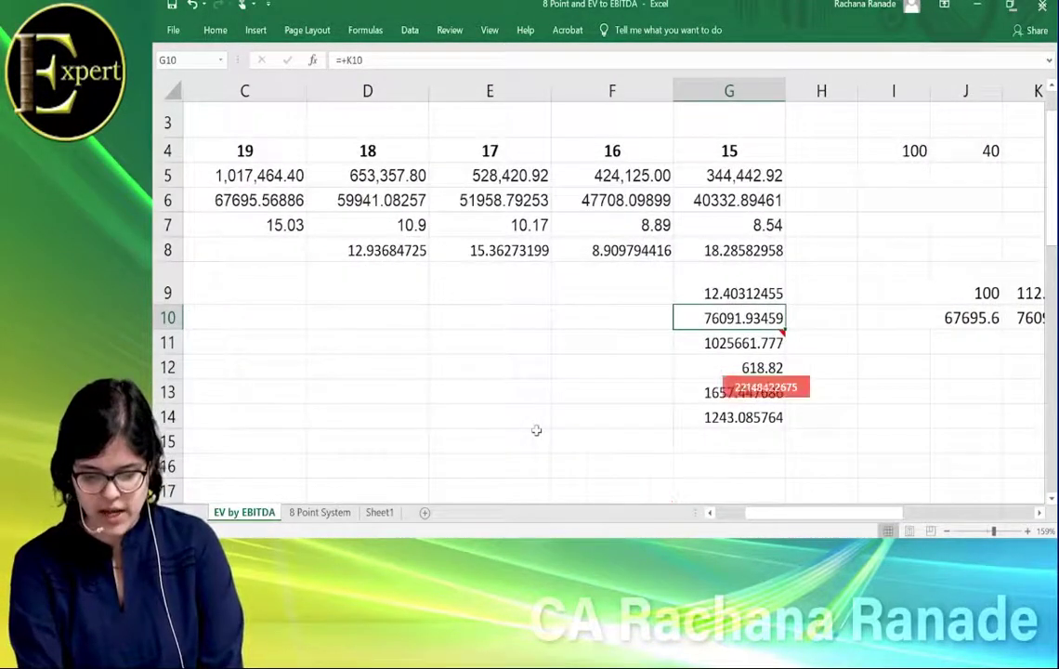
scroll(536, 430, "left", 2)
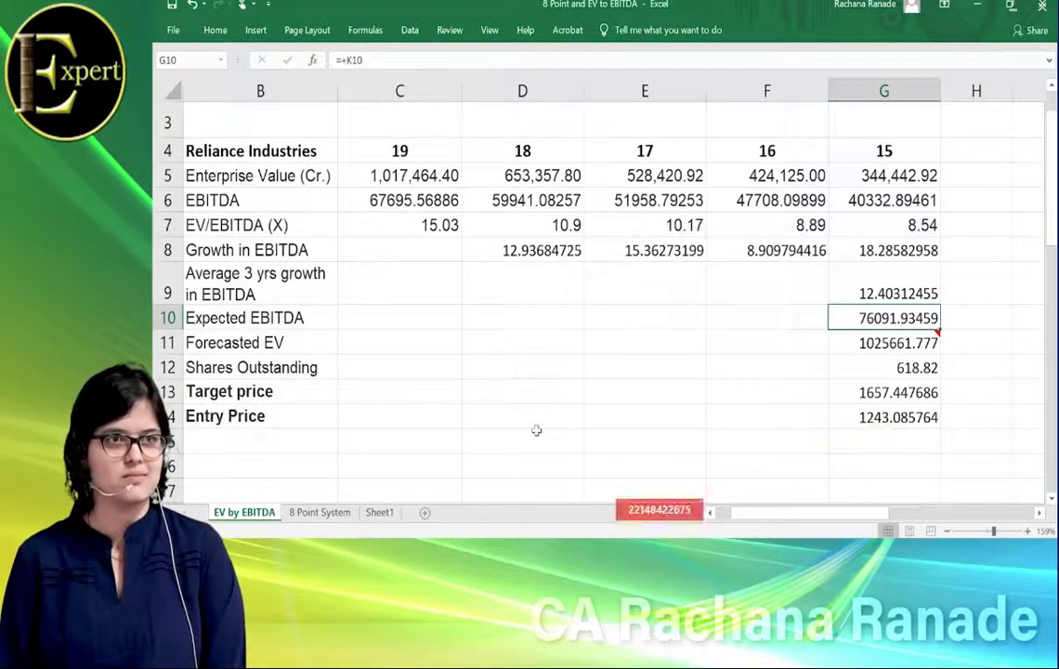
- Review year 19's EBITDA in C6, year 16's EV/EBITDA multiple in F7 and year 15's growth formula in G8
left_click(399, 199)
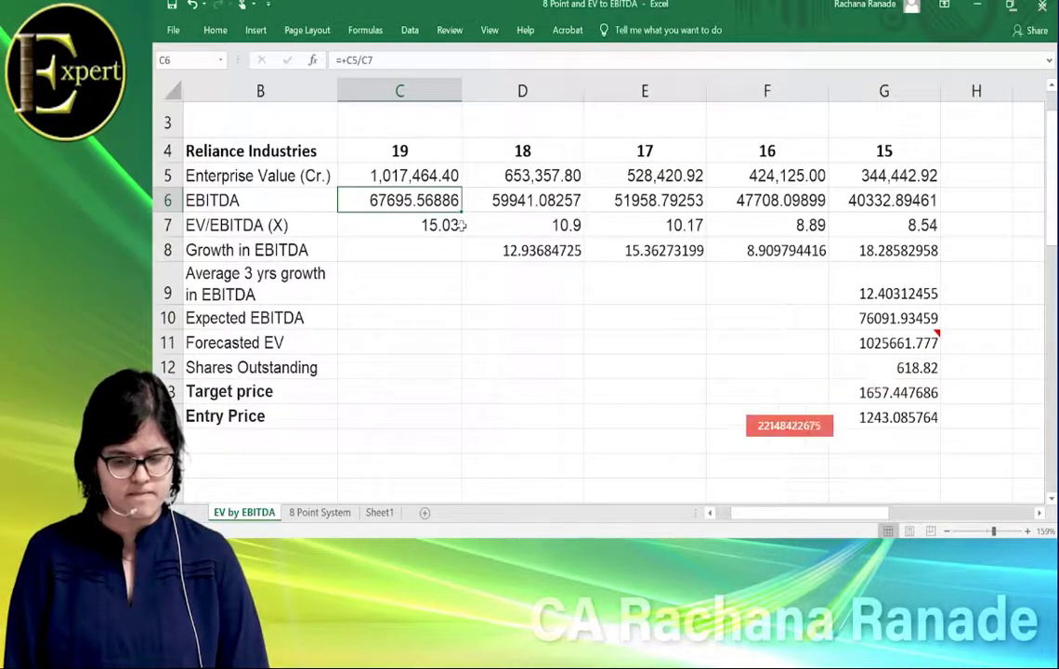
left_click(776, 224)
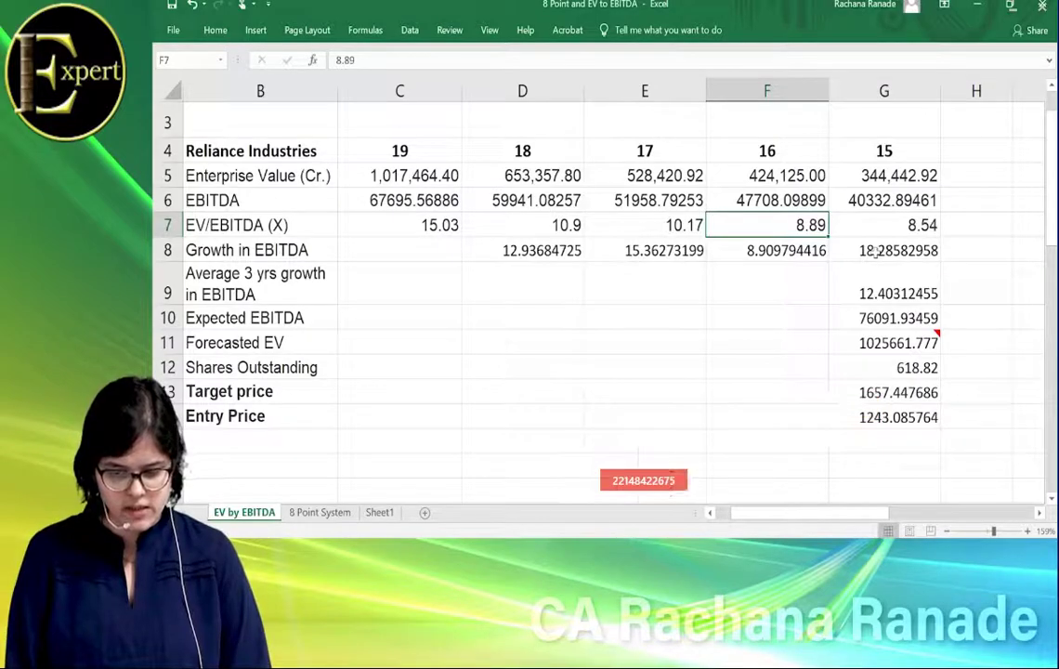
left_click(875, 253)
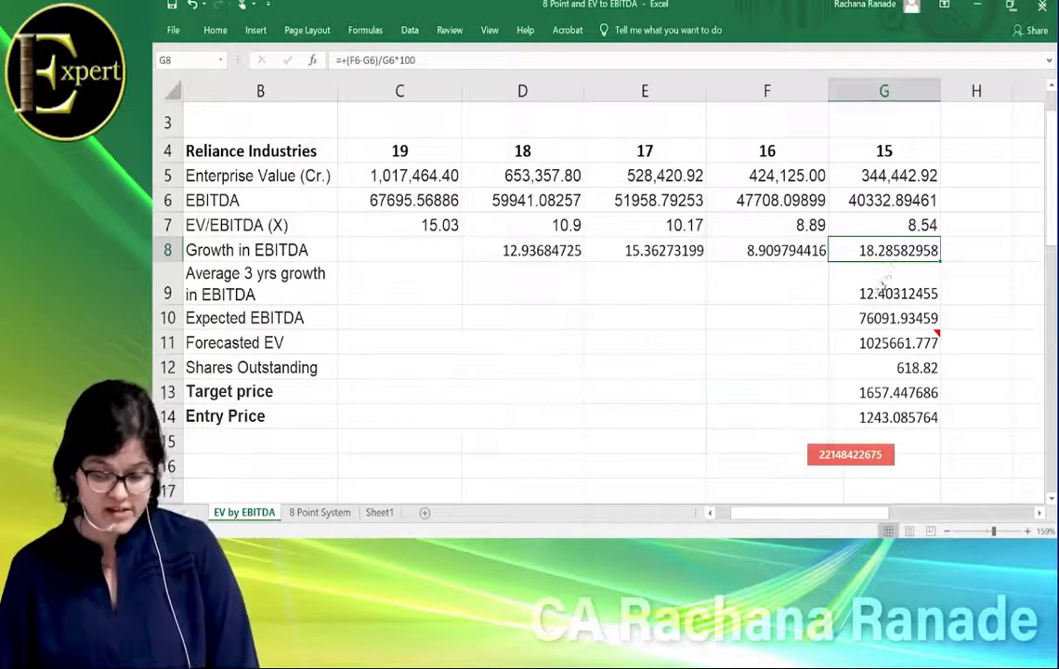
- Try extending the average growth formula in G9 to =AVERAGE(D8:G8), and undo the change
left_click(879, 289)
double_click(880, 288)
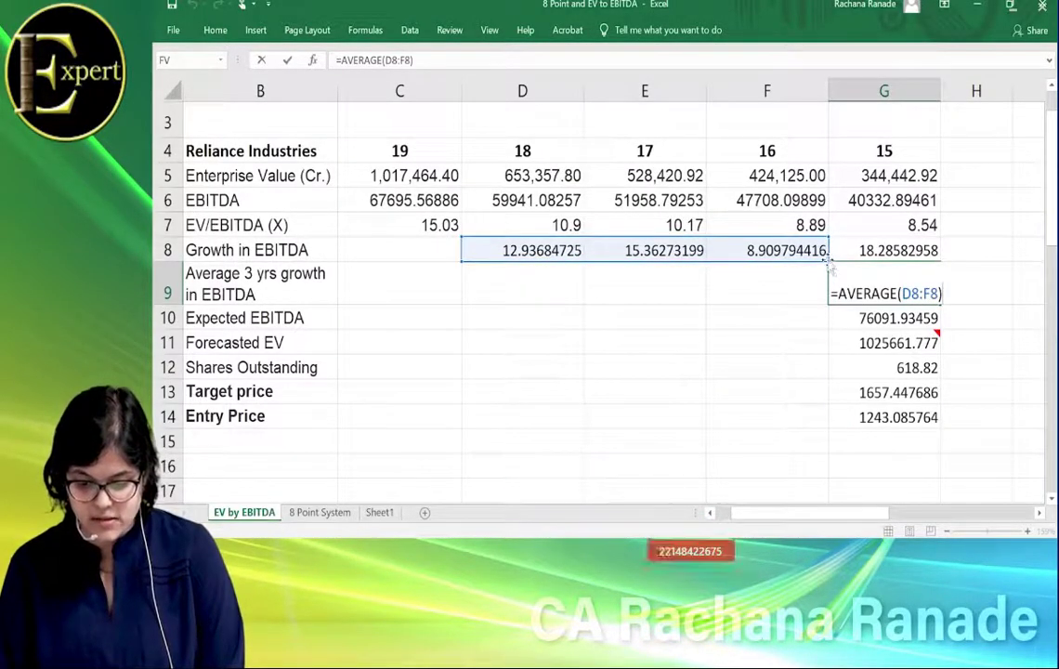
left_click_drag(833, 257, 897, 256)
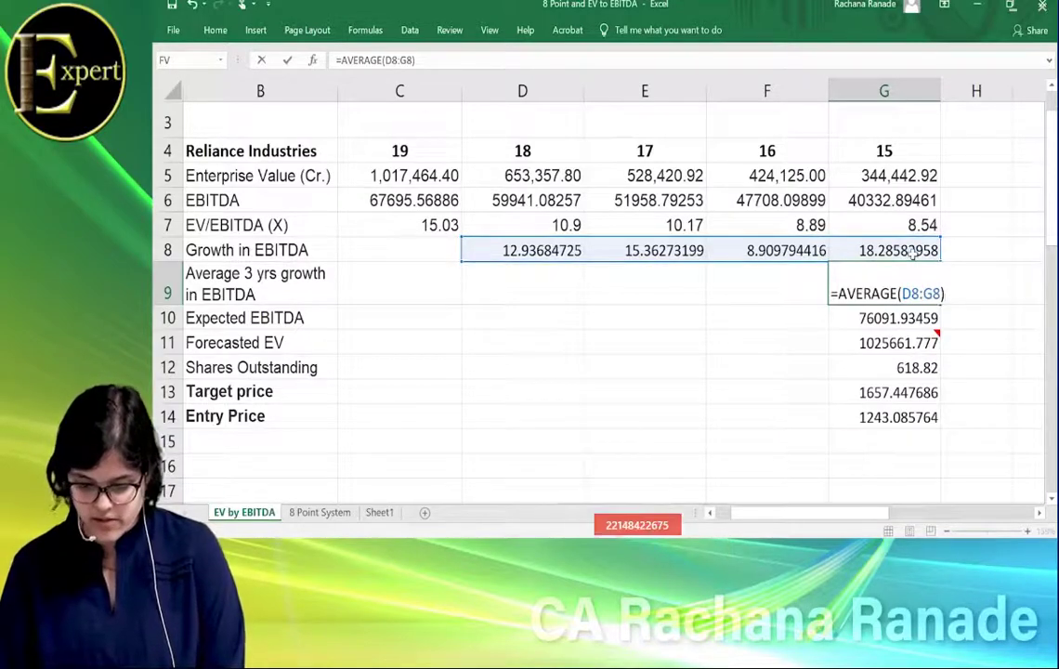
key("Return")
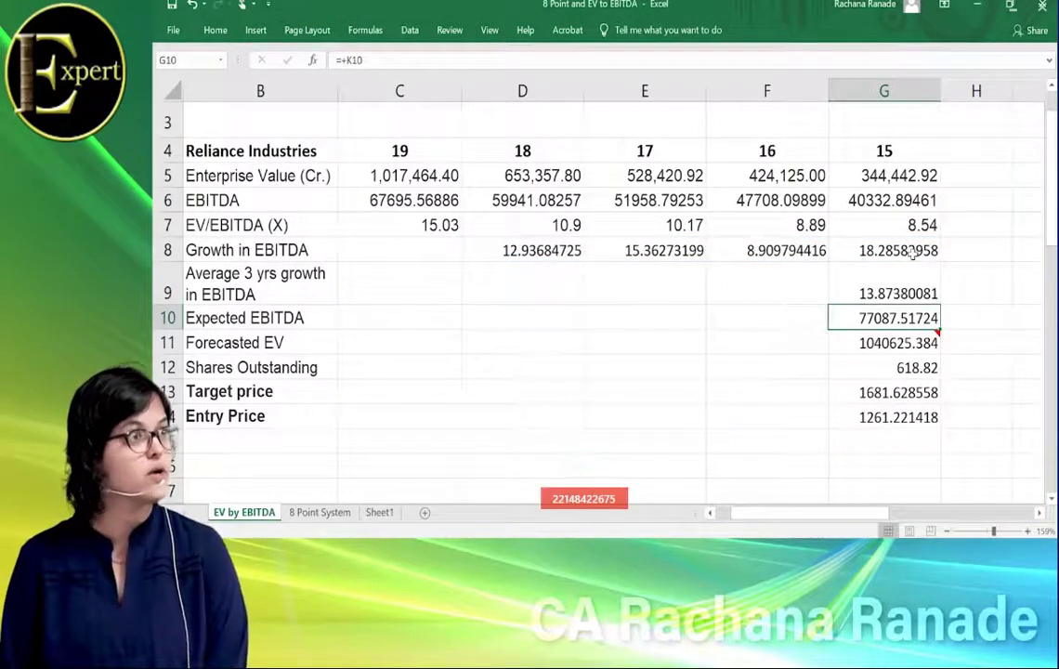
key("ctrl+z")
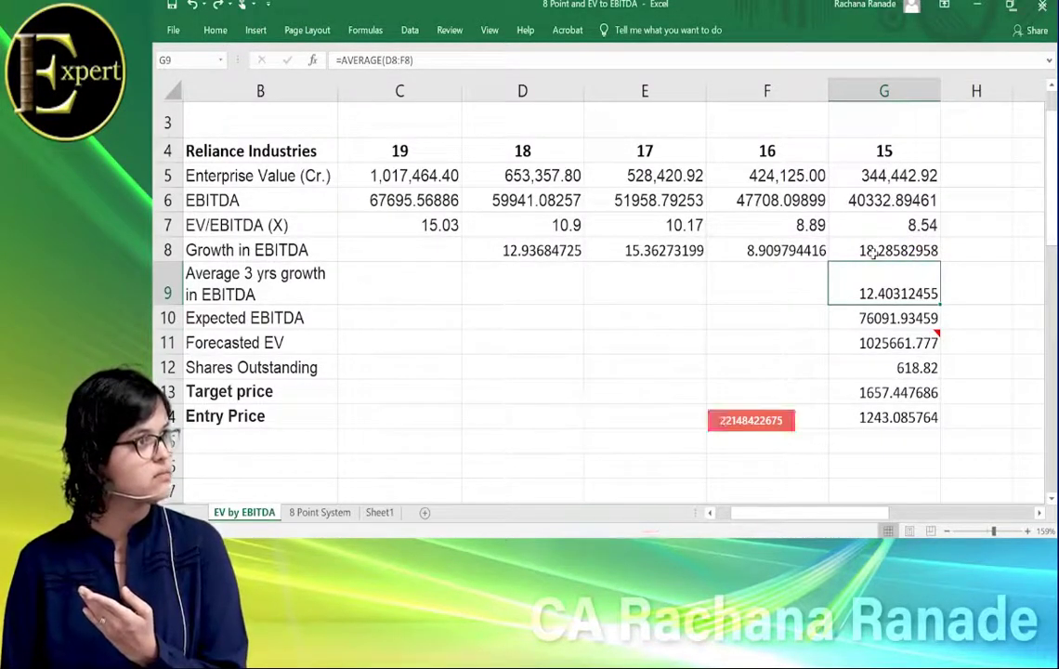
- Recheck the Growth in EBITDA formulas in F8 and E8 and year 18's EBITDA in D6
left_click(776, 250)
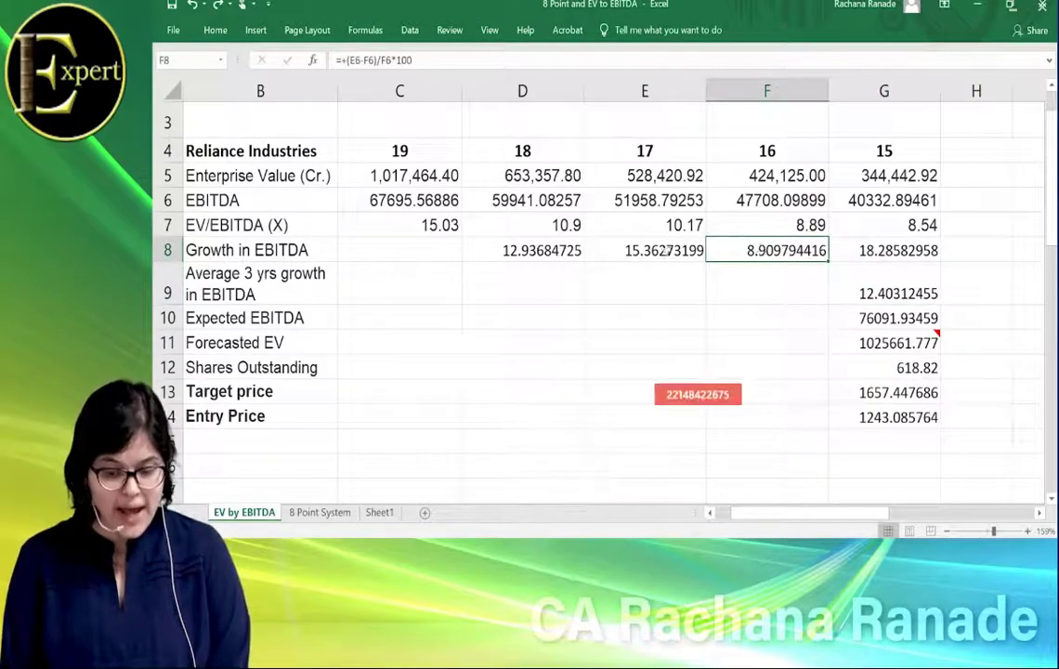
left_click(646, 253)
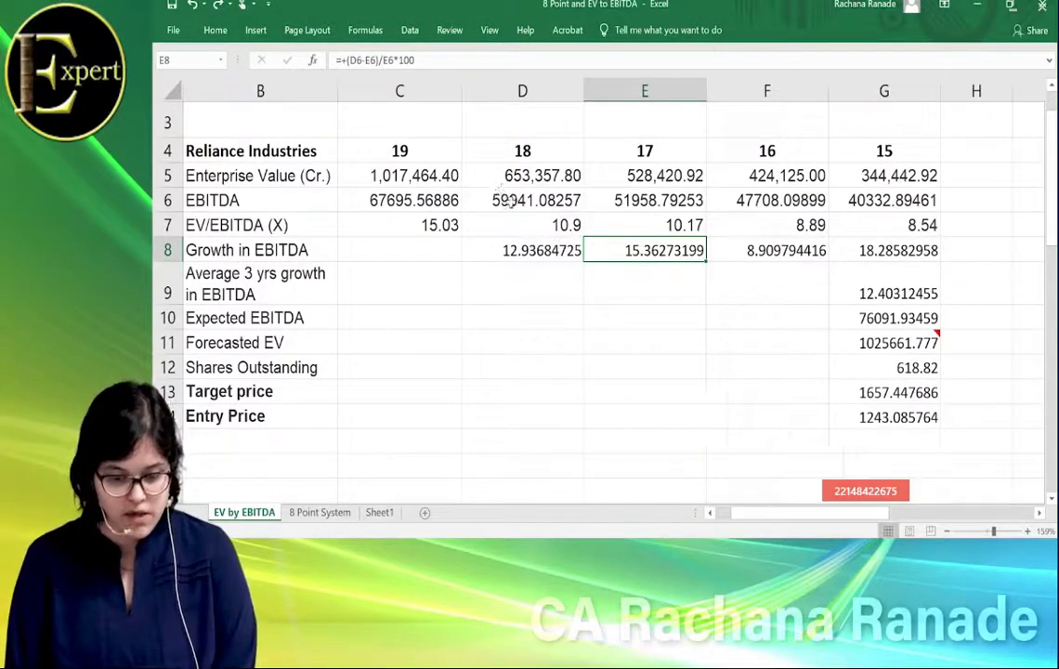
left_click(510, 204)
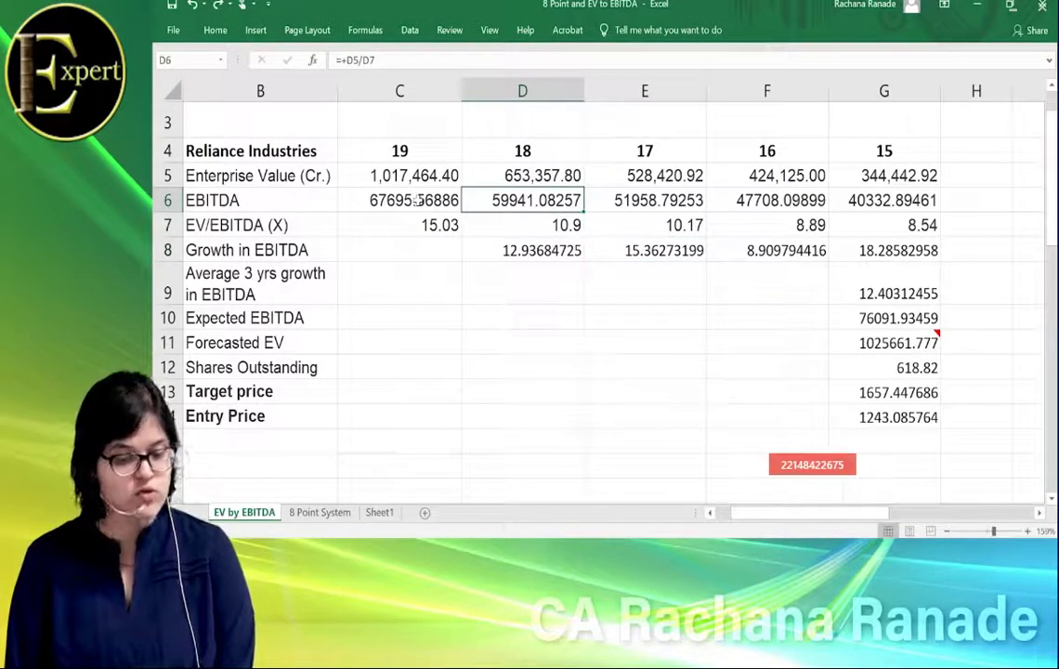
- Review year 19's EBITDA formula in C6 and year 15's growth formula in G8
double_click(419, 199)
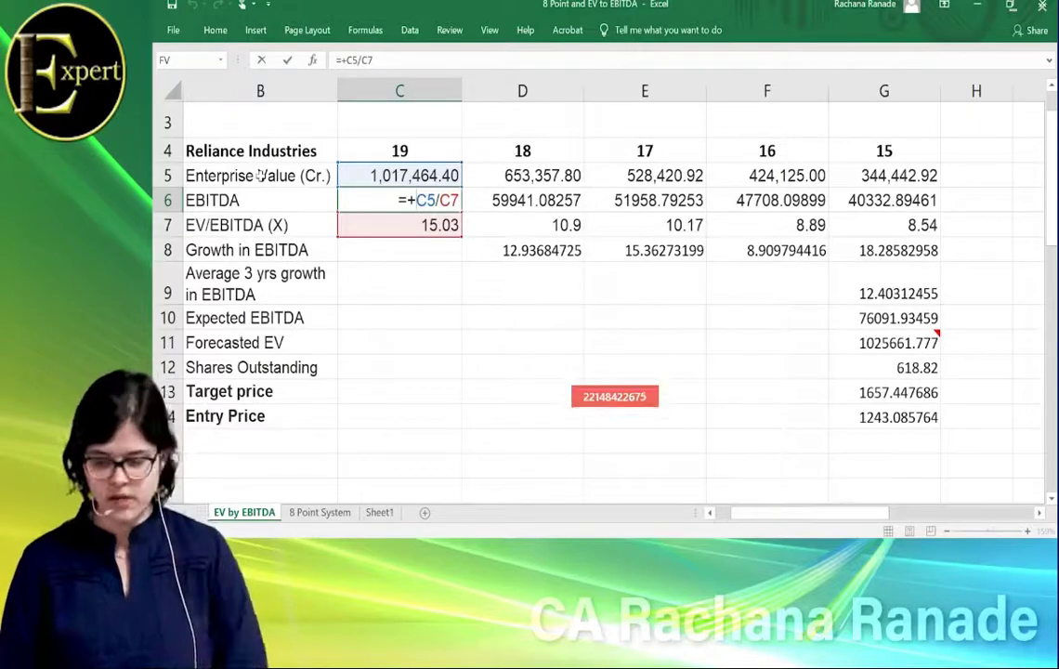
left_click(437, 283)
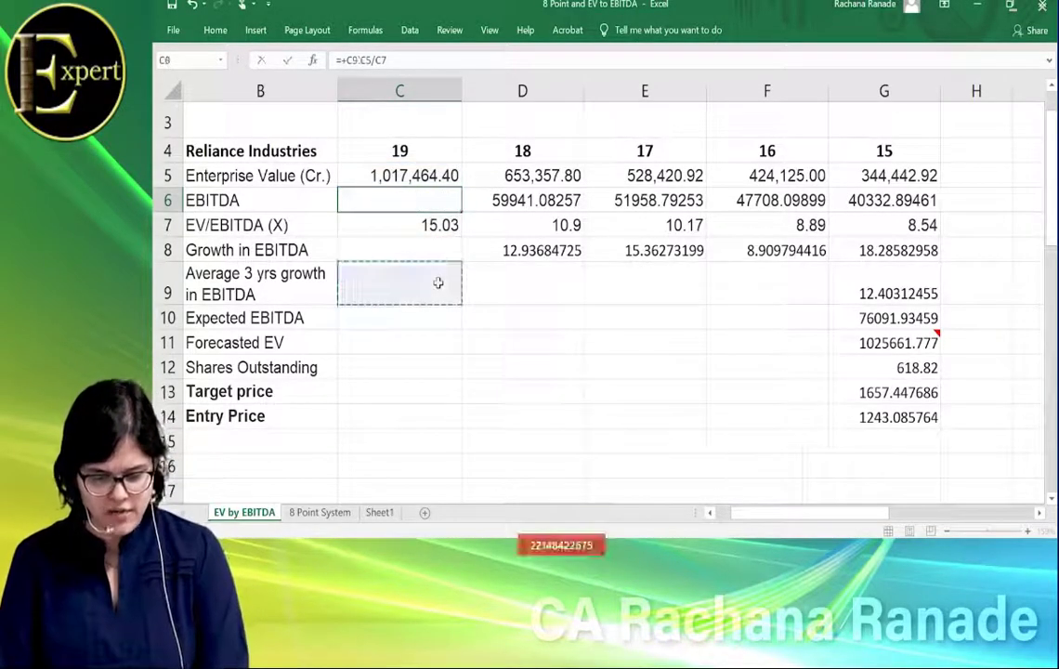
key("Escape")
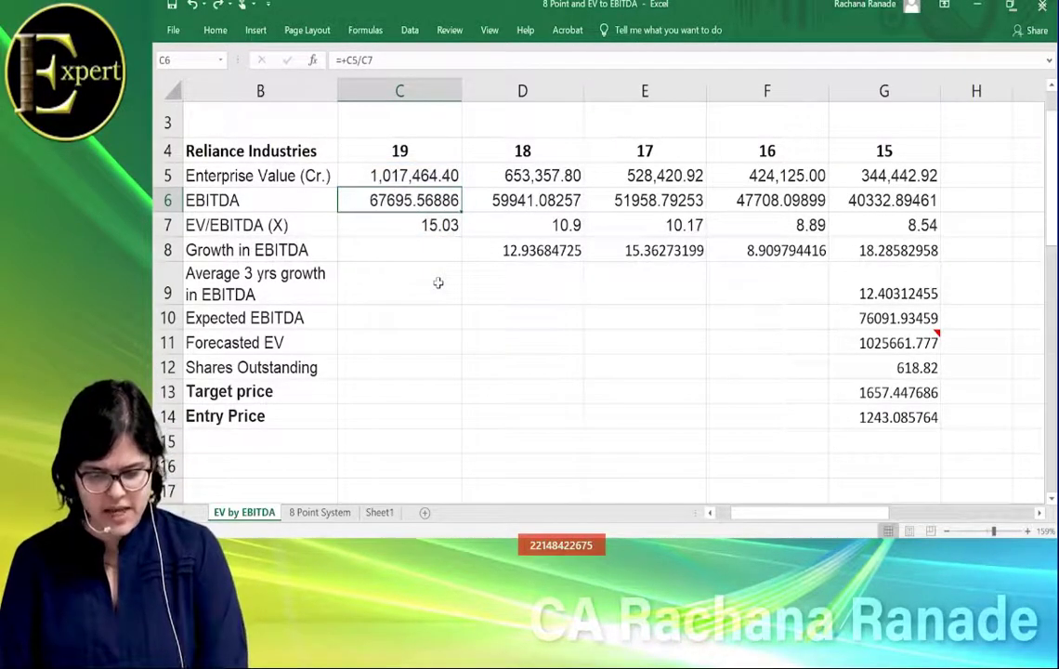
left_click(871, 247)
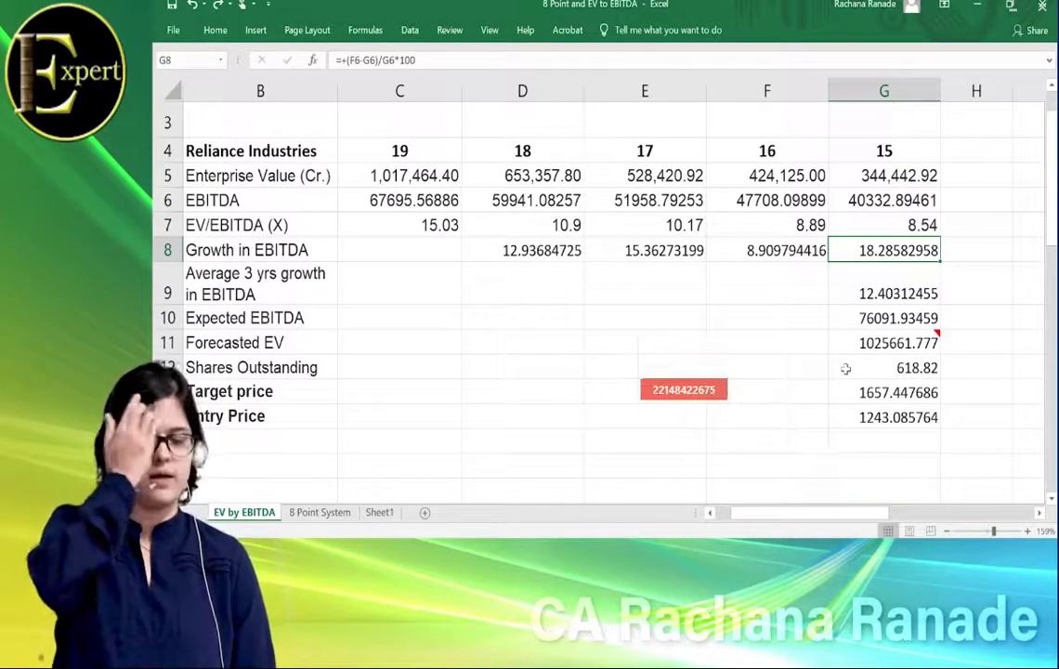
scroll(845, 369, "left", 2)
scroll(845, 368, "right", 2)
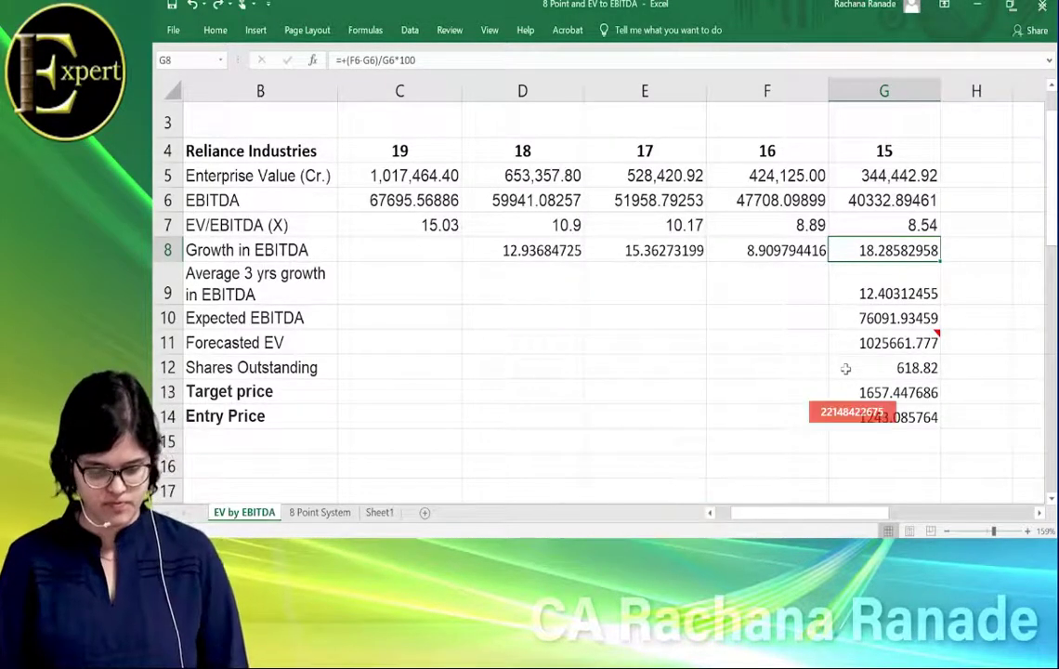
- Switch to the Moneycontrol page in the browser and look through Reliance Industries' per-share, profitability and valuation ratios
key("alt+Tab")
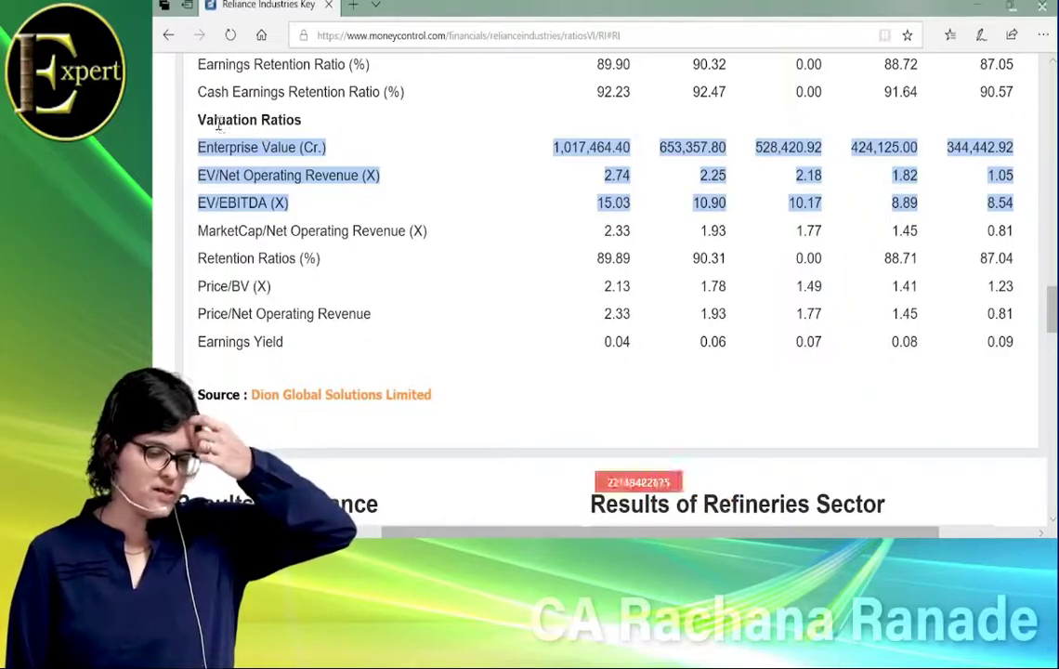
scroll(230, 125, "up", 8)
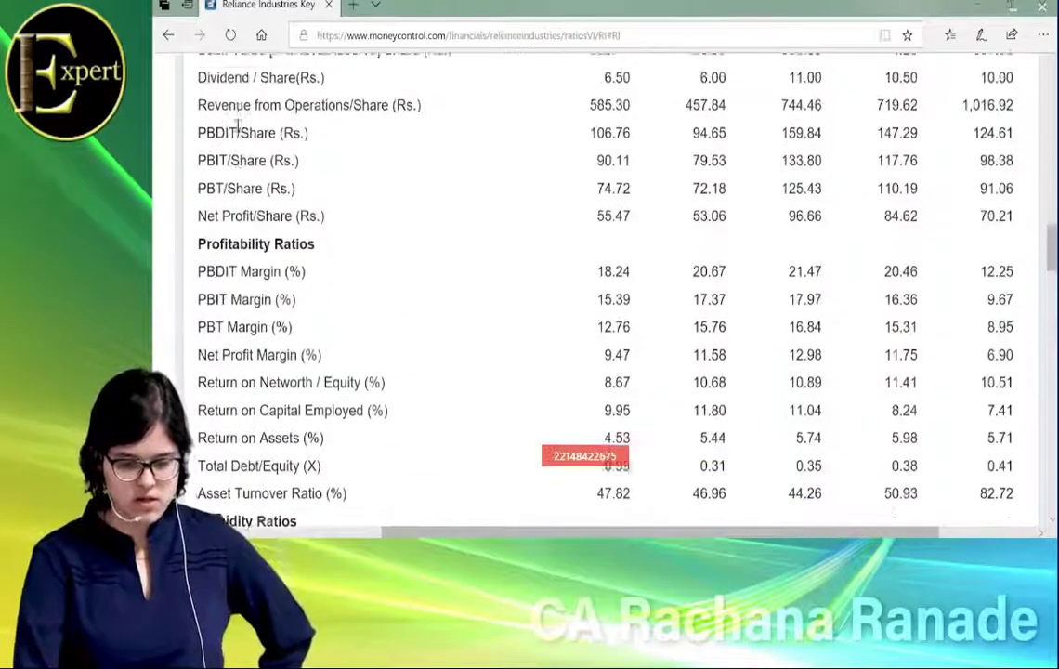
scroll(237, 125, "up", 3)
scroll(237, 125, "down", 6)
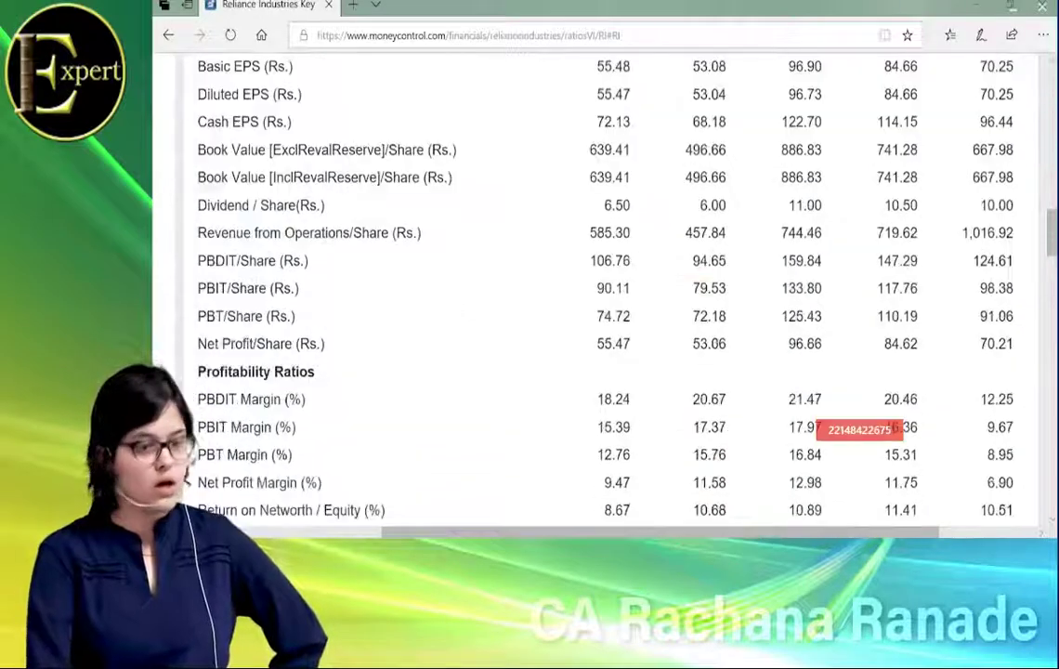
scroll(594, 278, "down", 4)
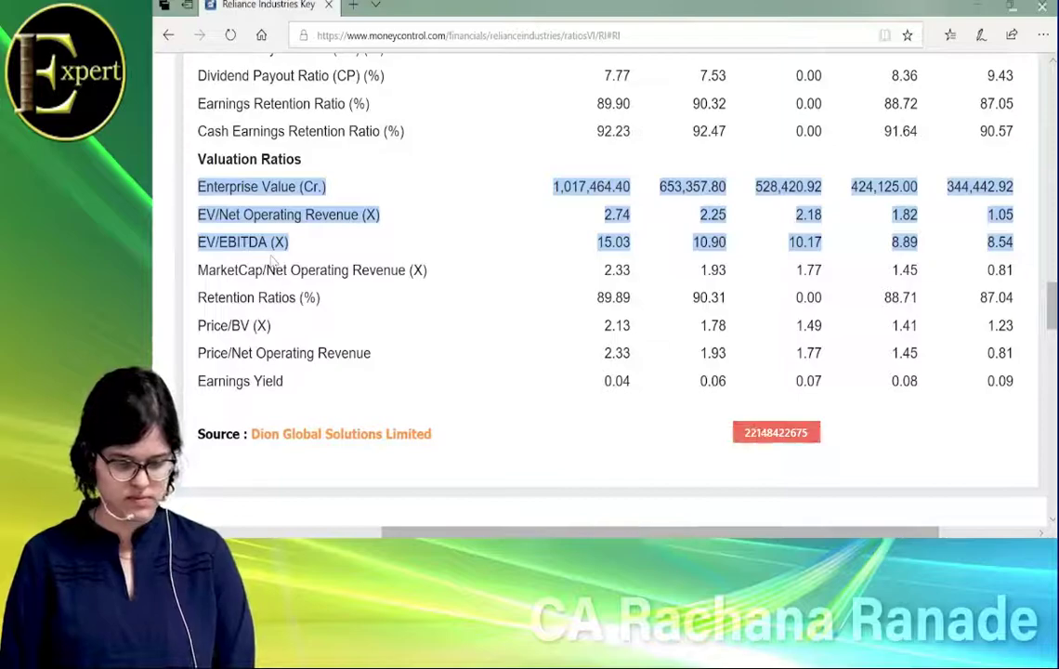
- Switch back to Excel and point out the Enterprise Value, EV/EBITDA and EBITDA row labels in column B
key("alt+Tab")
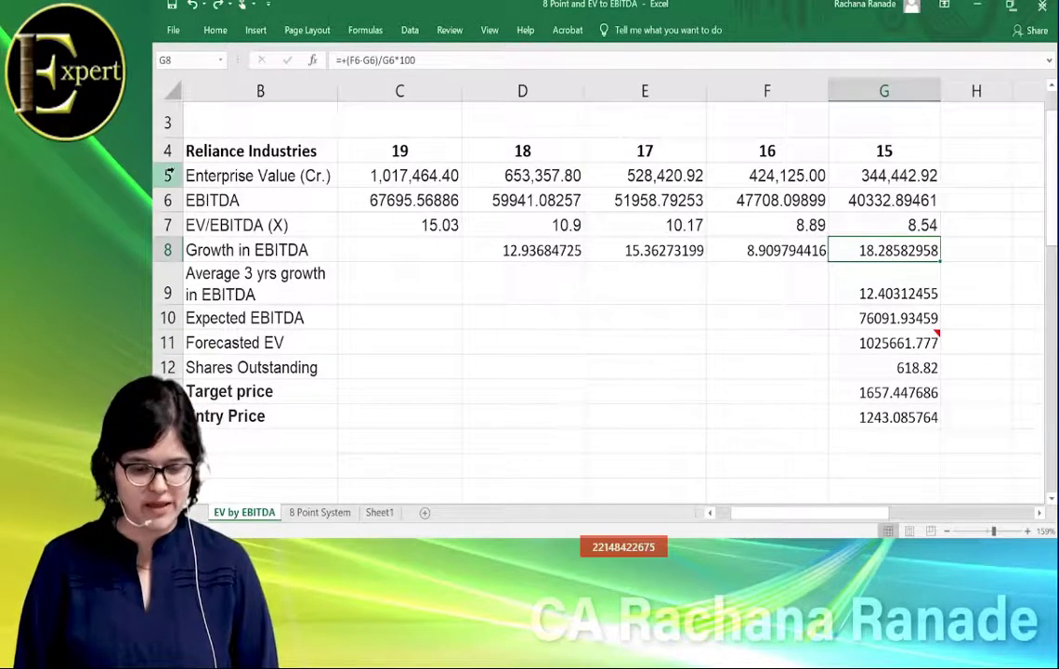
left_click(263, 174)
left_click(247, 226)
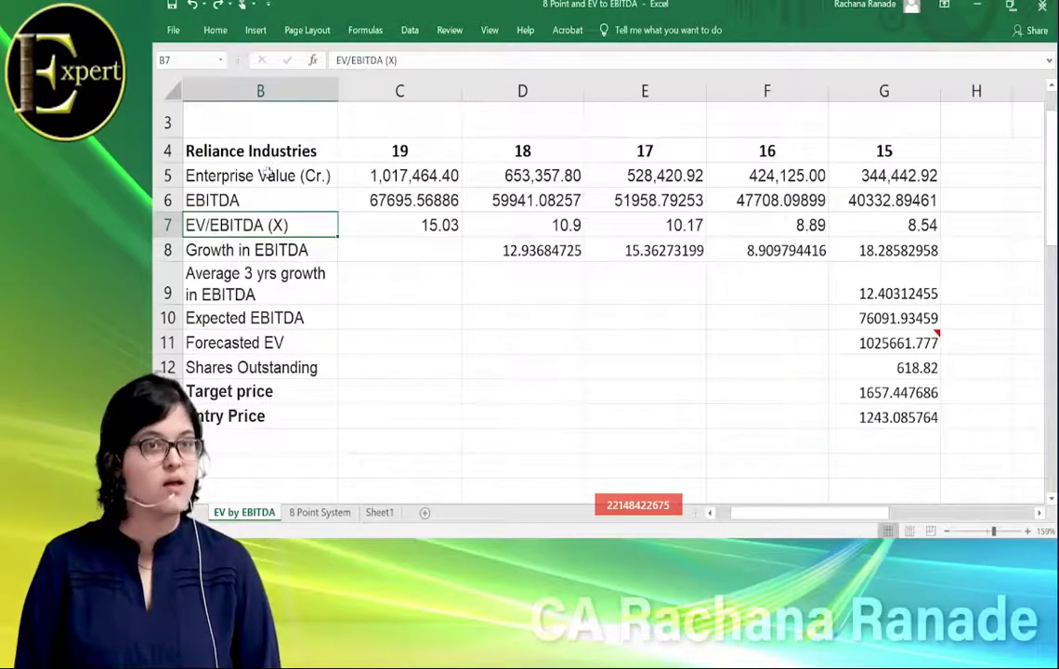
left_click(251, 200)
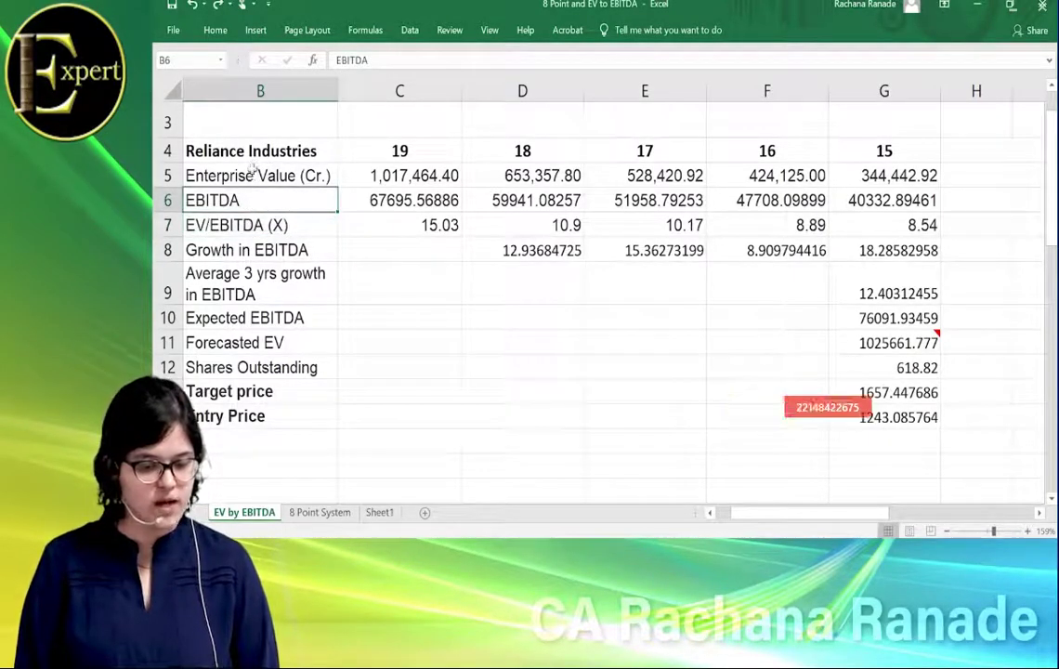
left_click(252, 172)
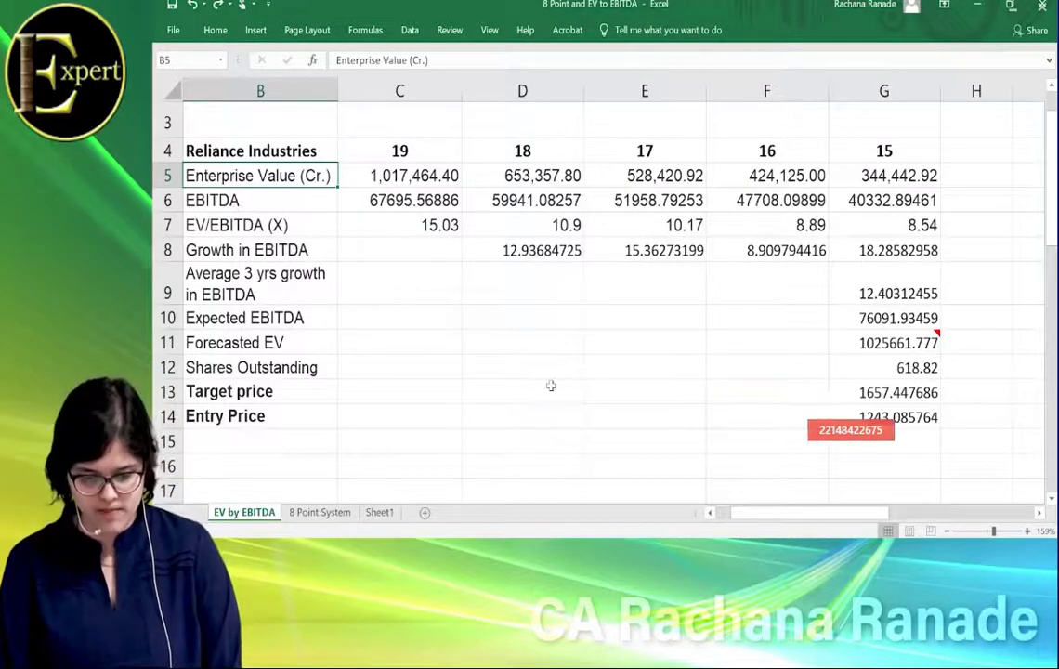
- Review the average three-year growth formula in G9 and the Expected EBITDA link in G10
left_click(874, 290)
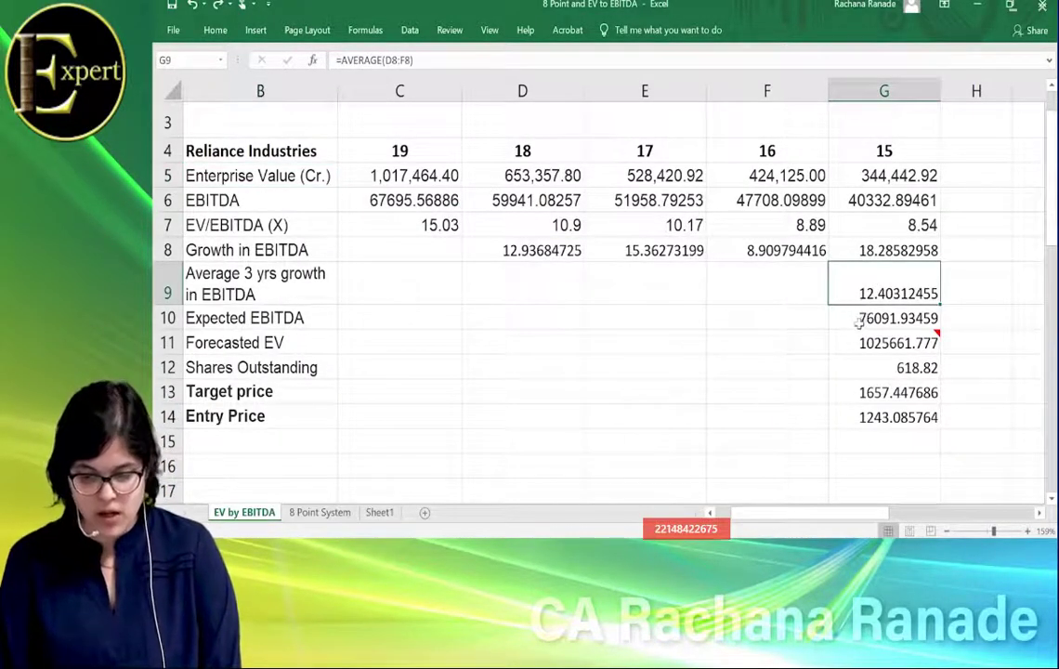
left_click(857, 320)
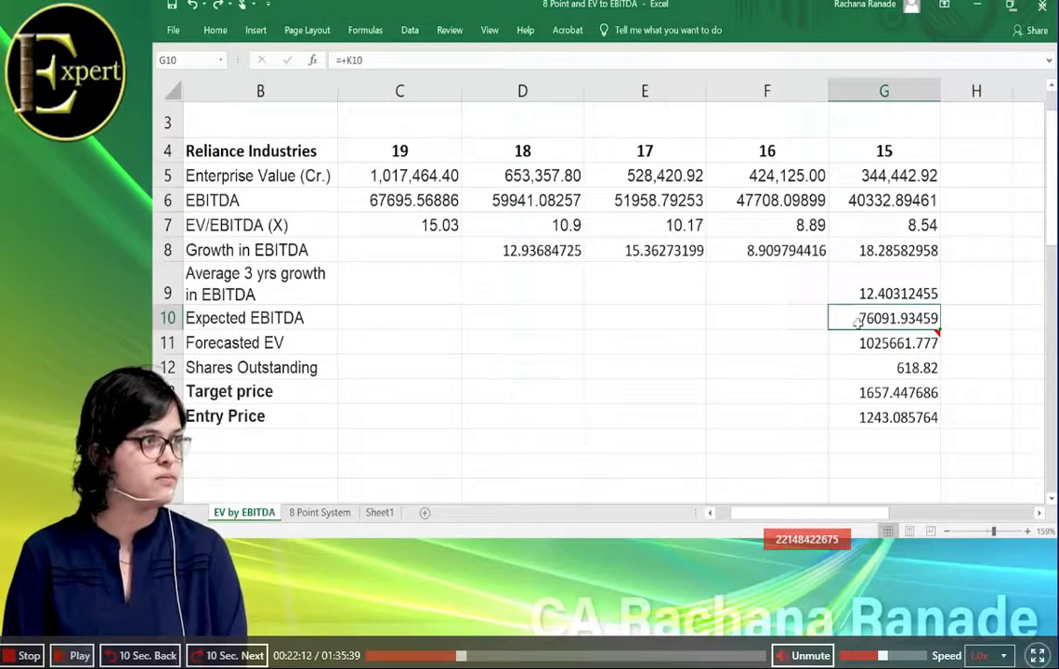
key("space")
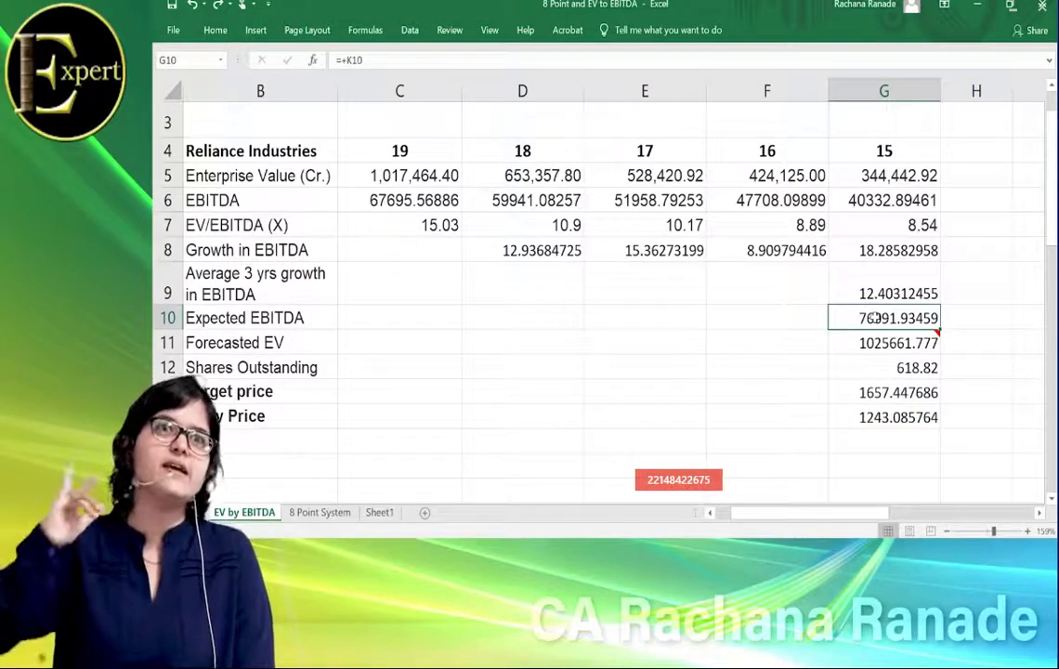
- Walk through the Expected EBITDA proportion in J9:K10, checking the base, the grown index, the year 19 link and K10's formula
key("Right")
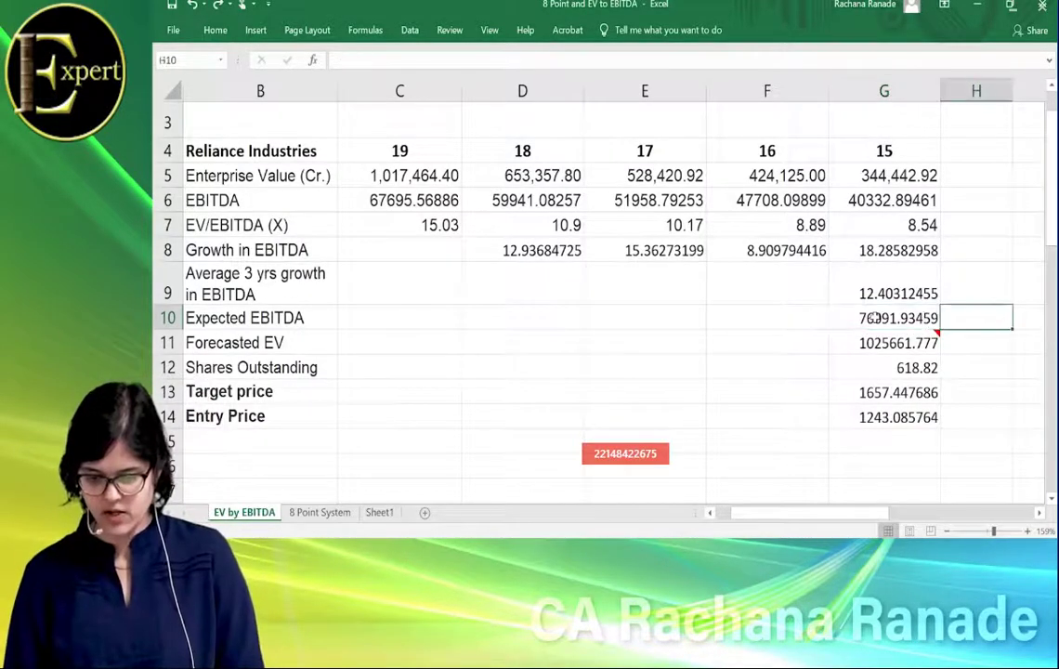
key("Right")
key("Right")
key("Right")
key("Left")
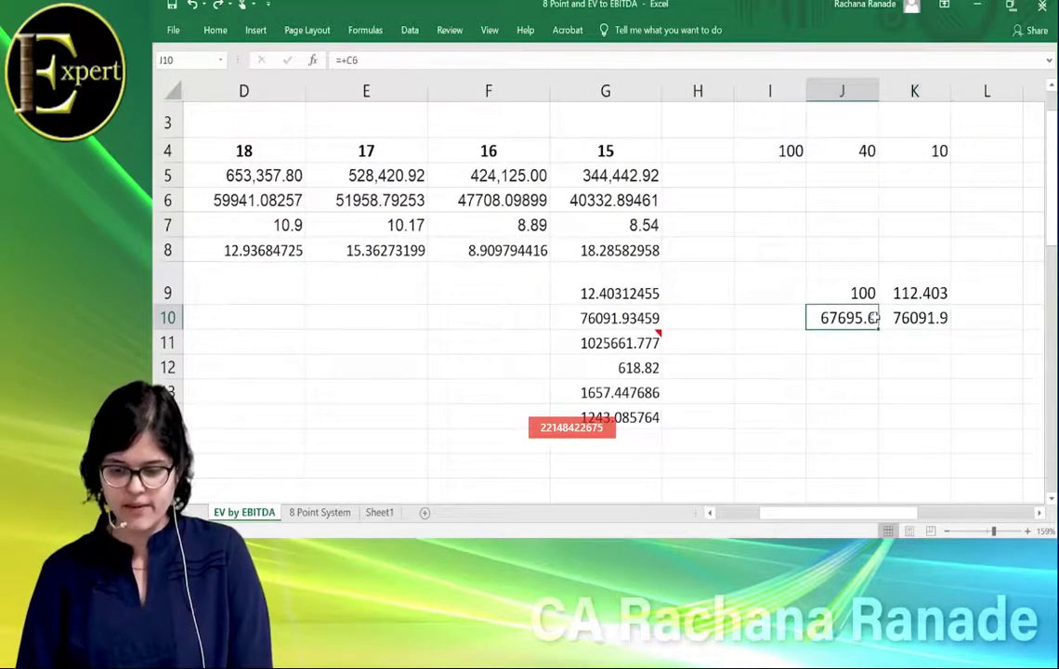
key("Up")
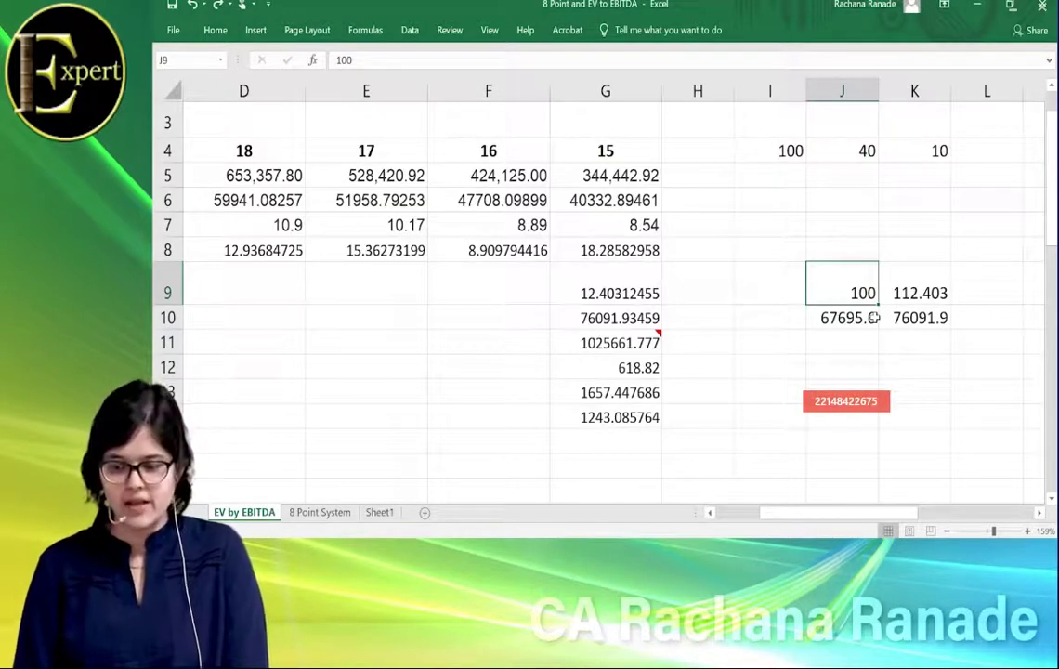
key("Right")
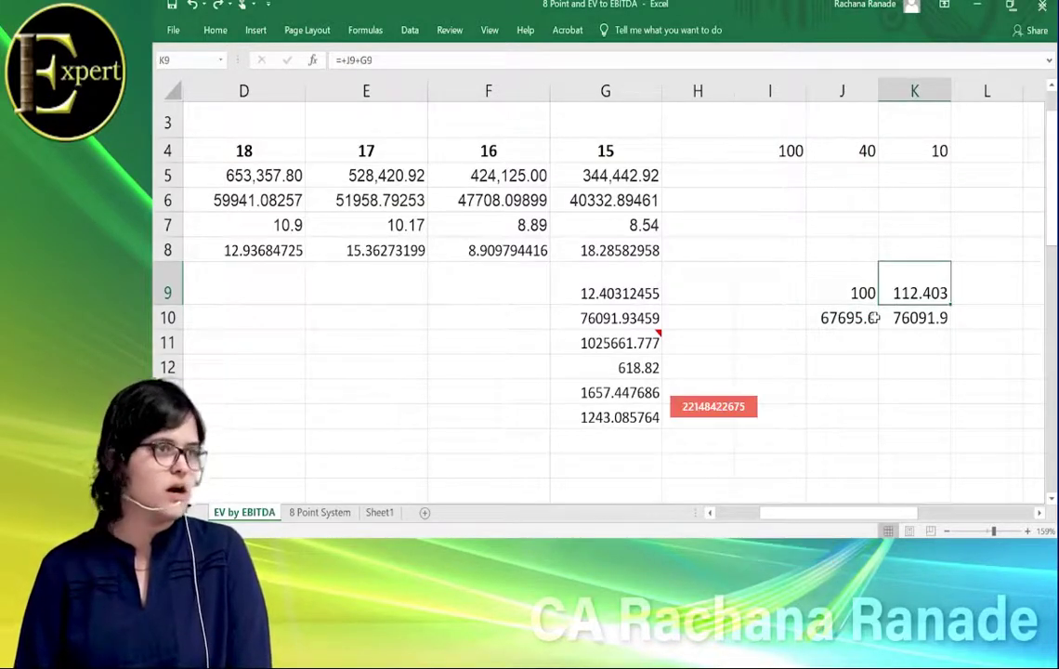
left_click(871, 318)
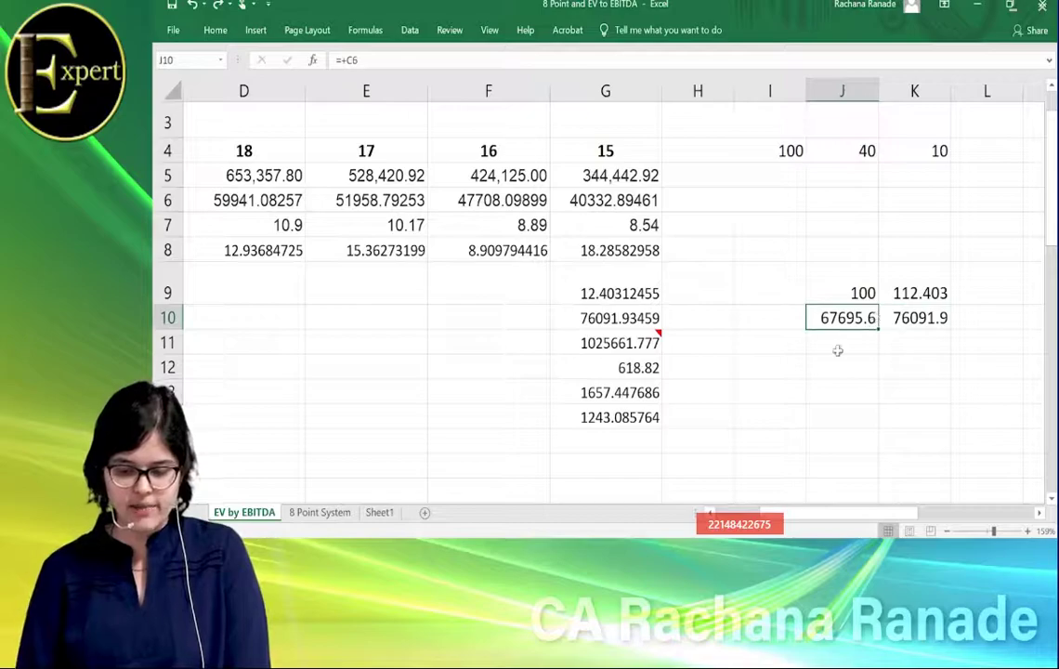
key("Right")
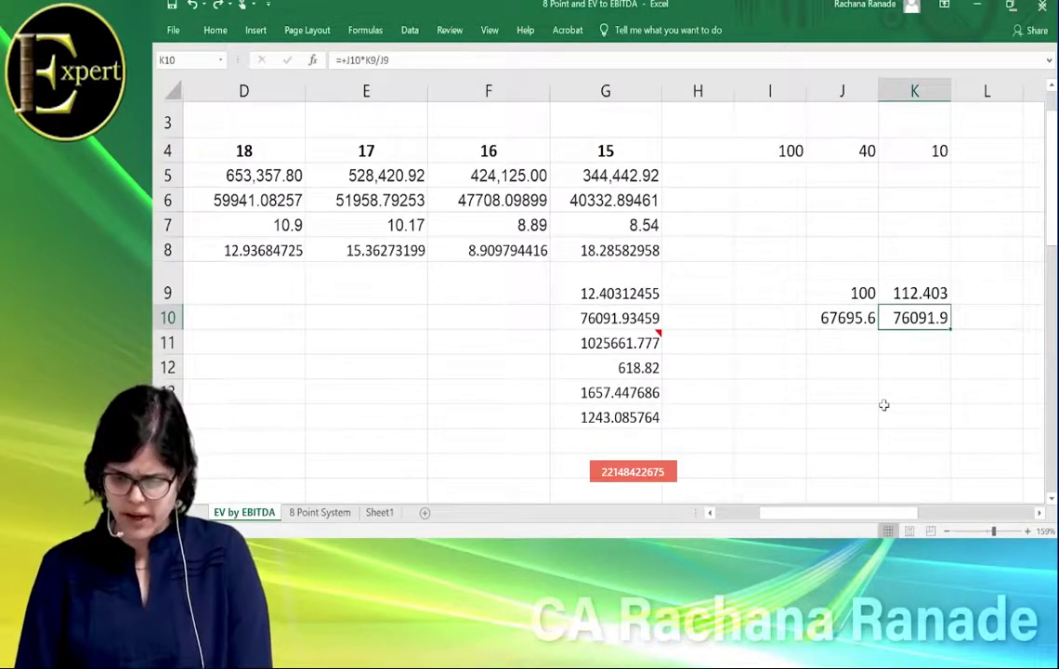
key("Left")
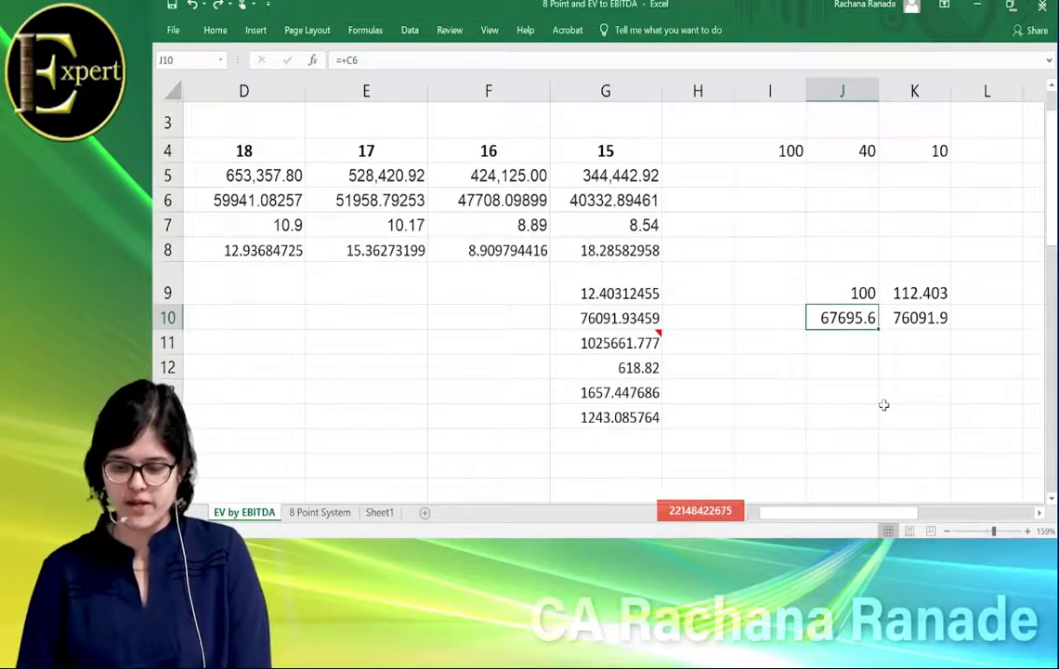
- Try a shortcut Expected EBITDA calculation in J11 with the formula =J10*1.12
key("Return")
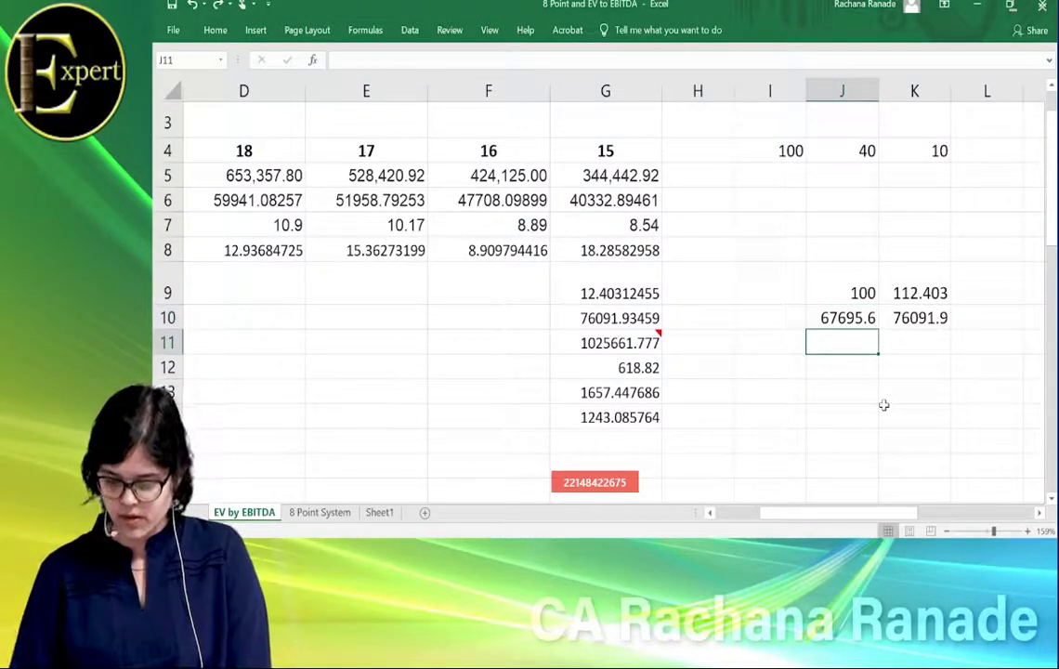
type("=")
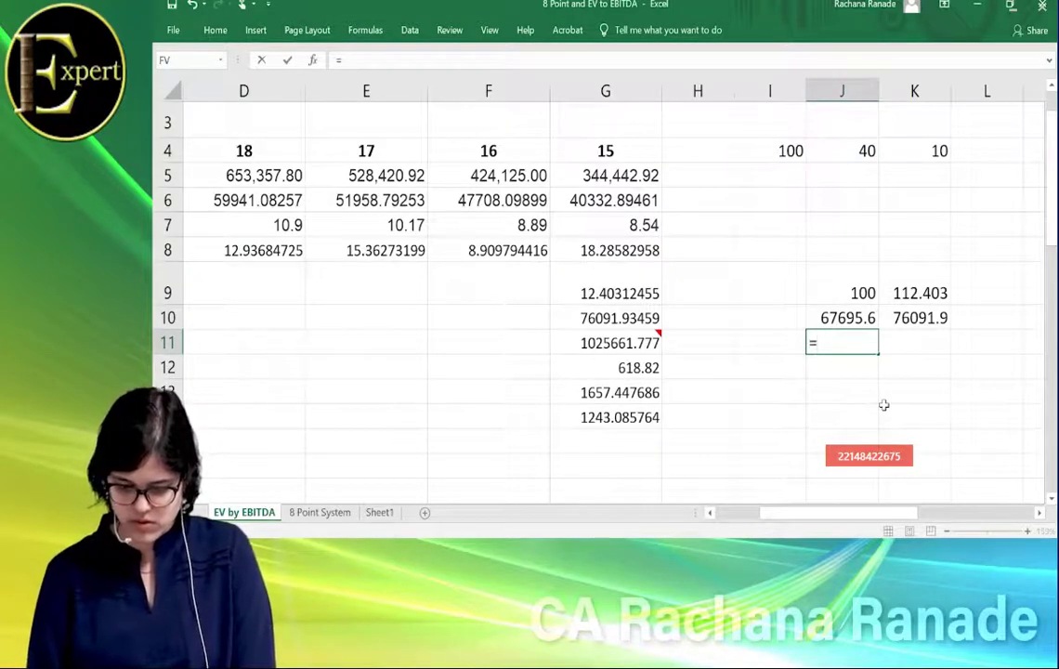
key("Up")
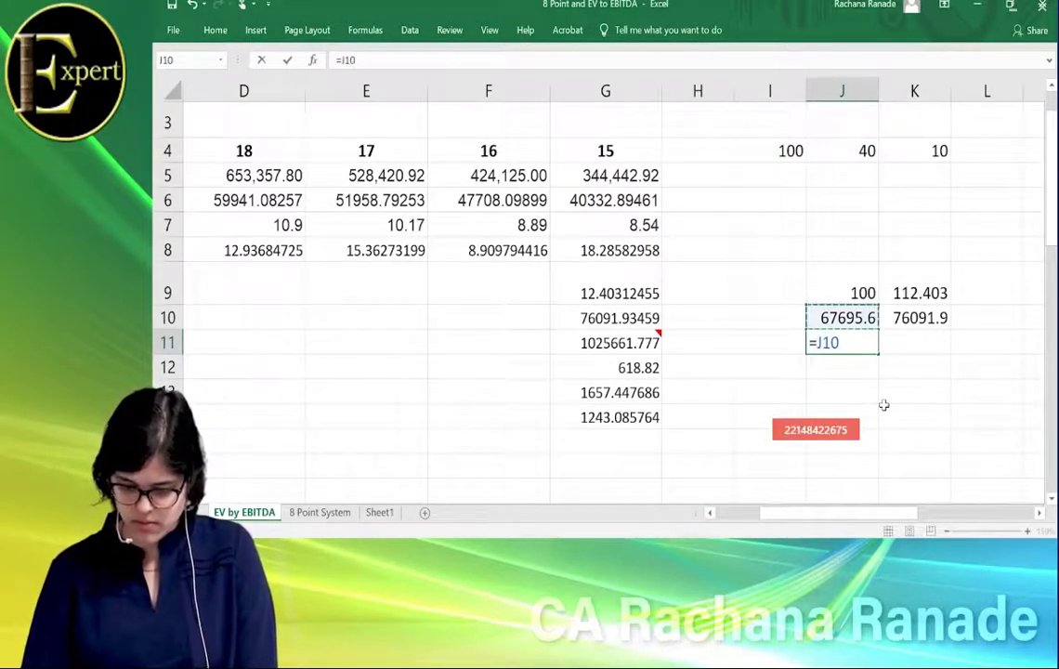
type("*1.")
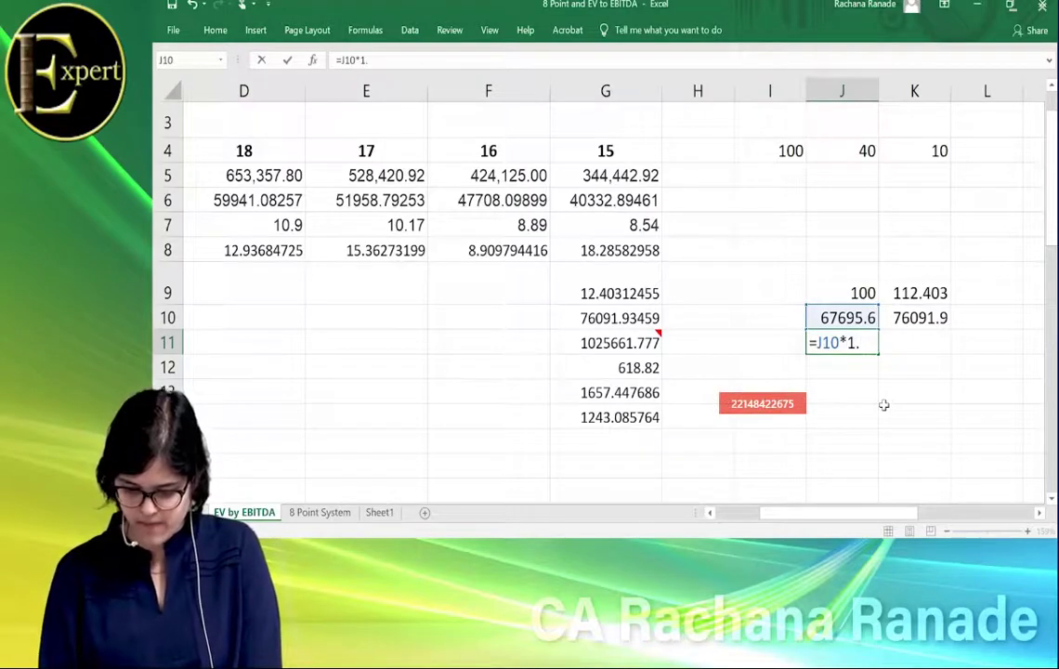
type("11")
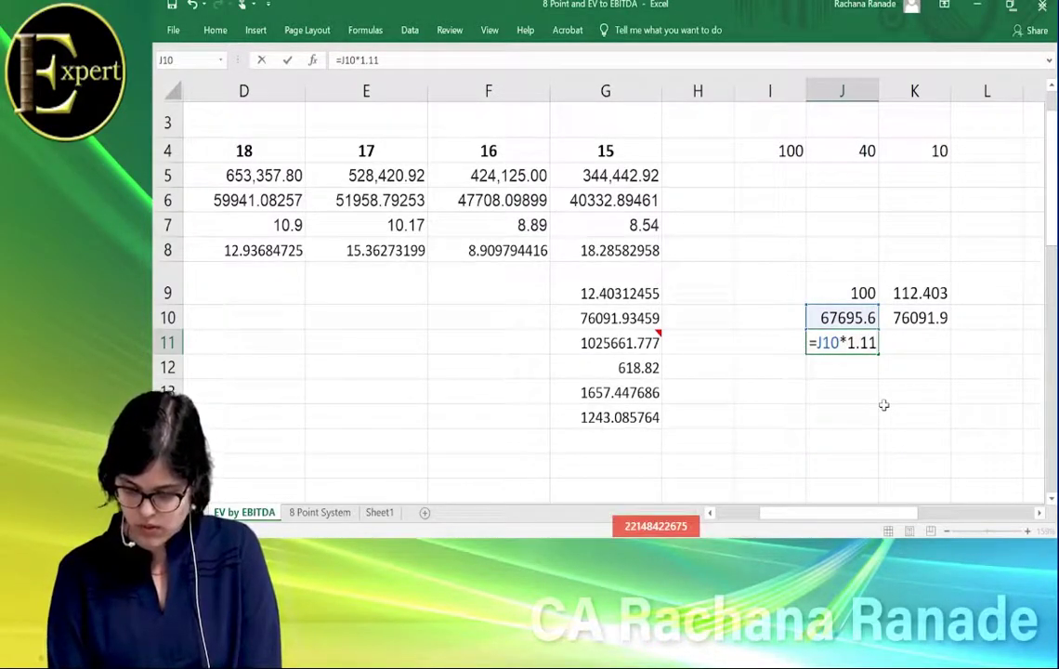
key("BackSpace")
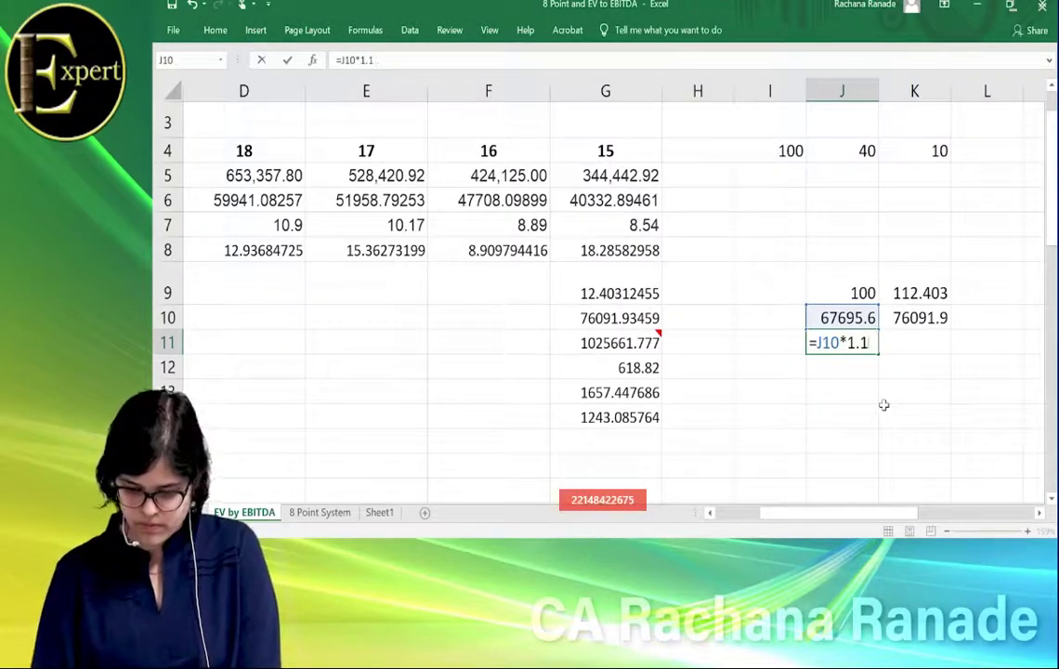
type("2")
key("Return")
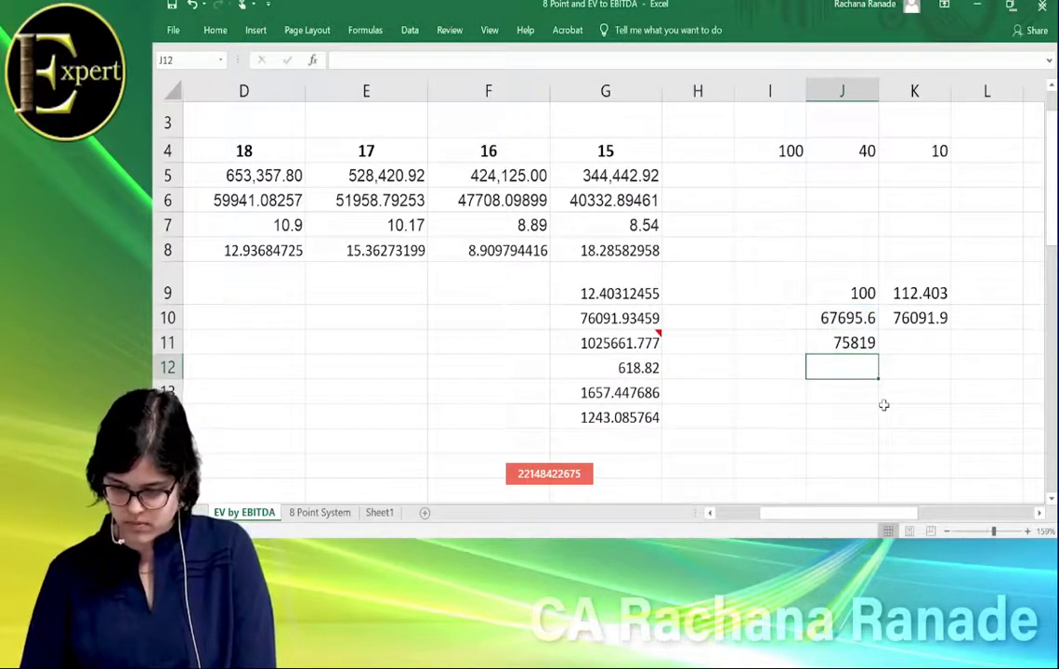
- Try the more precise multiplier in J11 with =J10*1.112403, and clear the cell
key("Up")
key("F2")
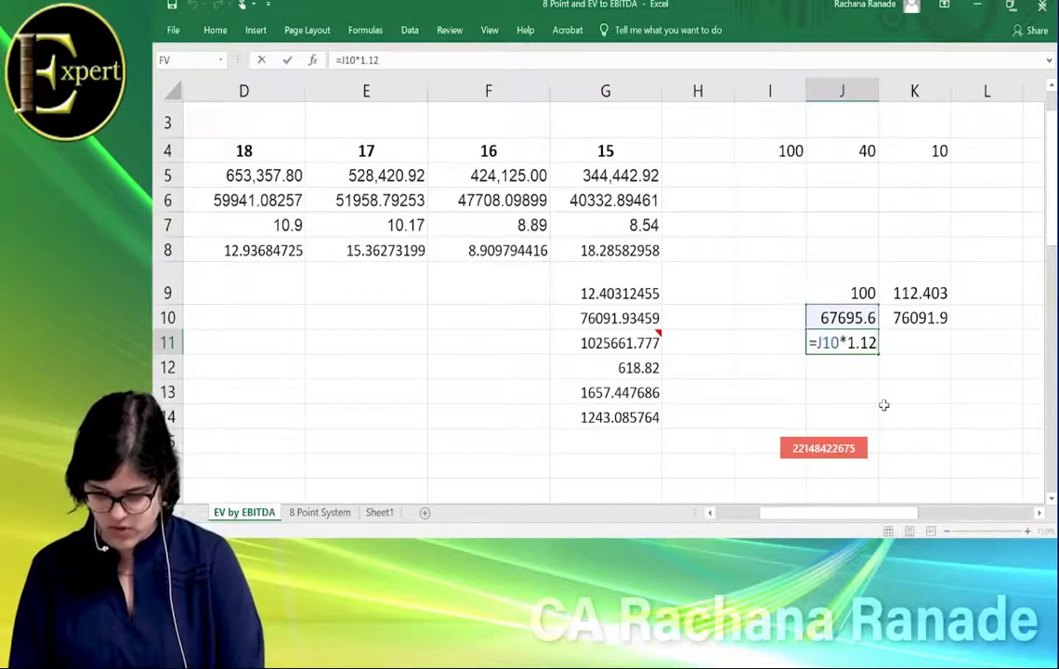
key("BackSpace")
type("1")
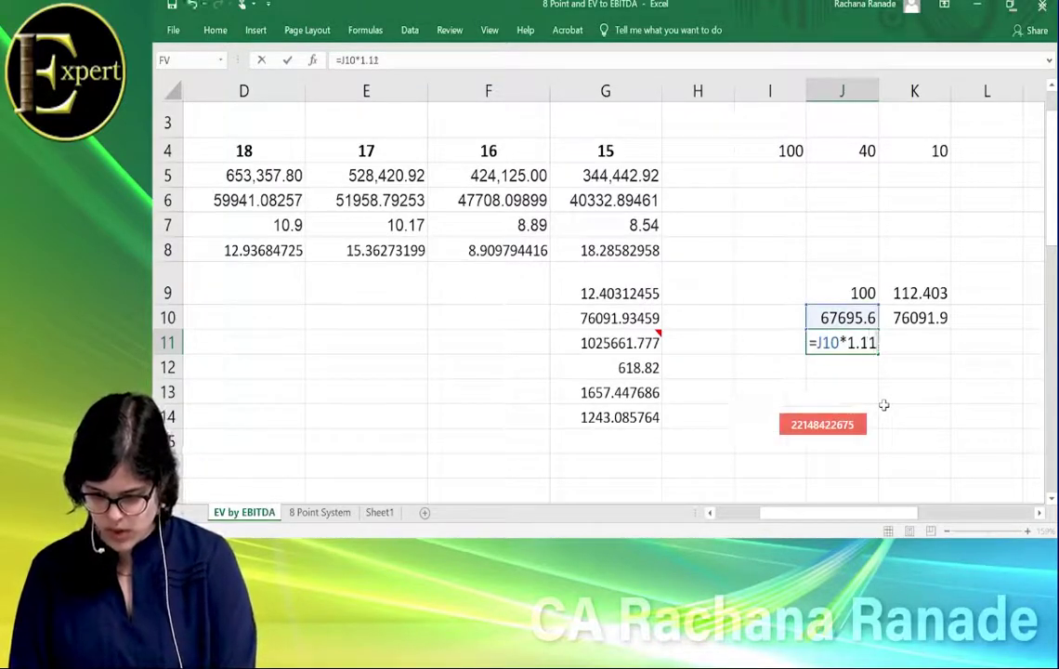
type("2.403")
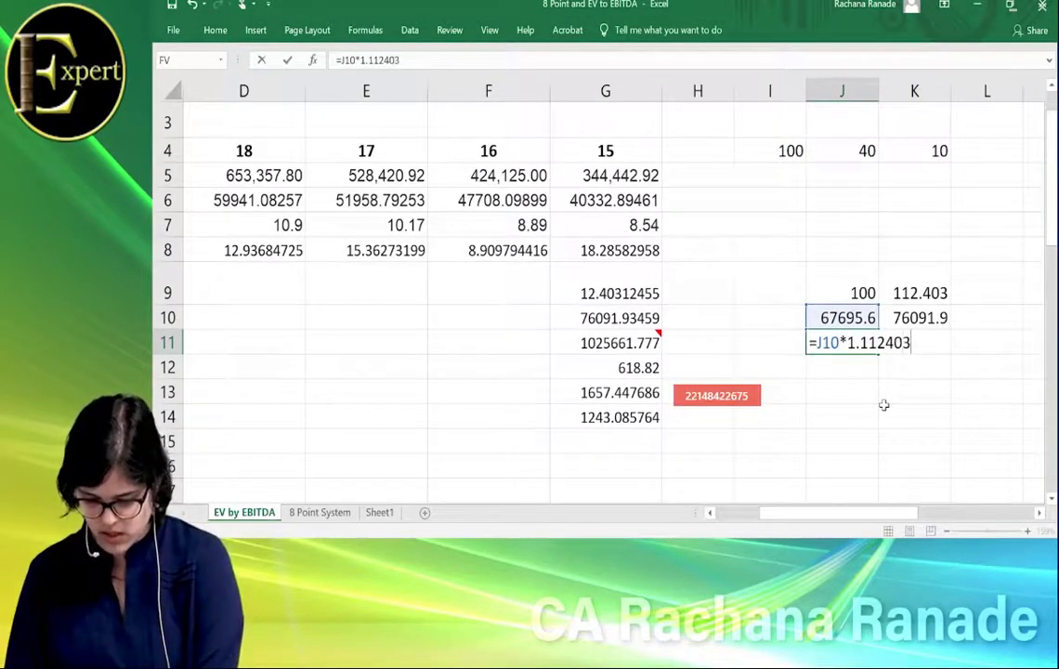
key("Return")
key("Up")
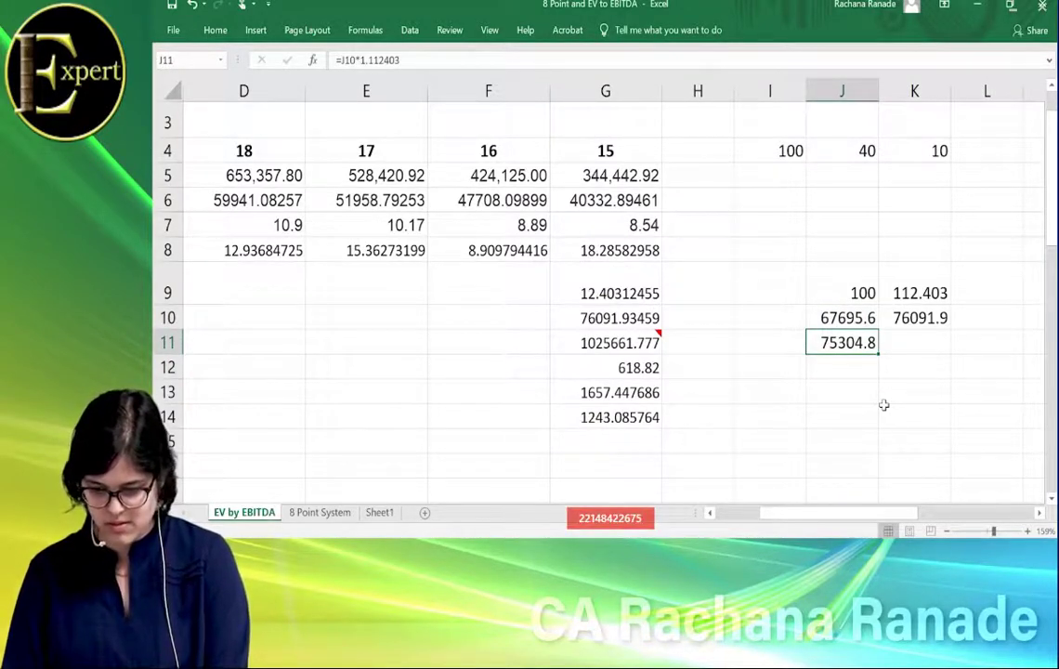
key("Delete")
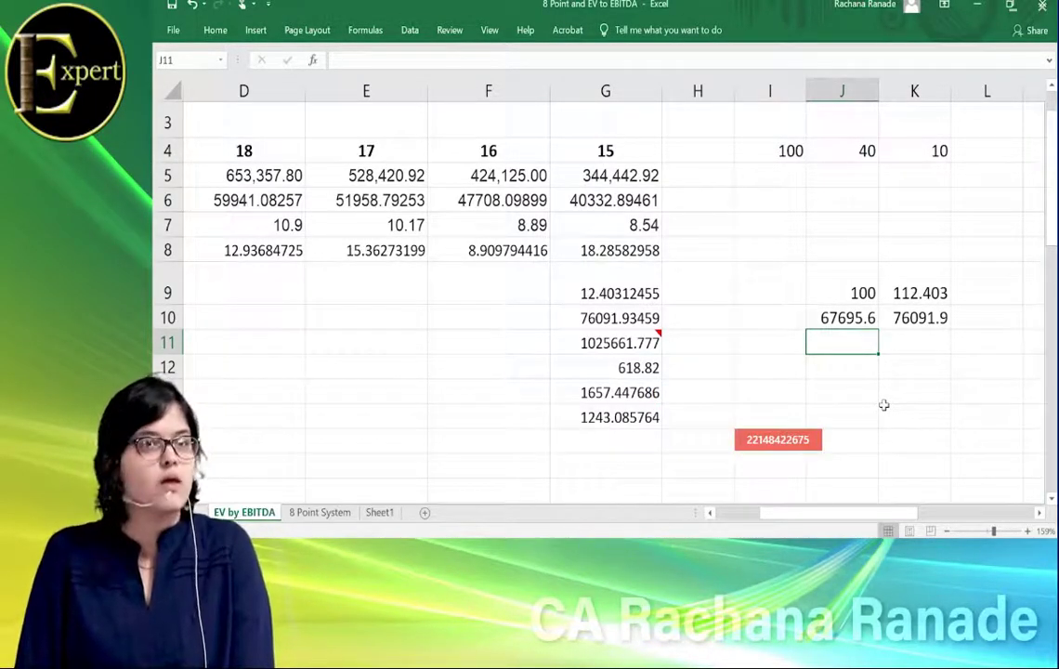
- Review the Expected EBITDA proportion in J9:K10 again, checking the base, the grown index and K10's formula
key("Up")
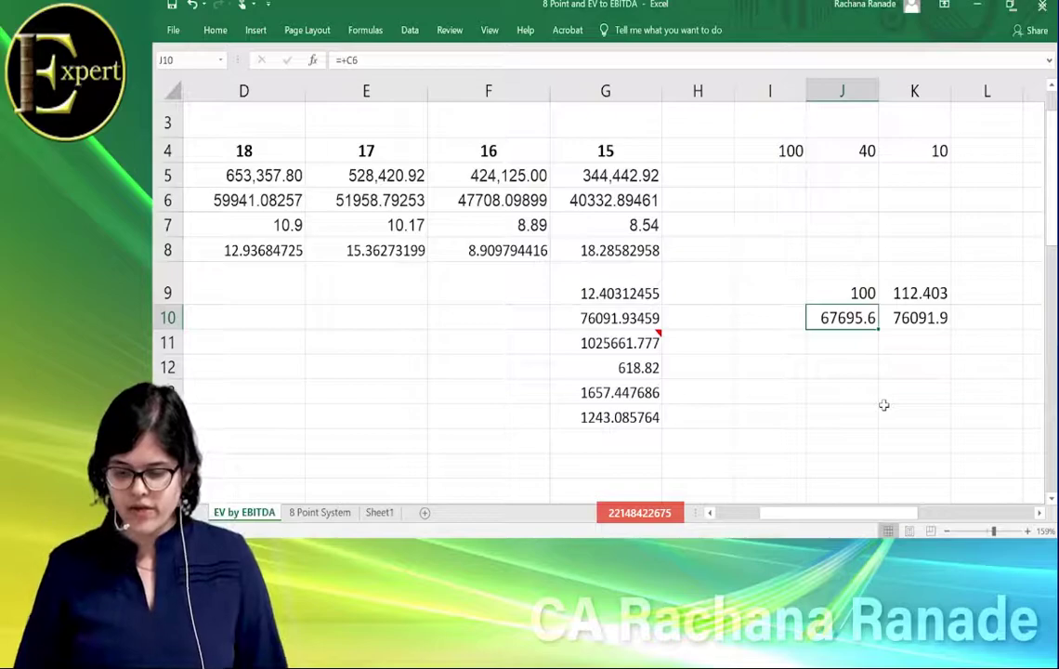
key("Return")
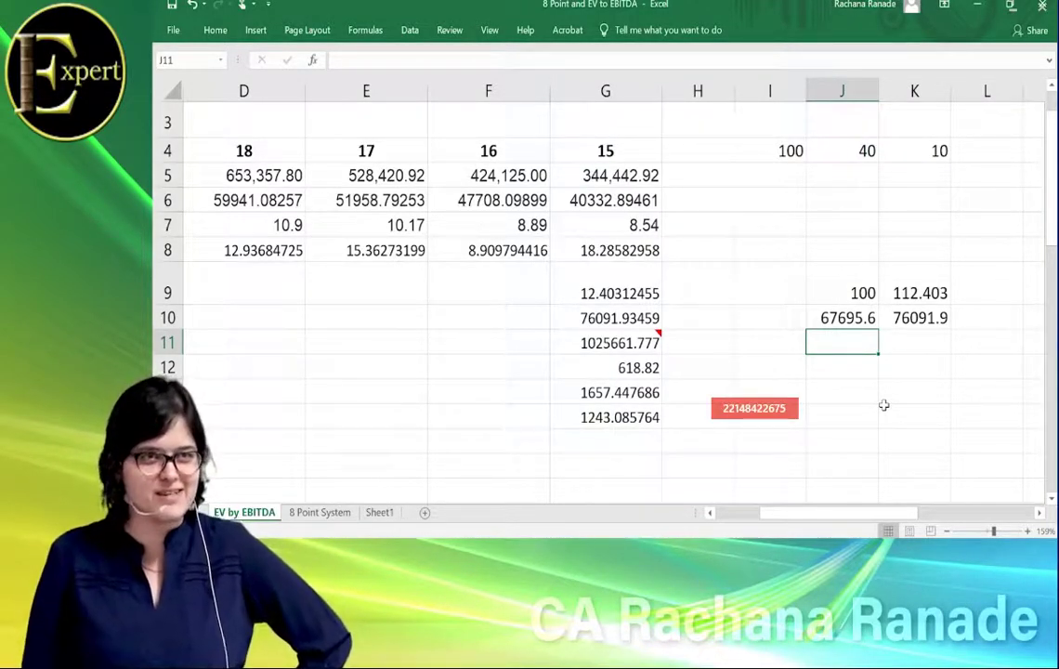
key("Up")
key("Up")
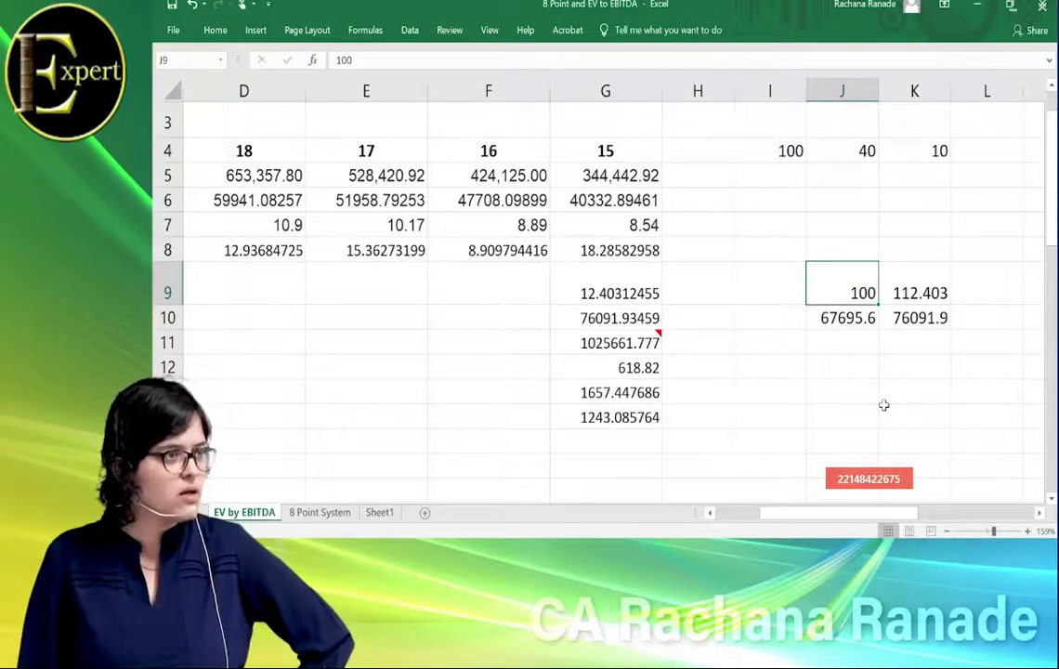
key("Right")
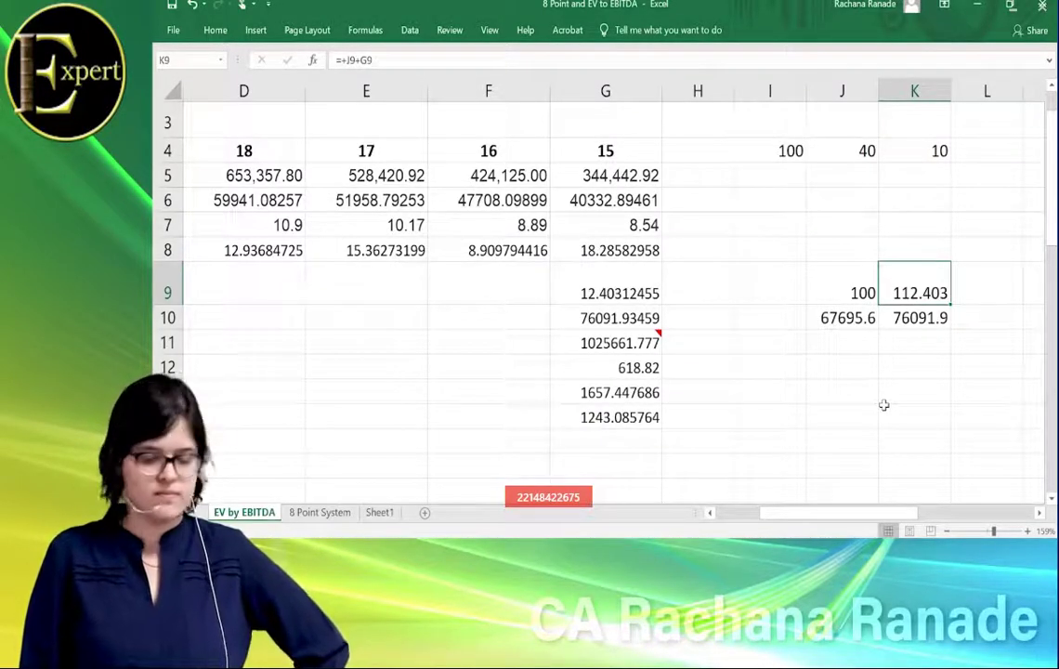
key("Down")
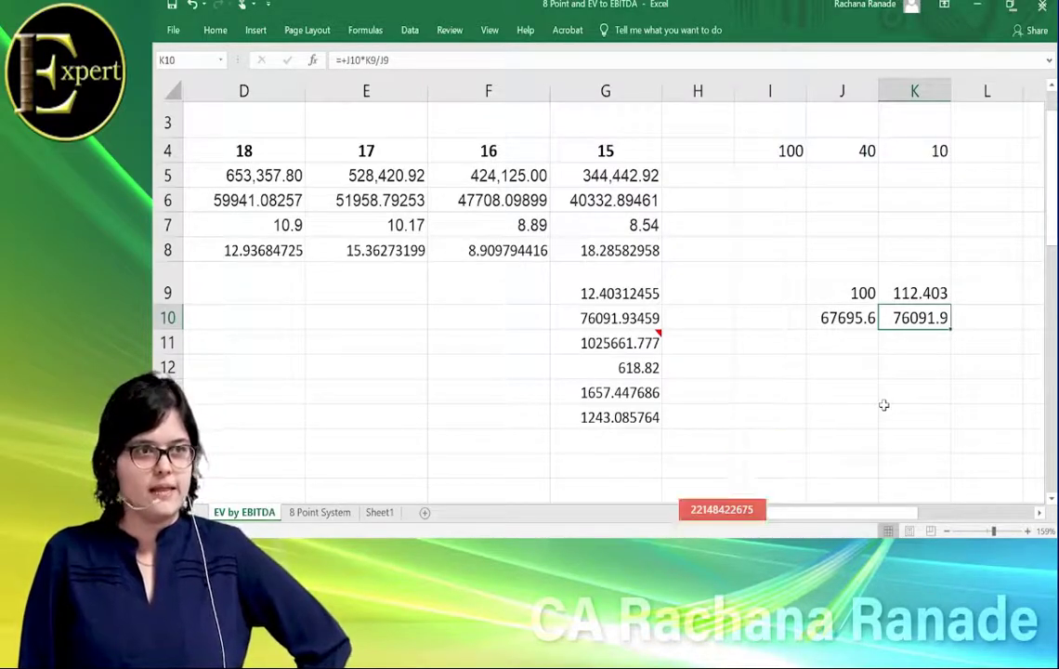
key("Down")
key("Up")
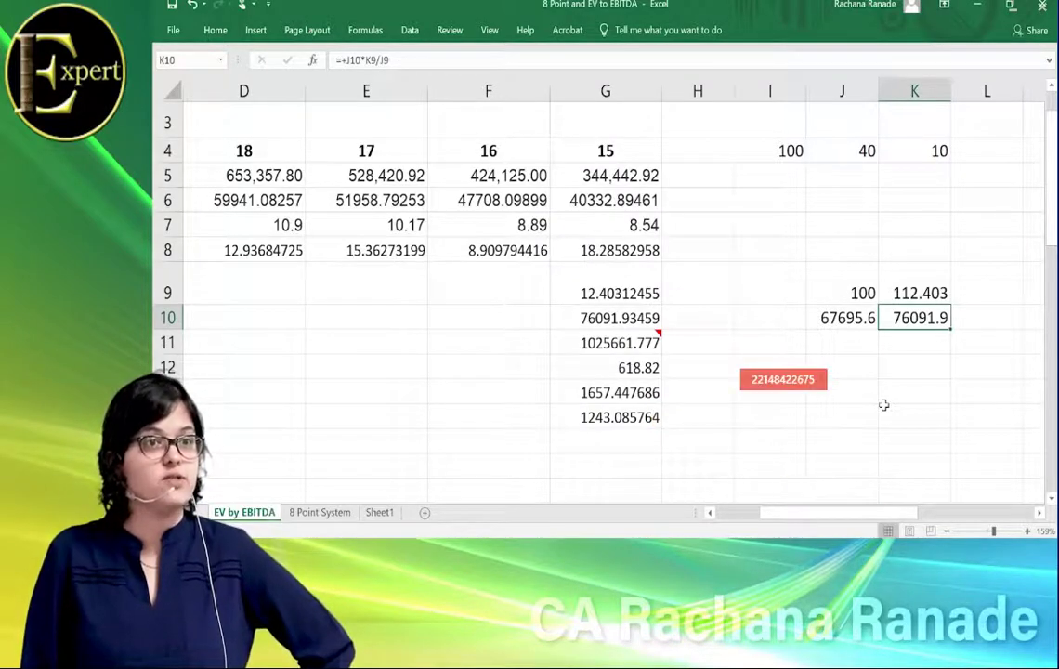
key("Up")
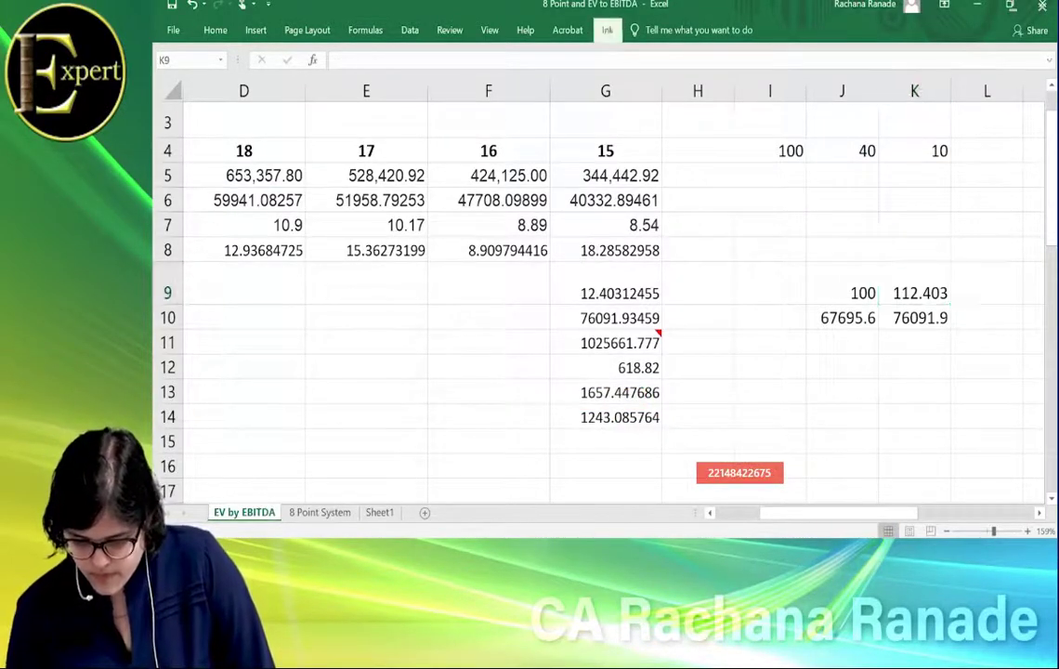
- Handwrite the ink labels "Curr" above J9 and "Exp" above K9
left_click(606, 30)
left_click(822, 248)
mouse_move(825, 248)
left_mouse_down()
mouse_move(861, 243)
mouse_move(937, 256)
left_mouse_up()
left_click_drag(938, 243, 929, 257)
left_click_drag(940, 245, 940, 265)
left_click_drag(941, 246, 942, 255)
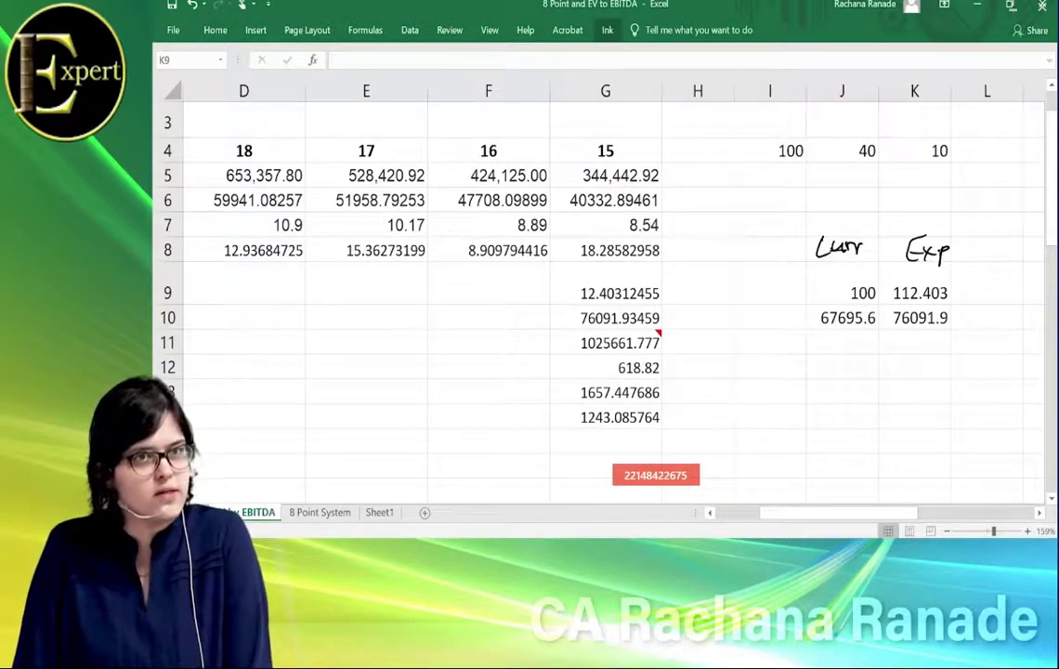
left_click_drag(568, 419, 692, 421)
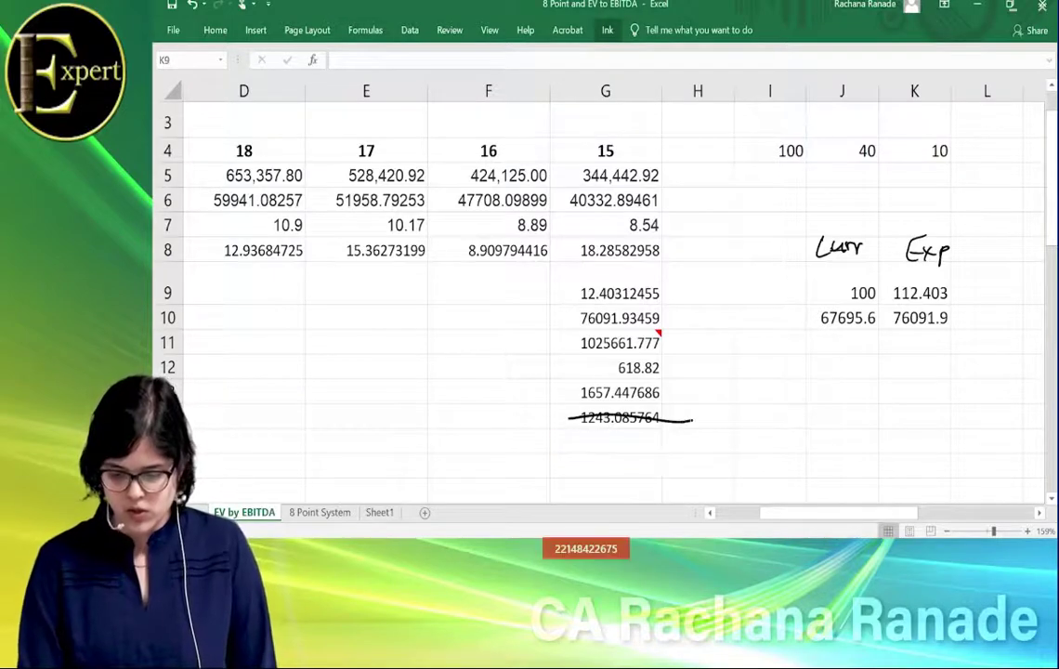
key("ctrl+z")
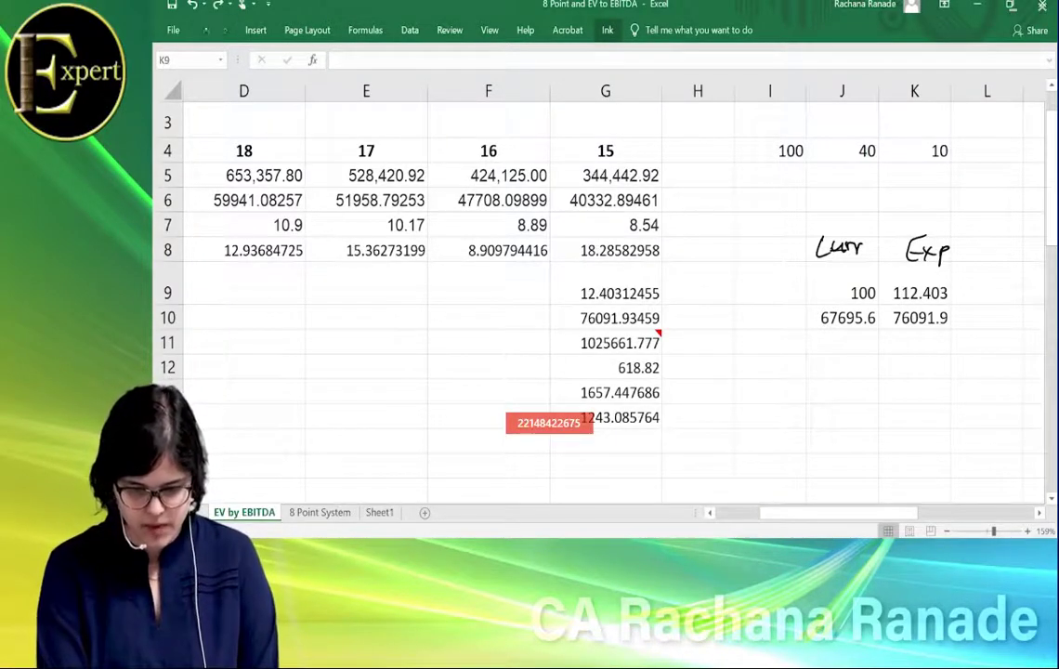
left_click(207, 30)
left_click(206, 30)
- Review the Forecasted EV label, the Expected EBITDA link in G10 and the Enterprise Value label
scroll(185, 56, "left", 2)
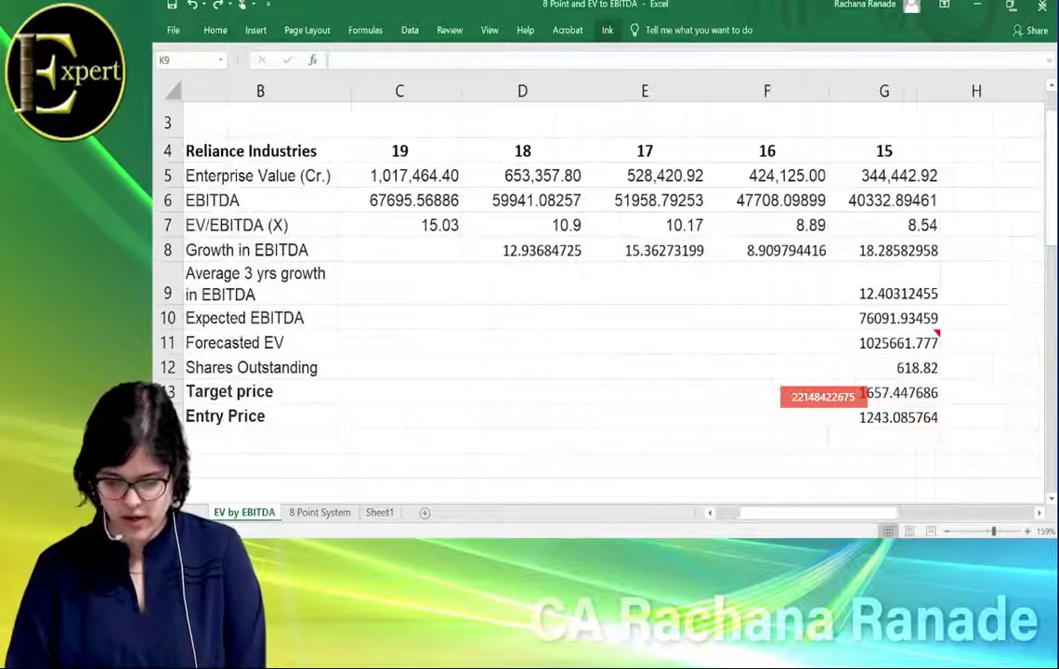
left_click(284, 339)
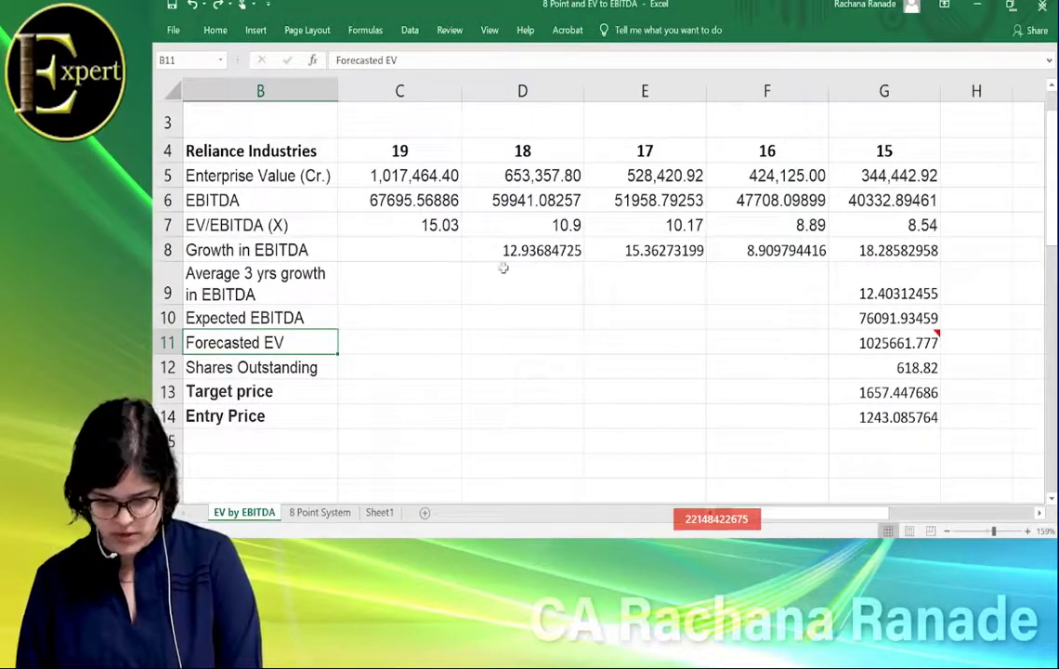
left_click(275, 318)
left_click(877, 317)
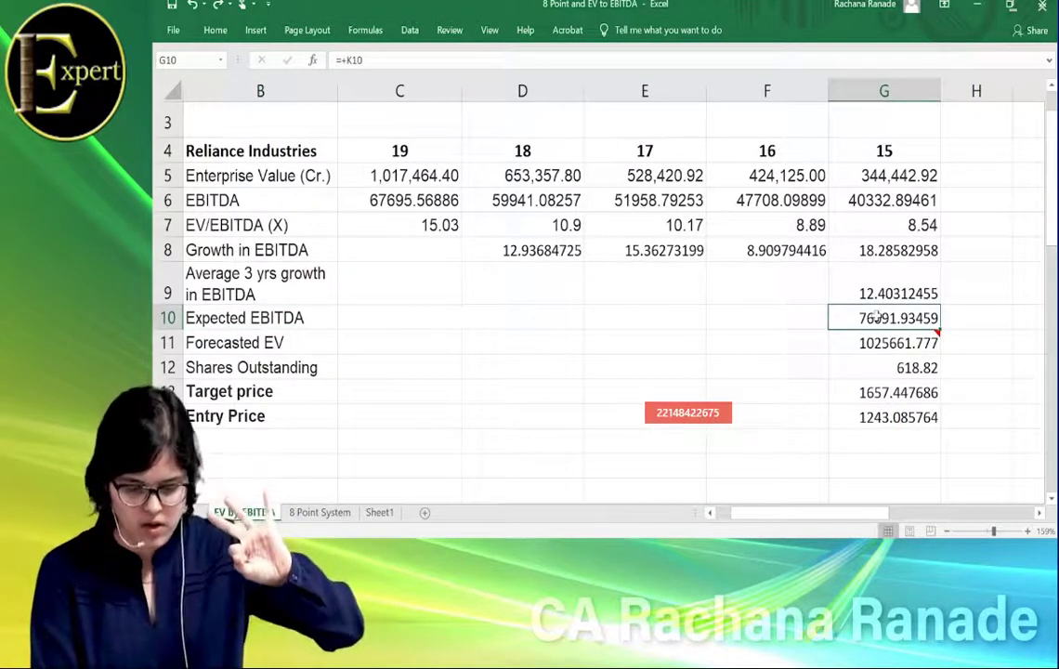
left_click(304, 175)
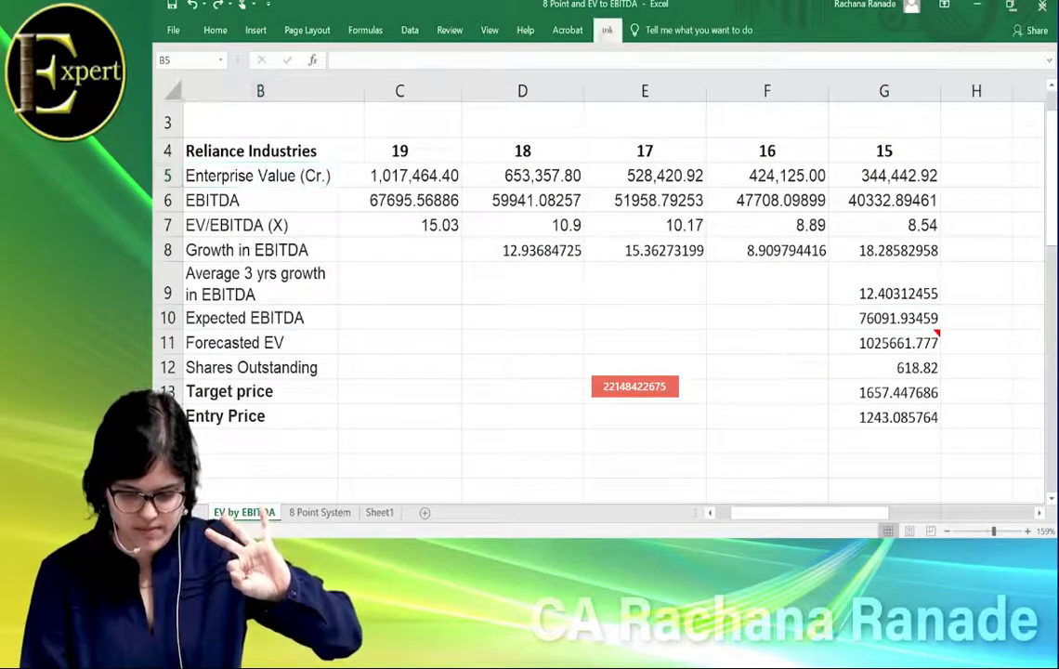
- Ink circled numbers 1, 2 and 3 beside Enterprise Value, EBITDA and EV/EBITDA, tick EBITDA, and draw an arrow from Expected EBITDA to G10
left_click(606, 30)
mouse_move(327, 141)
left_mouse_down()
mouse_move(325, 163)
mouse_move(336, 140)
left_mouse_up()
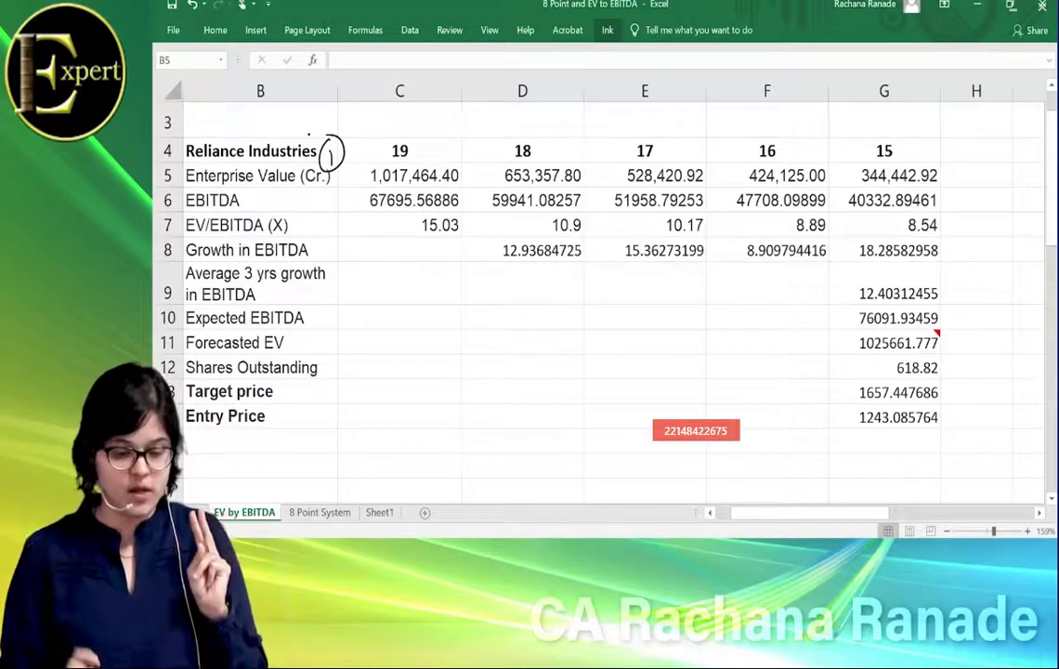
left_click_drag(249, 195, 261, 204)
mouse_move(267, 191)
left_mouse_down()
mouse_move(314, 231)
mouse_move(320, 212)
left_mouse_up()
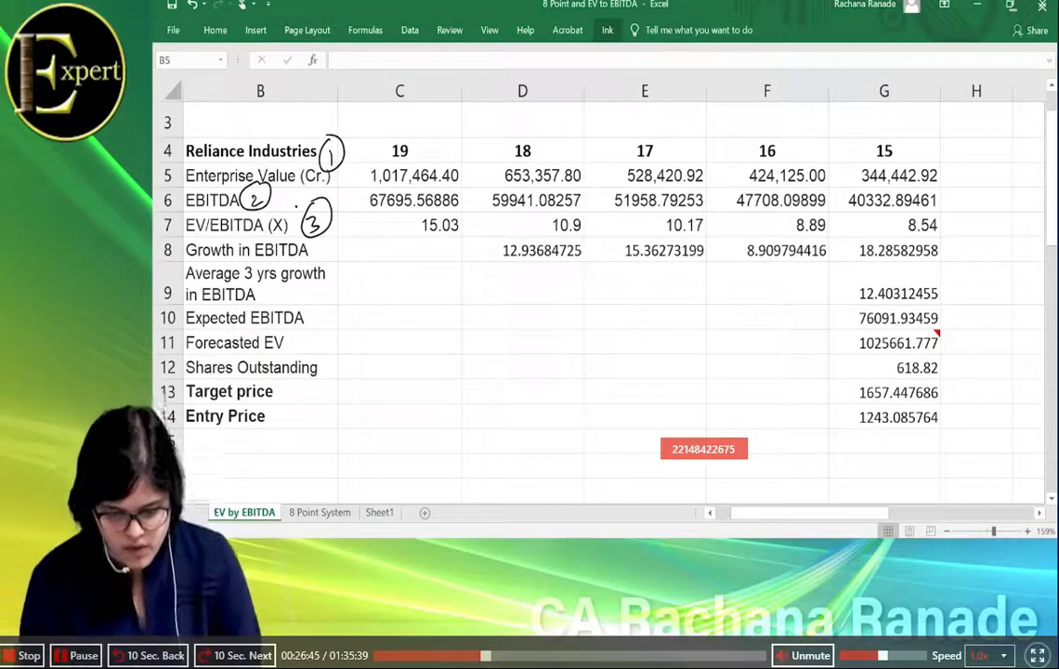
left_click_drag(323, 321, 823, 320)
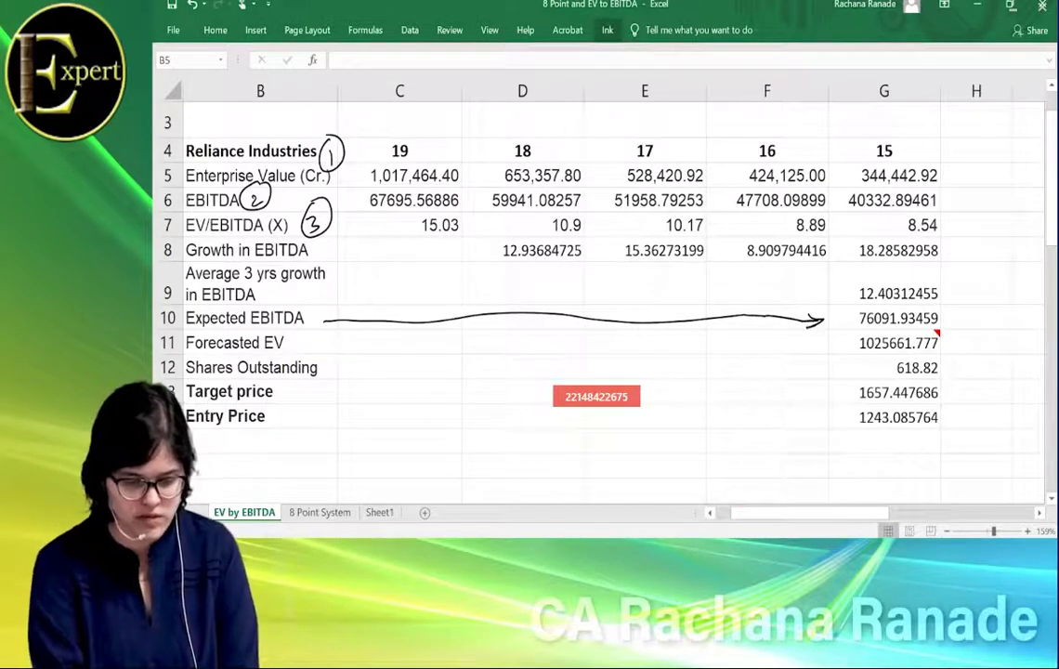
left_click_drag(184, 201, 199, 199)
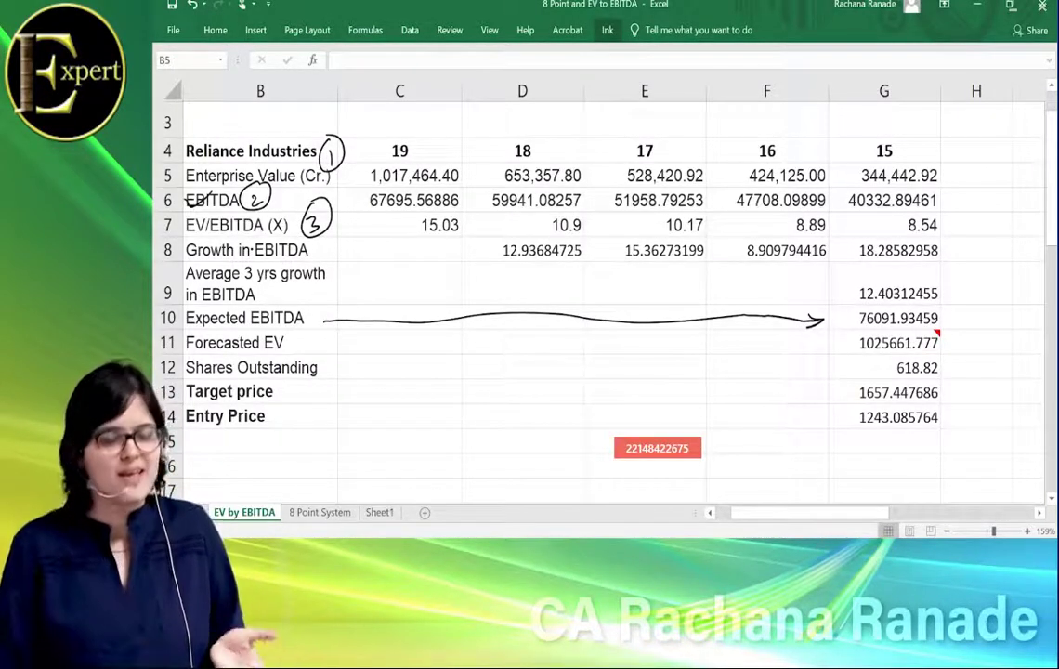
- Circle the EV/EBITDA multiples for years 19, 18 and 17 in ink, and underline the year 19 multiple
mouse_move(465, 211)
left_mouse_down()
mouse_move(437, 241)
mouse_move(476, 214)
left_mouse_up()
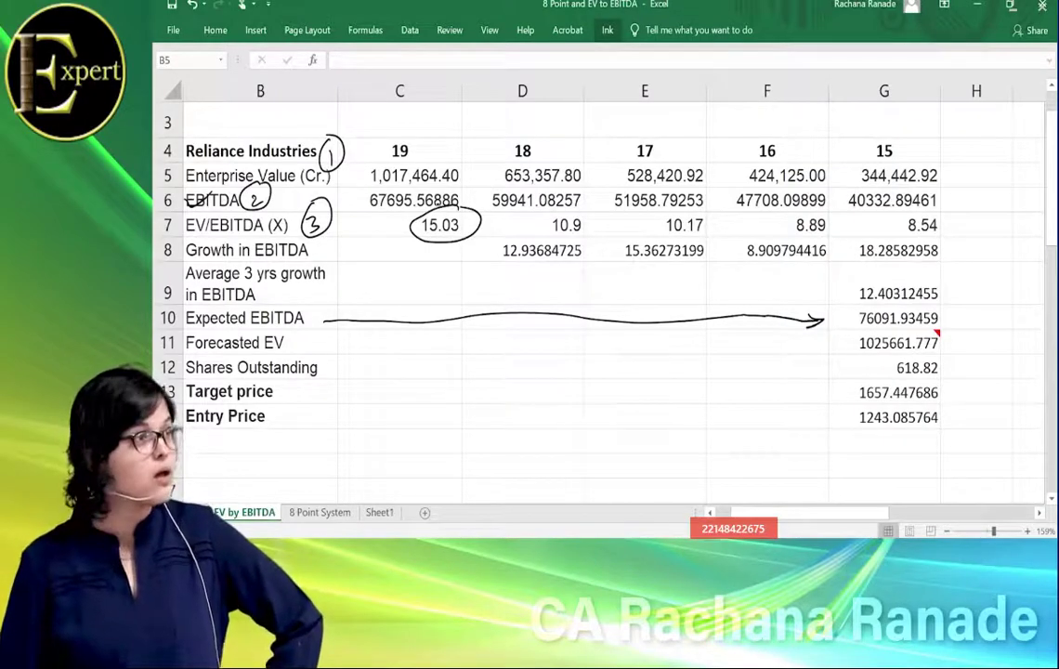
left_click_drag(576, 214, 578, 216)
mouse_move(699, 211)
left_mouse_down()
mouse_move(661, 227)
mouse_move(715, 219)
left_mouse_up()
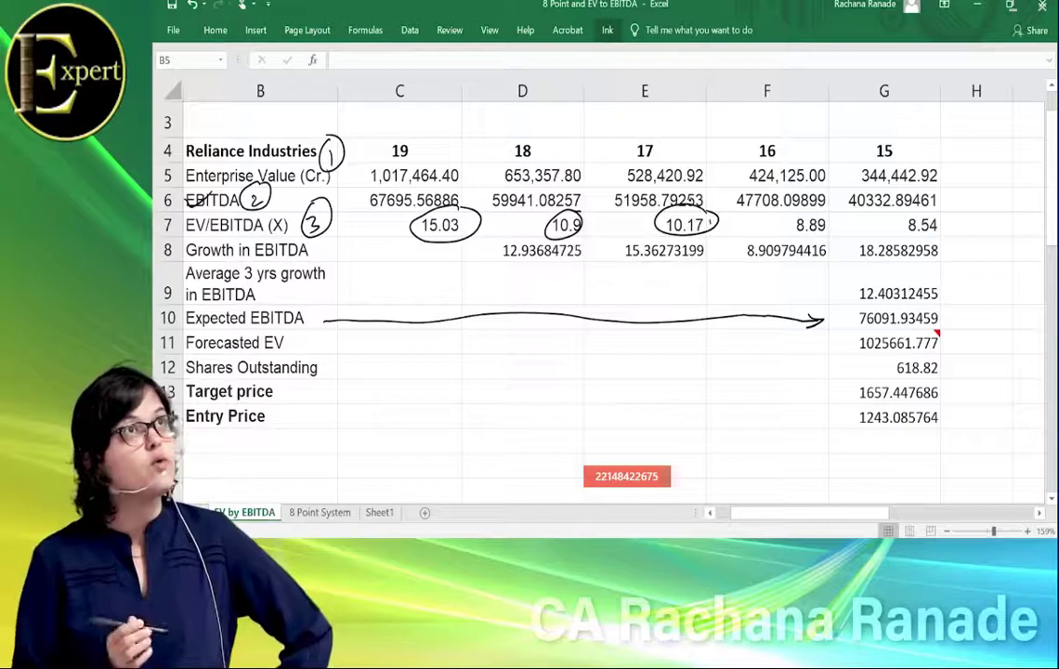
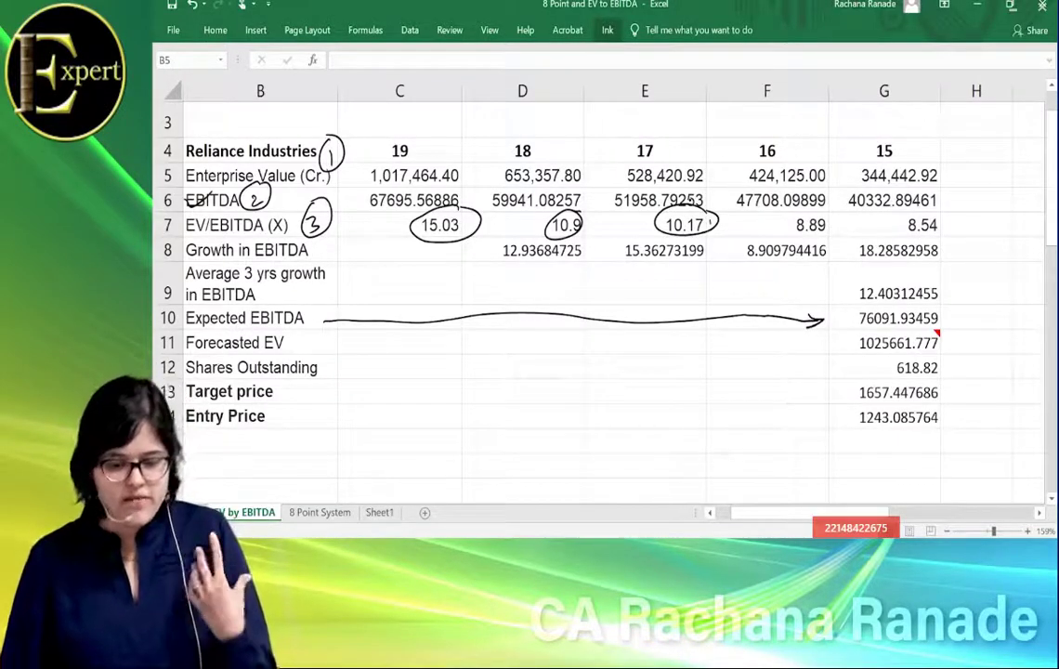
left_click_drag(416, 245, 484, 227)
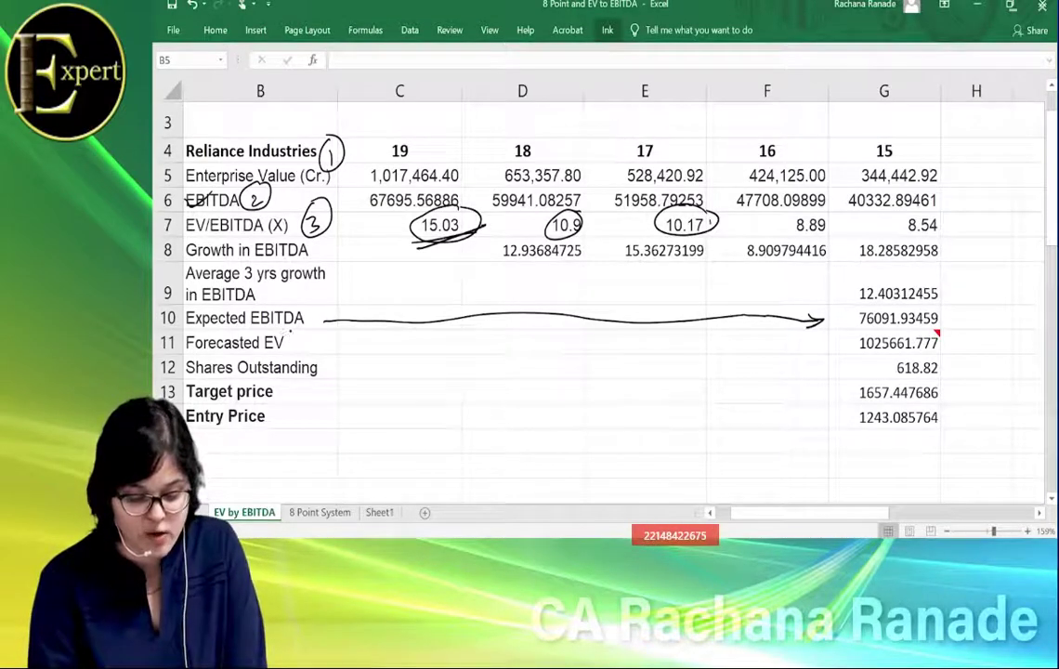
- Underline the Forecasted EV and Expected EBITDA labels, box the value in G10, and point an ink arrow at the year 19 multiple
left_click_drag(190, 350, 297, 349)
left_click(298, 344)
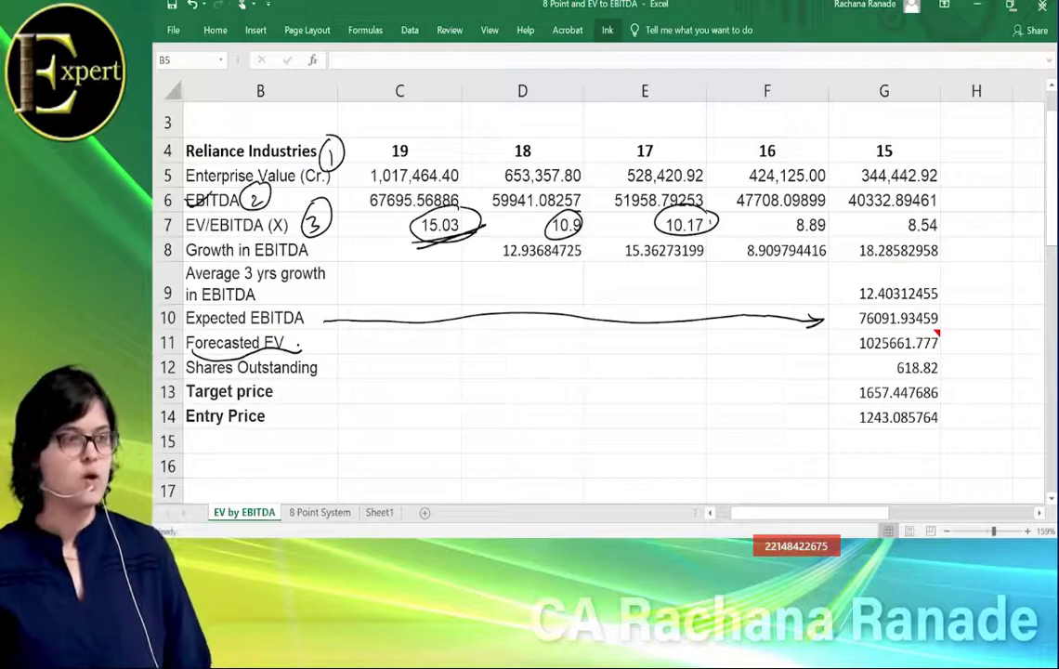
left_click_drag(212, 327, 303, 324)
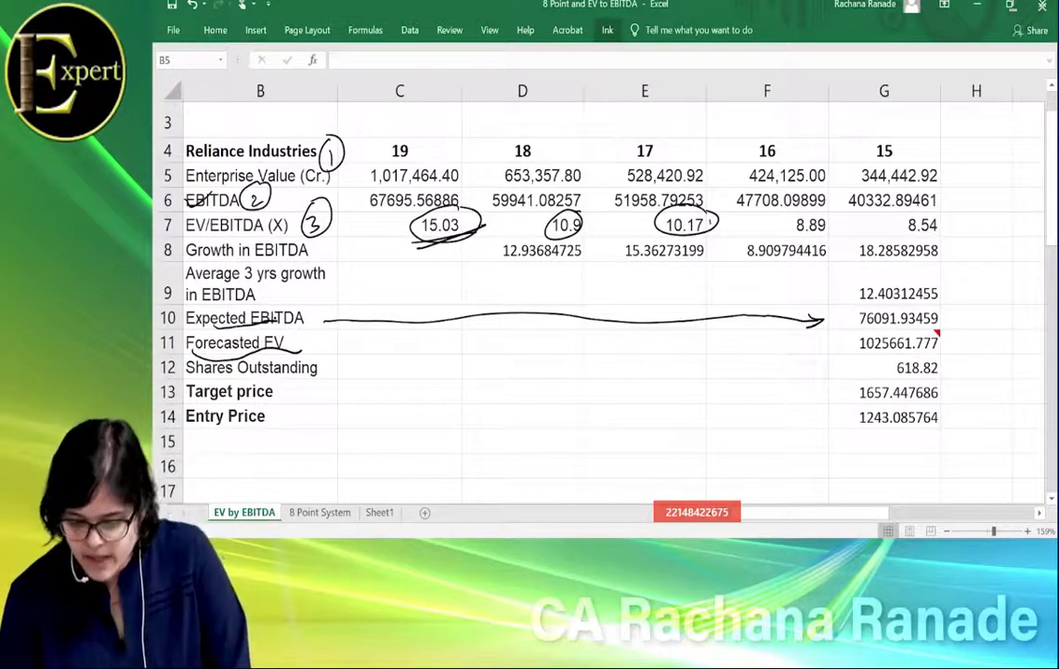
mouse_move(853, 309)
left_mouse_down()
mouse_move(848, 329)
mouse_move(950, 323)
mouse_move(849, 309)
left_mouse_up()
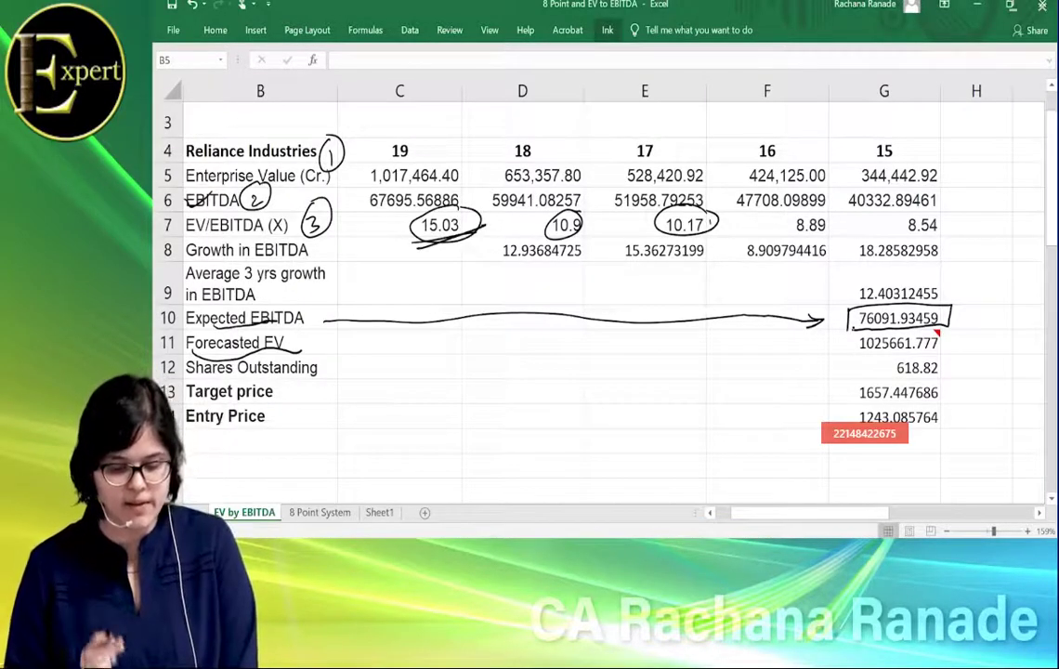
left_click_drag(362, 249, 401, 225)
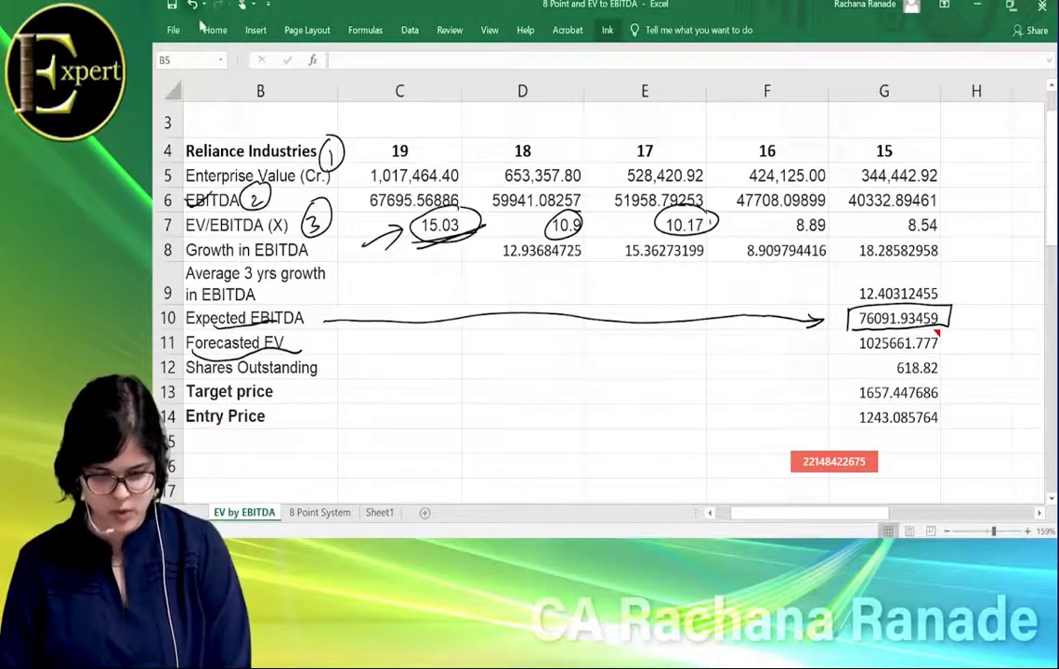
- Calculate the Forecasted EV in F11 with the formula =C7*G10
left_click(214, 30)
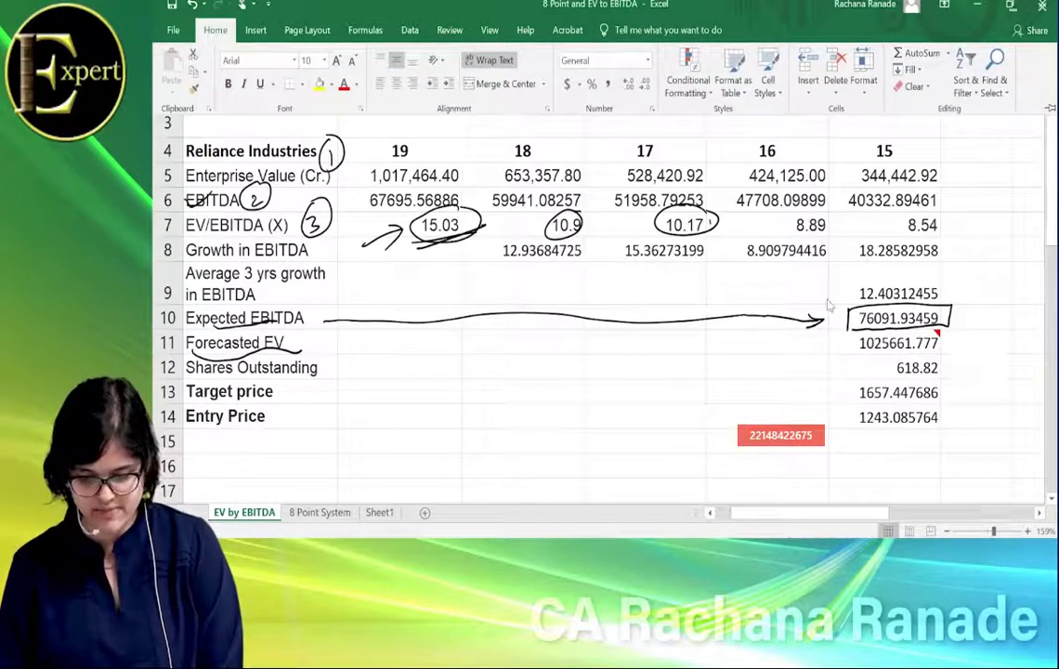
left_click(773, 341)
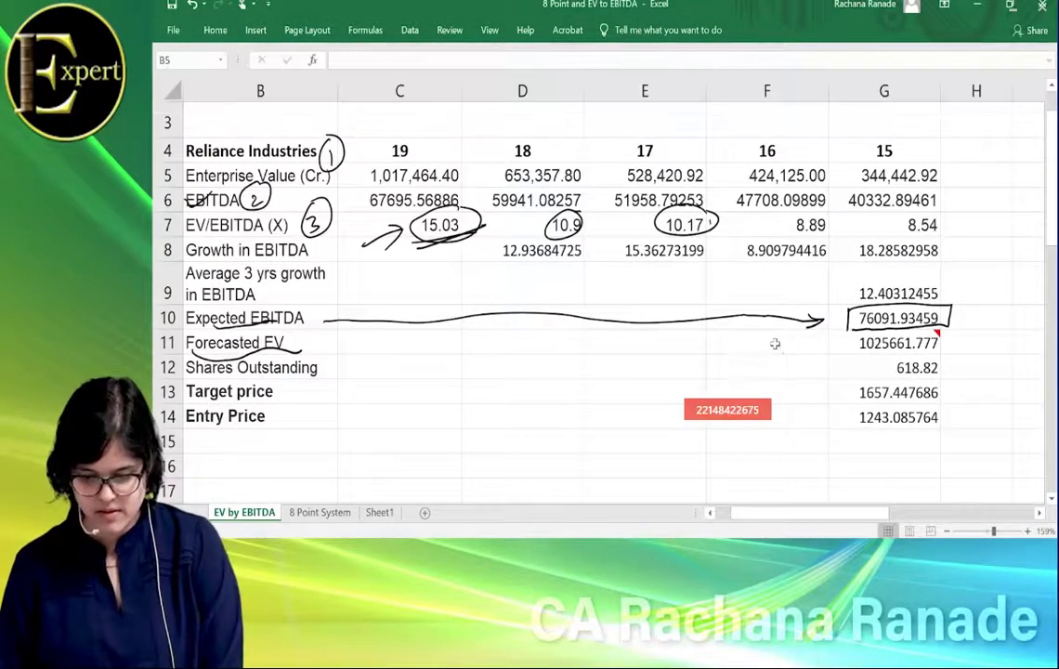
type("=")
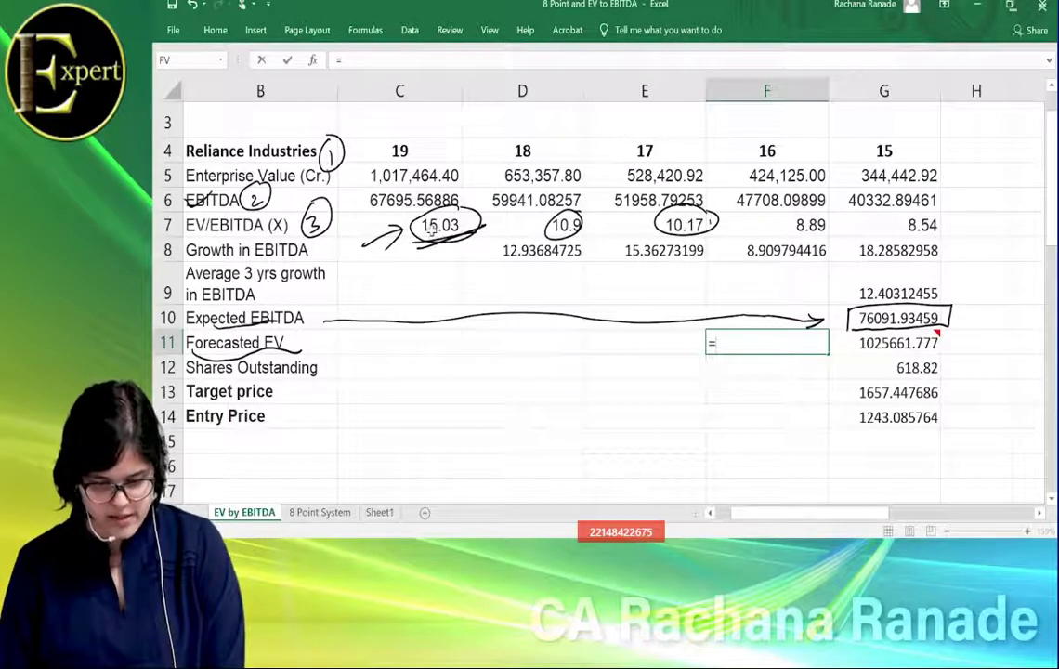
left_click(431, 228)
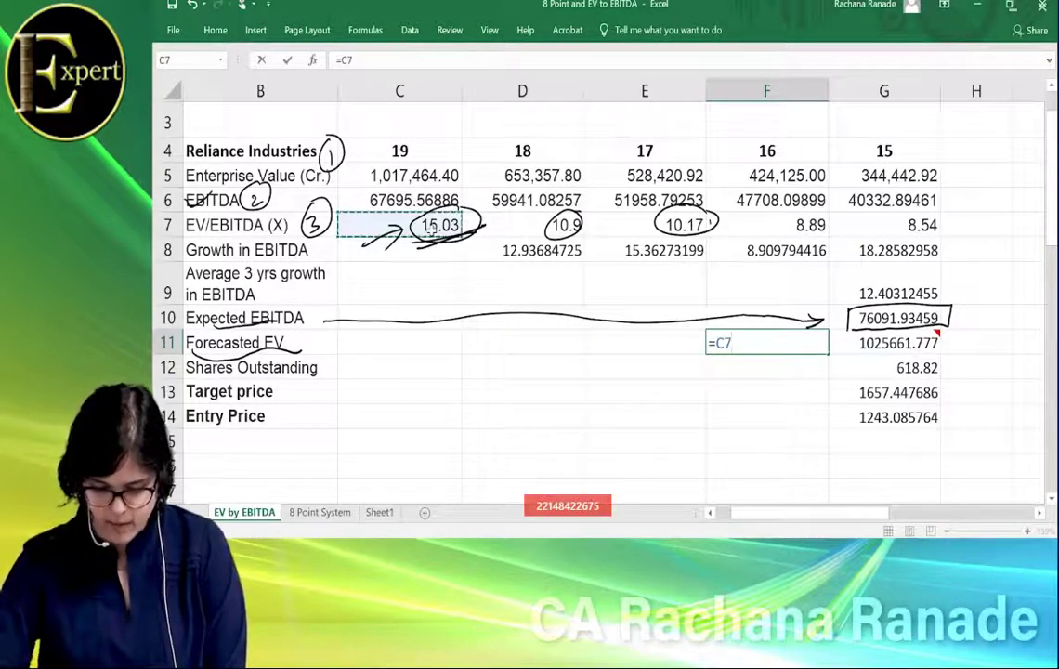
type("*")
left_click(877, 318)
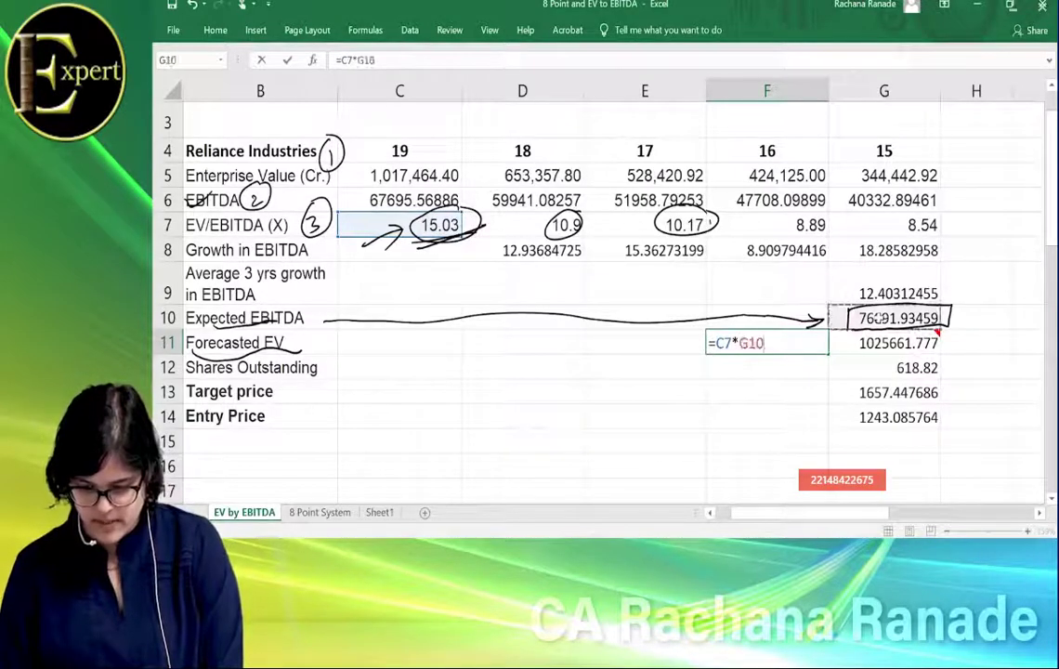
key("Return")
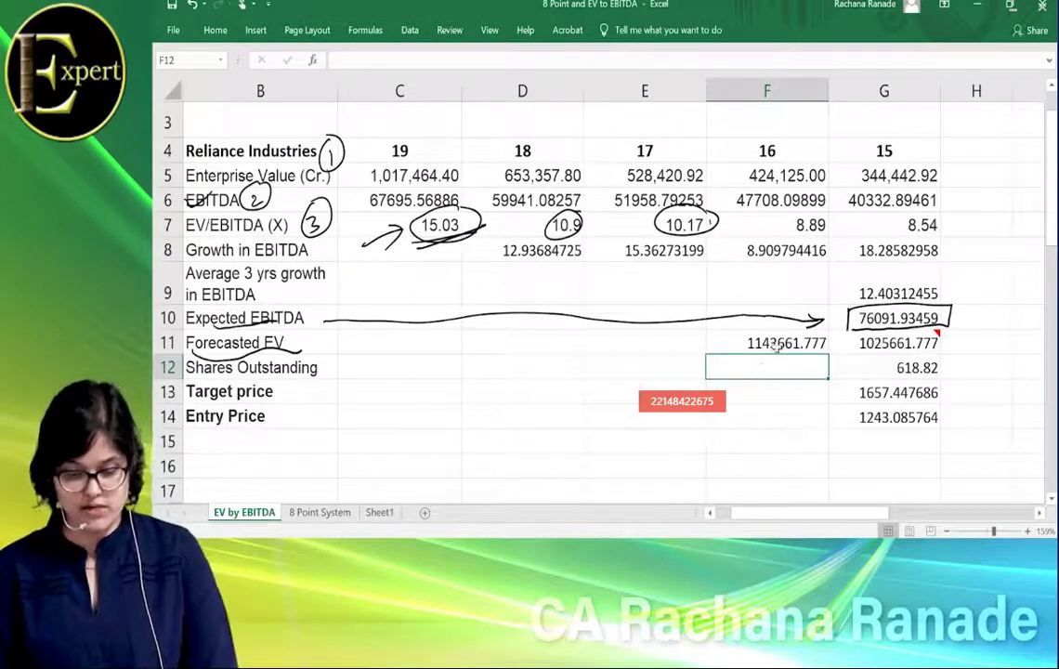
- Format the cells F11:G14 with comma style so the amounts use thousands separators and two decimals
left_click(775, 344)
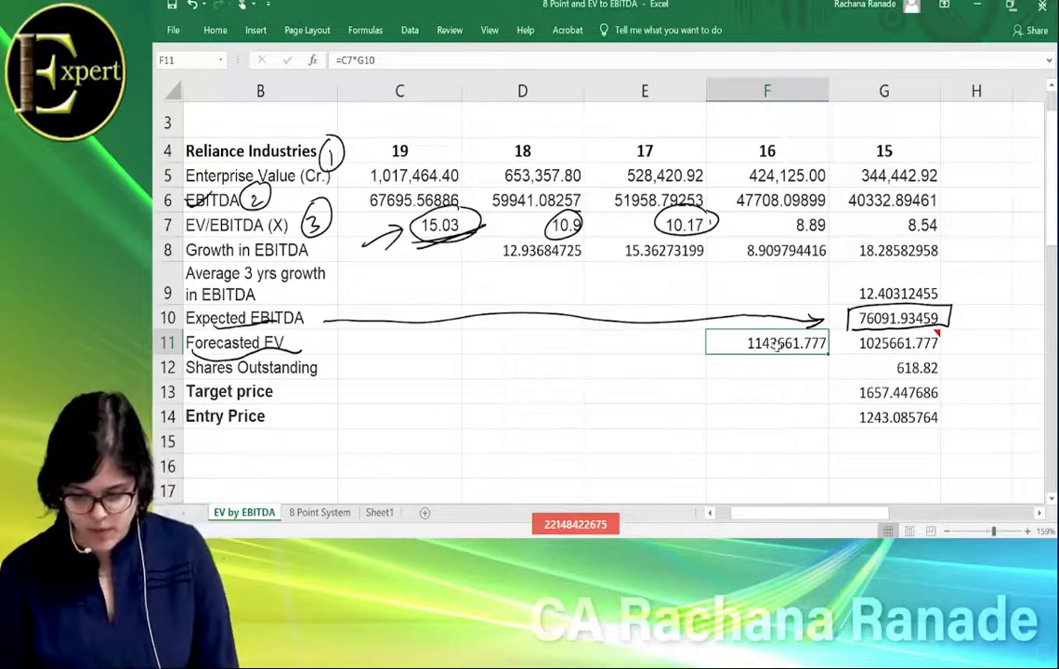
key("shift+Right")
key("shift+Down")
key("shift+Down")
key("shift+Down")
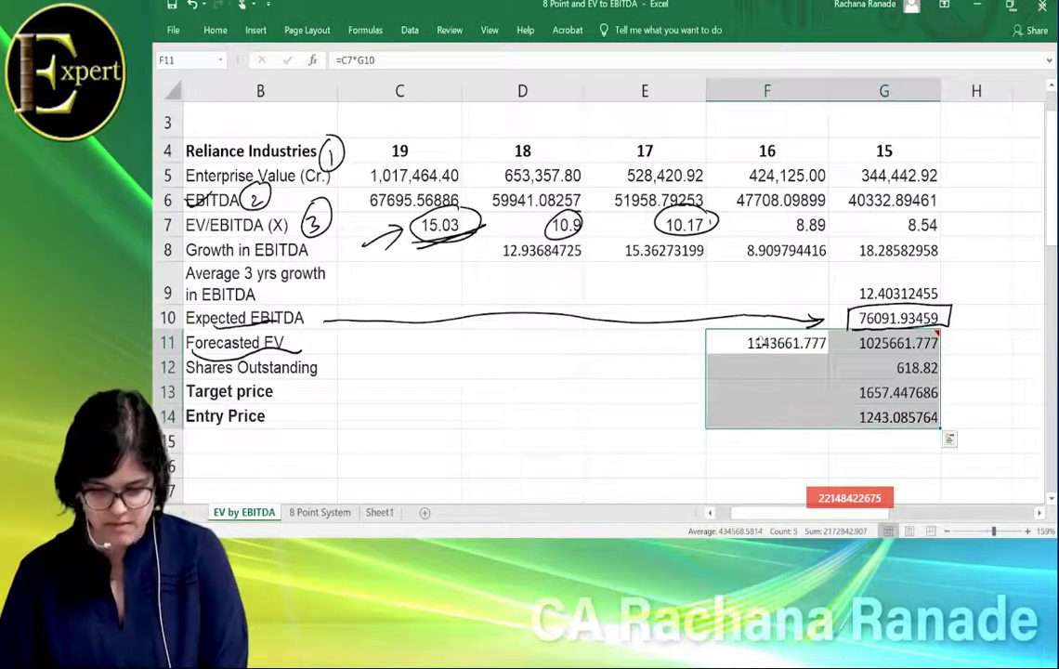
left_click(215, 30)
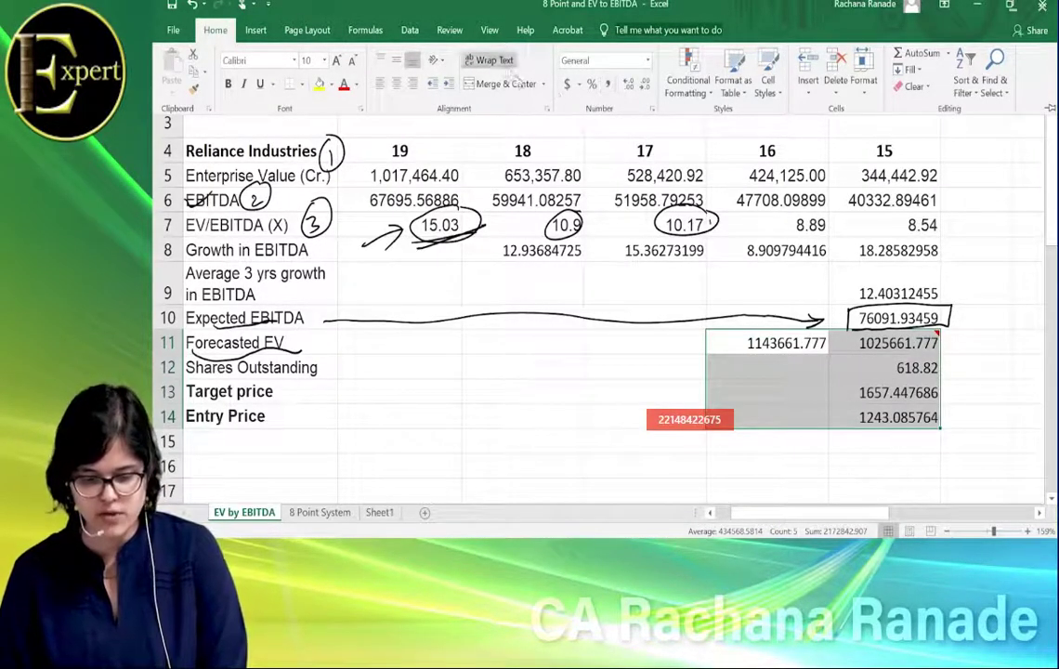
left_click(608, 84)
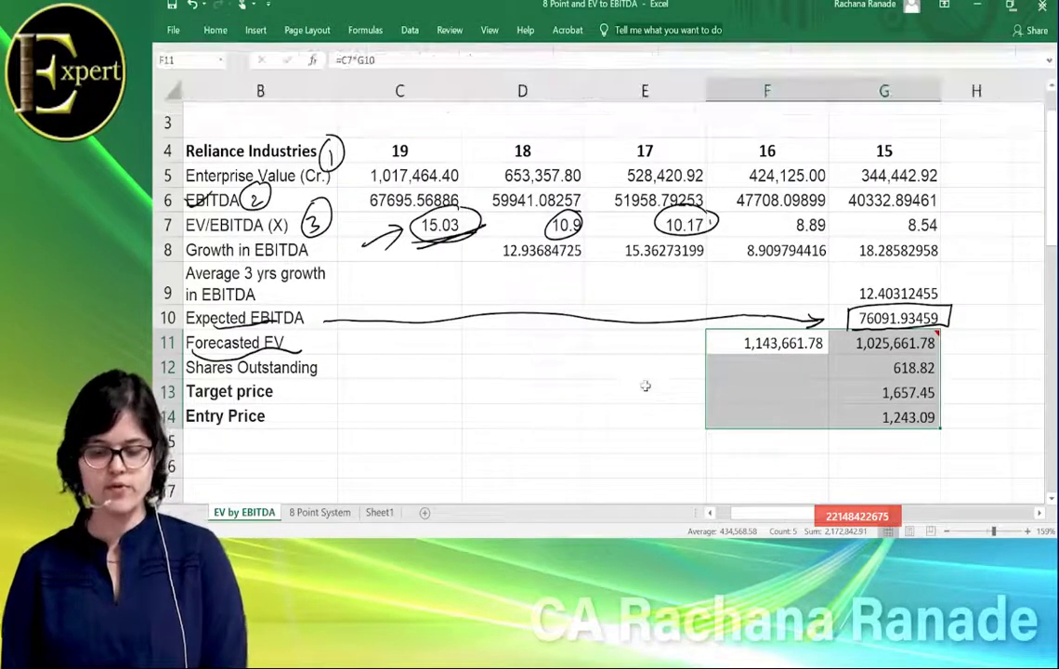
left_click(645, 385)
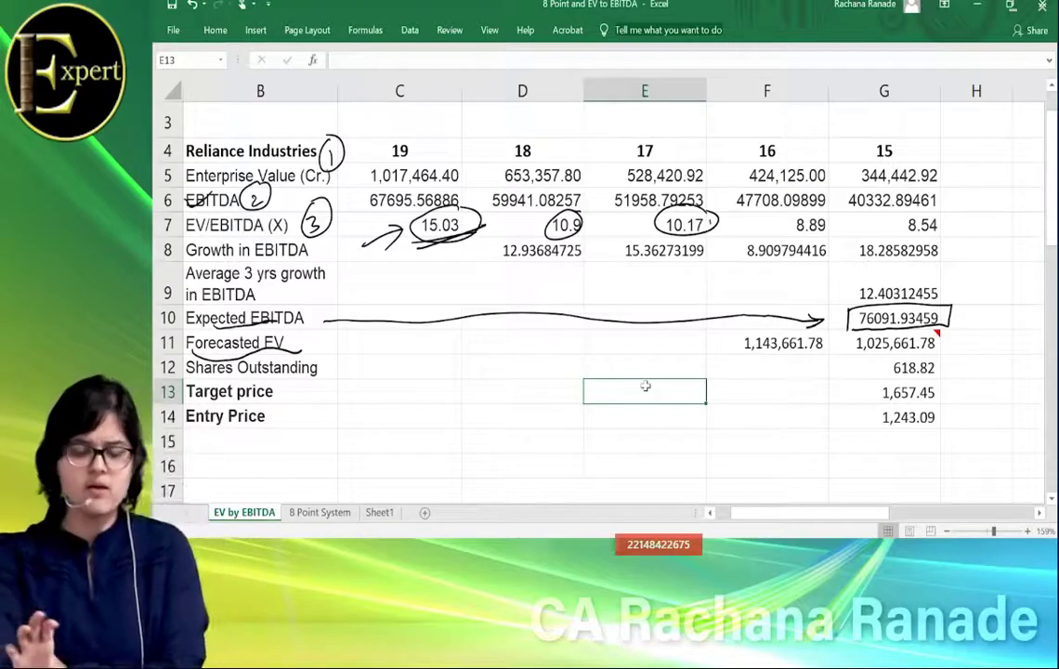
- Copy the shares outstanding figure of 618.82 from G12 into F12
left_click(770, 343)
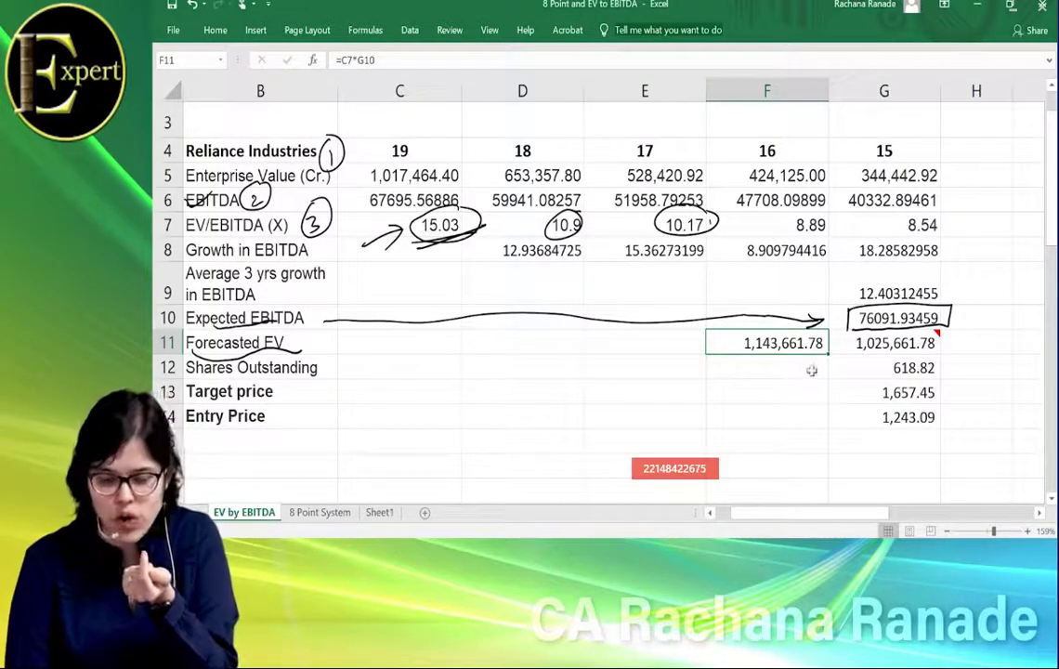
left_click(803, 373)
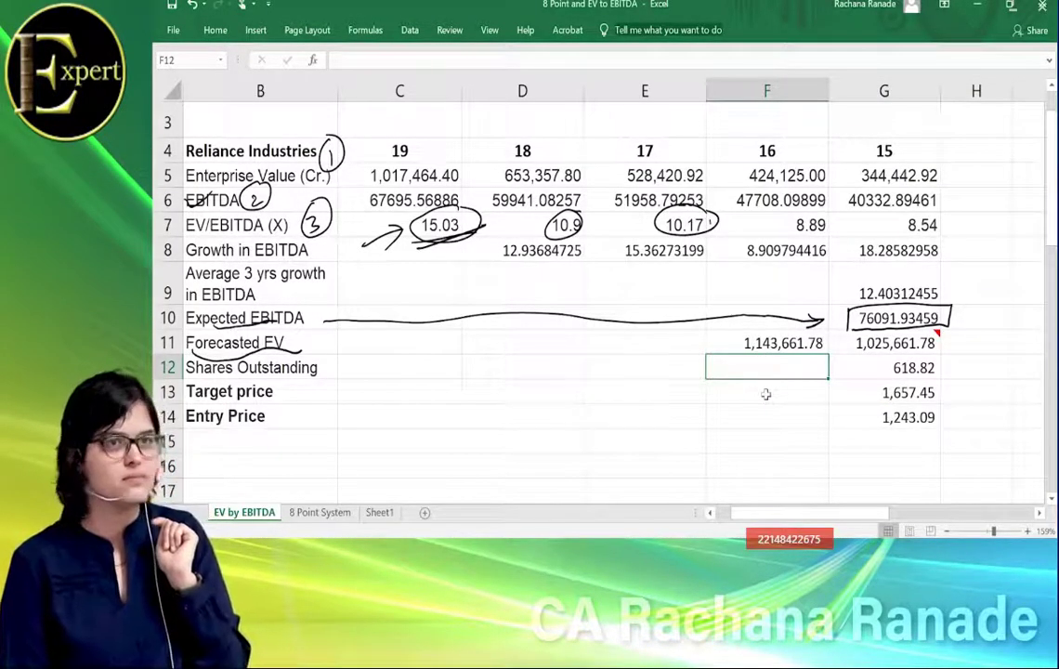
left_click(894, 369)
key("ctrl+c")
key("Left")
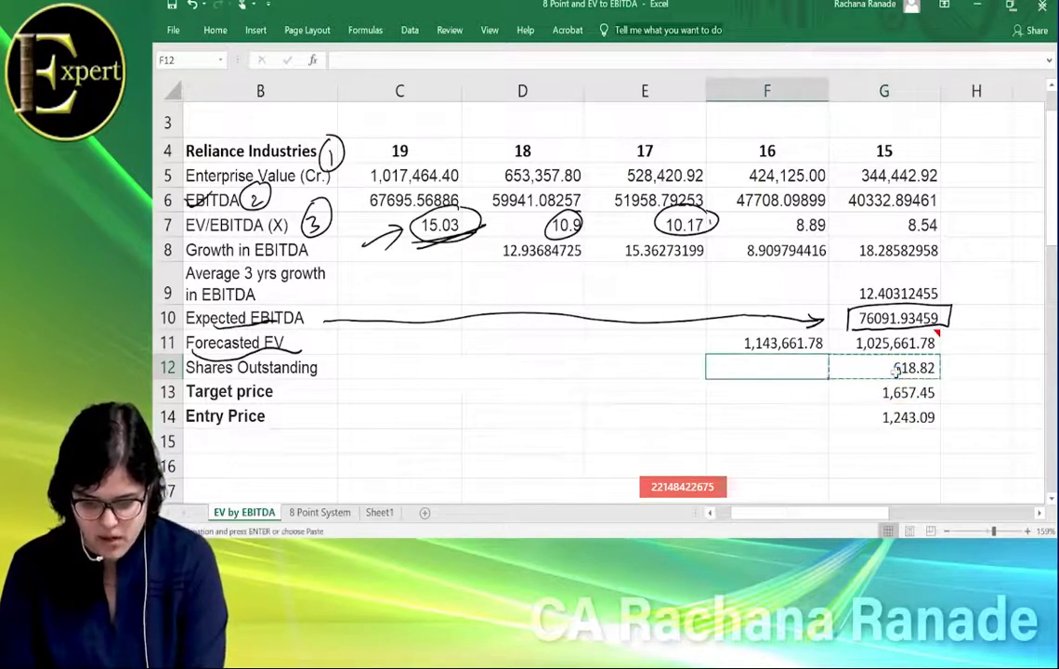
key("ctrl+v")
key("Escape")
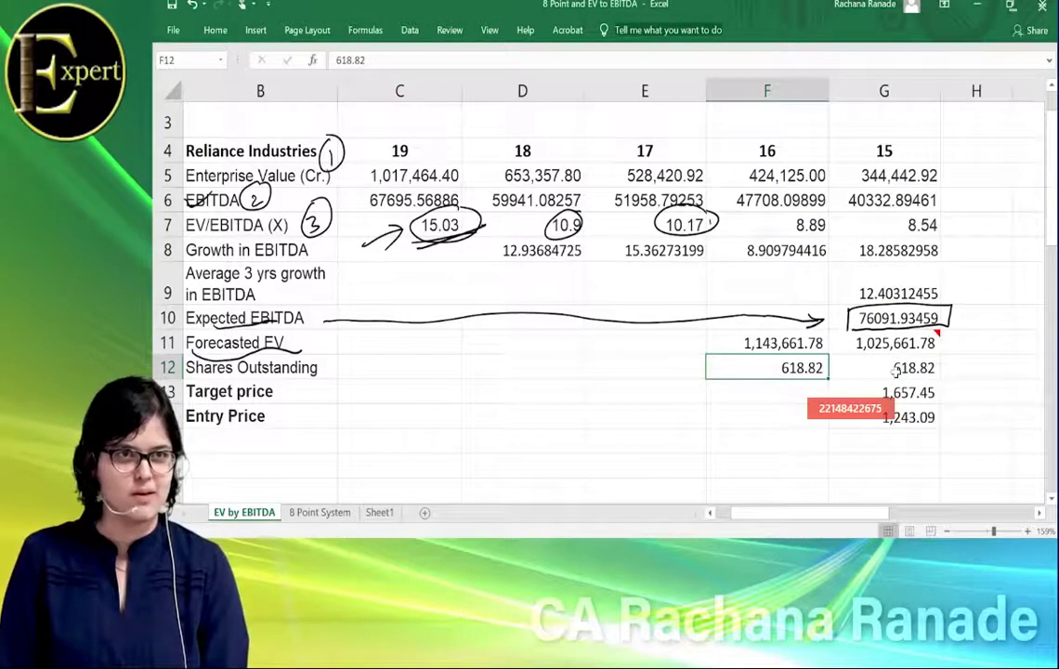
- Switch to the browser with the Moneycontrol ratios page and open the shareholding pattern of Reliance Industries
key("alt+Tab")
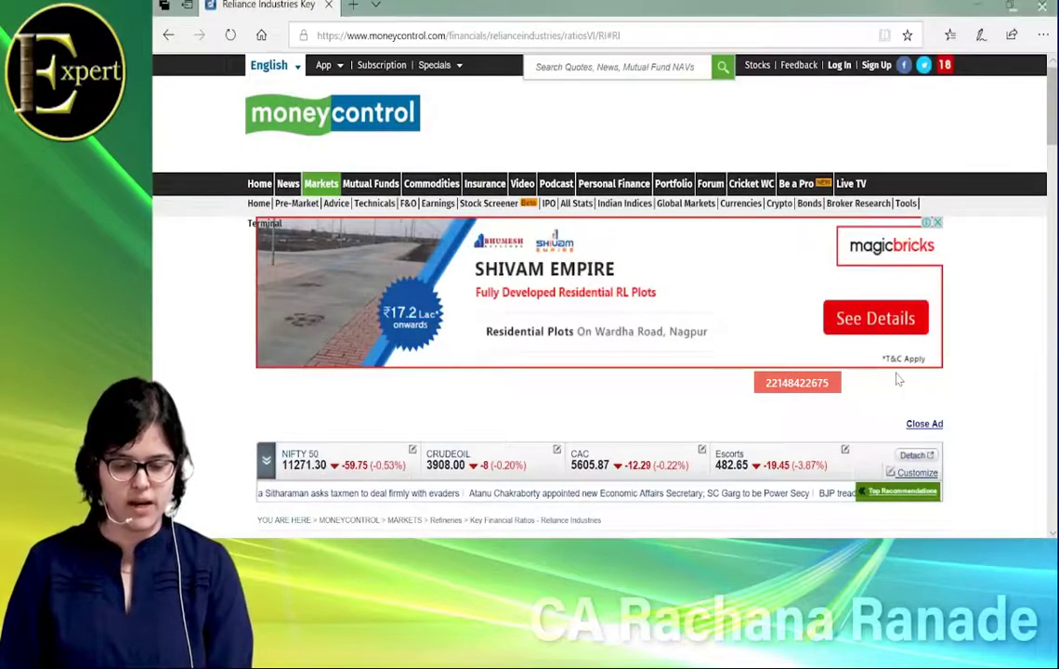
scroll(782, 356, "down", 10)
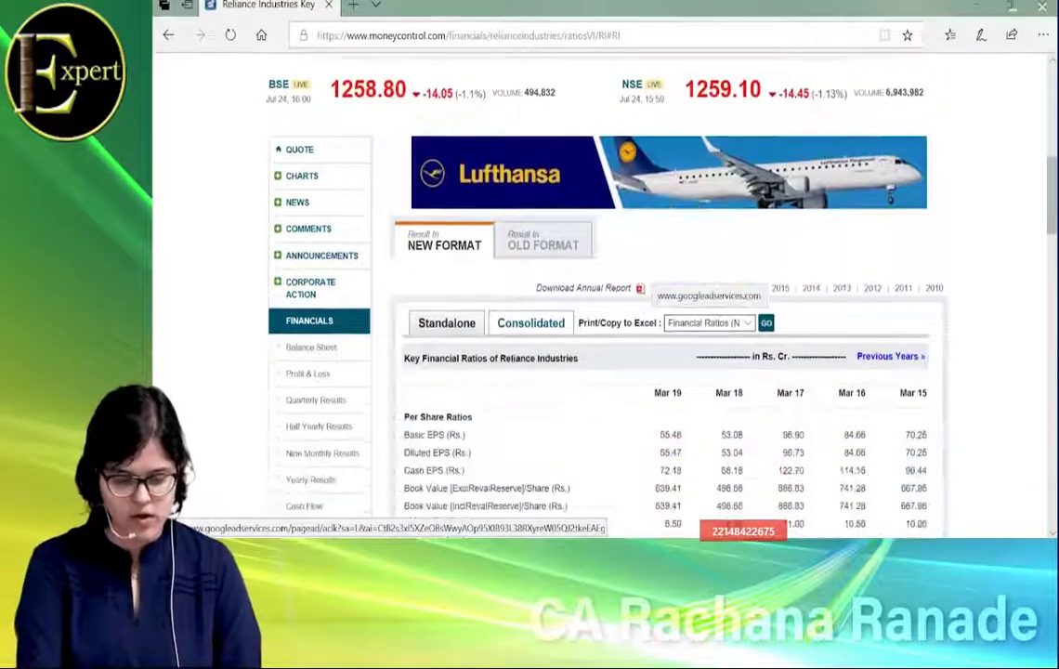
scroll(505, 212, "down", 3)
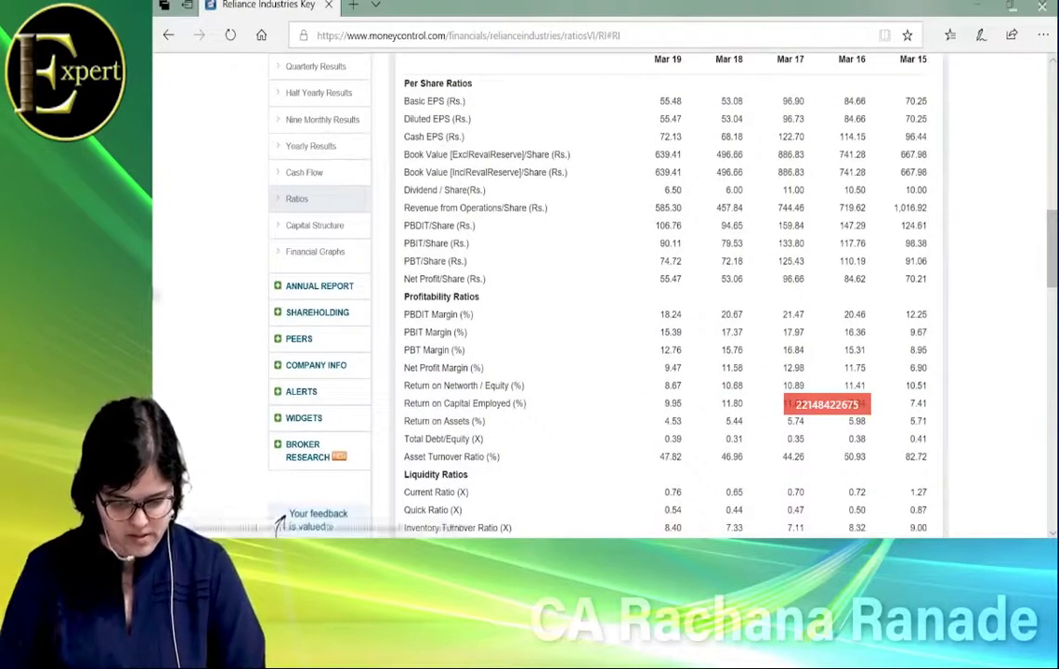
left_click(314, 318)
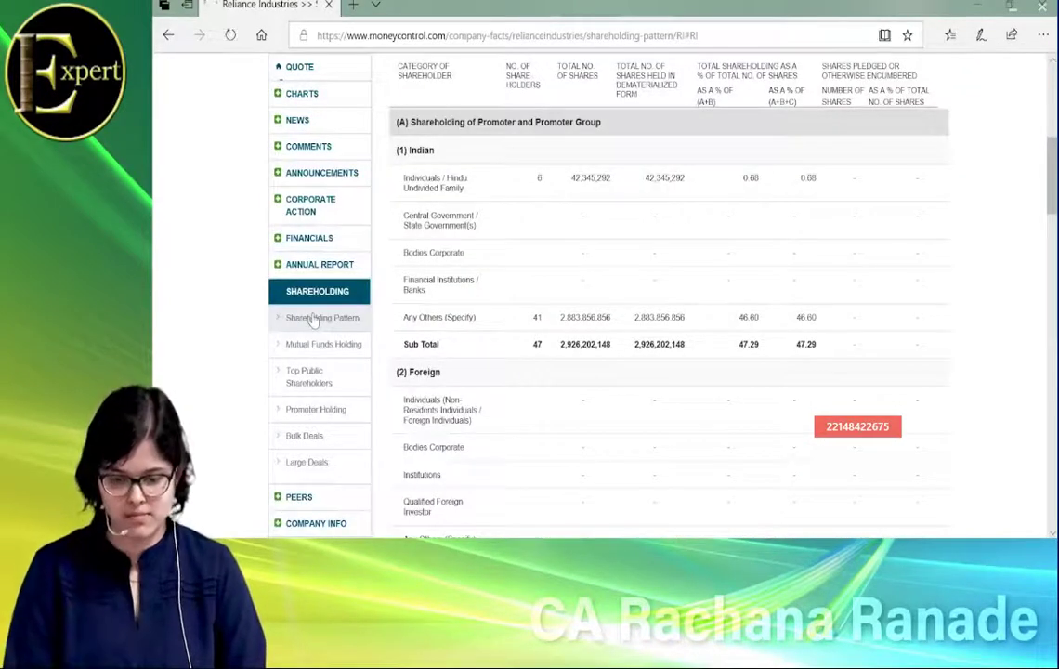
scroll(314, 317, "up", 2)
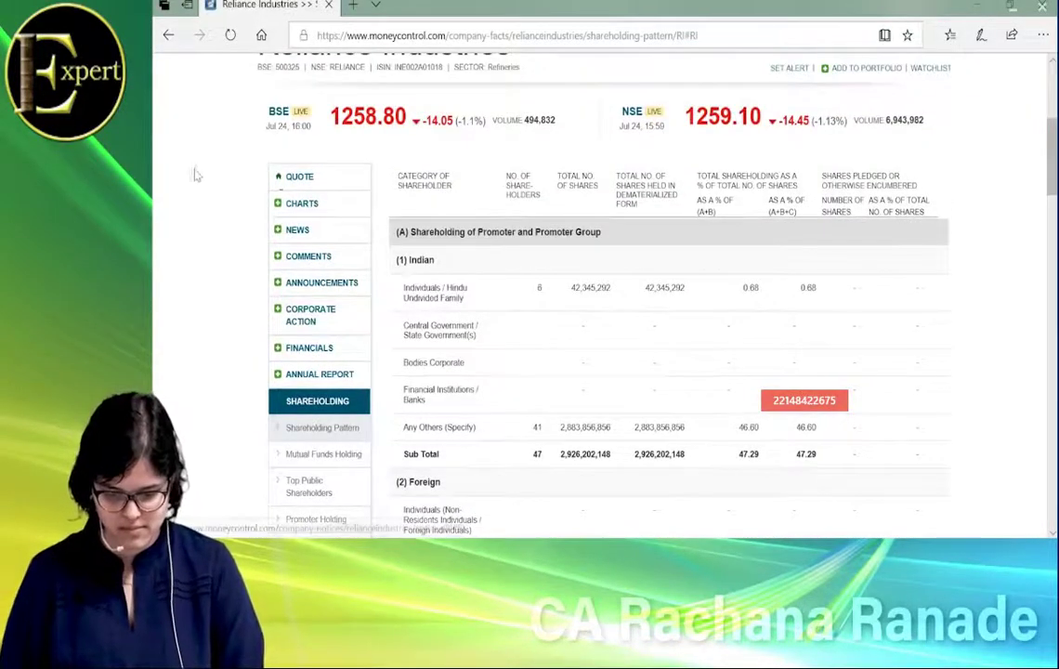
scroll(482, 153, "up", 1)
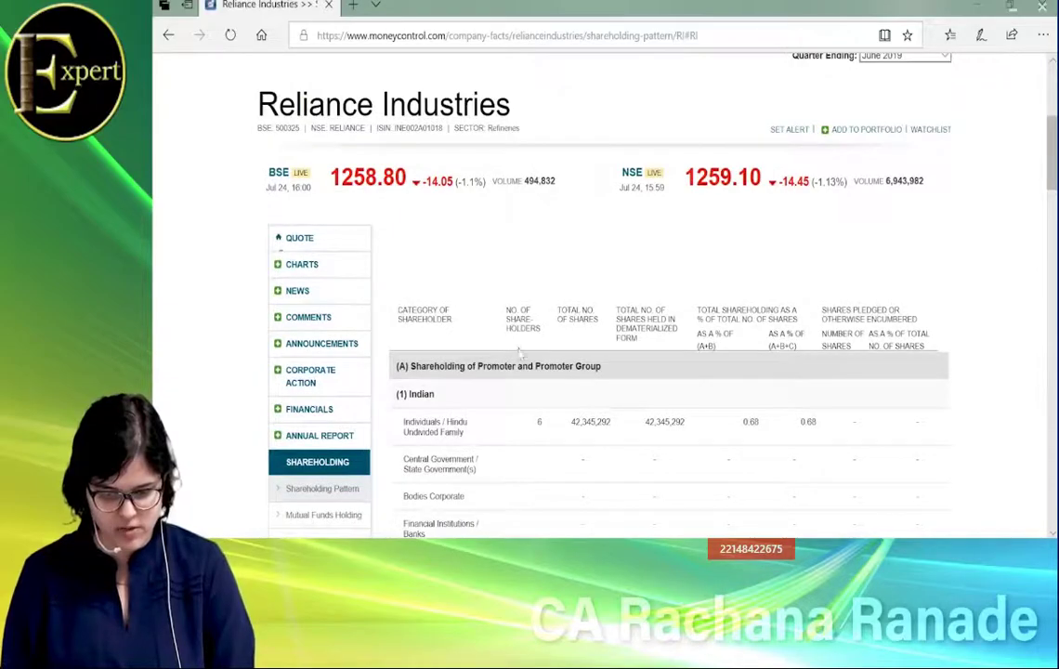
scroll(520, 353, "up", 1, "ctrl")
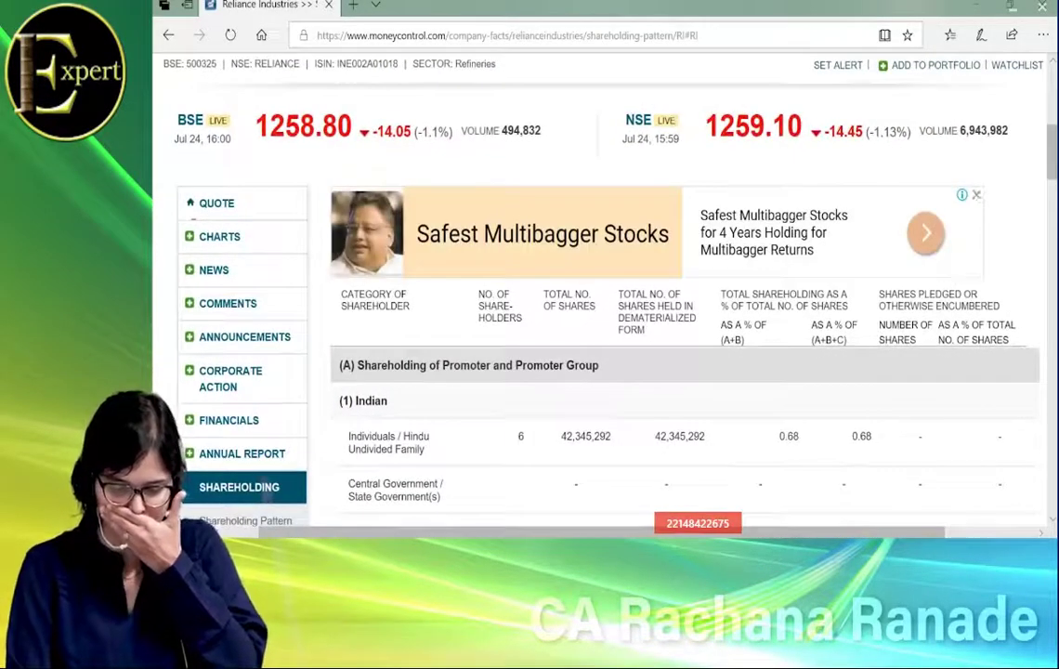
- Examine the shareholding table down to Total (A)+(B)+(C) and enlarge the total number of shares
scroll(863, 316, "down", 1)
scroll(517, 355, "down", 3)
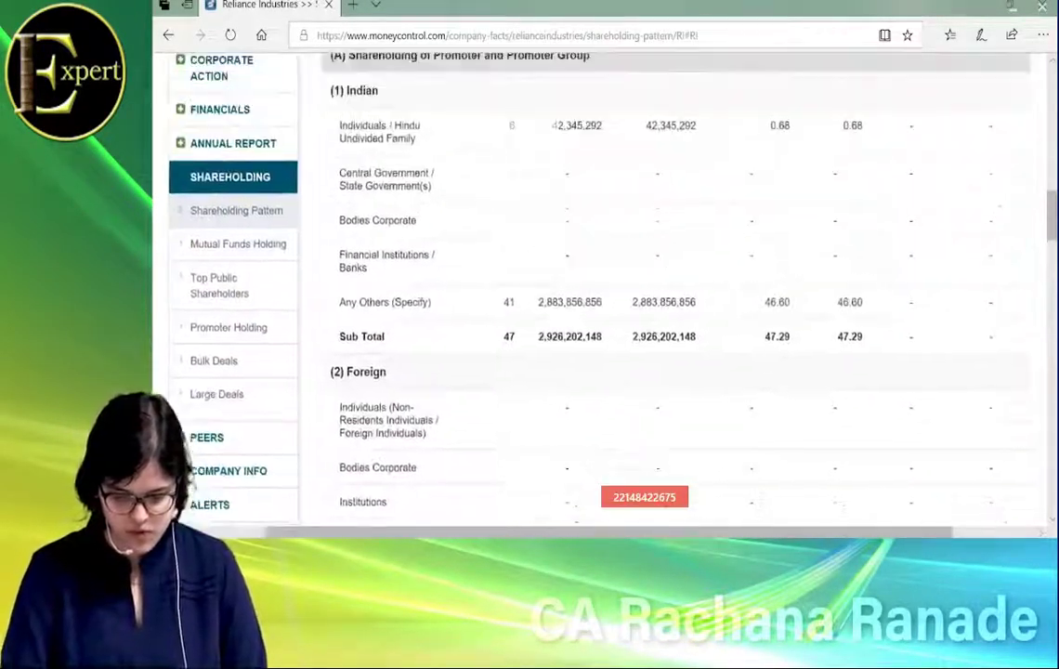
scroll(517, 355, "up", 3)
scroll(519, 347, "down", 5)
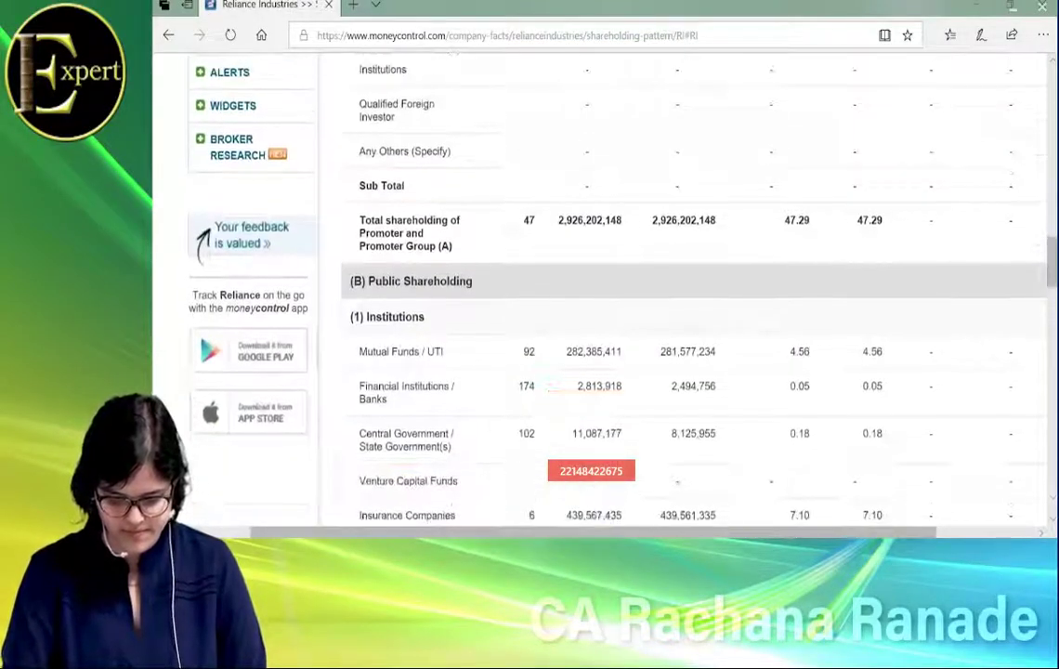
scroll(518, 347, "up", 7)
scroll(519, 348, "down", 10)
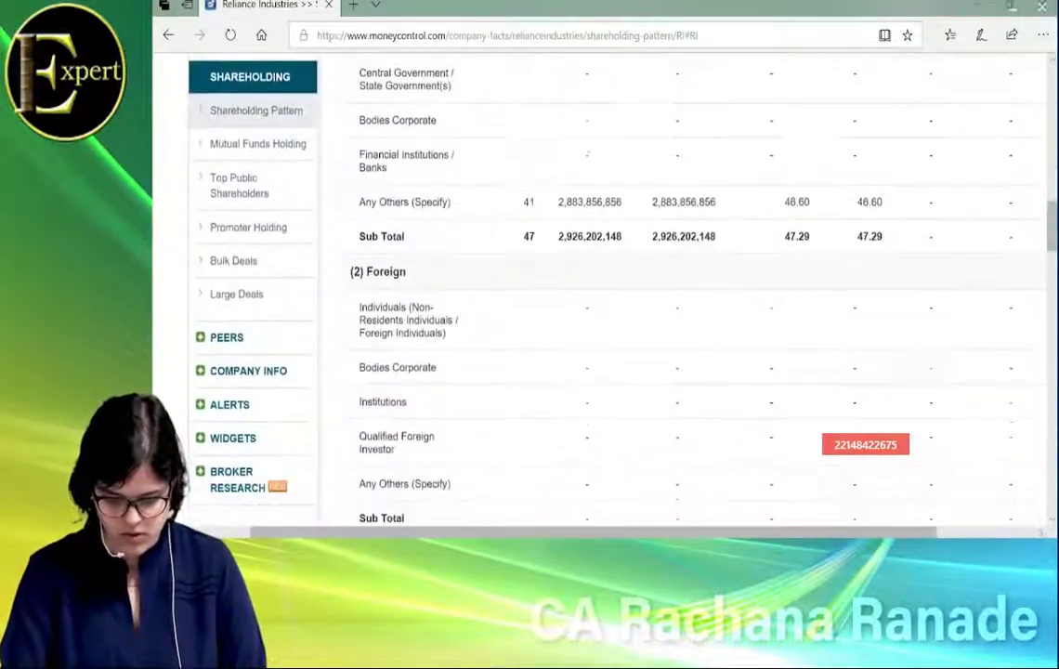
scroll(618, 264, "down", 10)
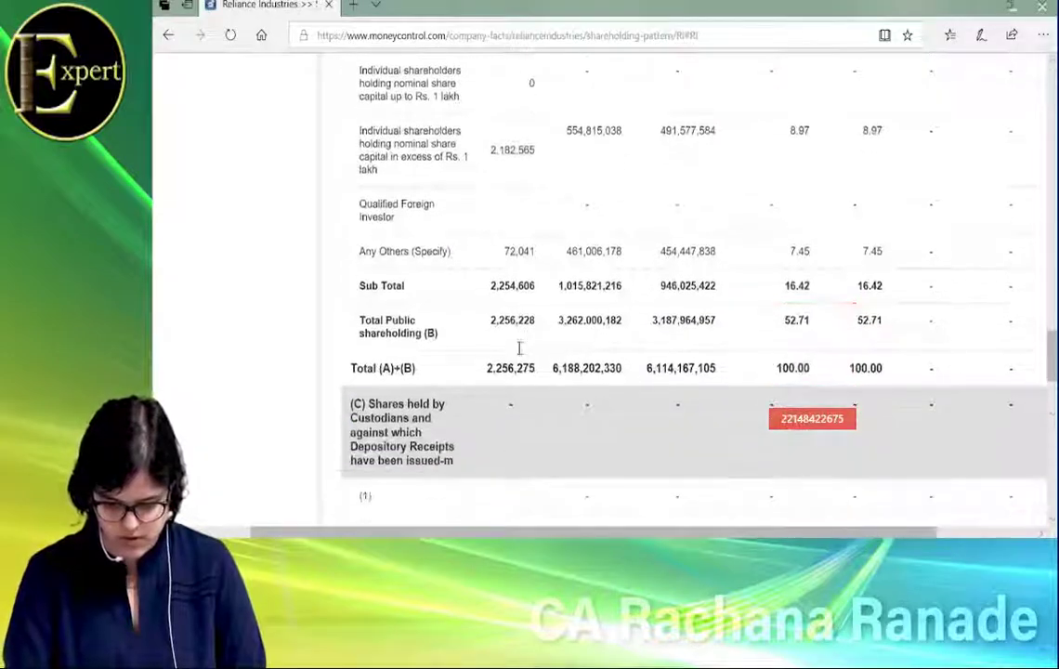
scroll(621, 418, "down", 3)
scroll(621, 418, "up", 4)
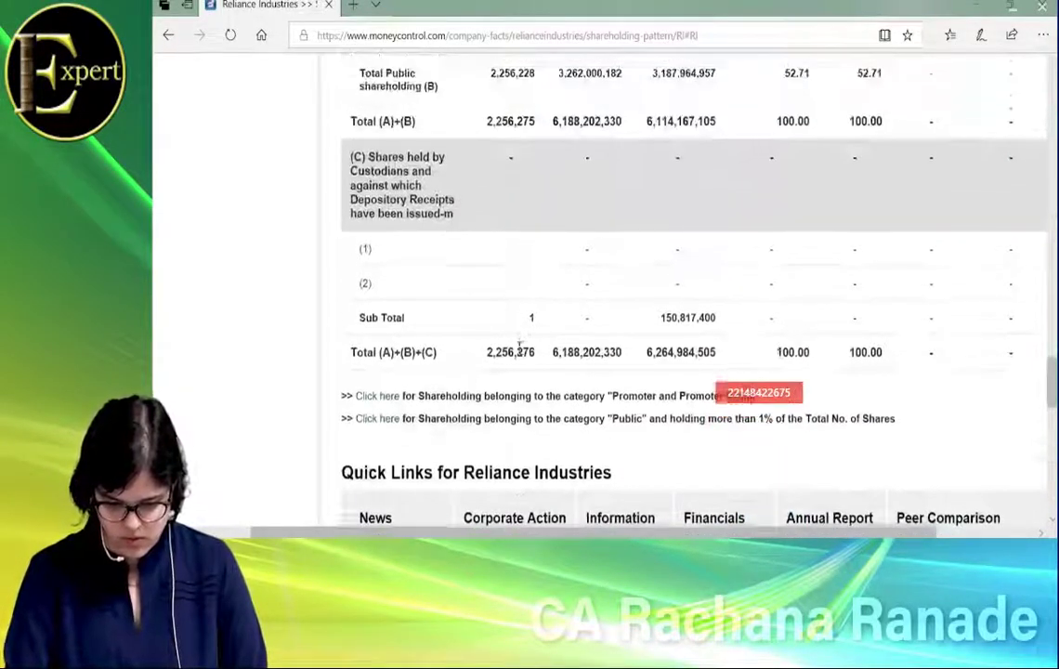
scroll(534, 377, "down", 4)
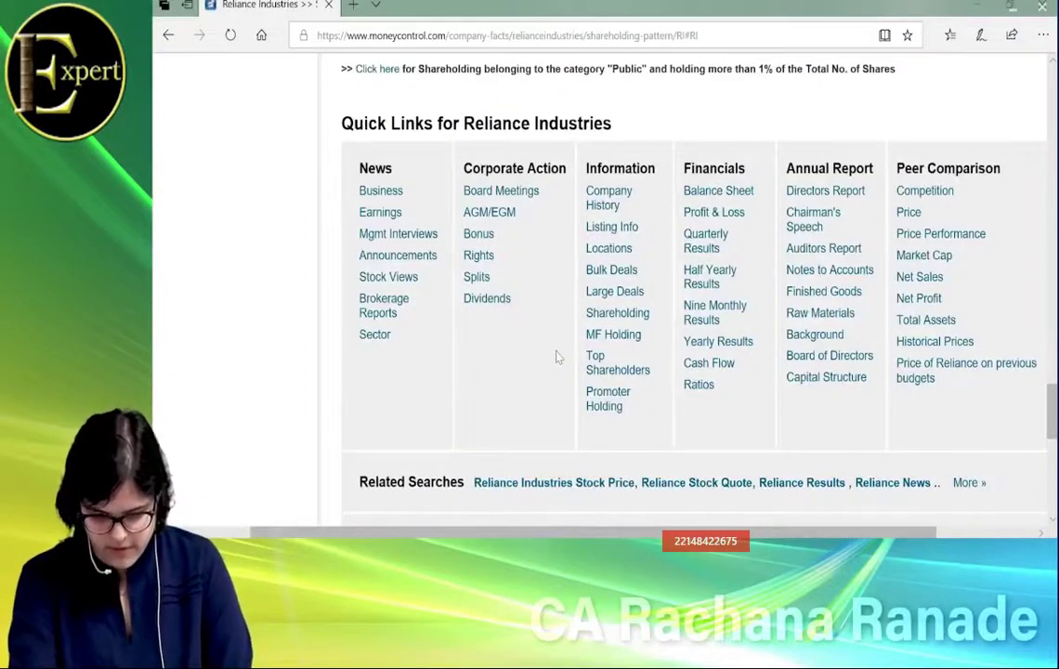
scroll(558, 355, "up", 5)
scroll(539, 362, "down", 1)
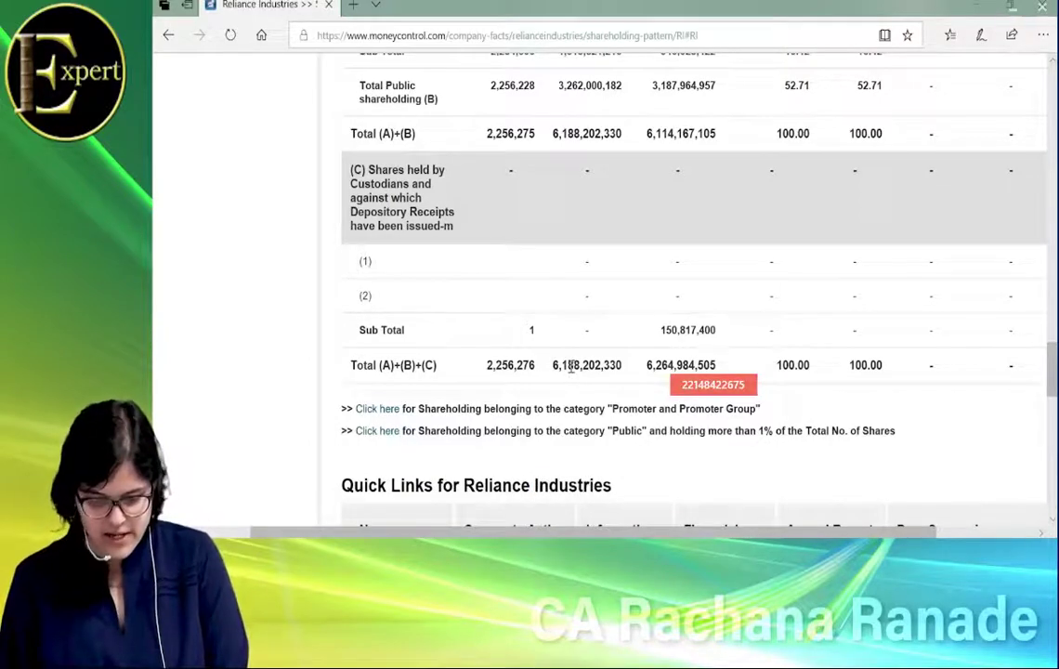
scroll(604, 390, "up", 4)
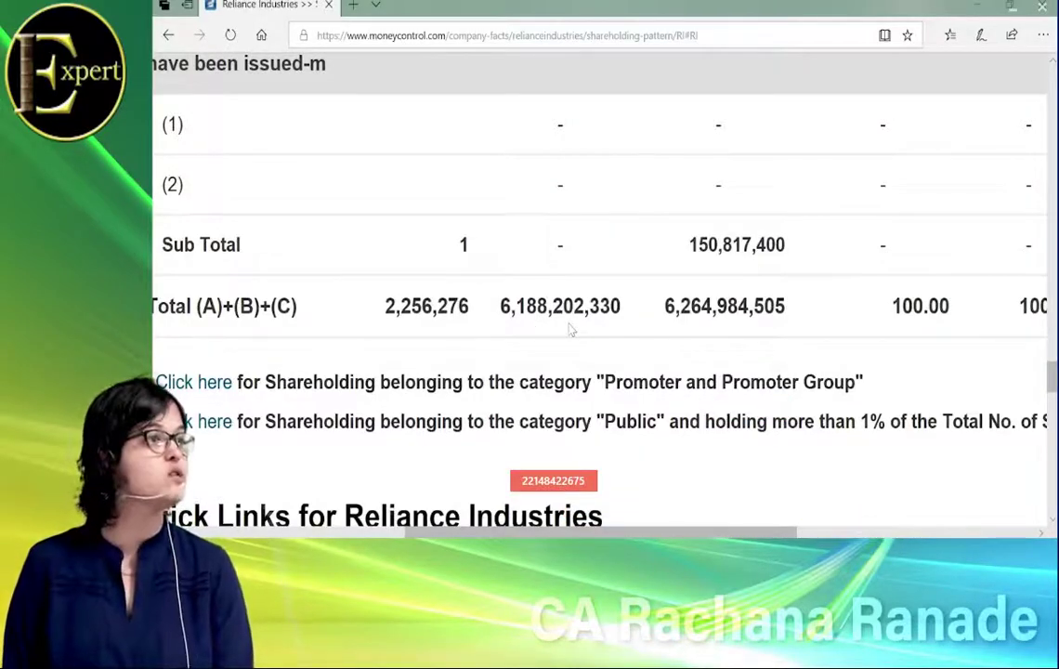
- Return to the Excel workbook and calculate the target price in F13 with the formula =F11/F12
key("alt+Tab")
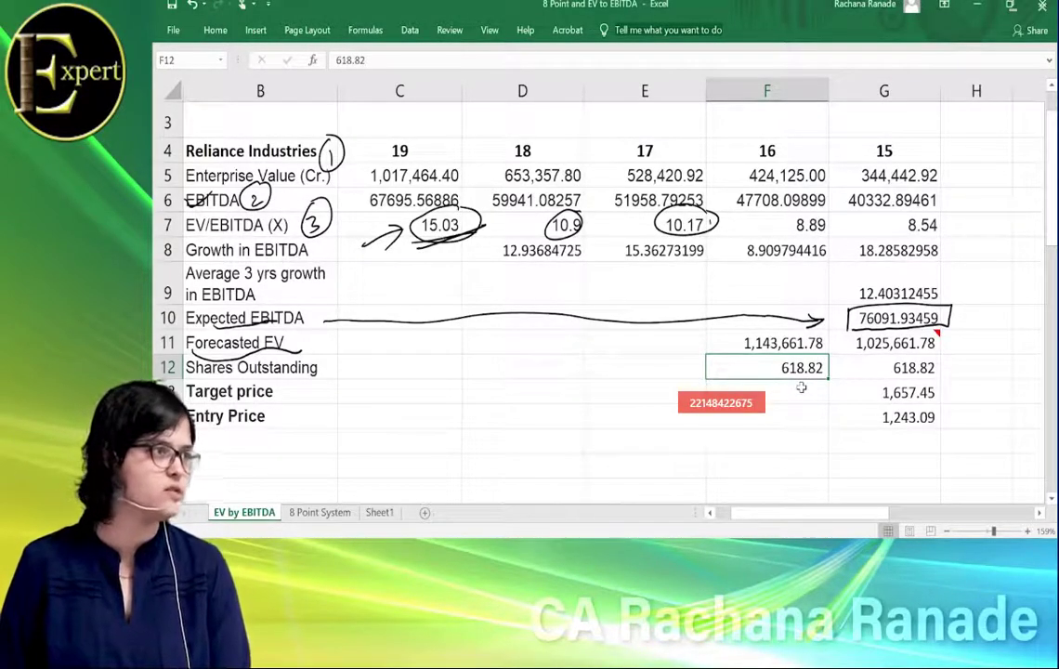
left_click(800, 390)
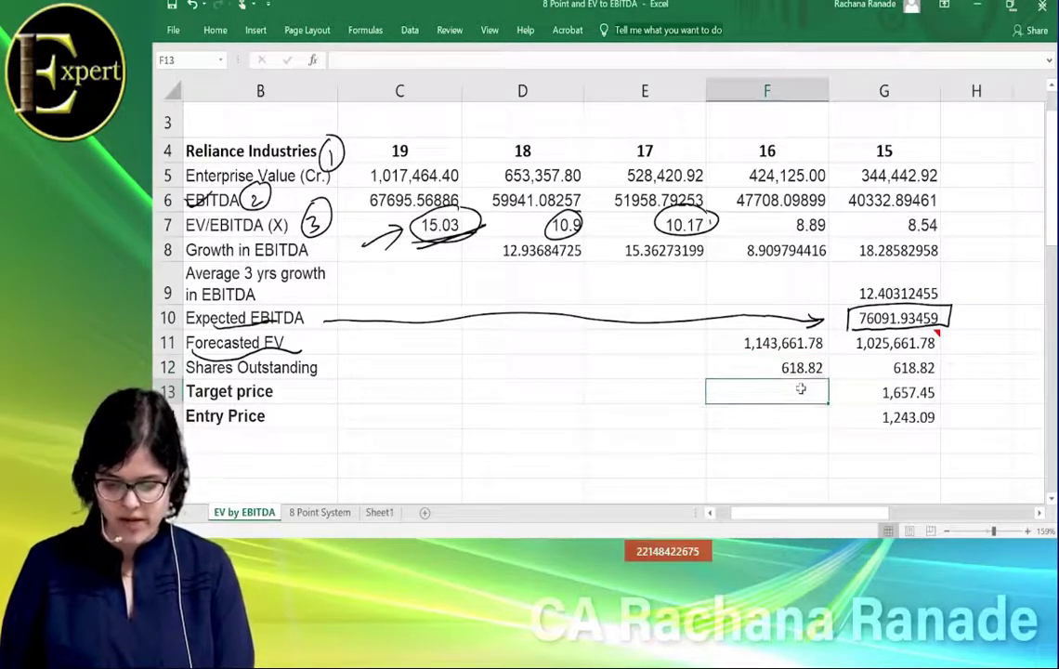
type("=")
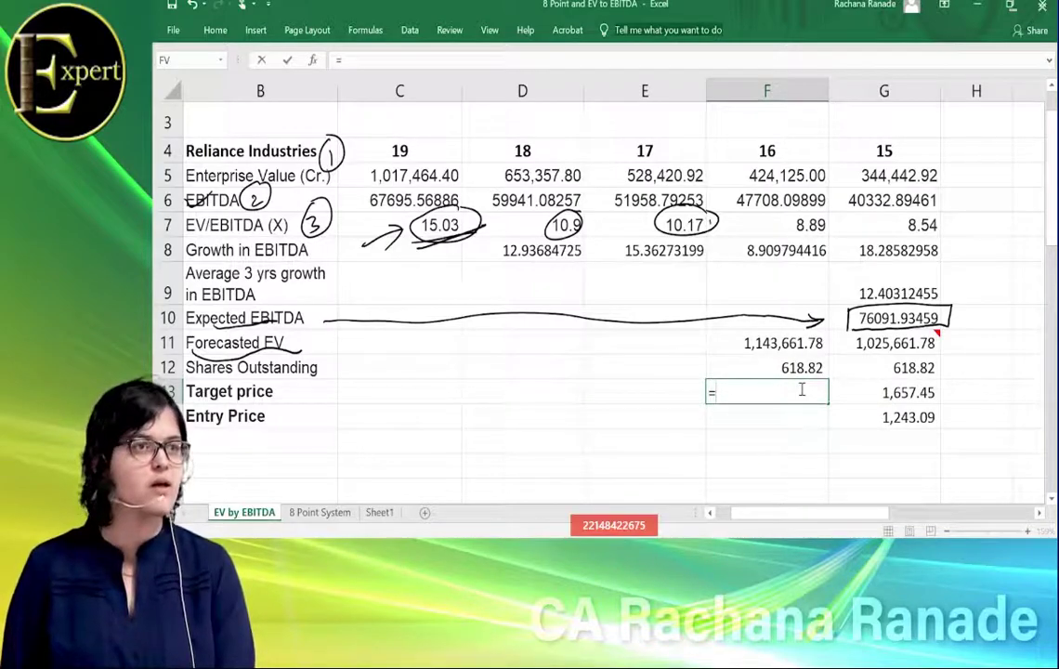
key("Up")
key("Up")
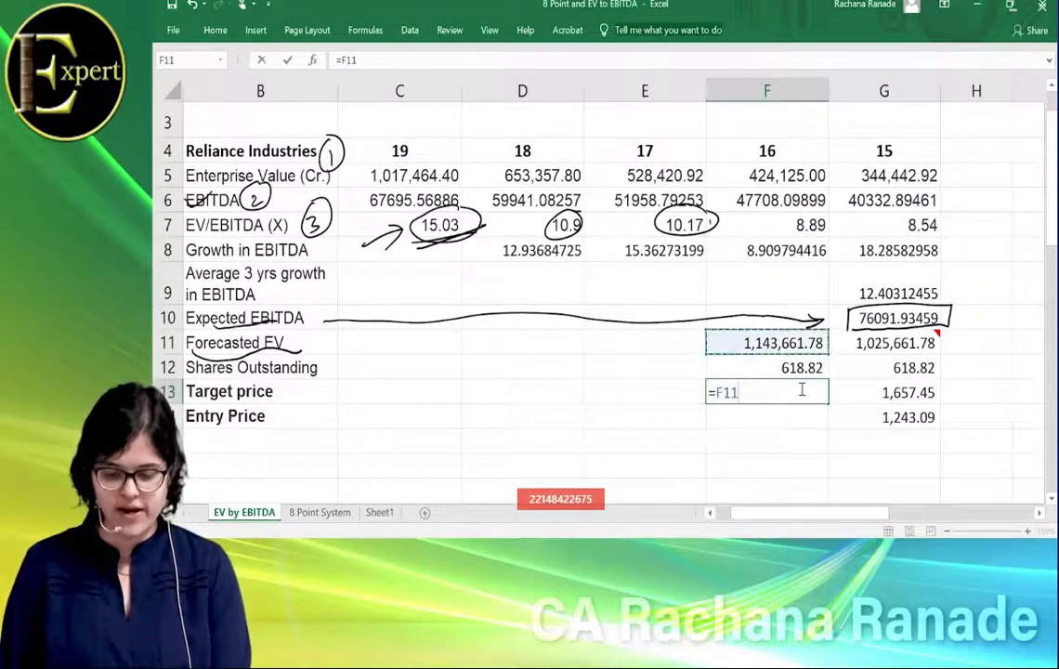
type("/")
key("Up")
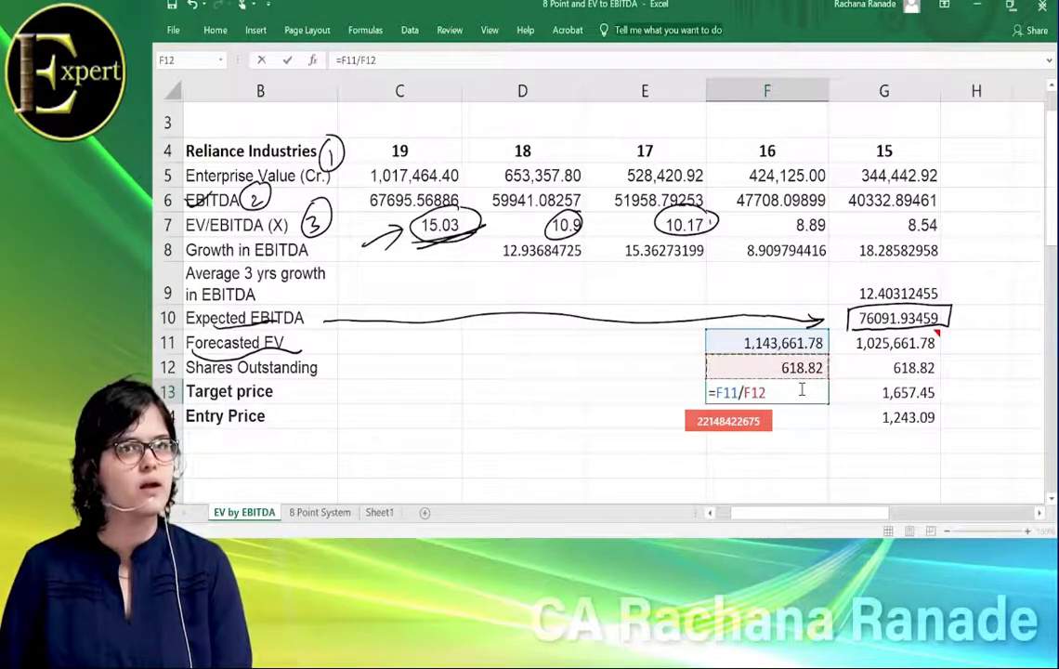
key("Return")
left_click(802, 391)
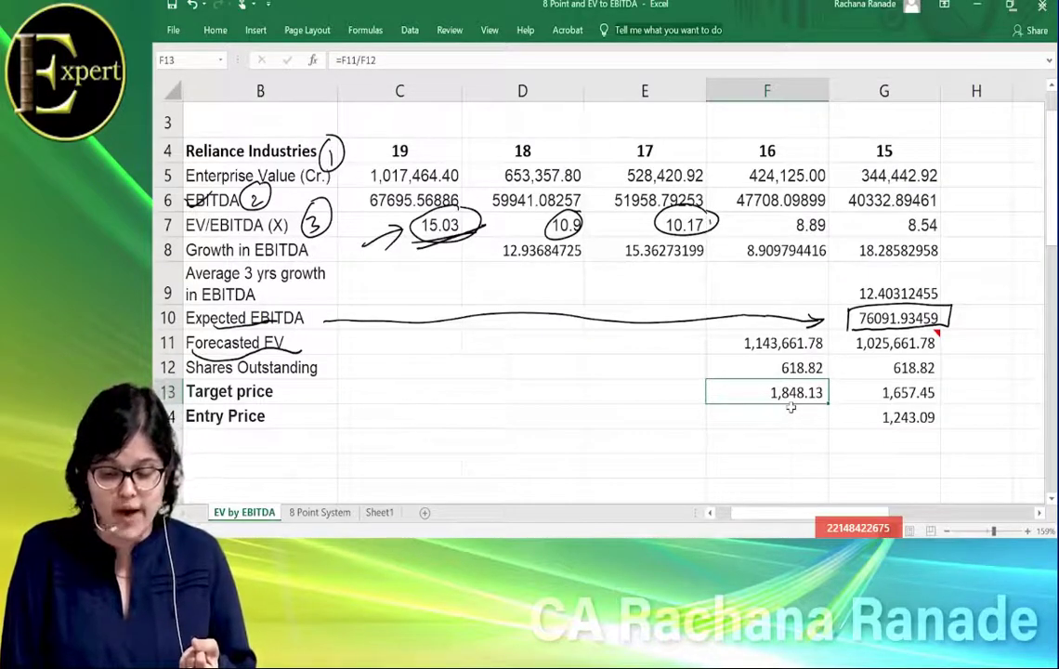
- Review the Forecasted EV formula in F11, highlight its whole row, and return to the target price in F13
left_click(747, 343)
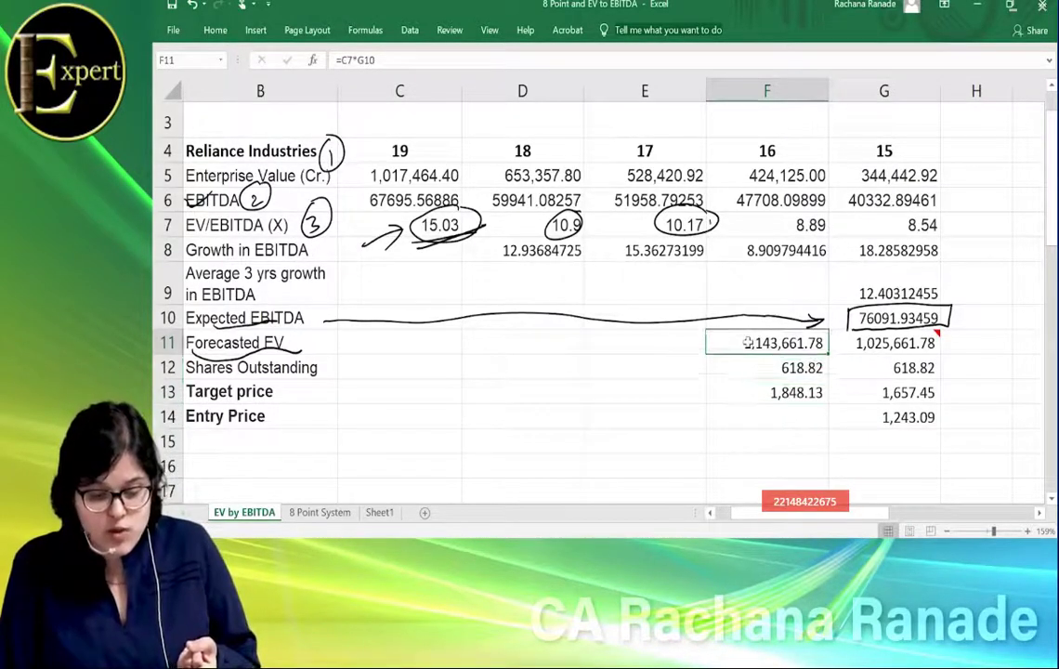
key("shift+space")
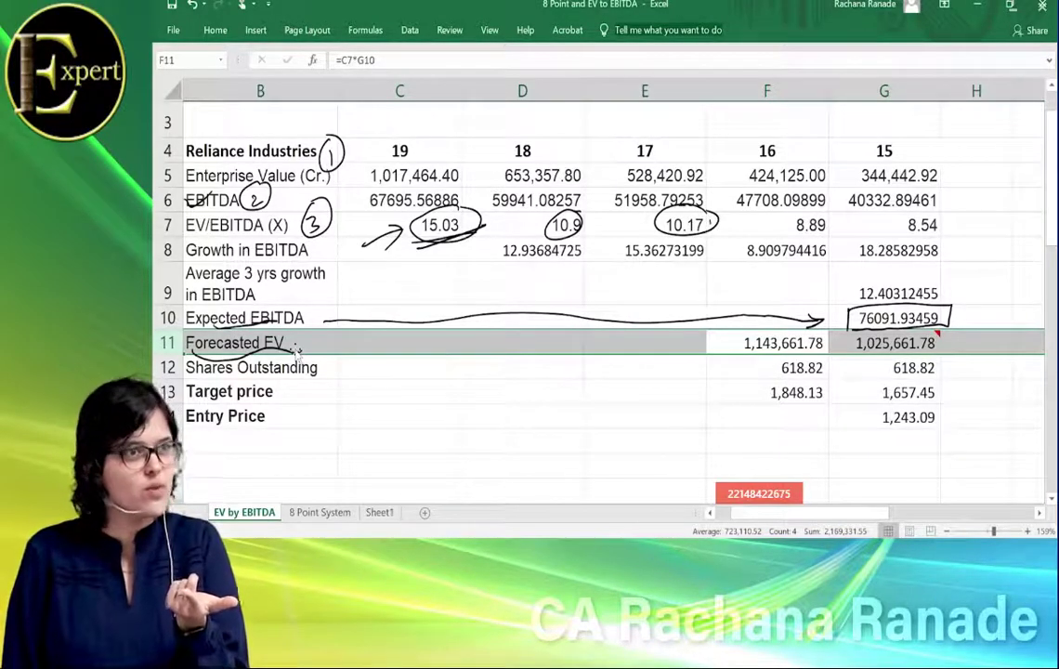
left_click_drag(296, 346, 302, 351)
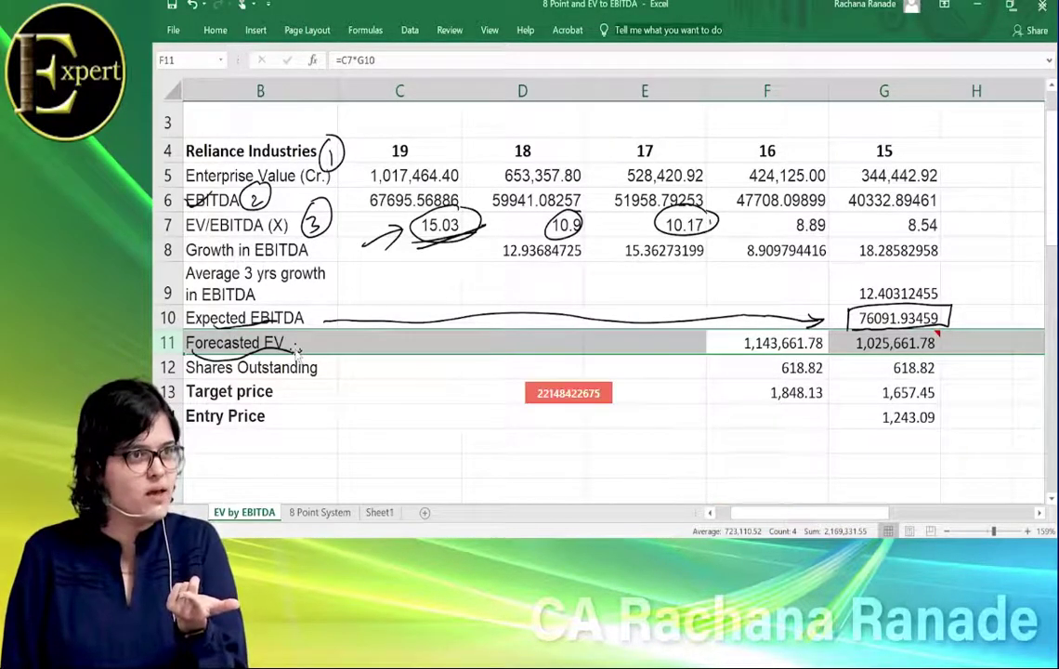
left_click(756, 399)
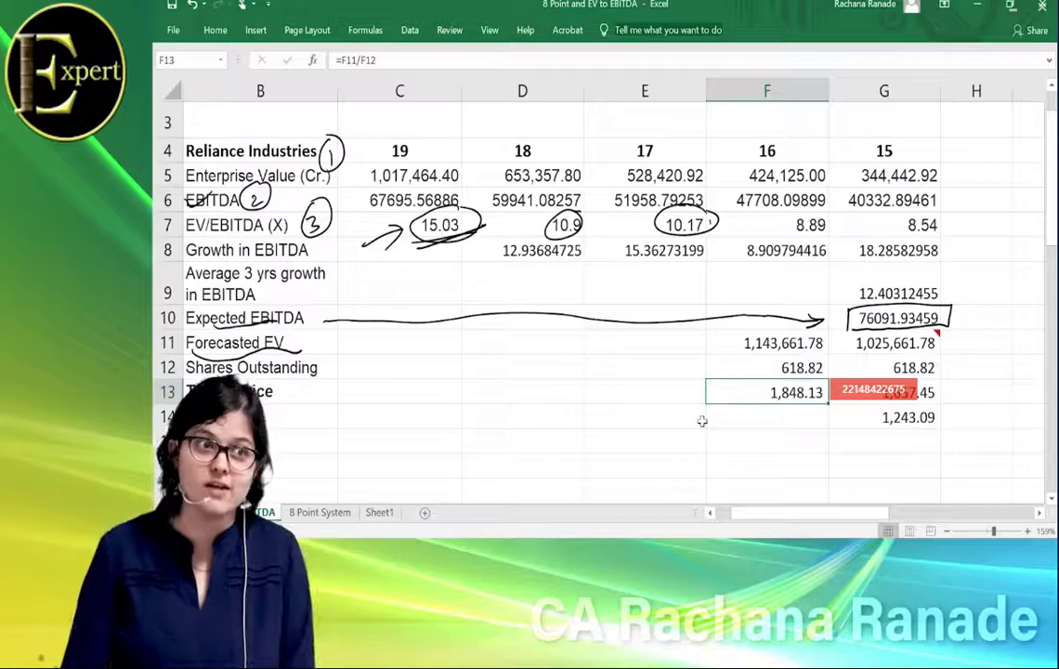
- Switch to the browser with the Moneycontrol page and enlarge the current BSE and NSE share prices of Reliance Industries
key("alt+Tab")
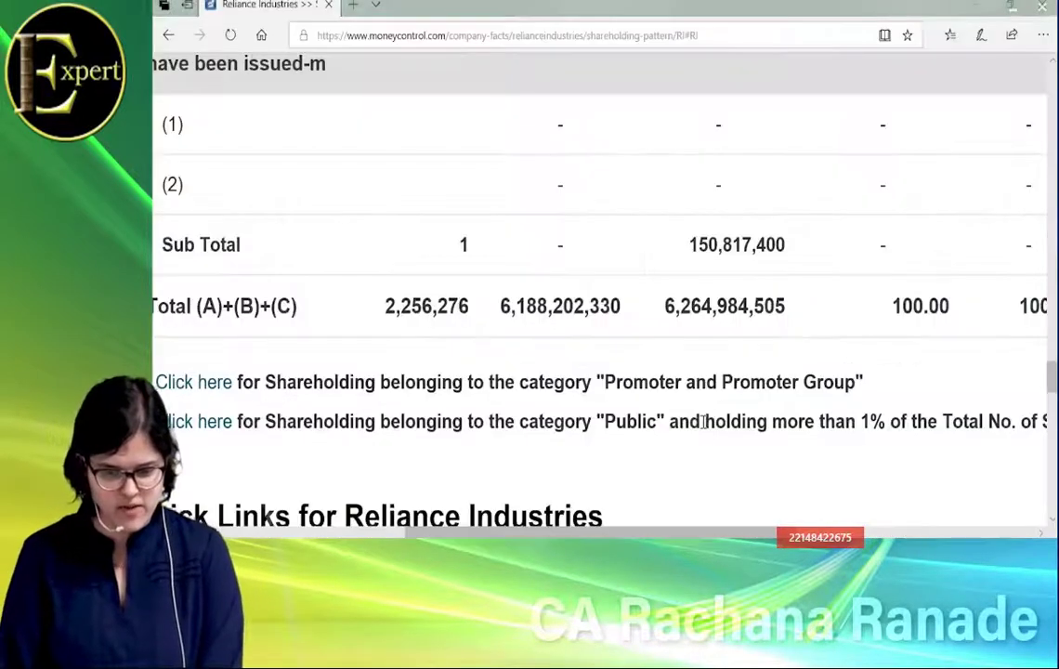
scroll(703, 421, "up", 15)
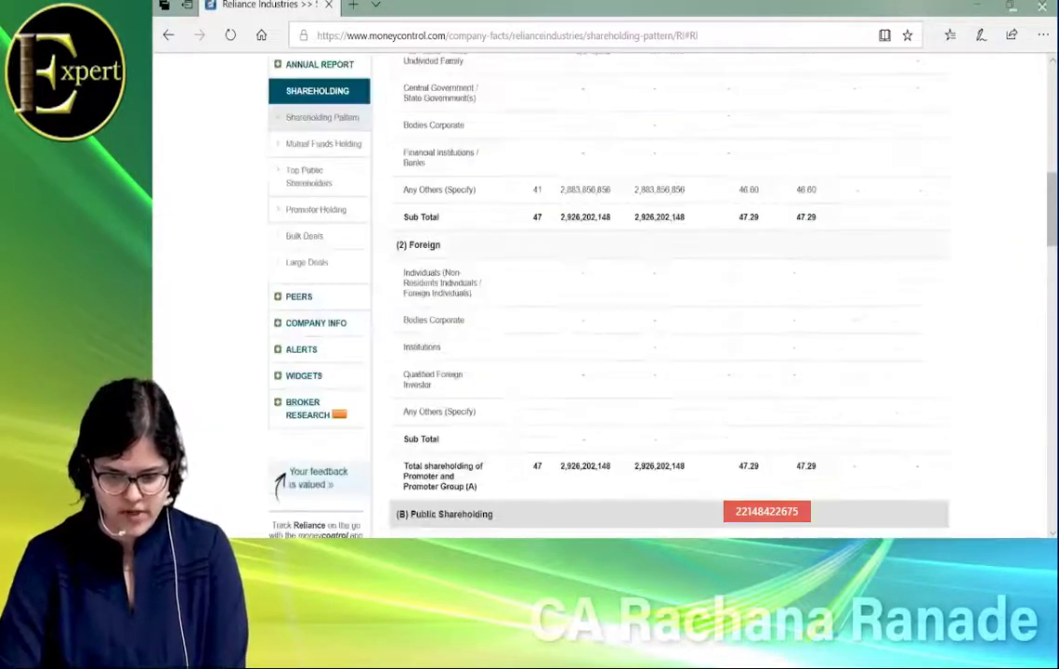
key("ctrl+plus")
key("ctrl+plus")
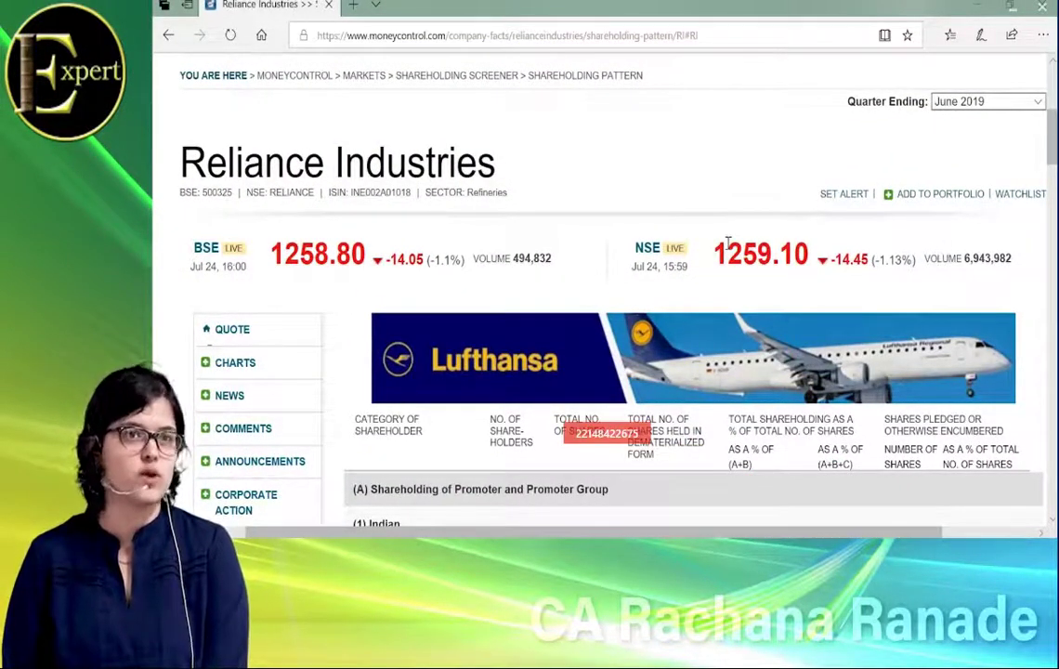
- Return to the Excel workbook and calculate the entry price in F14 with the formula =F13*.75
key("alt+Tab")
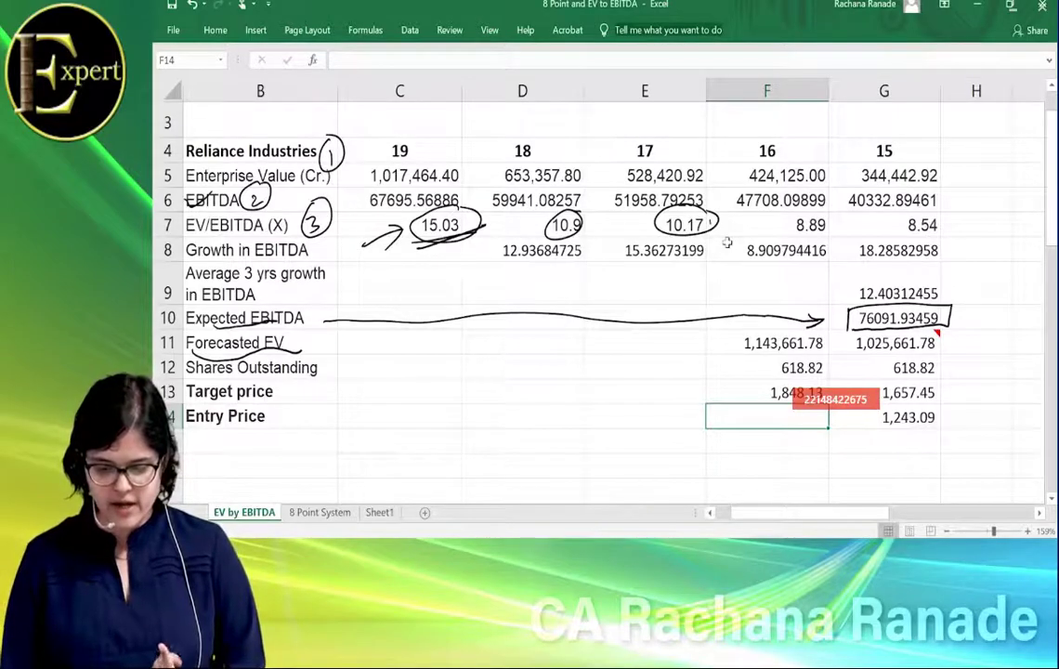
key("Up")
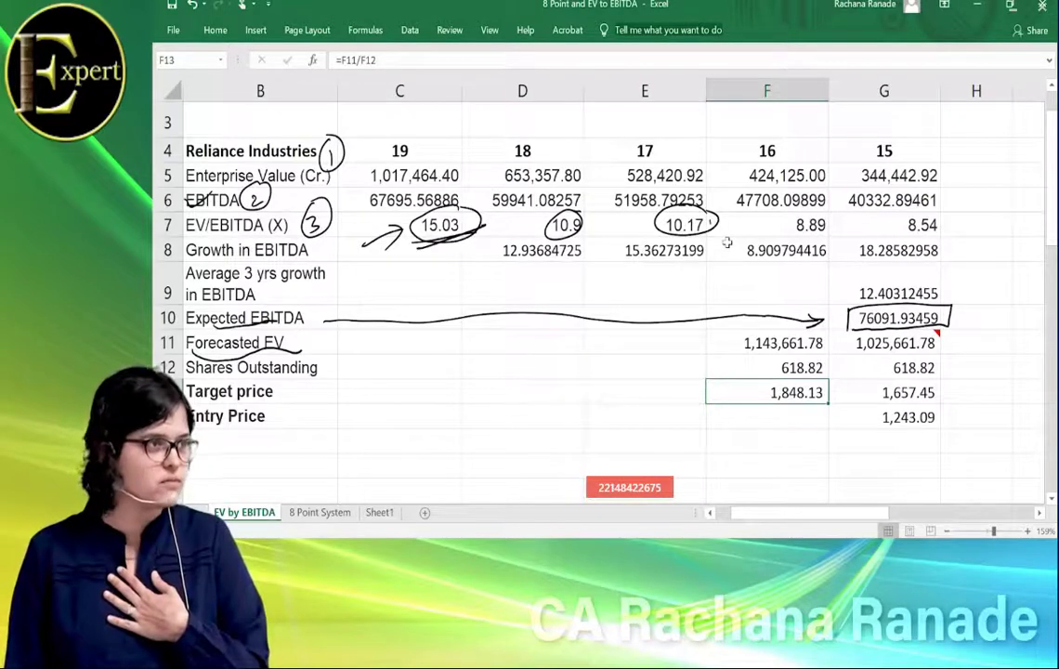
key("Down")
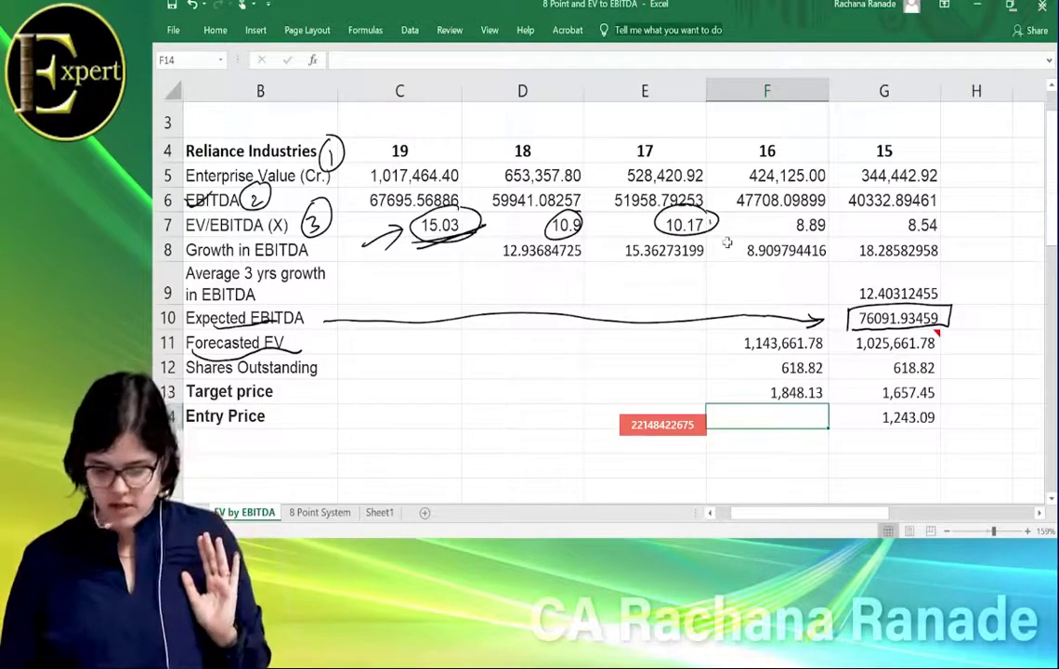
type("=")
key("Up")
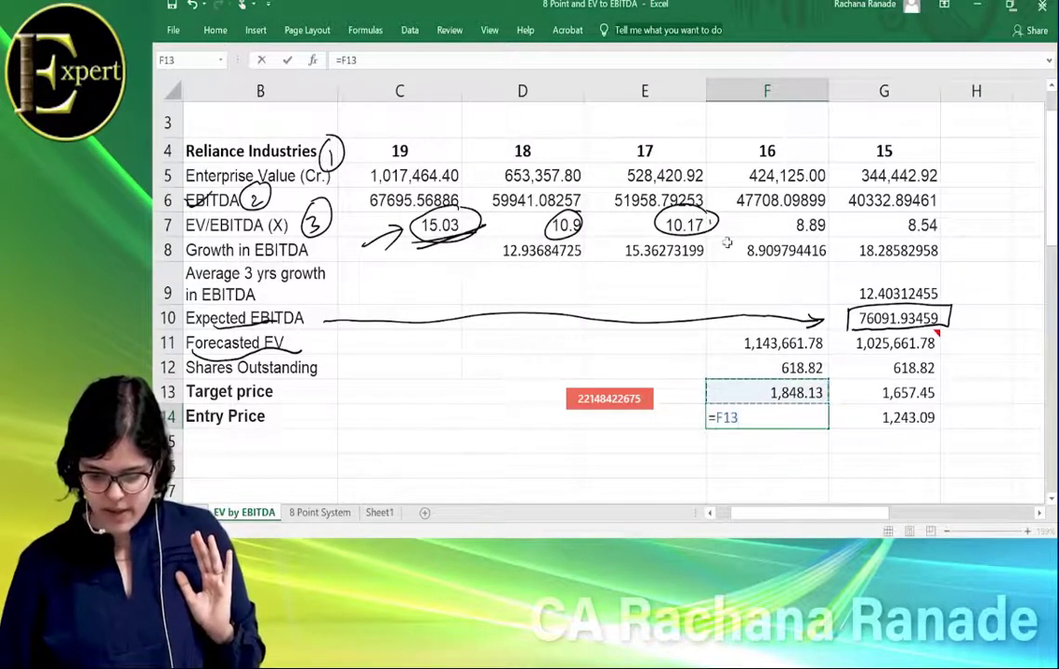
type("*")
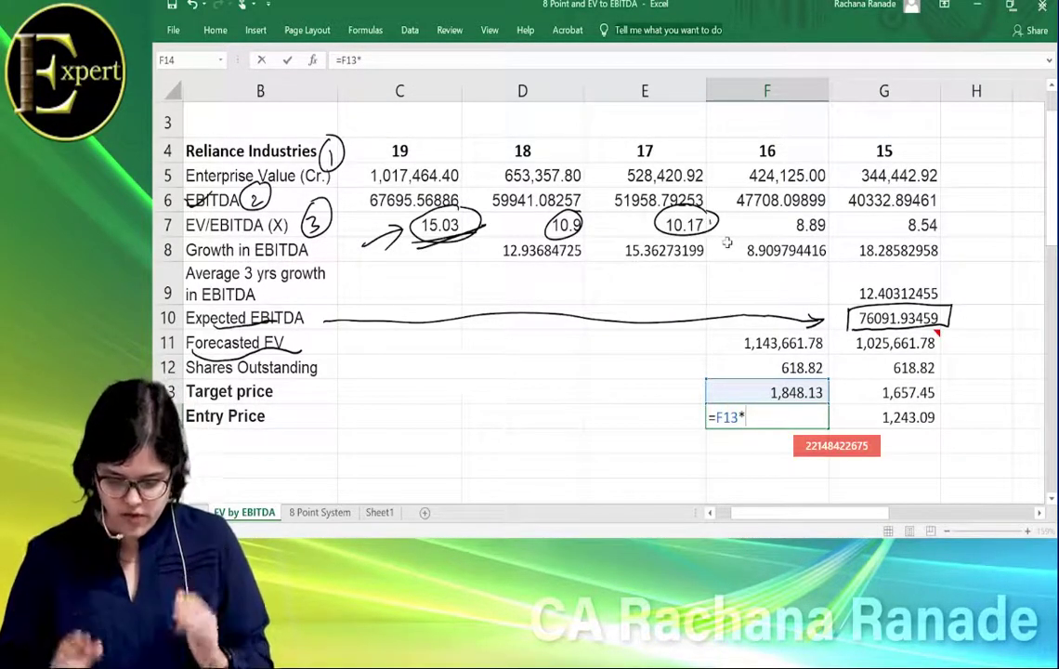
type(".75")
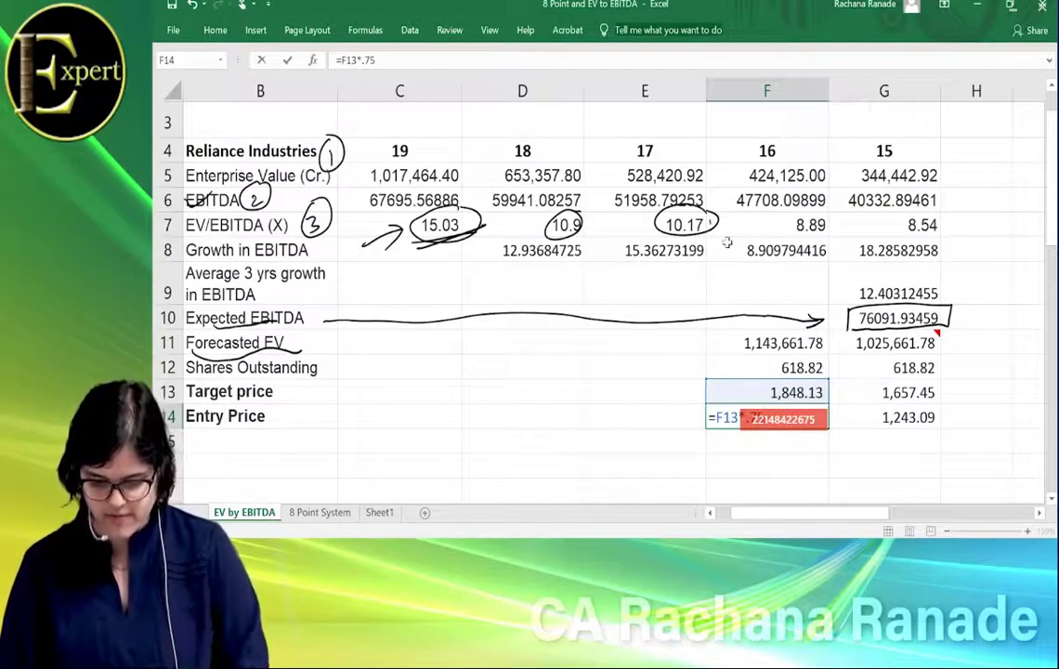
key("Return")
- Review the Entry Price row, compare F14 with the current share price on Moneycontrol, and return to the workbook
key("Up")
key("Left")
key("Left")
key("Left")
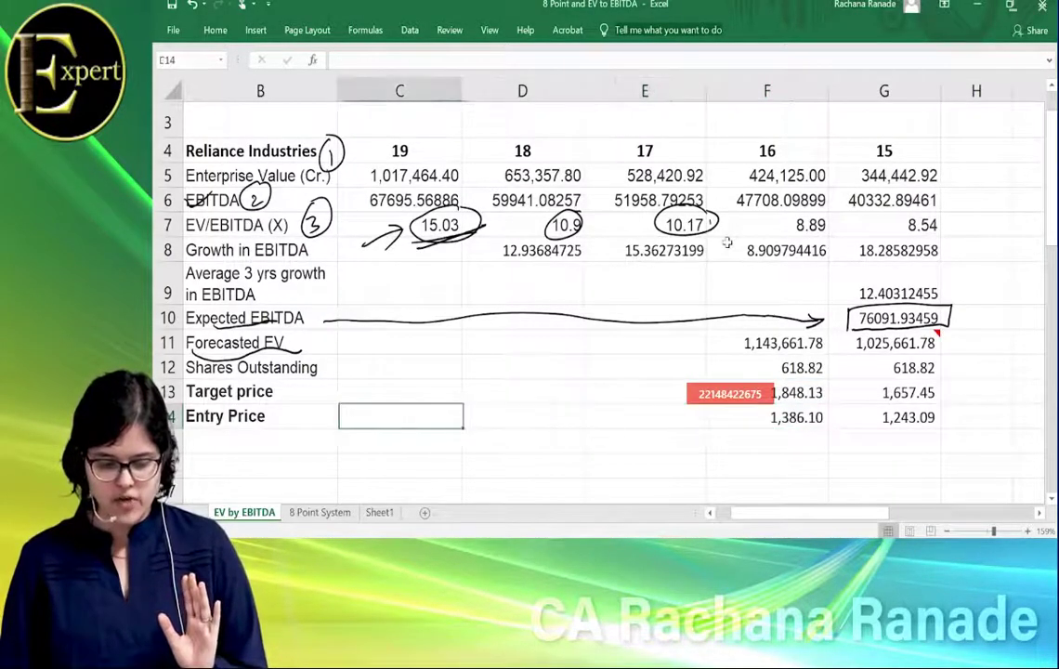
key("Left")
key("Right")
key("Right")
key("Right")
key("Right")
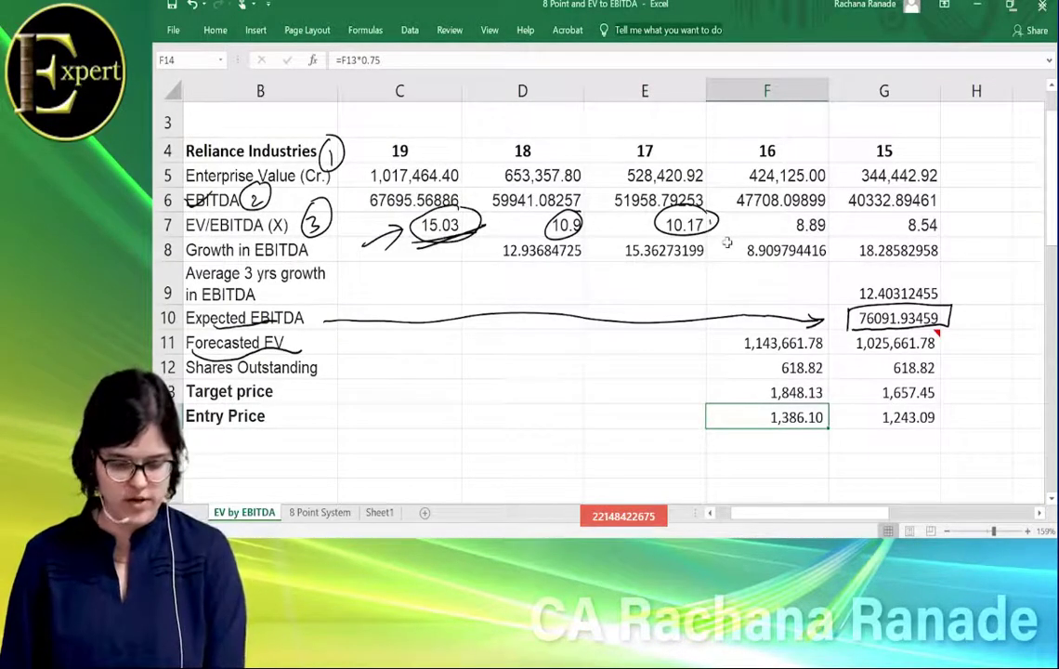
key("alt+Tab")
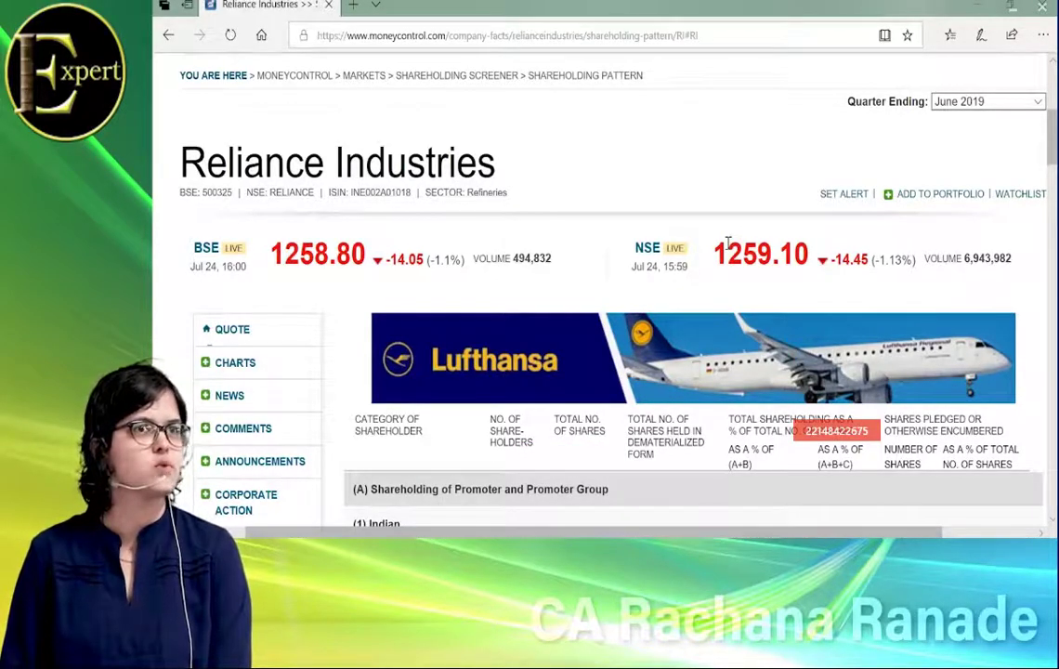
key("alt+Tab")
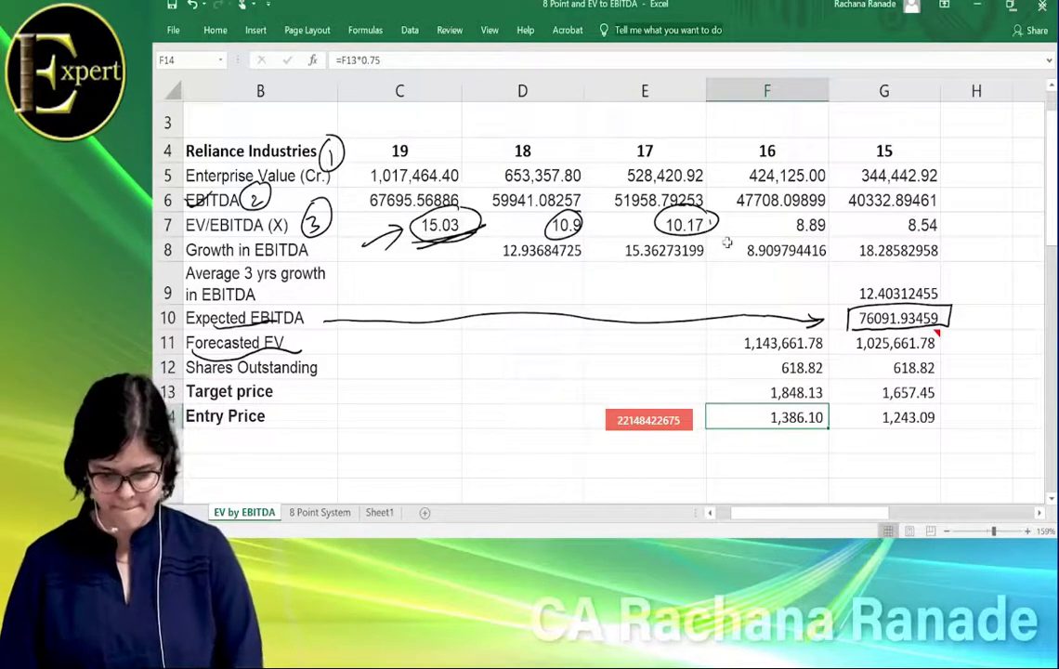
- Compare the Forecasted EV formulas in F11 and G11 and read the comment attached to G11
left_click(764, 343)
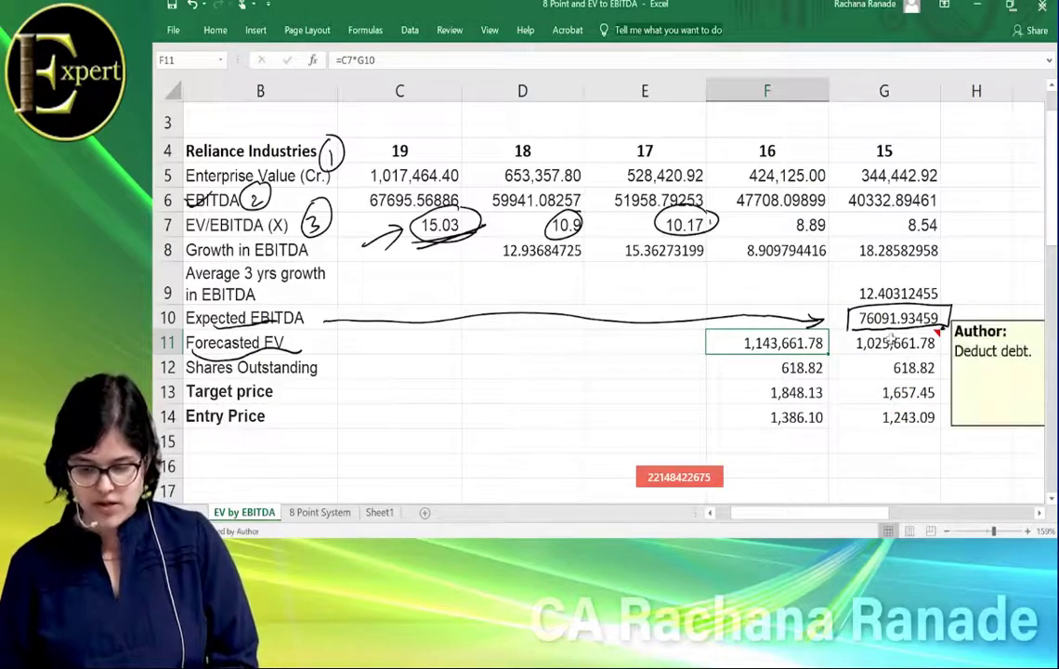
left_click(890, 342)
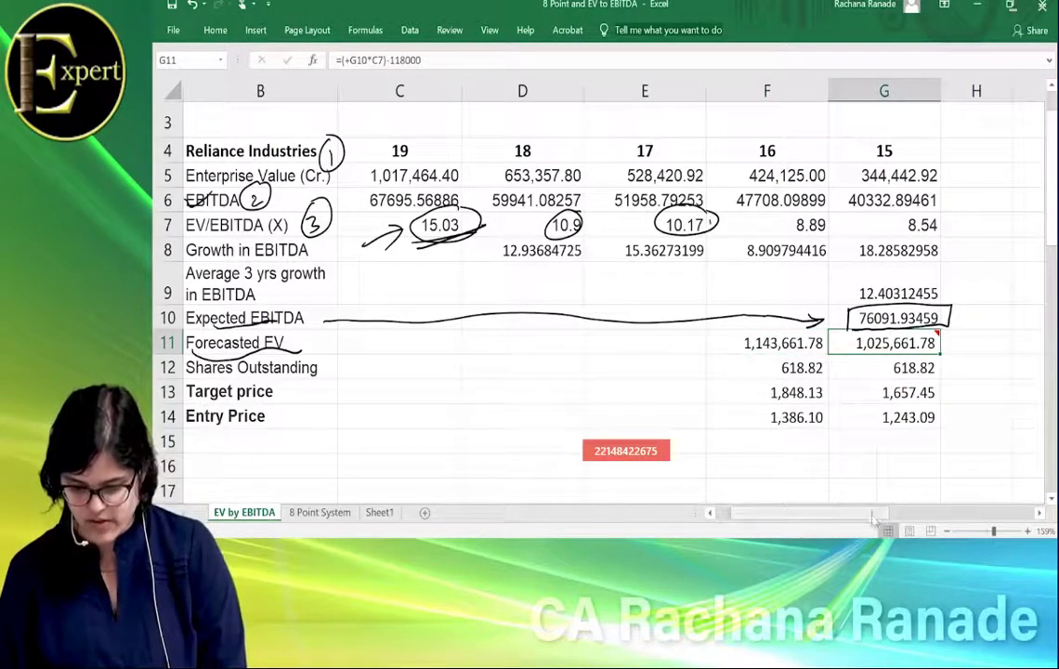
left_click_drag(873, 524, 901, 525)
mouse_move(594, 346)
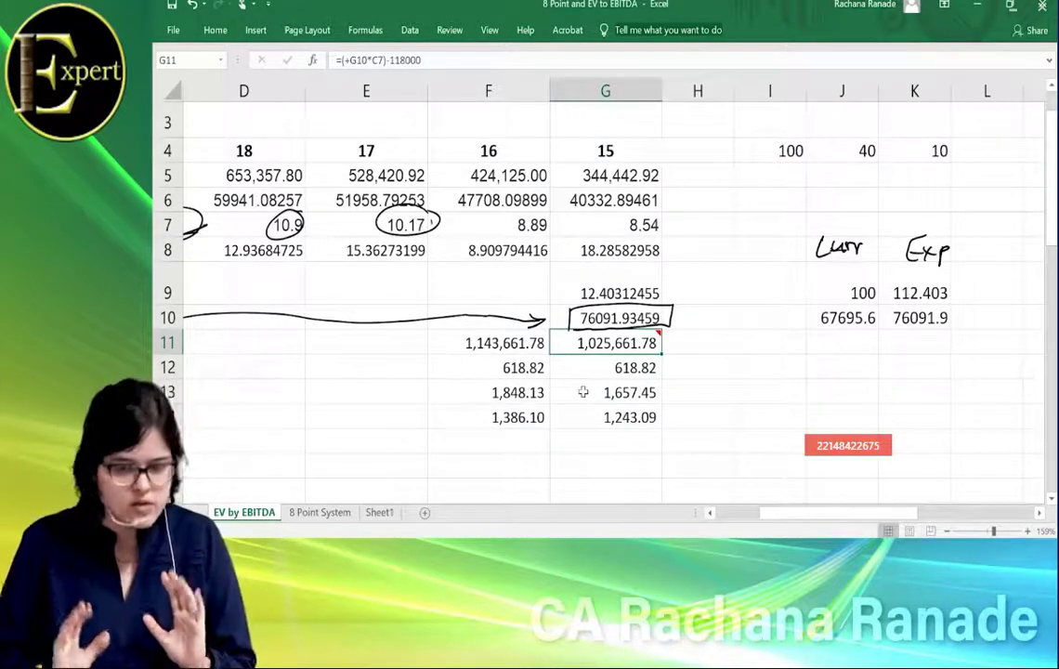
mouse_move(615, 346)
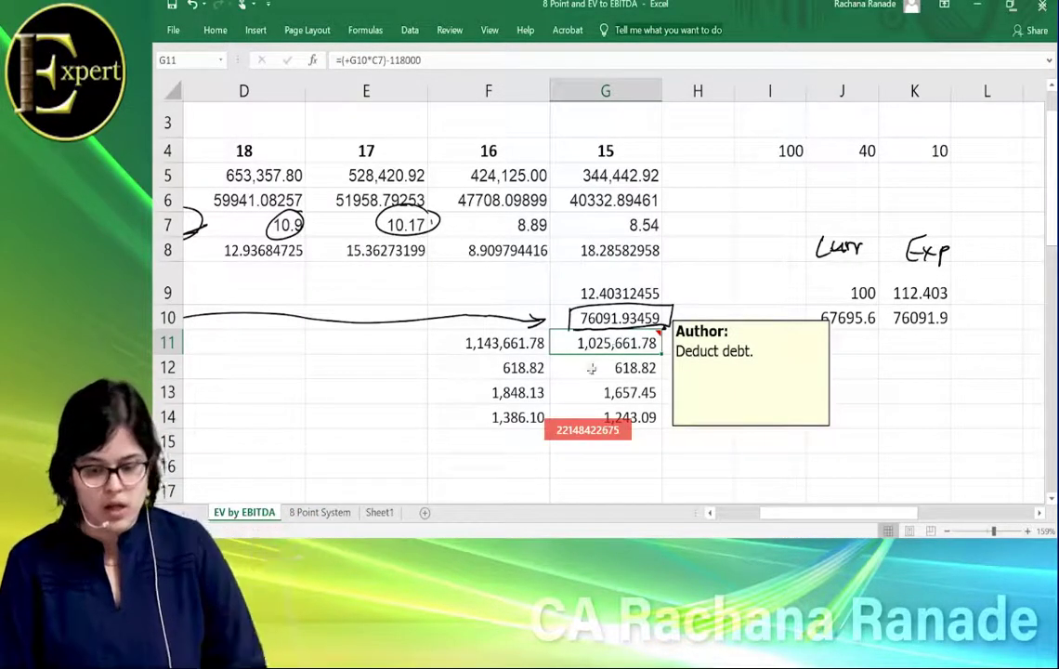
scroll(851, 501, "left", 3)
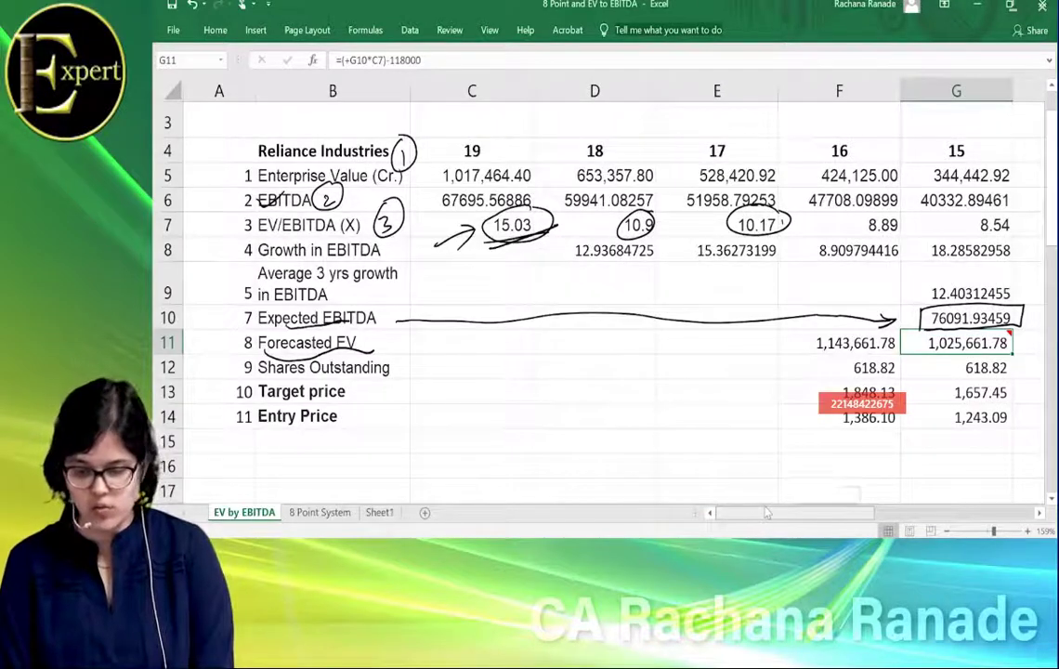
- Format the Expected EBITDA value in G10 with the comma number style
key("Up")
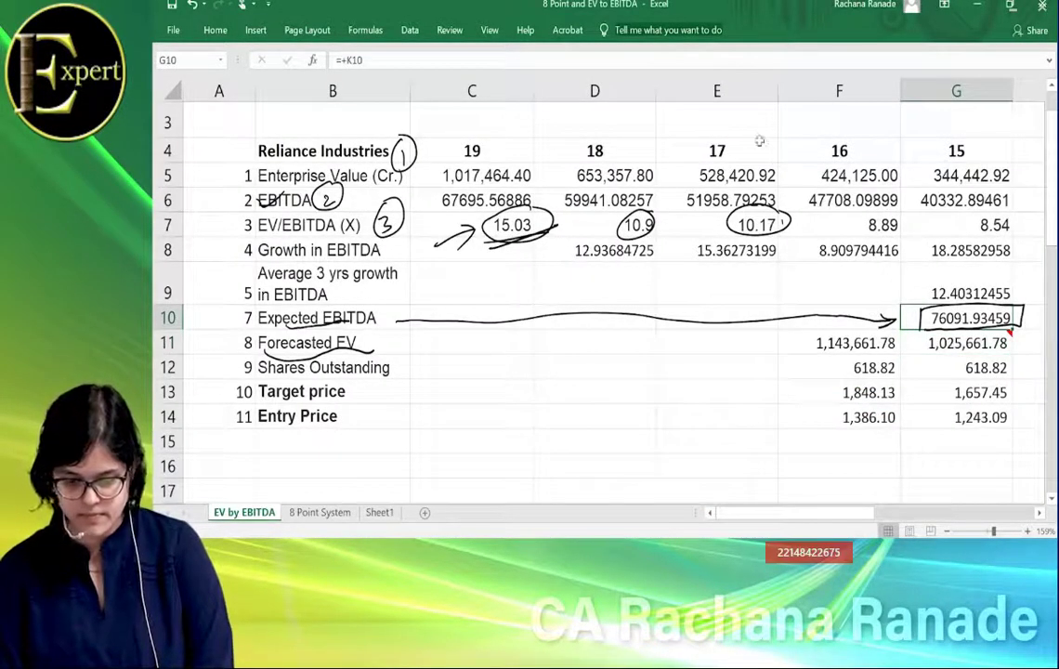
left_click(214, 30)
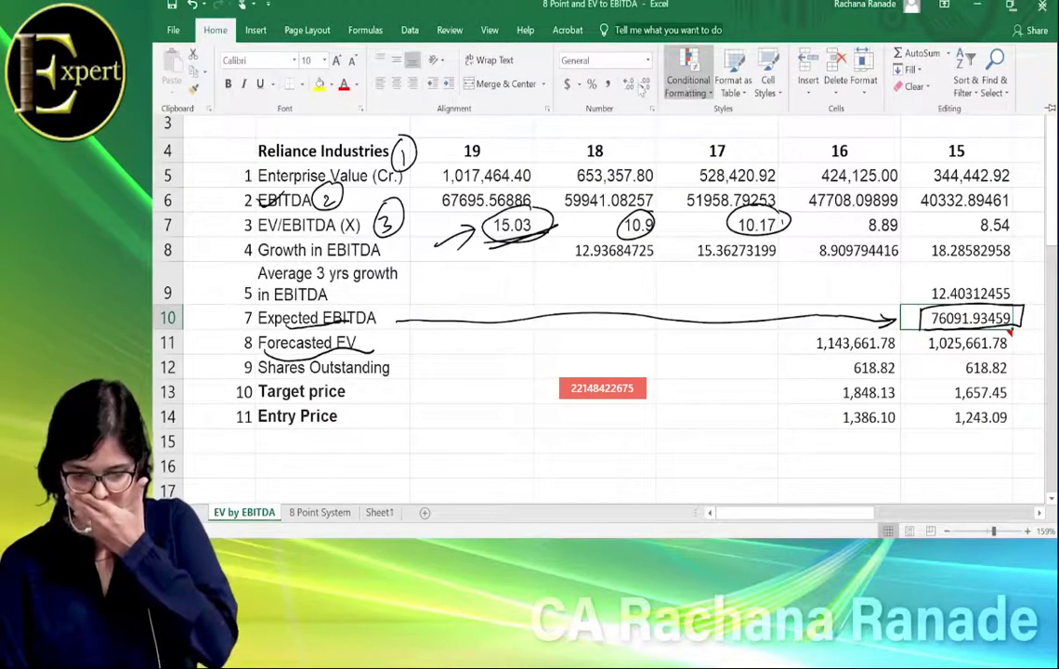
left_click(610, 84)
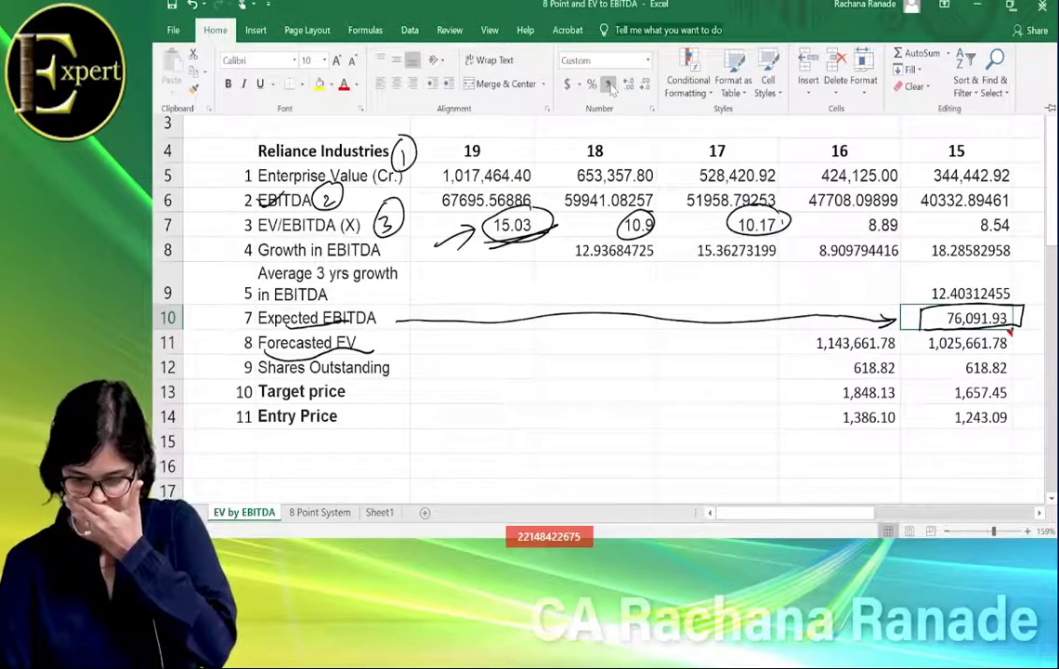
left_click(952, 323)
- Recheck the Forecasted EV in F11 and trace the cell references and debt deduction inside the G11 formula
scroll(956, 346, "right", 3)
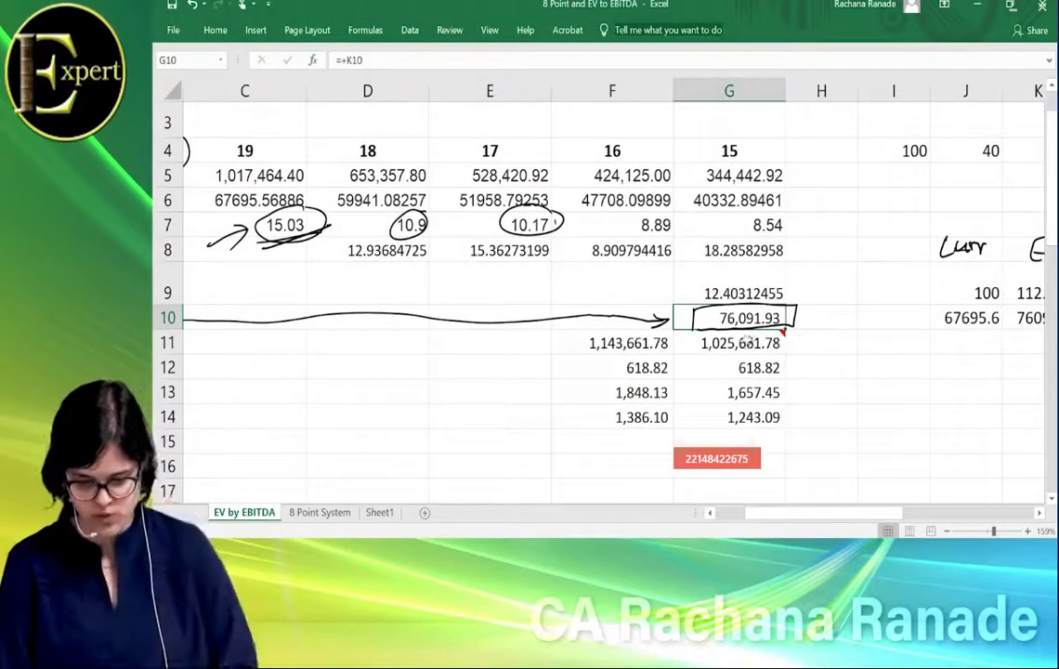
left_click(632, 348)
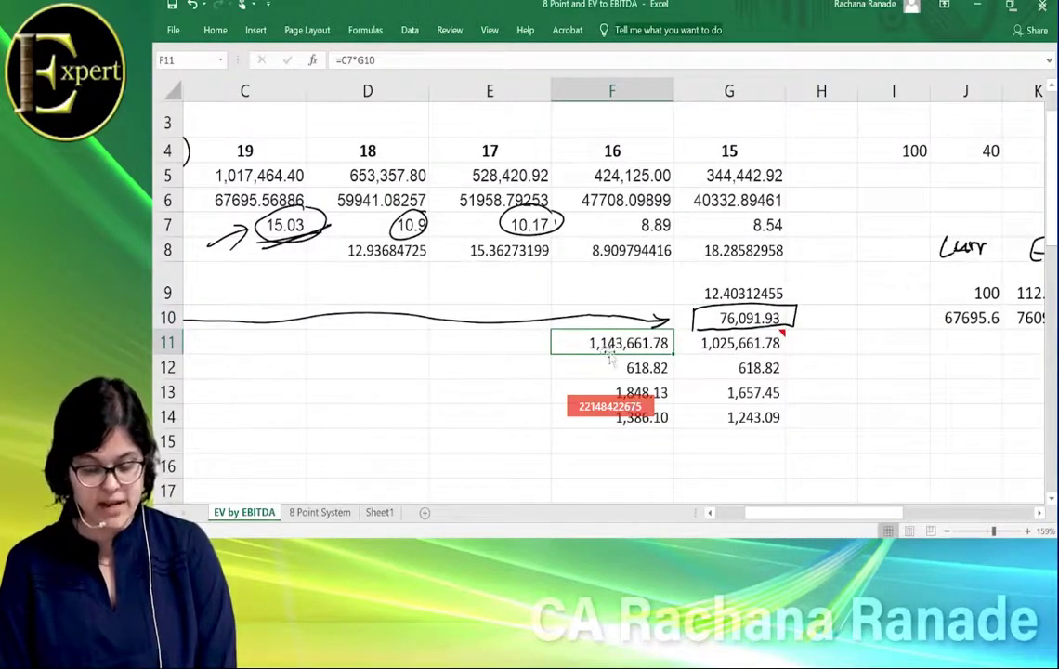
left_click(716, 345)
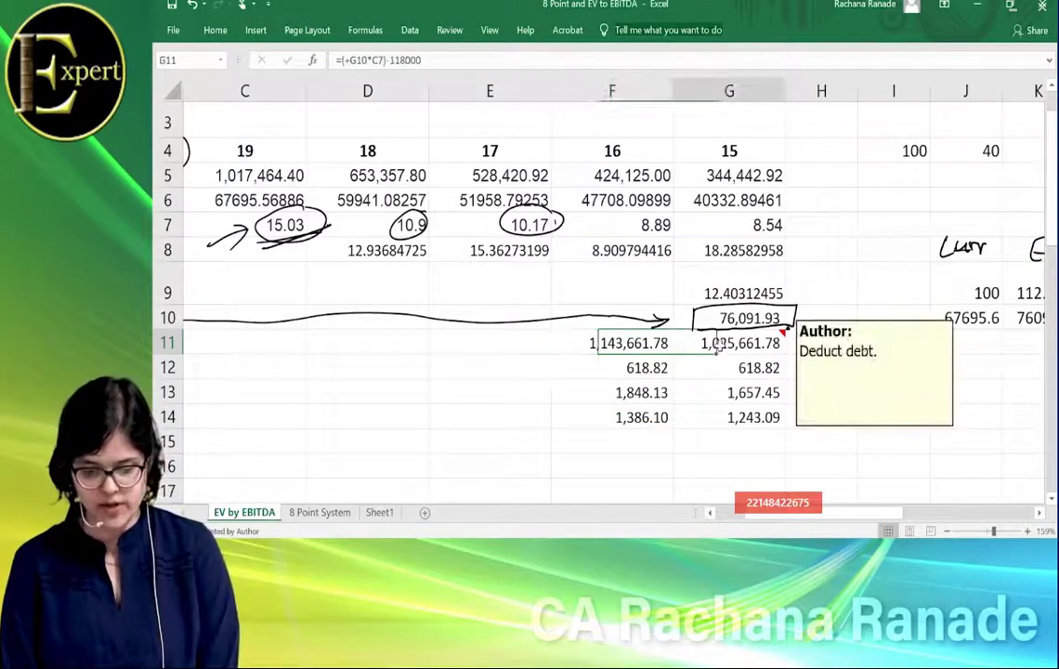
double_click(721, 346)
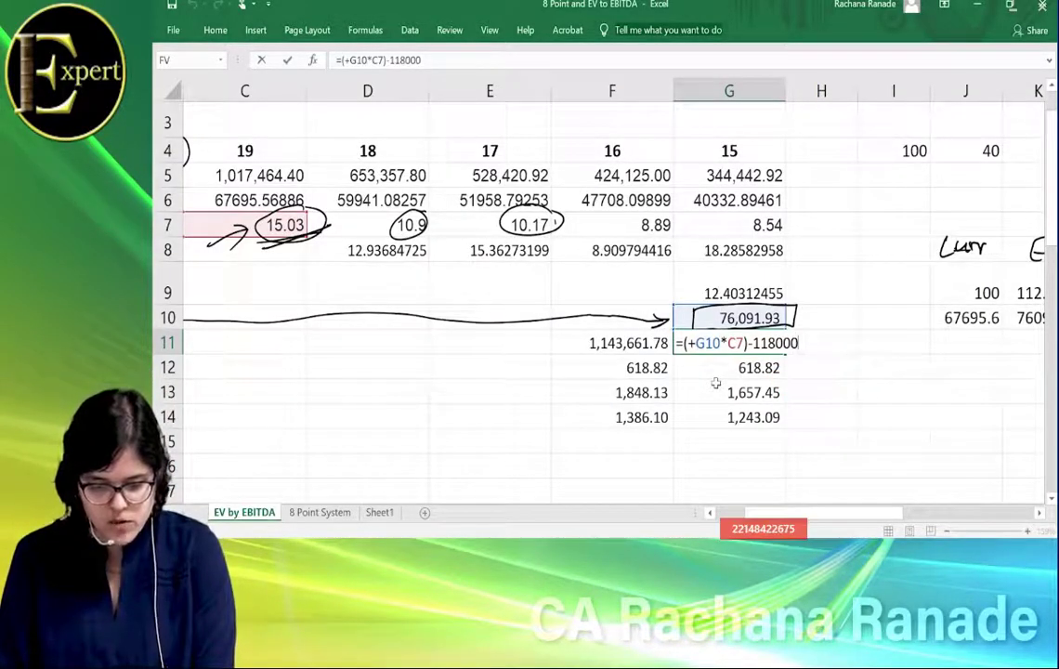
key("ctrl+Return")
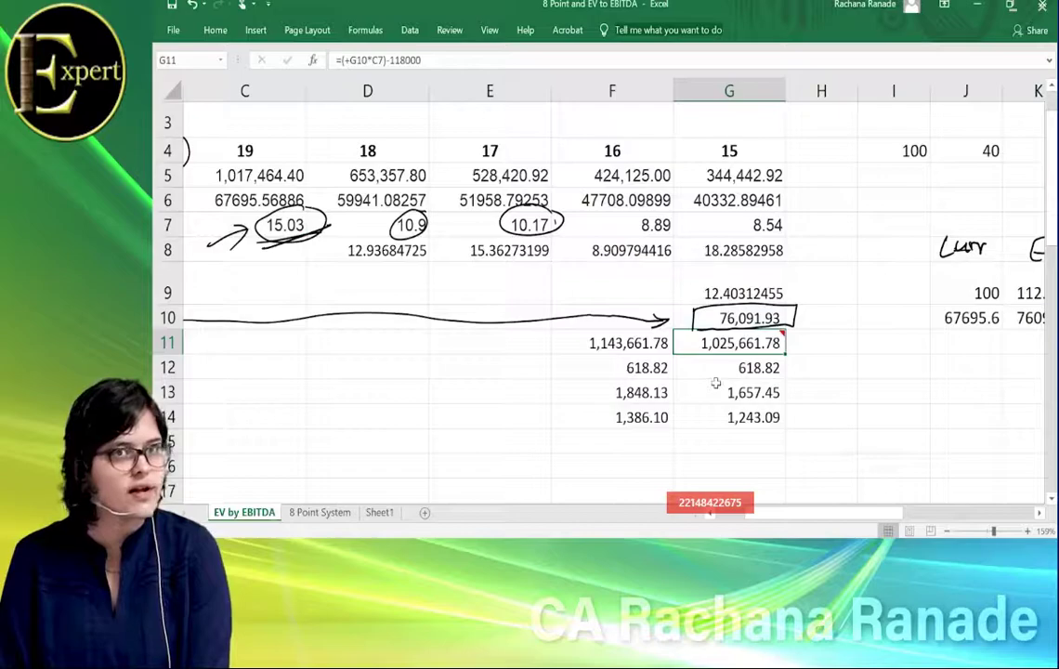
- Switch to Moneycontrol, open the balance sheet of Reliance Industries, and enlarge the Mar 19 Long Term Borrowings figure
key("alt+Tab")
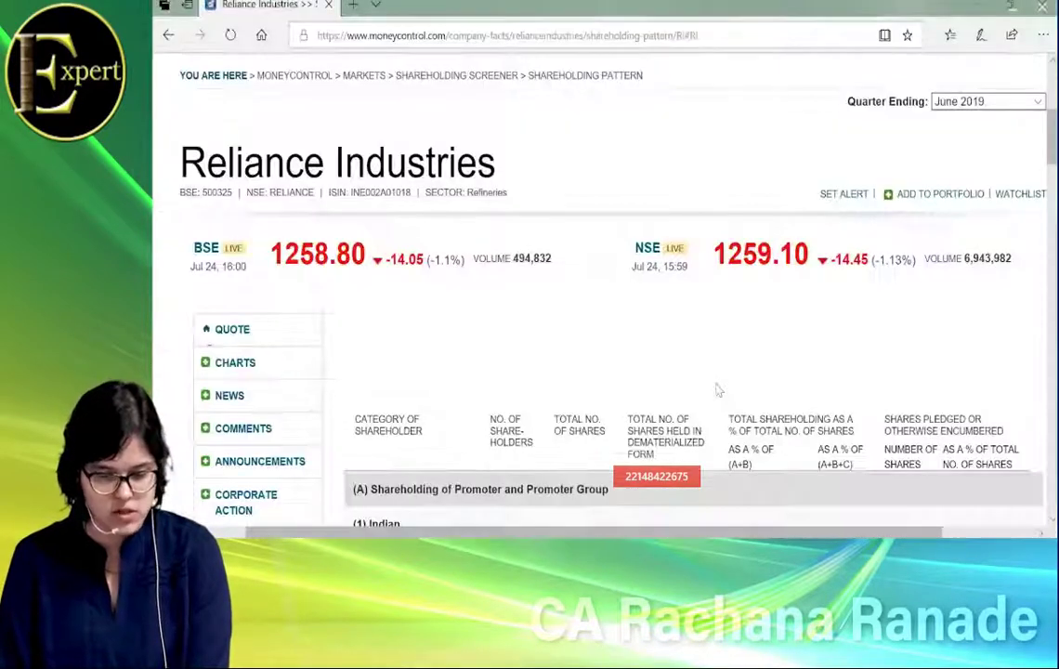
scroll(717, 390, "down", 3)
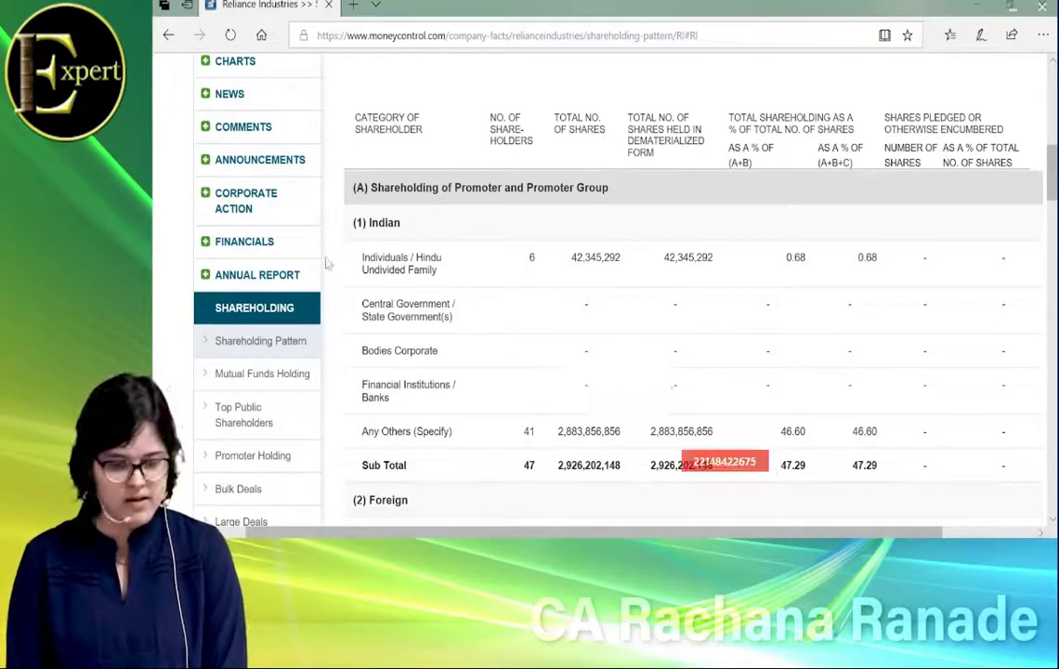
left_click(285, 252)
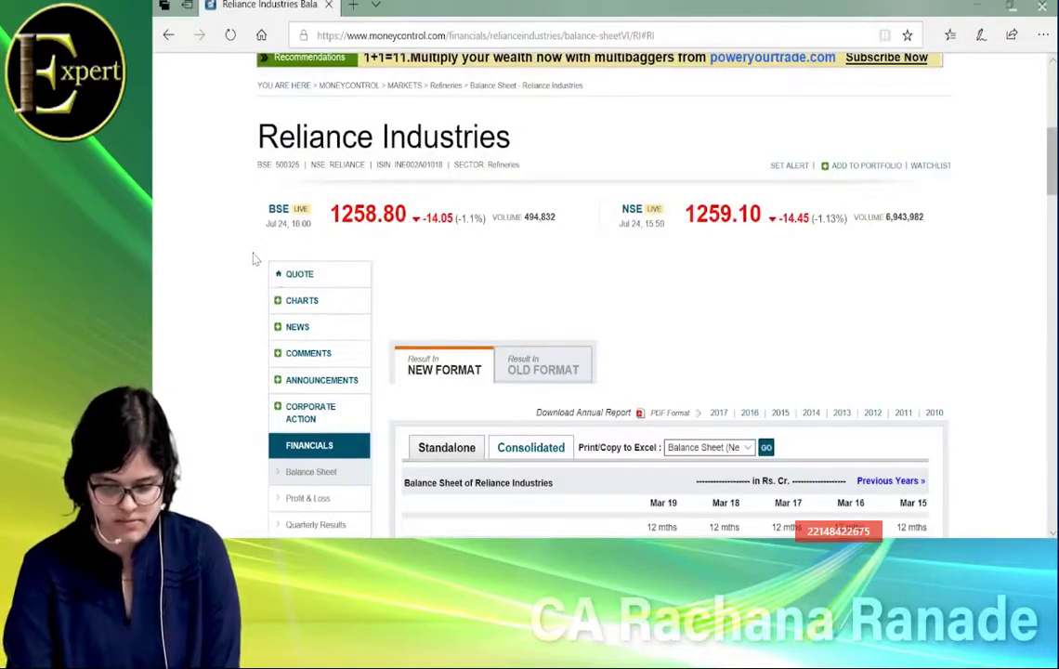
scroll(253, 259, "down", 4)
key("ctrl+plus")
key("ctrl+plus")
key("ctrl+plus")
scroll(253, 259, "down", 3)
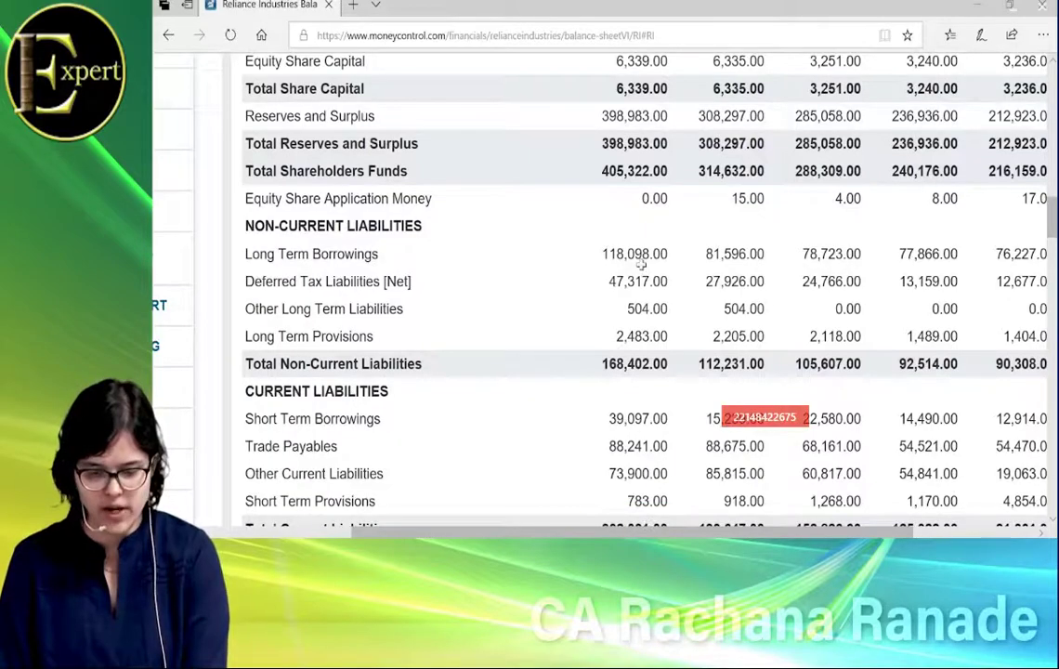
- Return to the Excel workbook and set the debt deducted in the G11 Forecasted EV formula to 118098
key("alt+Tab")
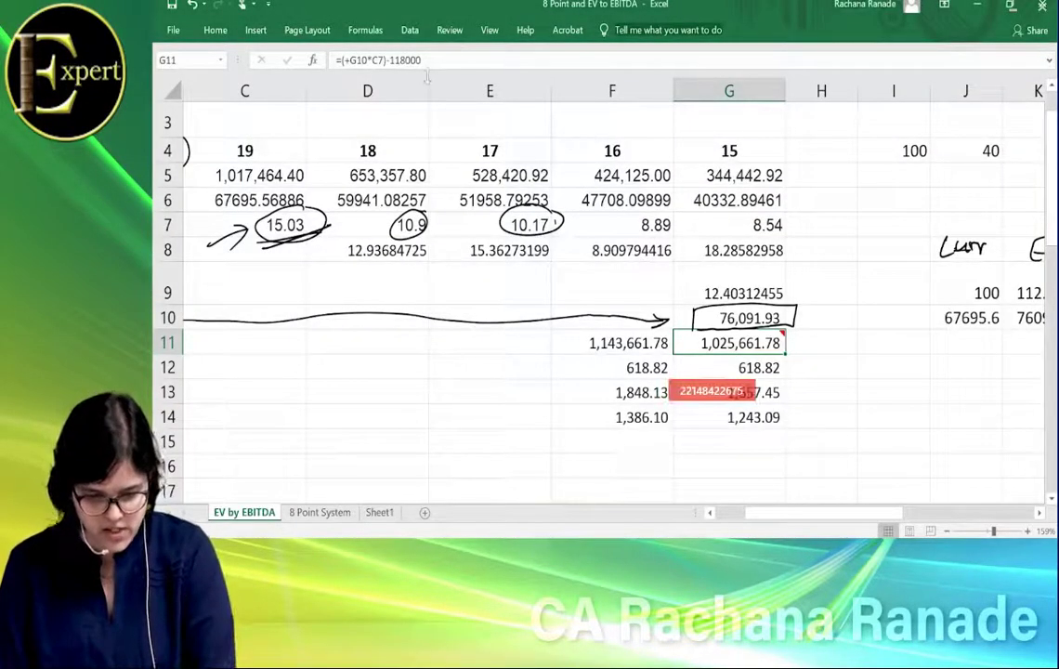
left_click(427, 60)
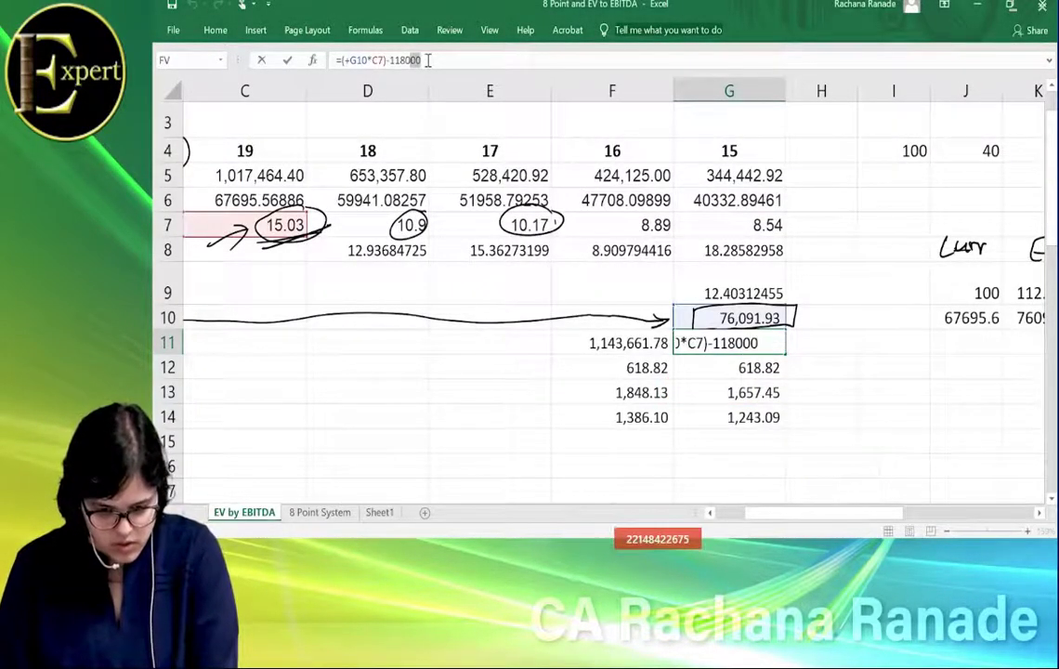
type("98")
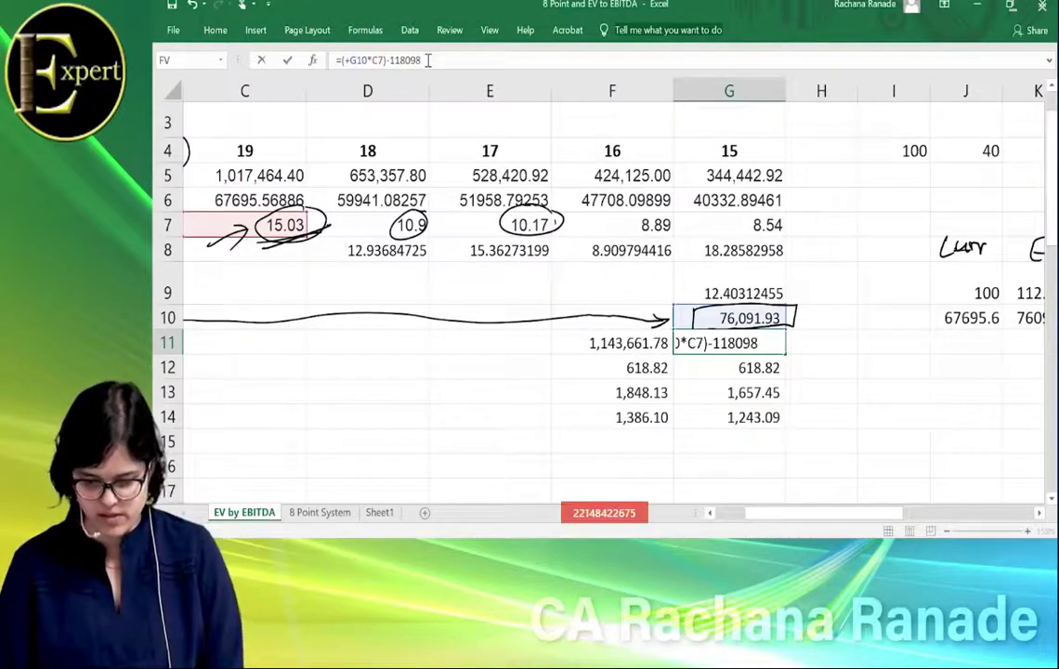
key("Return")
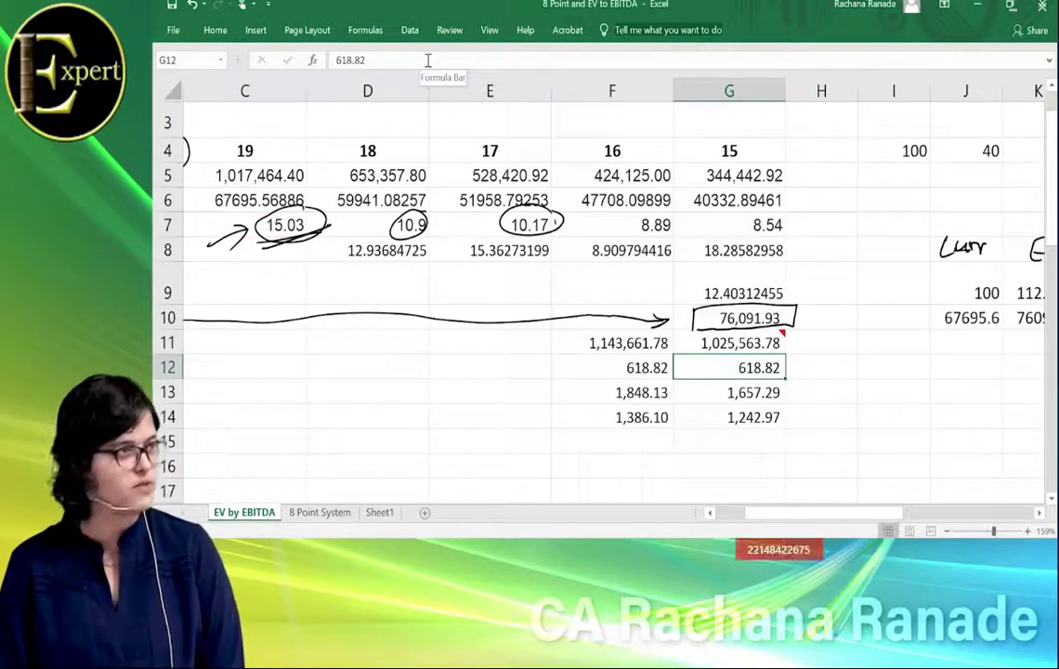
key("Up")
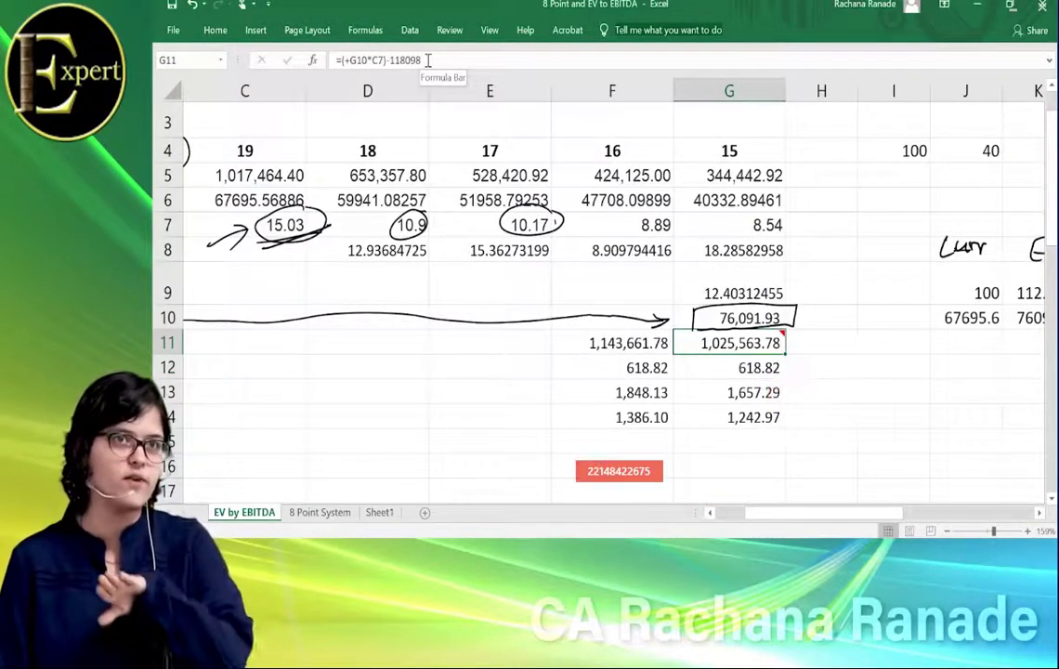
- Check the Shares Outstanding row, matching its label in column B with the values in F12 and G12
key("Down")
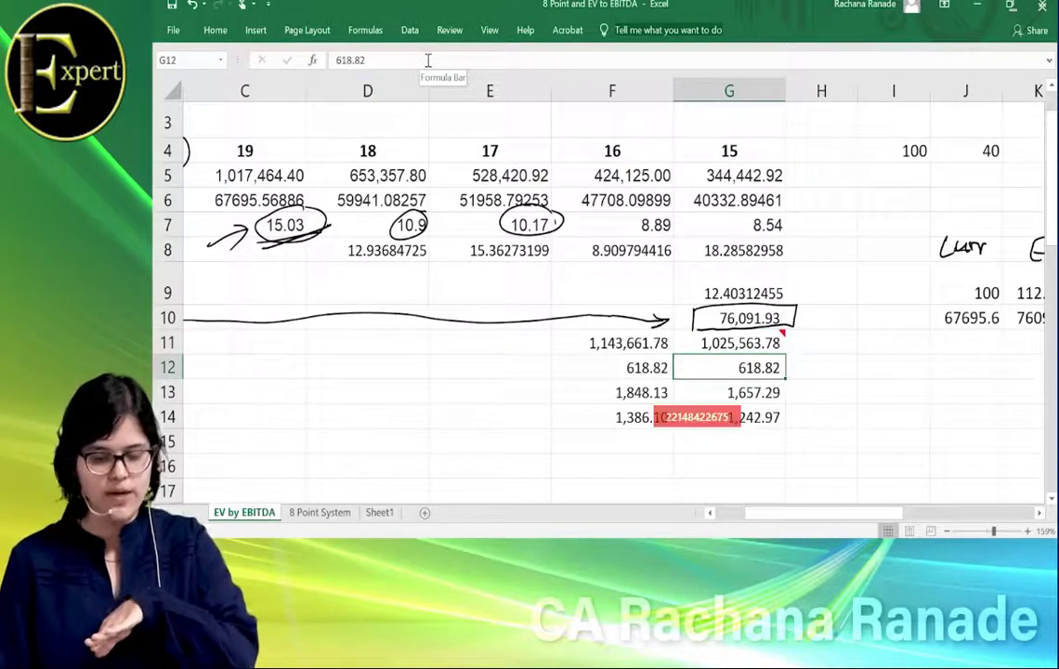
key("Left")
key("Left")
key("Left")
key("Left")
key("Left")
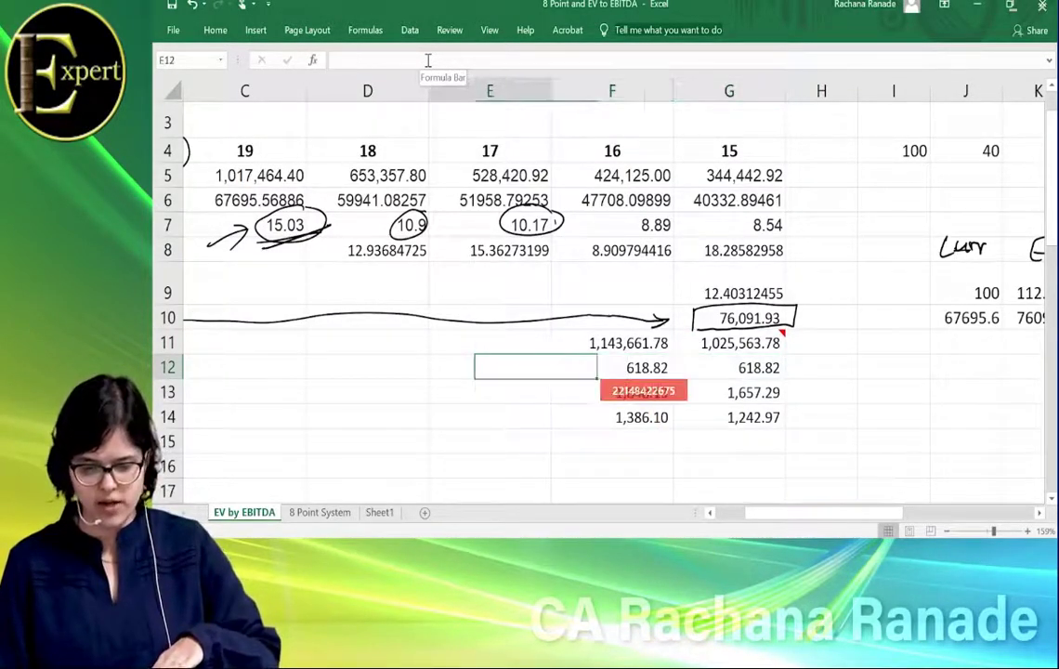
key("Right")
key("Right")
key("Right")
key("Right")
key("Right")
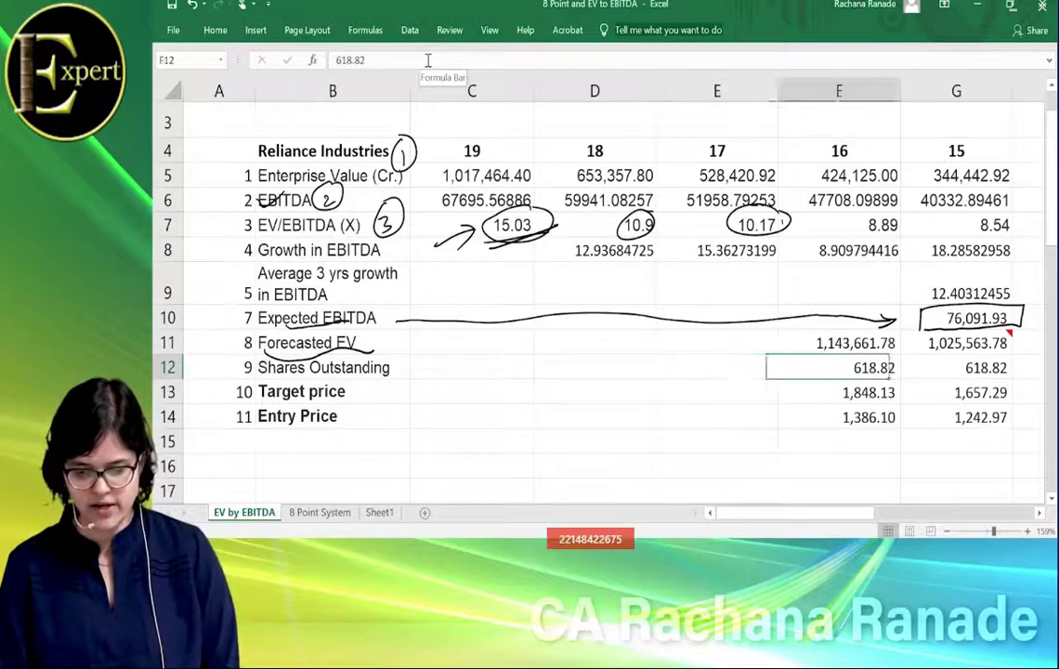
- Trace the cell references of the Target price formula in G13 and compare it with the F13 formula
key("Down")
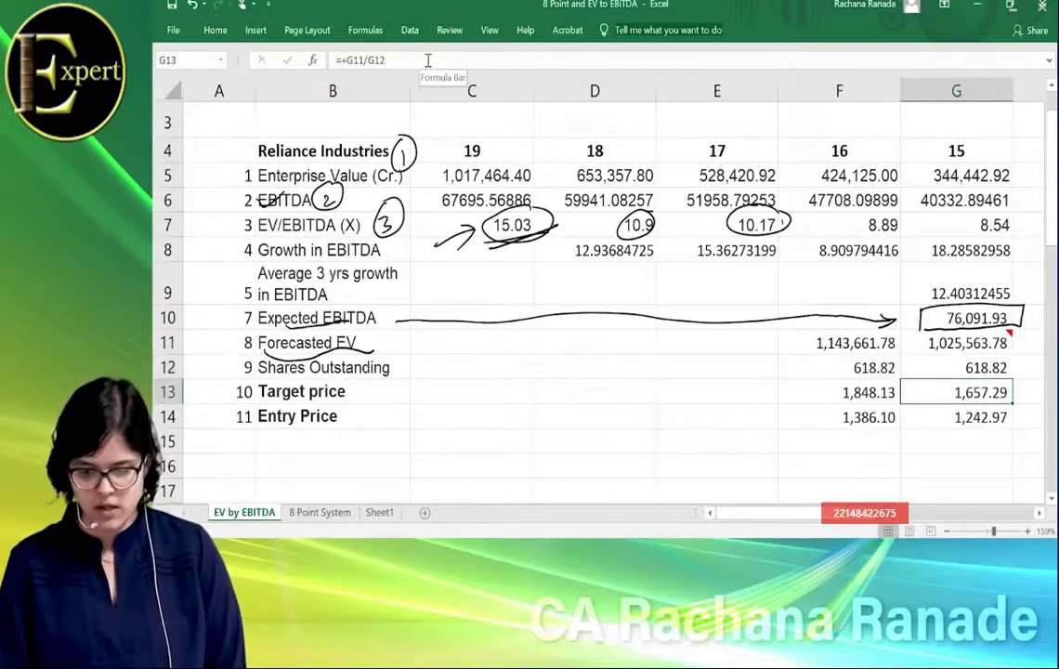
key("F2")
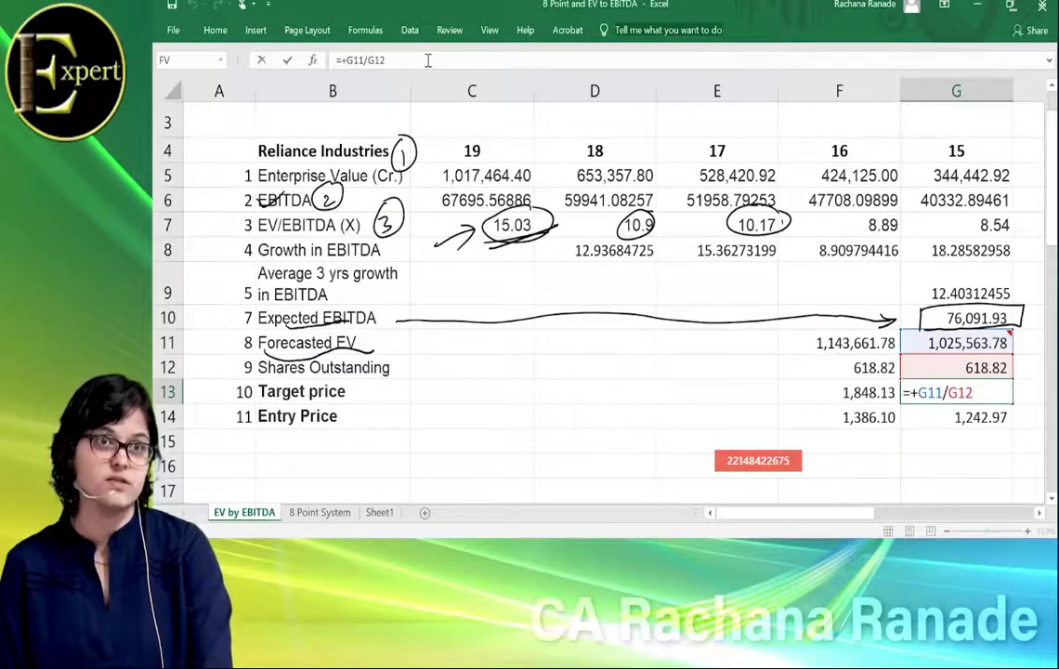
key("ctrl+Return")
key("Left")
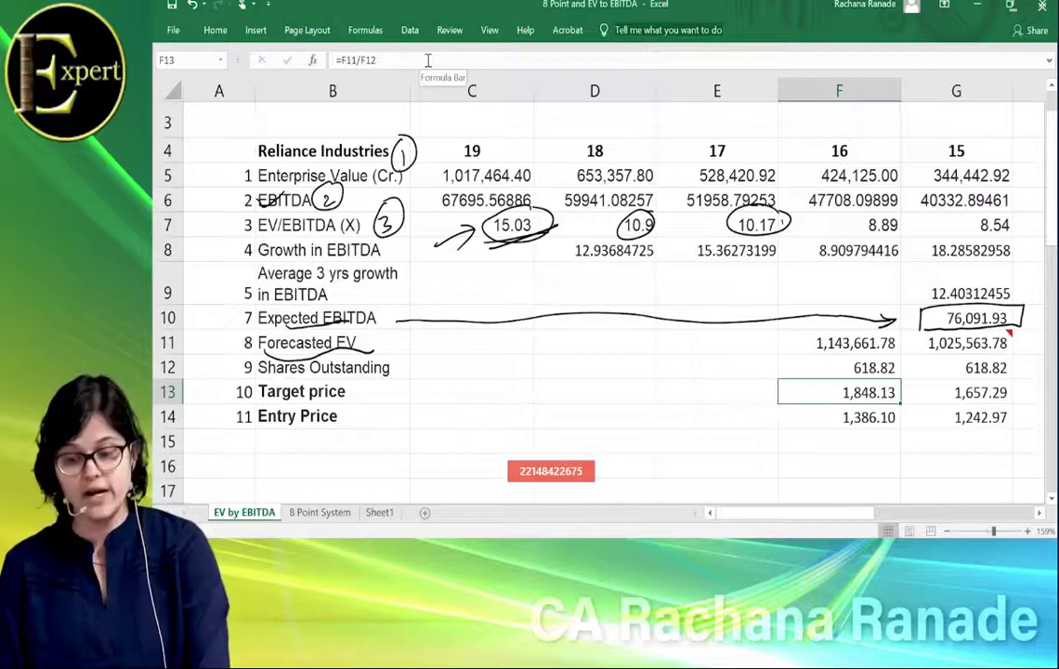
key("Right")
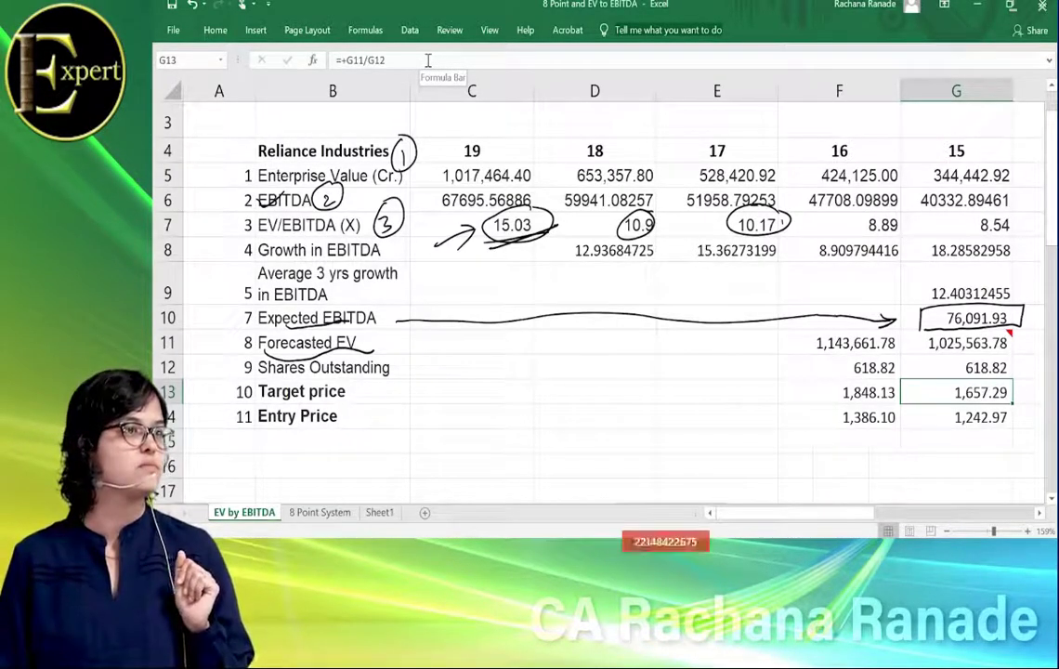
- Clear the comparison values without debt deduction from cells F11 to F14
key("Left")
key("Up")
key("Up")
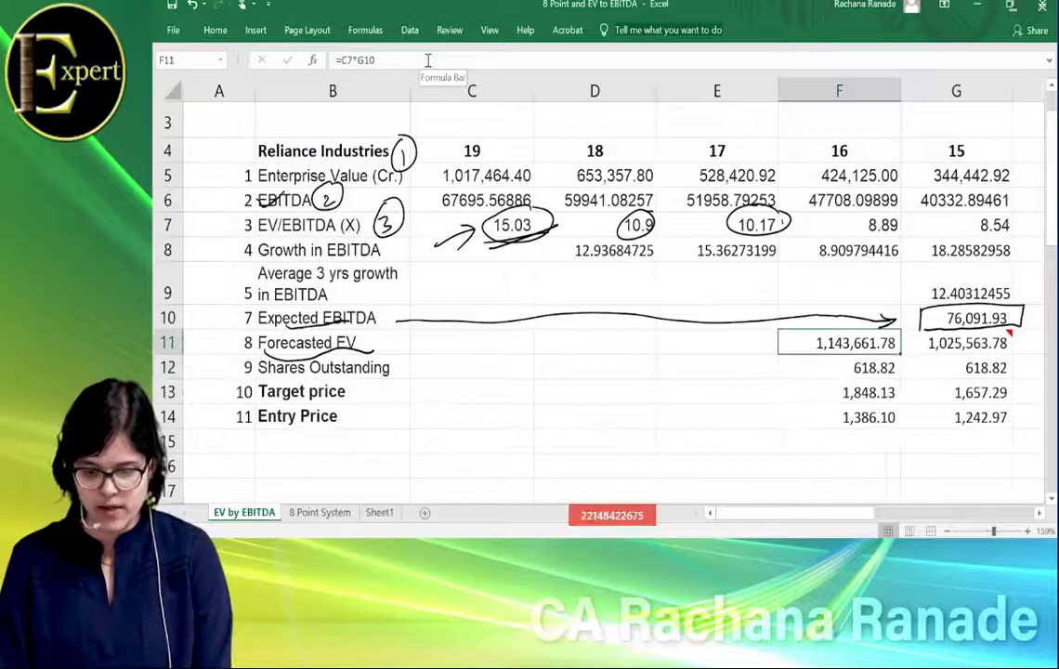
key("shift+Down")
key("Delete")
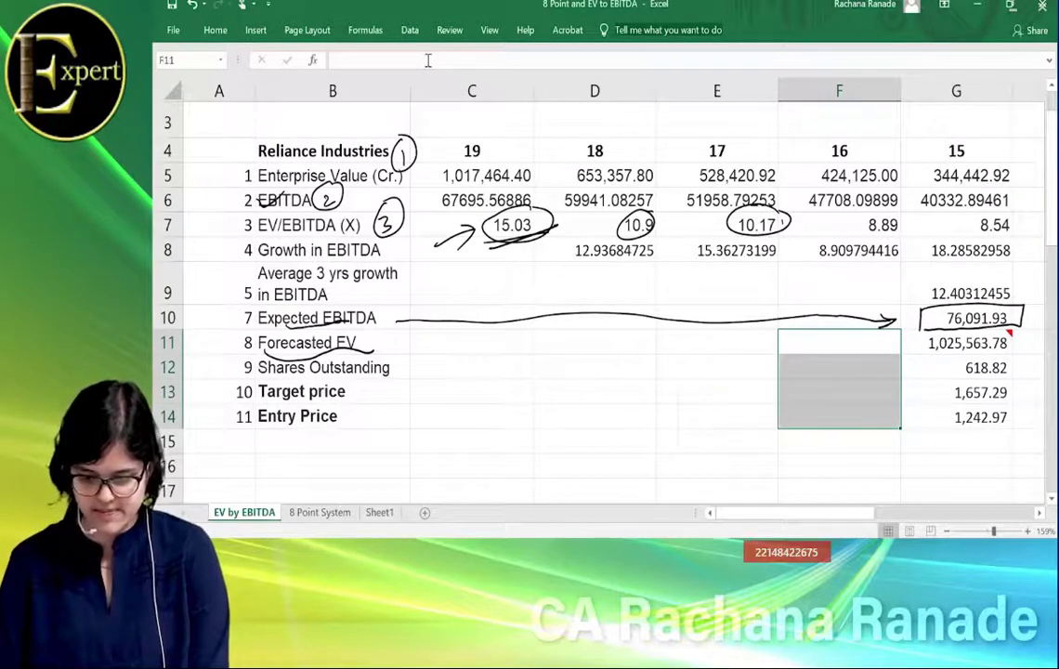
- Review the Target price in G13 and trace how the Entry Price formula in G14 refers to it
key("Right")
key("Down")
key("Down")
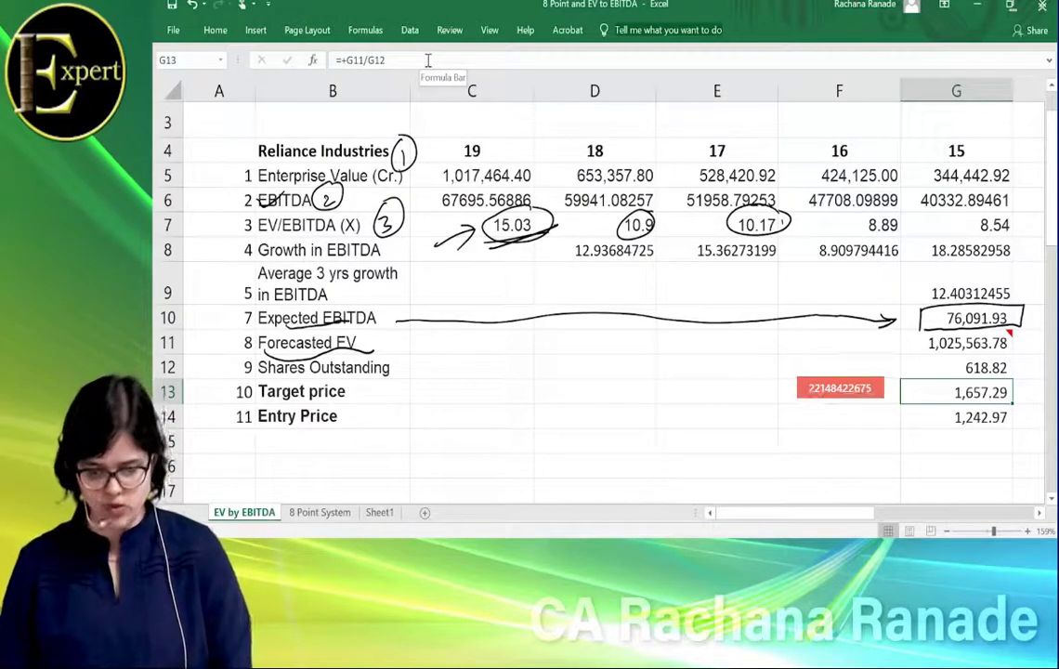
key("Down")
key("F2")
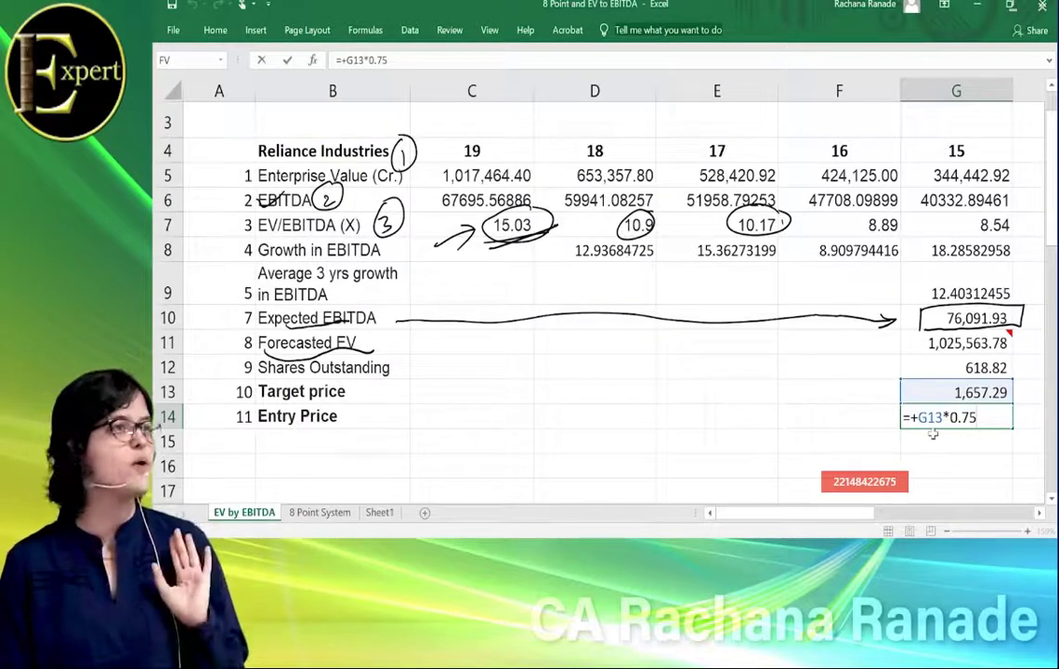
key("Return")
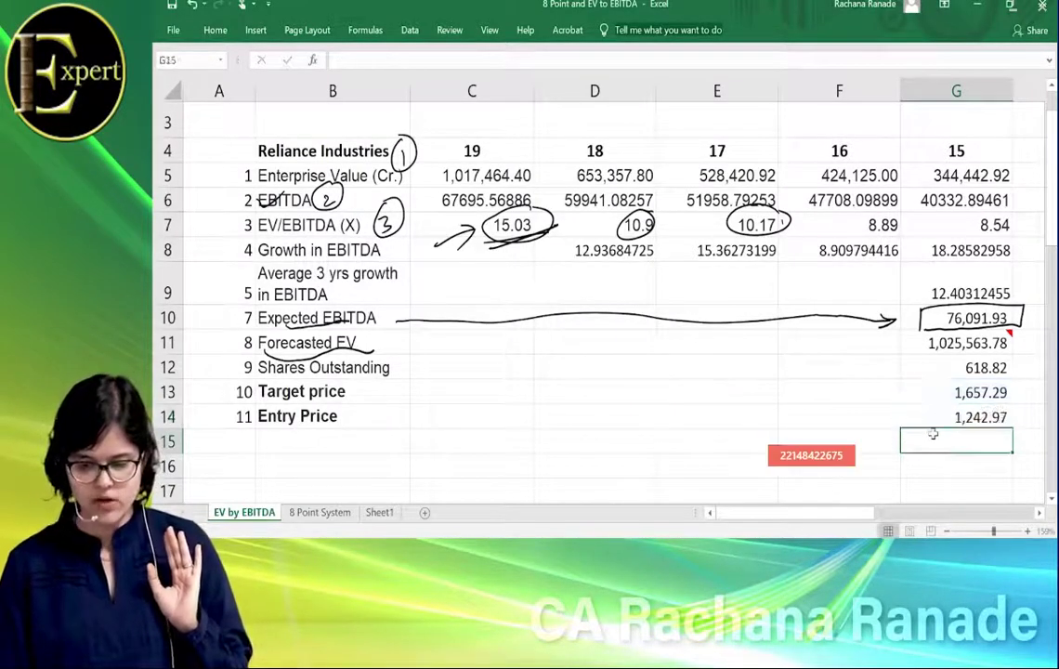
left_click(990, 413)
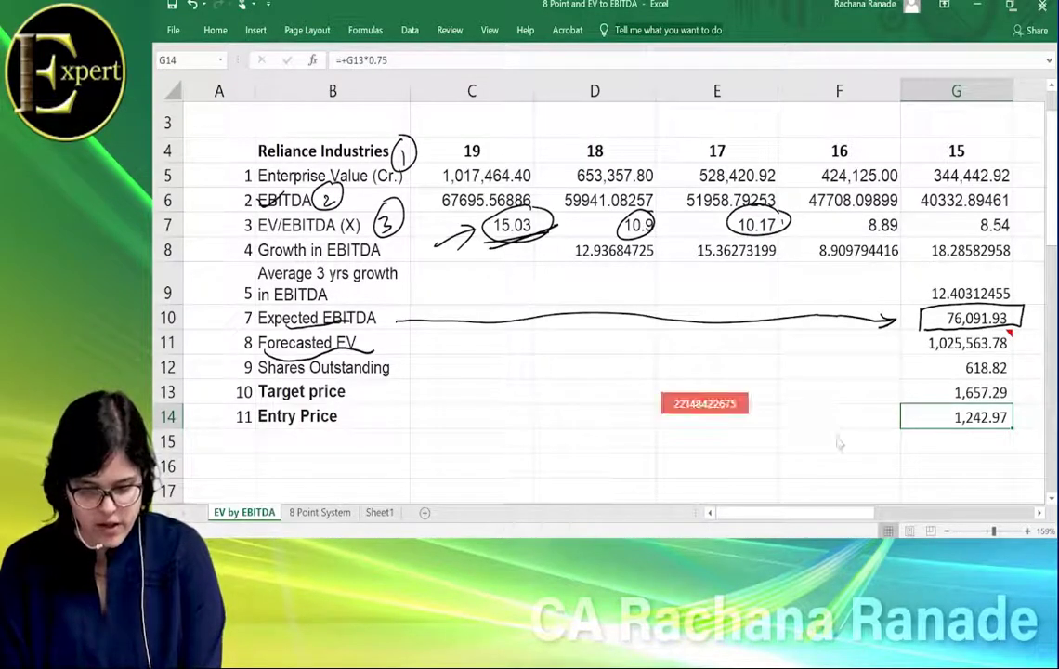
- Switch to the Reliance Industries balance sheet on Moneycontrol and go back up the page
key("alt+Tab")
key("super")
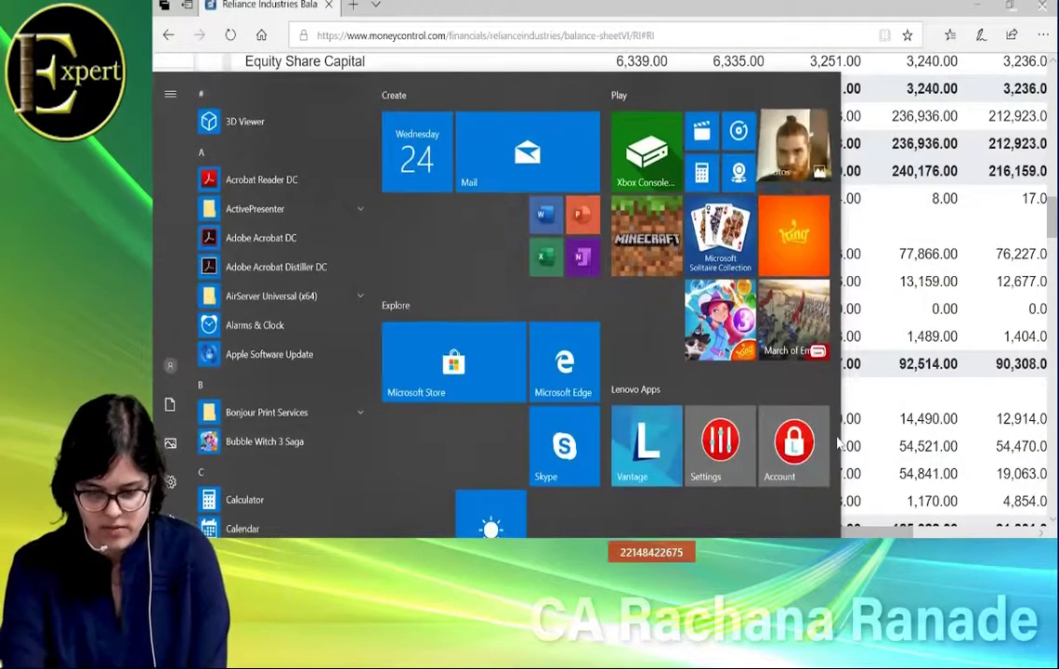
key("Escape")
scroll(839, 444, "up", 10)
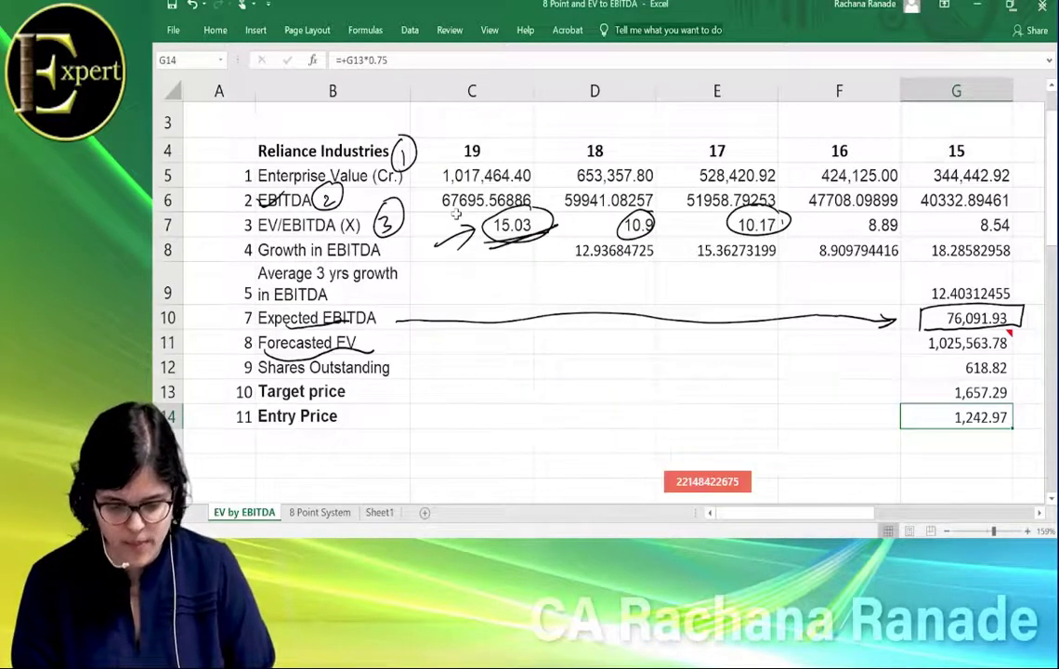
- Erase the handwritten circles, underlines, arrows and box from the Reliance Industries valuation table in the Excel workbook
left_click_drag(472, 150, 333, 199)
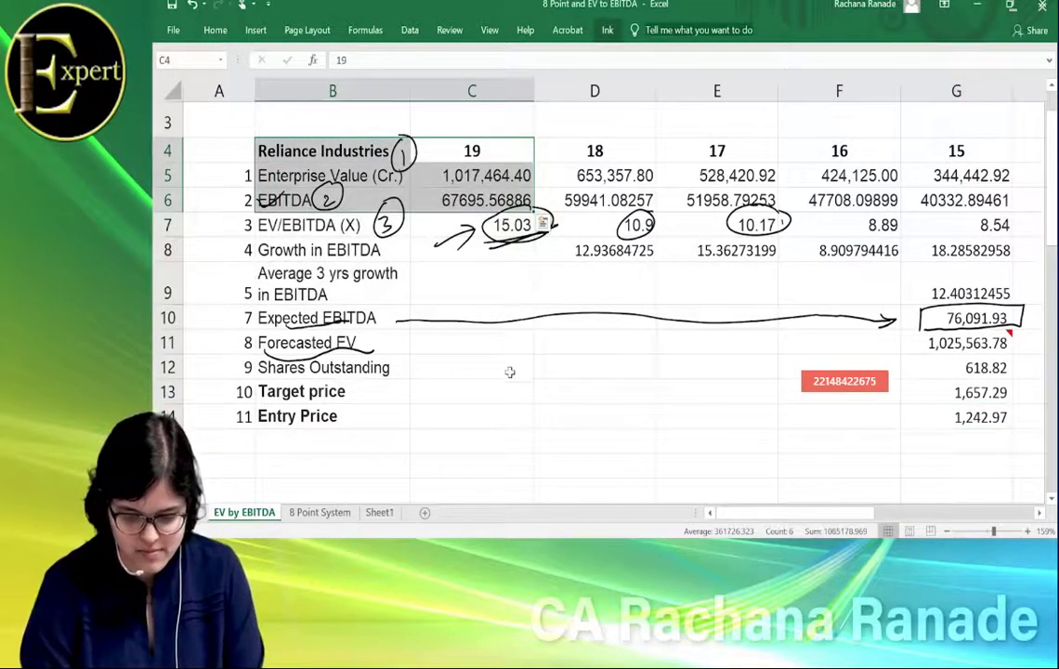
left_click(509, 372)
left_click(608, 30)
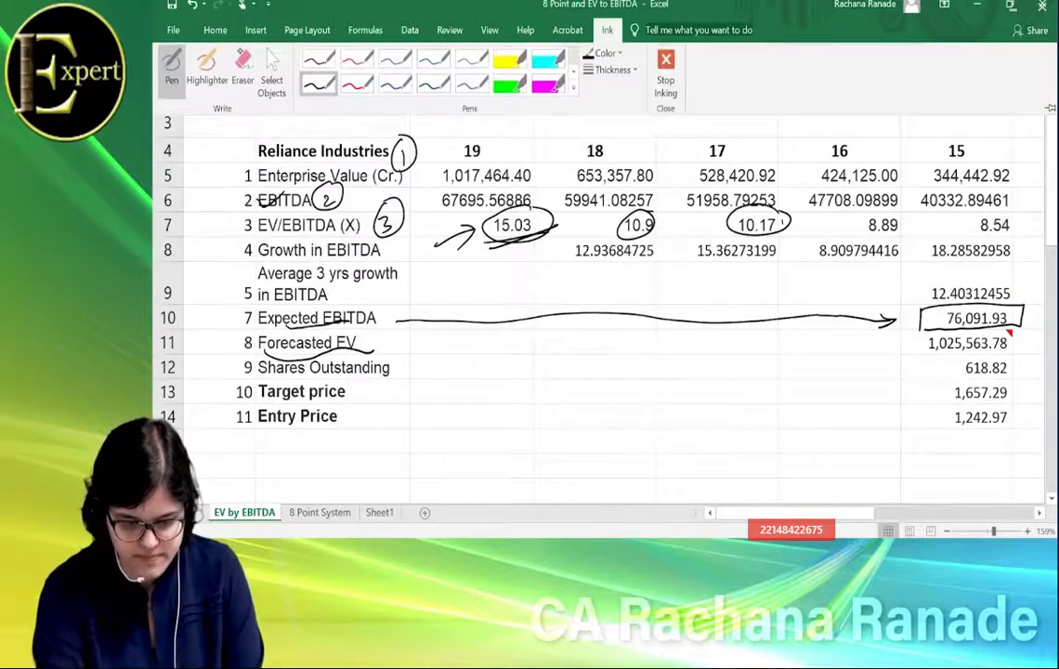
left_click(243, 69)
left_click(329, 197)
left_click(269, 200)
left_click(403, 150)
left_click(316, 325)
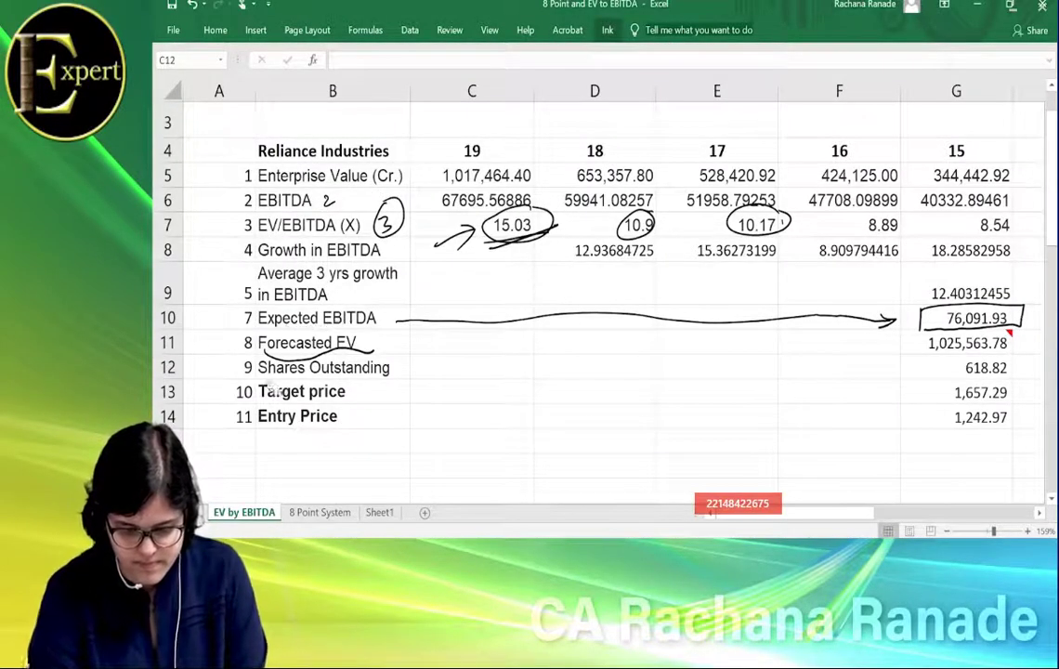
left_click(315, 350)
left_click(516, 227)
left_click(650, 320)
left_click(638, 225)
left_click(388, 219)
left_click(455, 236)
left_click(778, 228)
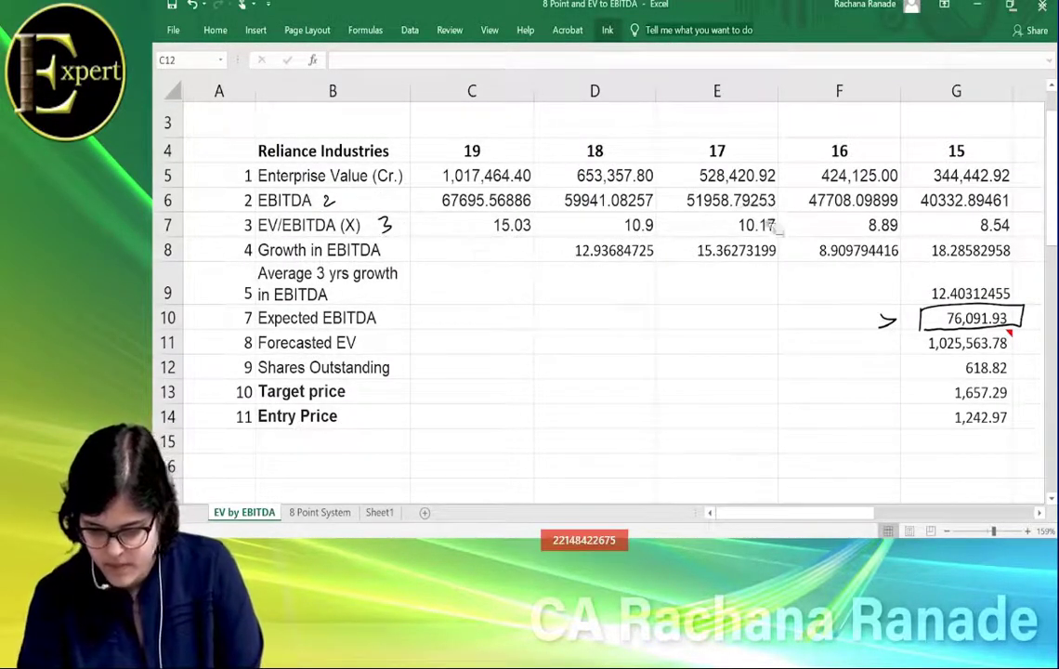
left_click(887, 320)
left_click(929, 309)
left_click(921, 320)
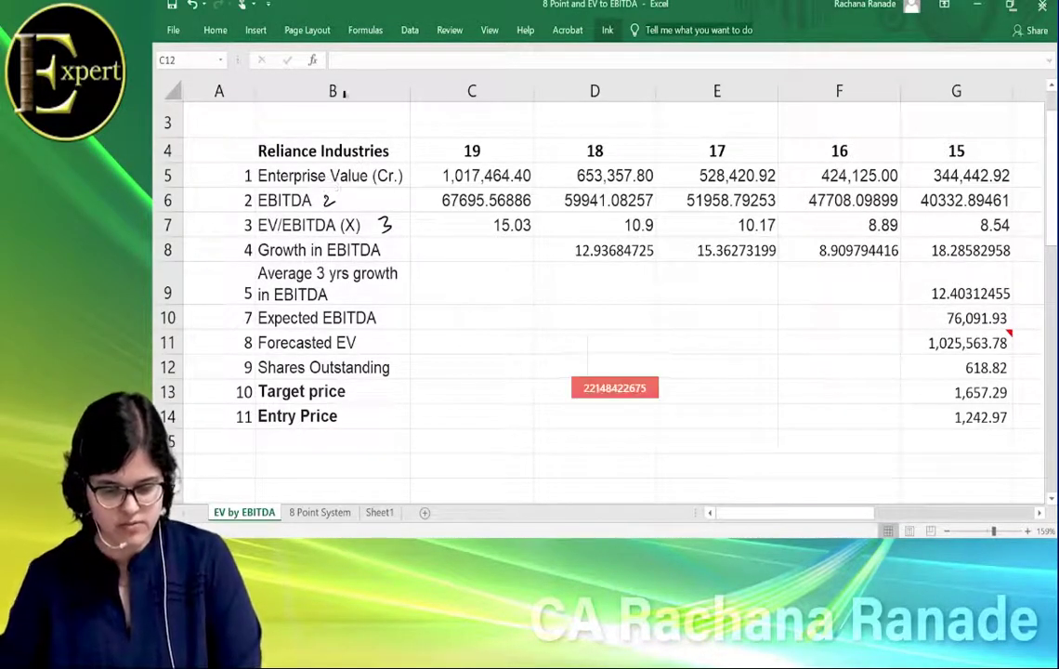
- Review the year 19 EBITDA and EV/EBITDA cells and the first Growth in EBITDA formula in D8
left_click(214, 31)
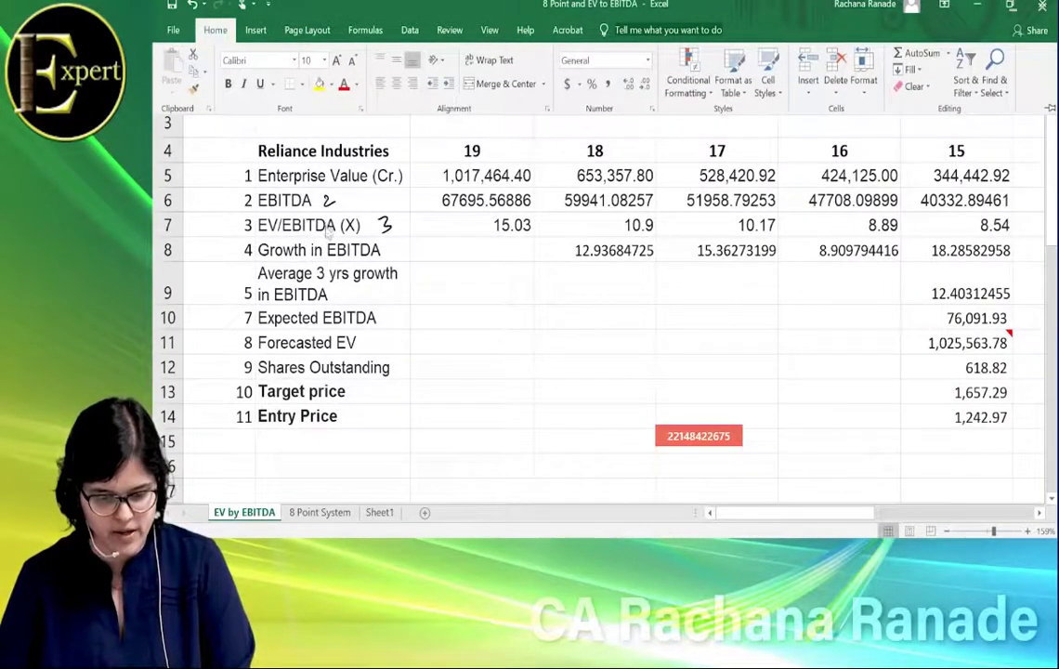
left_click(289, 201)
left_click_drag(316, 202, 458, 225)
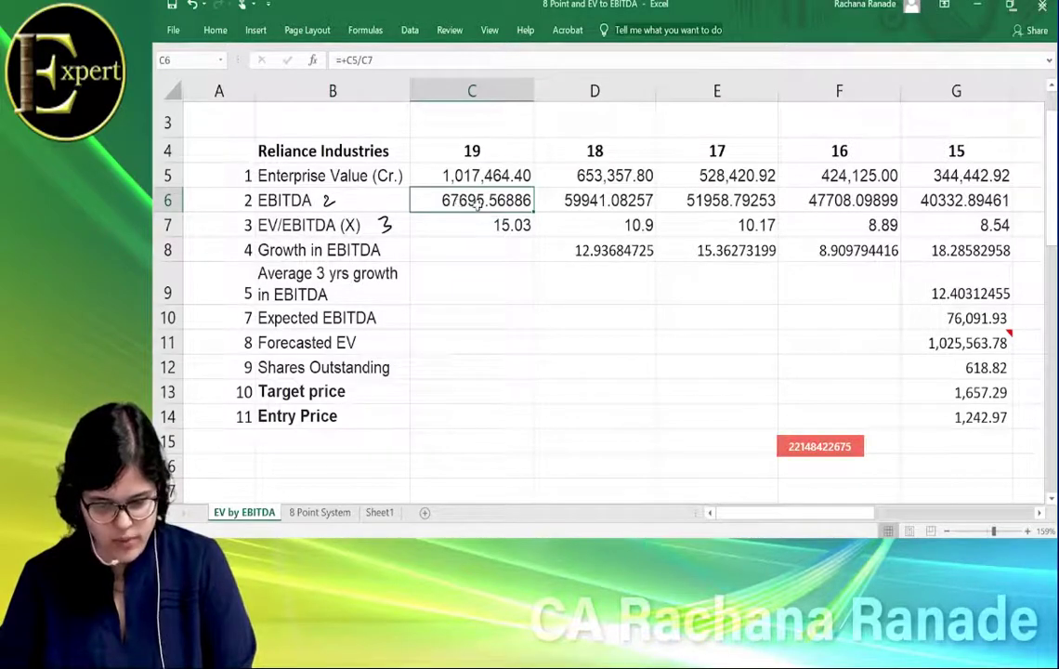
key("Down")
left_click(618, 251)
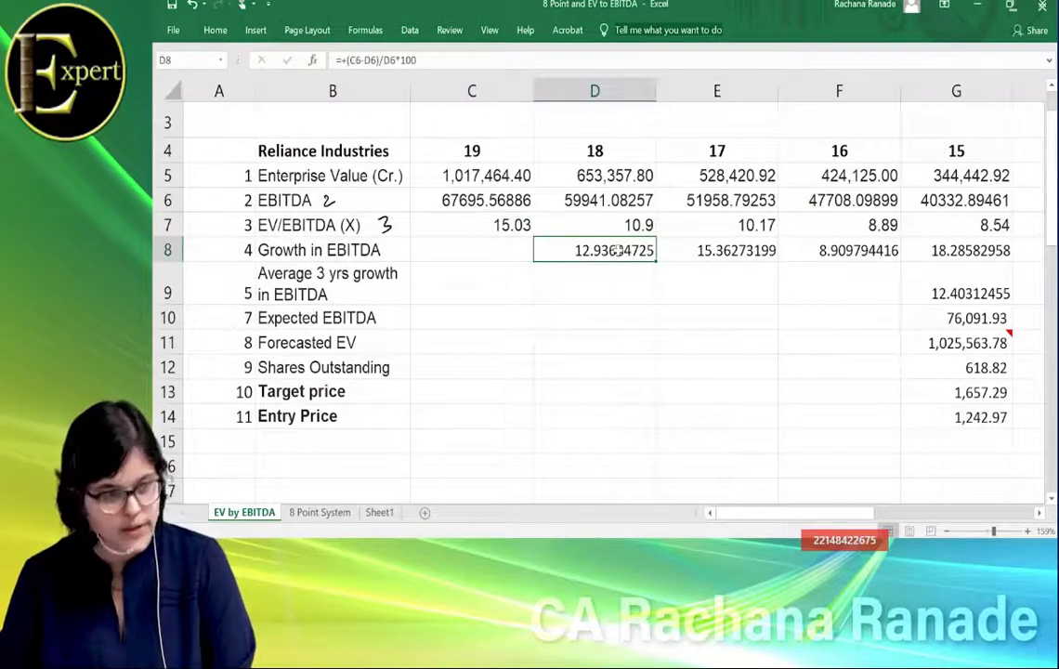
- Review the formulas for average three-year EBITDA growth, Expected EBITDA and Forecasted EV in G9 to G11
key("Down")
key("Right")
key("Right")
key("Right")
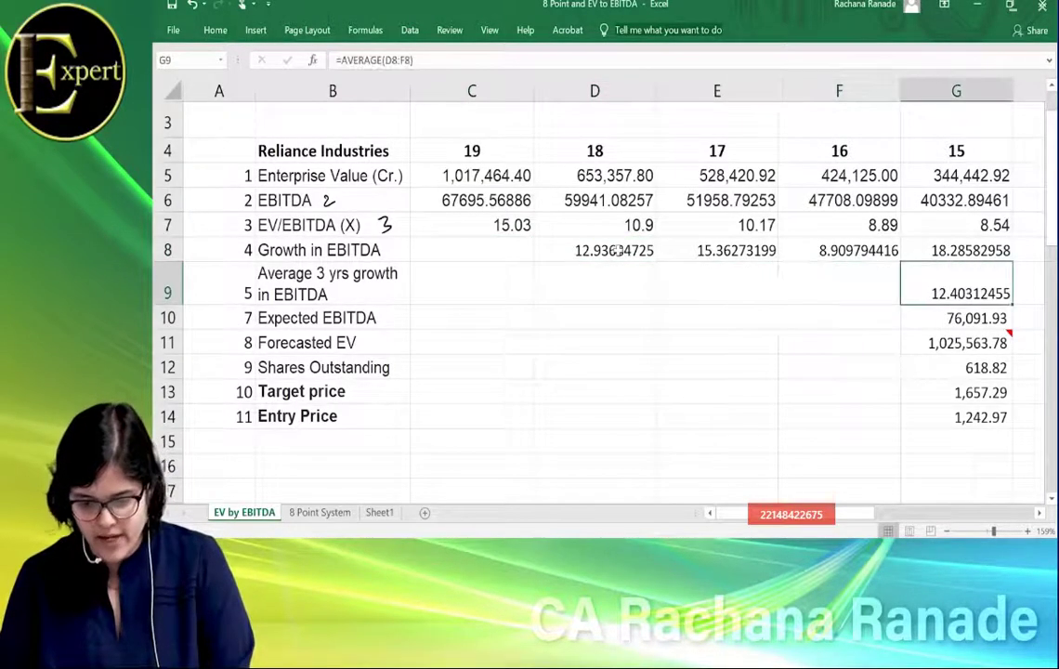
key("Down")
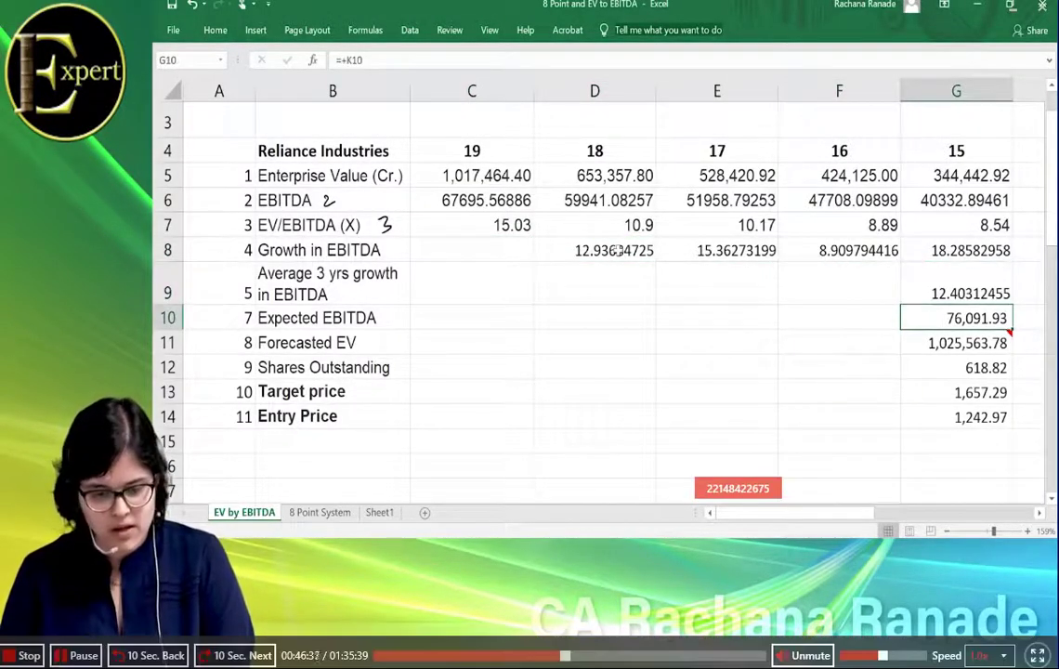
key("Down")
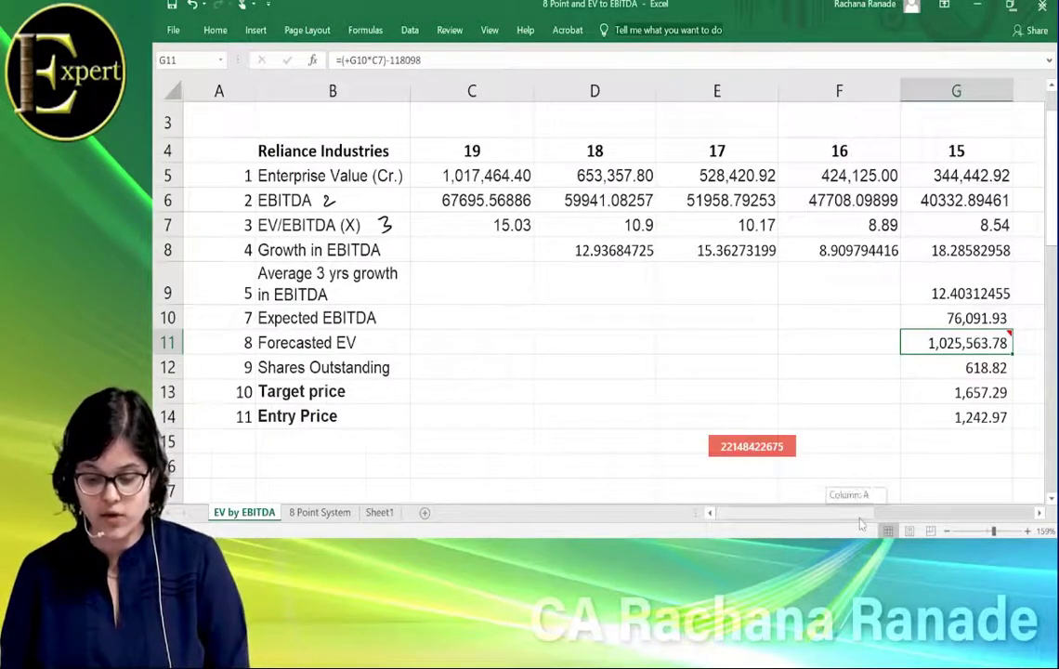
- Read the note attached to the Forecasted EV in G11 and check the Shares Outstanding in G12
scroll(767, 466, "right", 2)
mouse_move(768, 341)
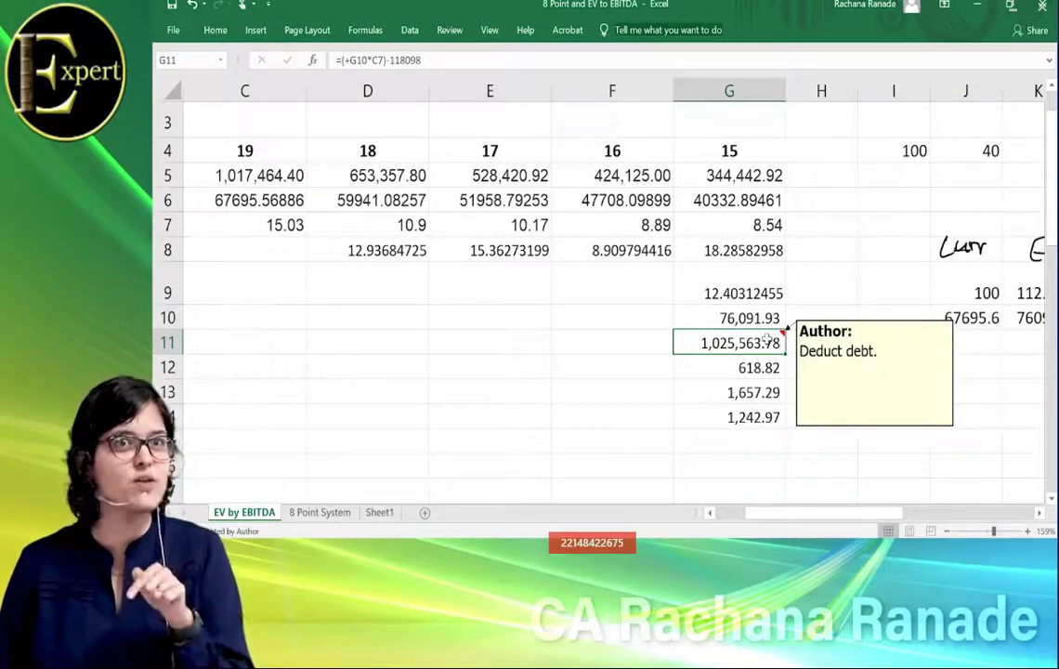
key("Left")
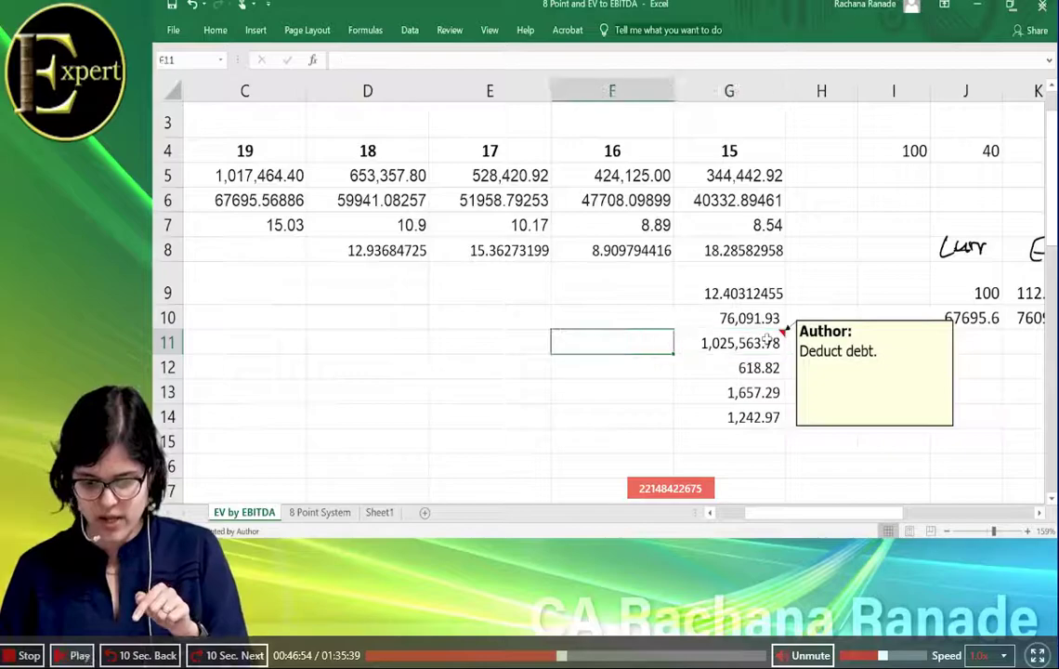
scroll(767, 340, "left", 2)
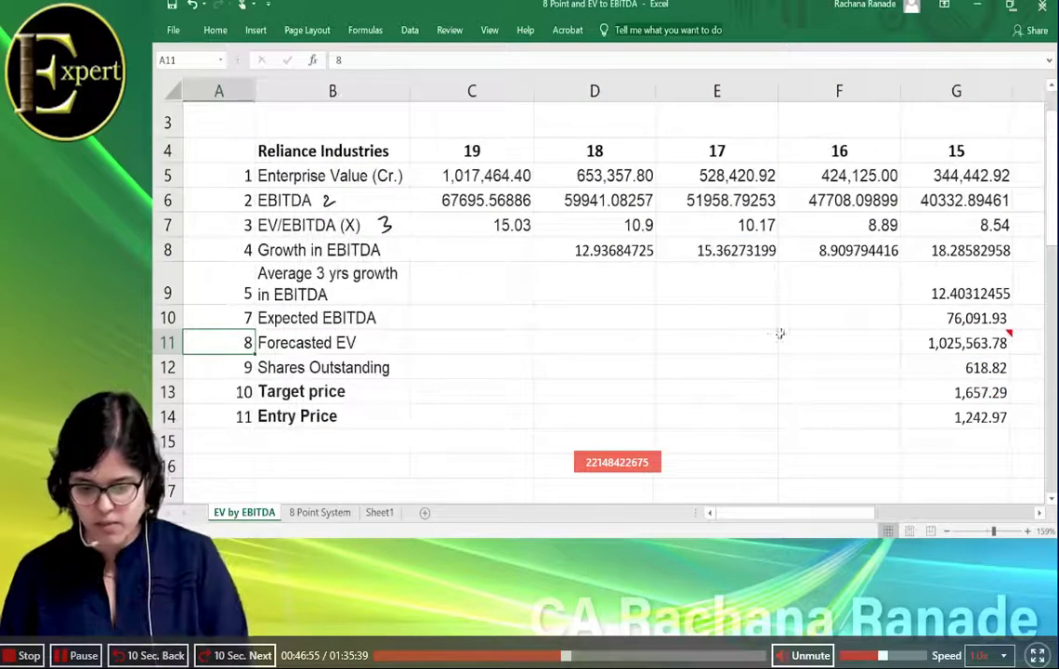
left_click(941, 368)
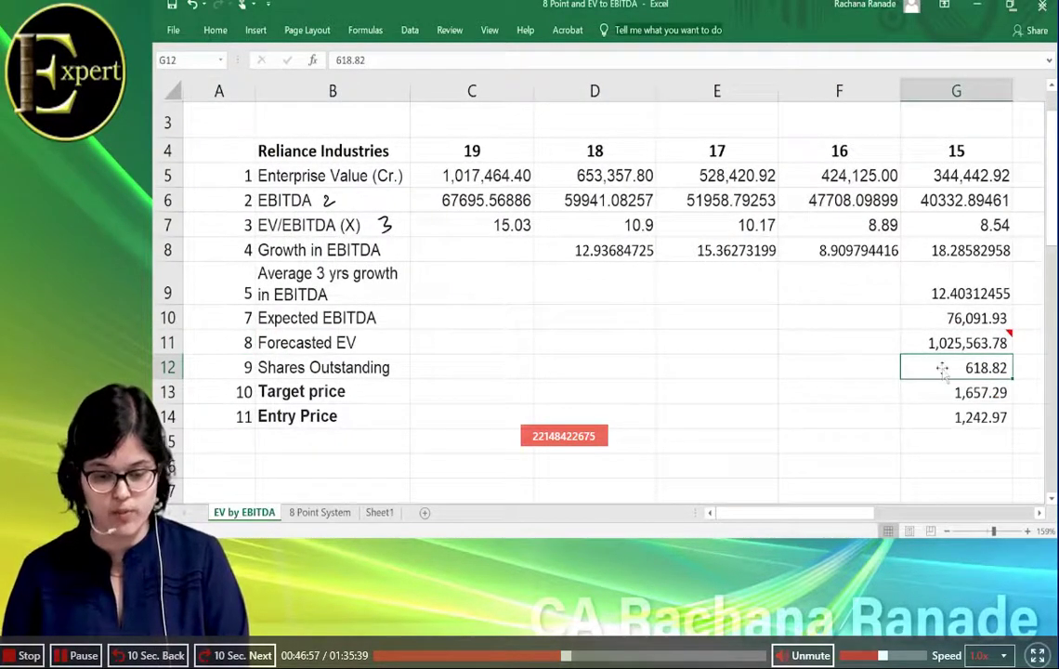
left_click(1017, 368)
- Shade the Enterprise Value figures in C5 to G5 with a grey theme fill
left_click(444, 177)
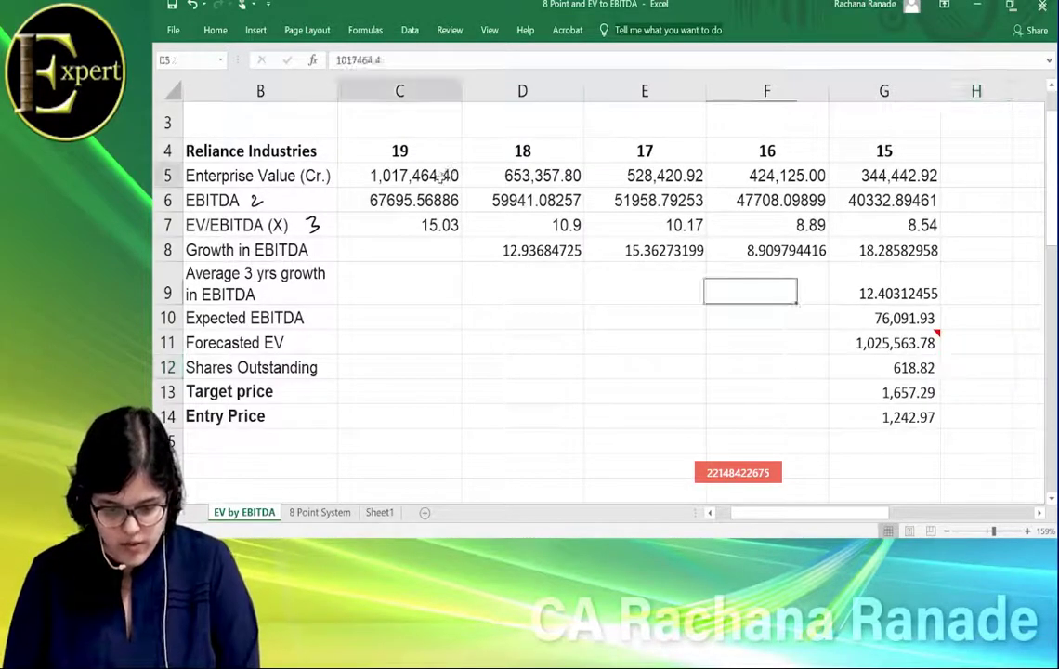
left_click_drag(444, 176, 845, 177)
left_click(215, 30)
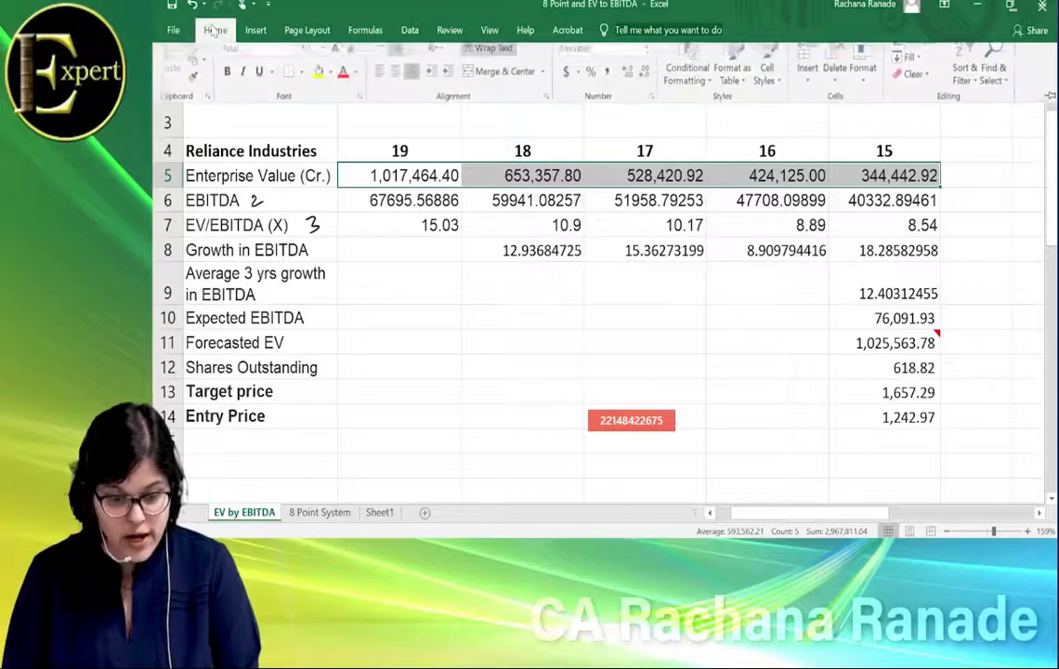
left_click(330, 84)
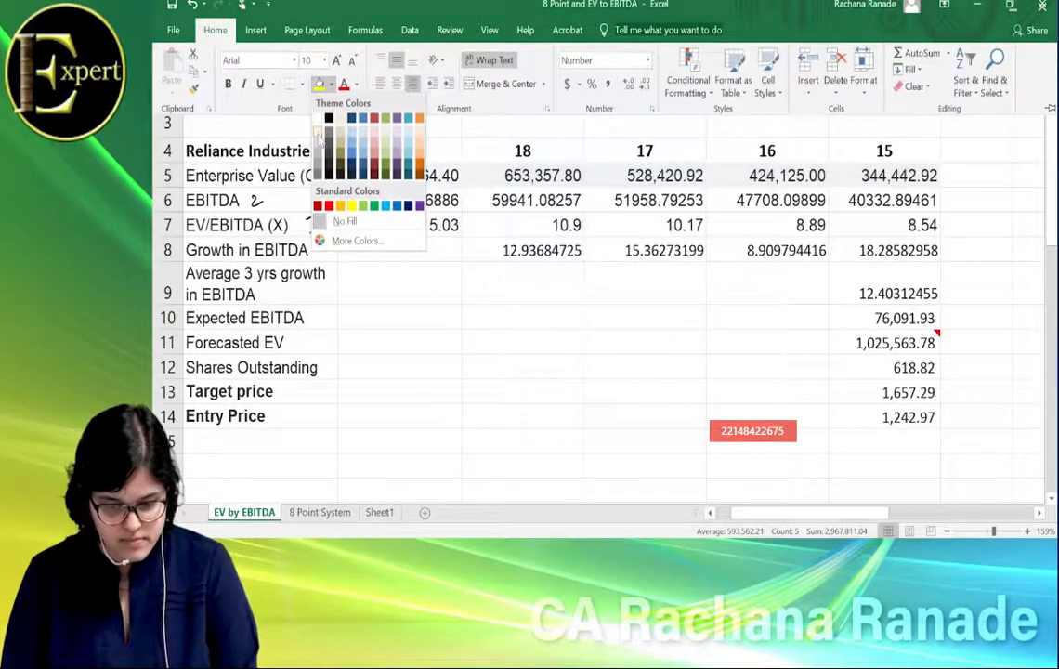
left_click(319, 137)
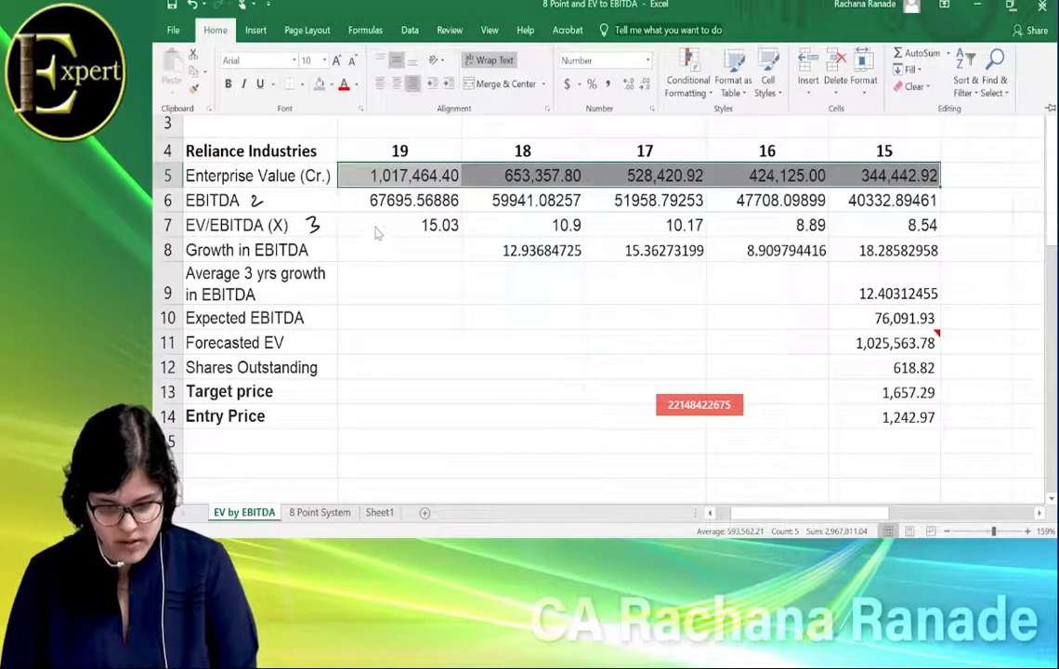
- Shade the EV/EBITDA (X) figures in C7 to G7 with the same grey fill as the Enterprise Value row
left_click(351, 228)
key("shift+Right")
key("shift+Right")
key("shift+Right")
key("shift+Right")
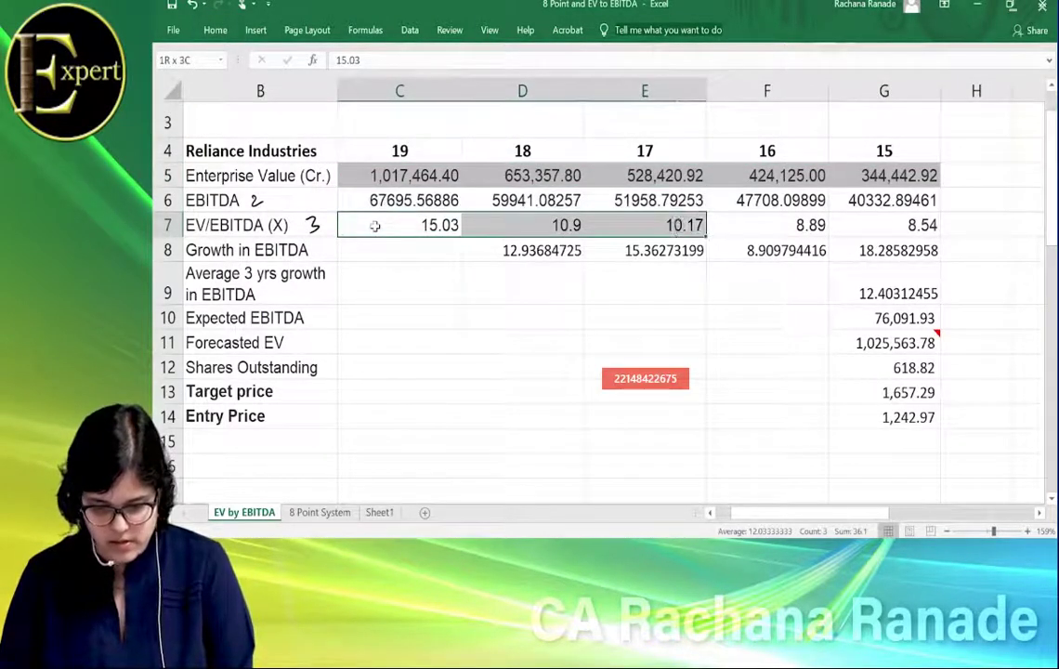
key("F4")
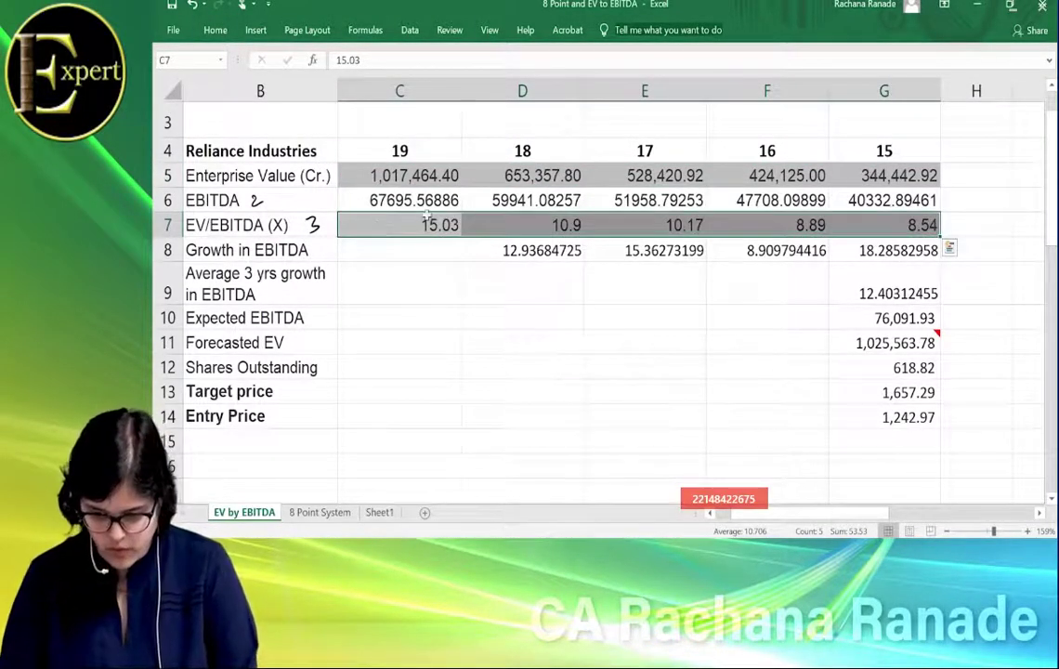
- Apply the same grey fill to the Forecasted EV in G11 and the Shares Outstanding in G12
left_click(859, 345)
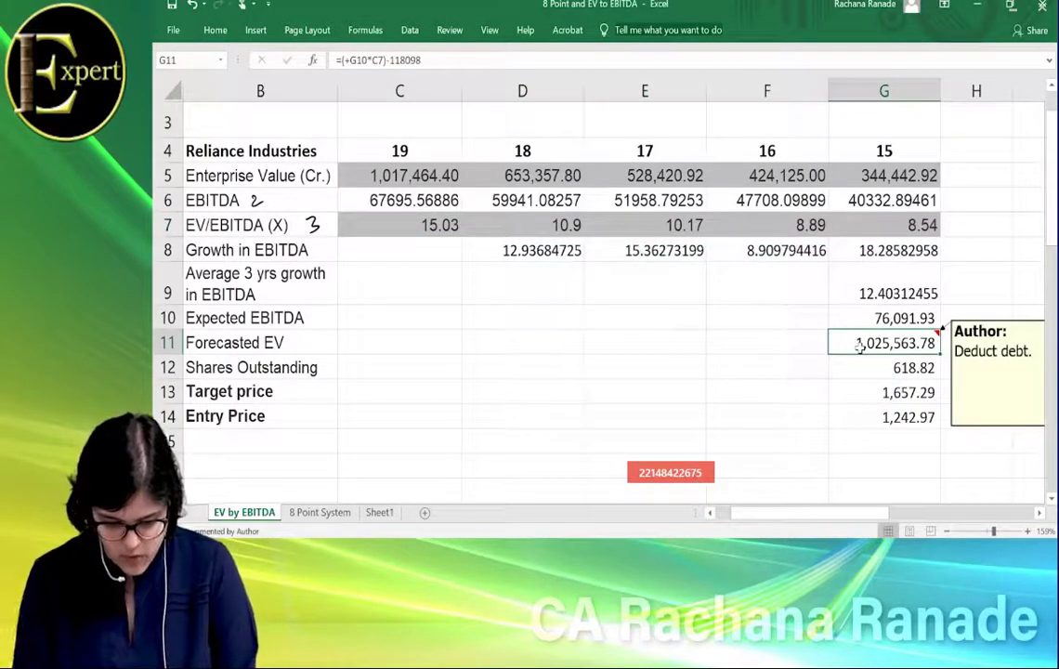
key("F4")
left_click(888, 369)
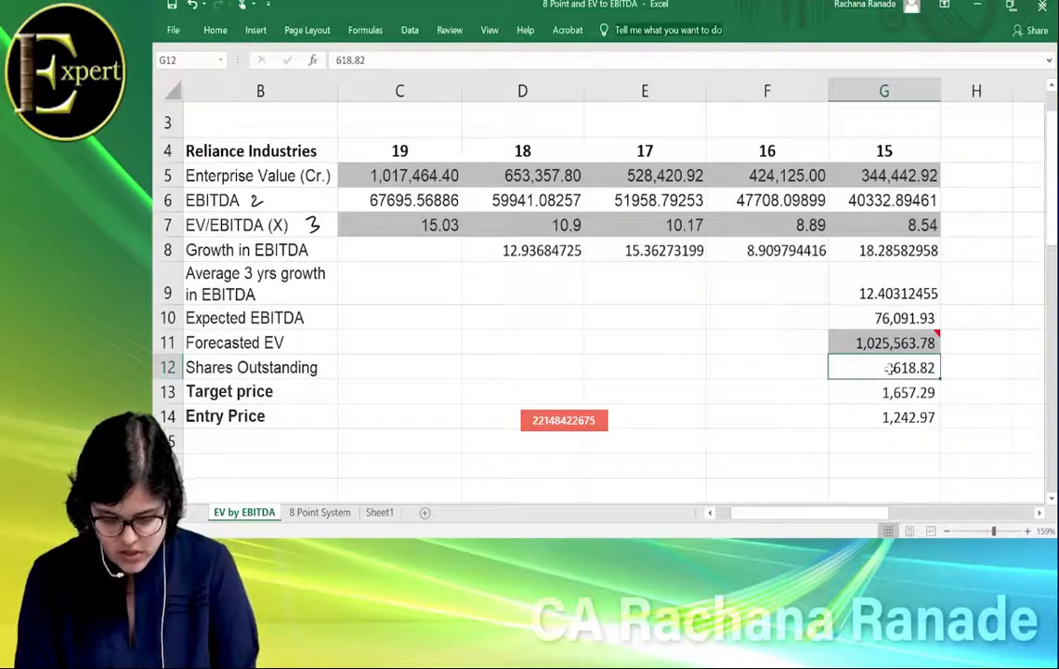
key("F4")
- Check the formulas for target price in G13, entry price in G14 and Expected EBITDA in G10
left_click(899, 394)
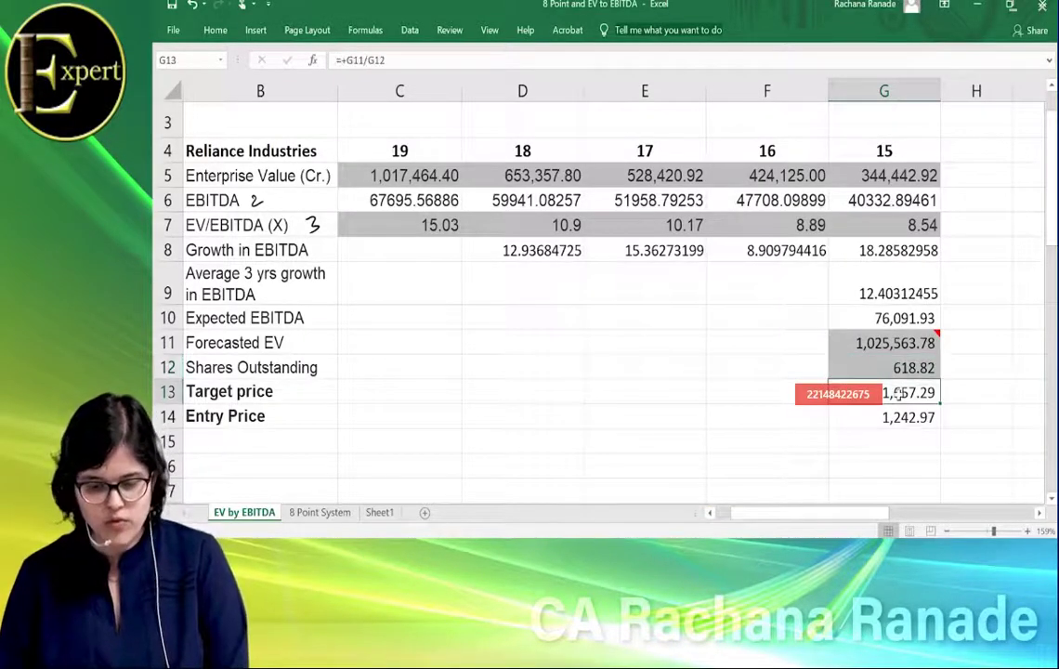
left_click(899, 420)
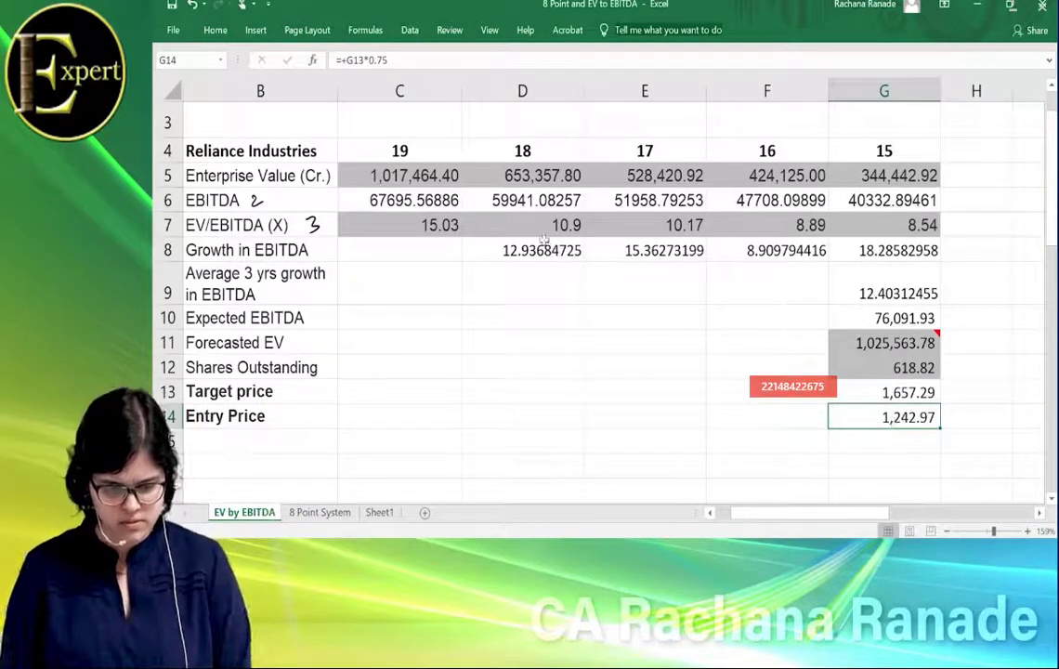
left_click(587, 385)
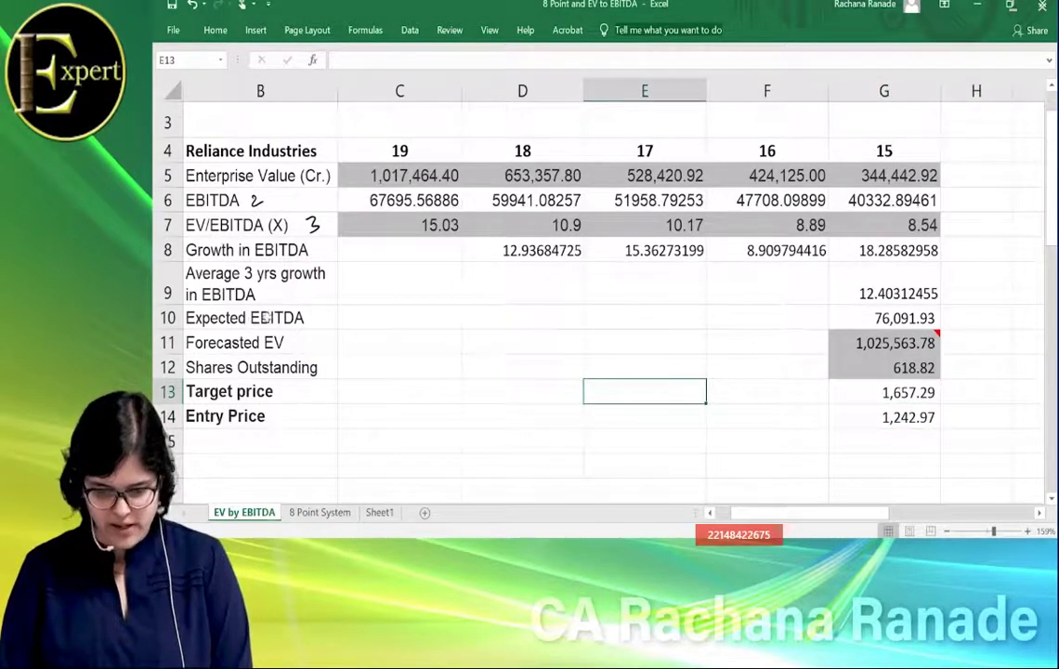
left_click(915, 314)
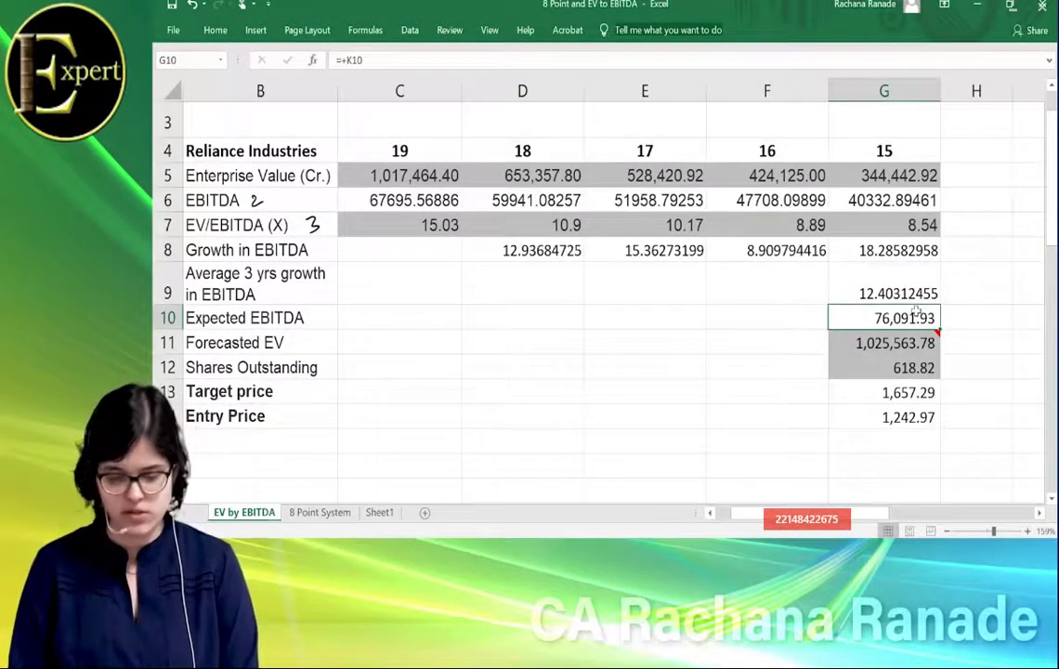
- Erase the handwritten ink numbers 2 and 3 beside the EBITDA and EV/EBITDA (X) row labels
left_click(244, 224)
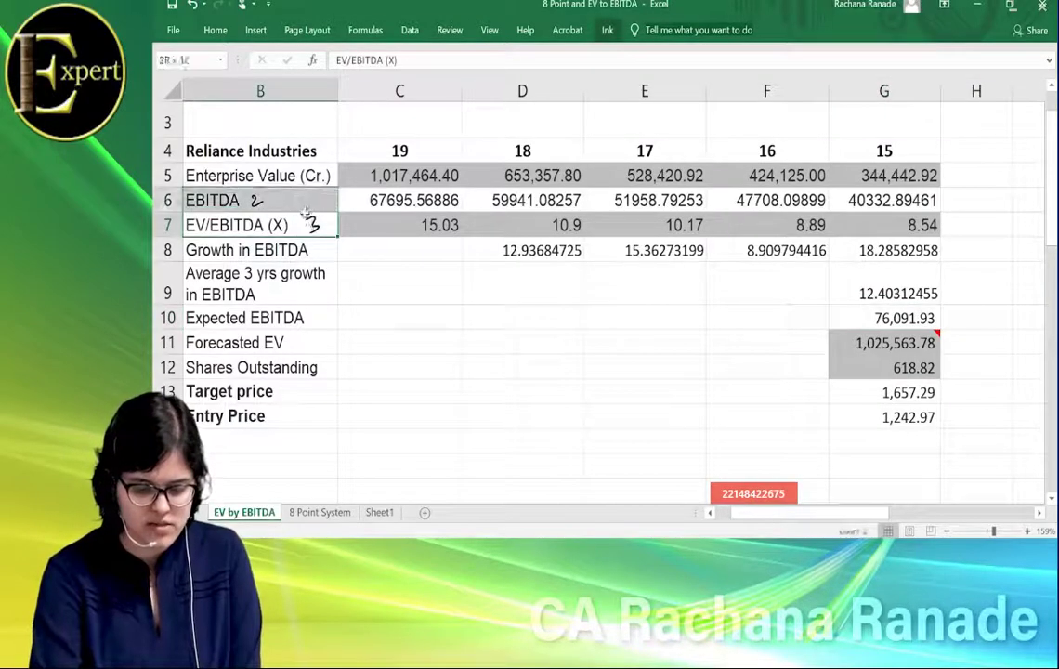
left_click(338, 269)
left_click(607, 30)
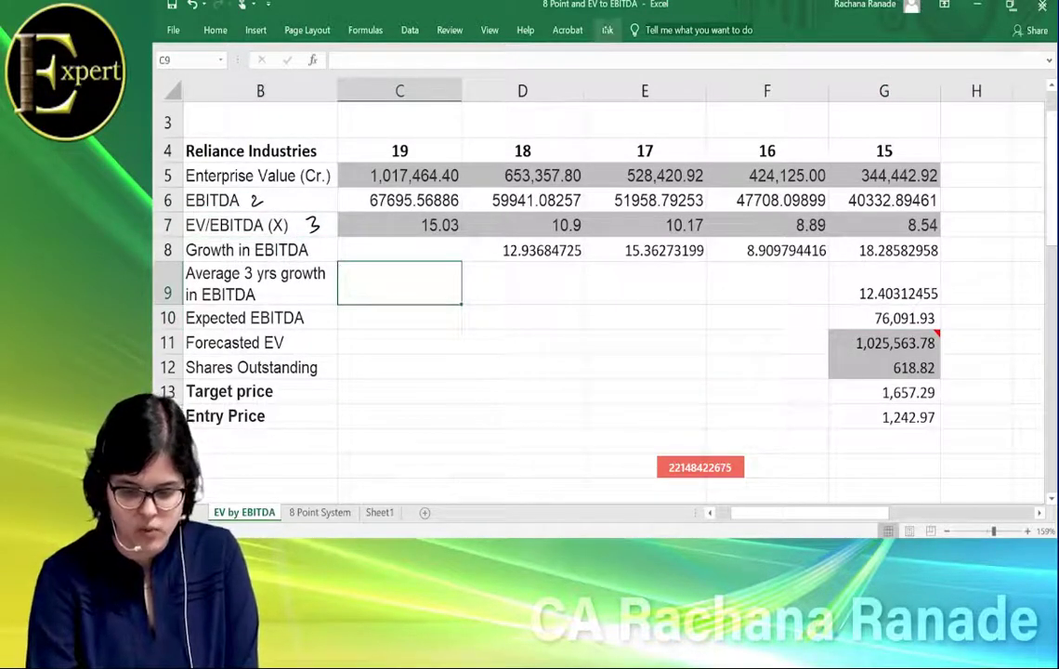
left_click(243, 65)
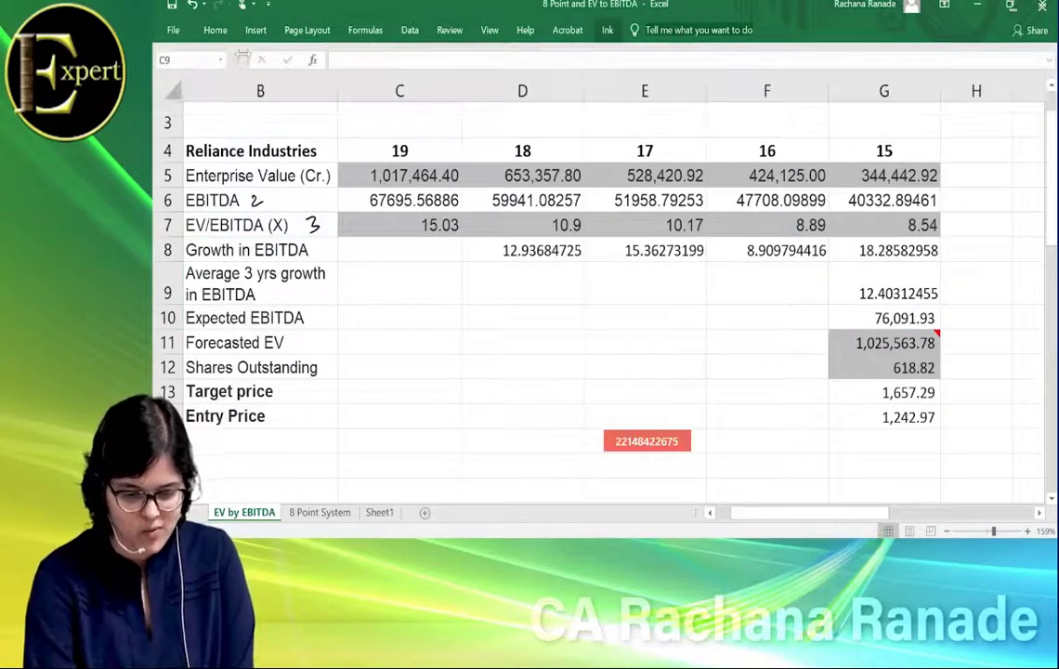
left_click(313, 224)
left_click(257, 199)
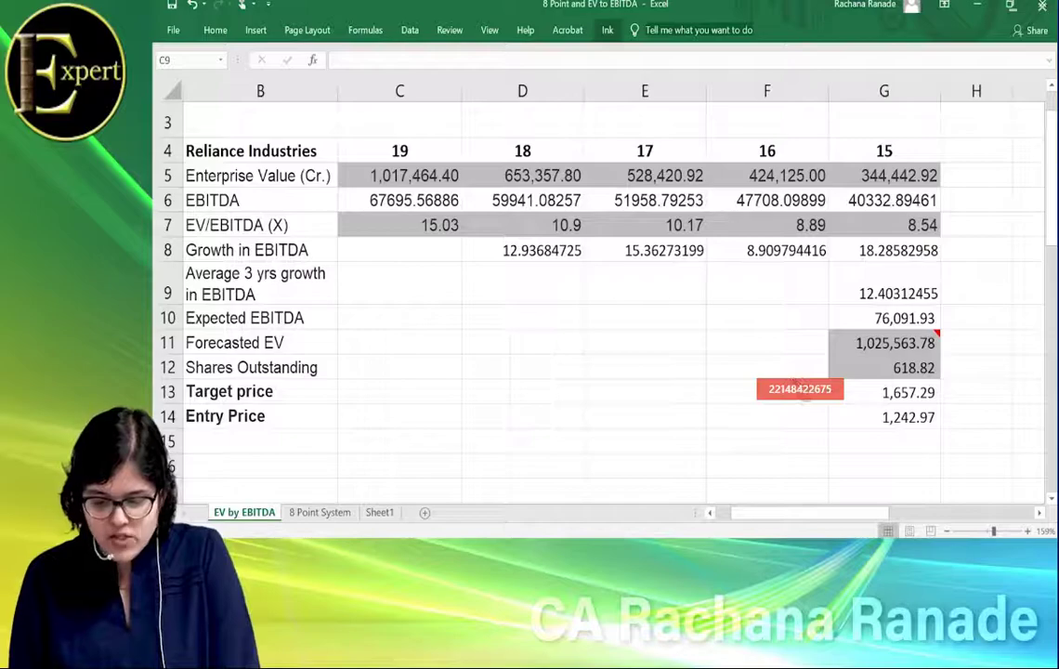
left_click(217, 31)
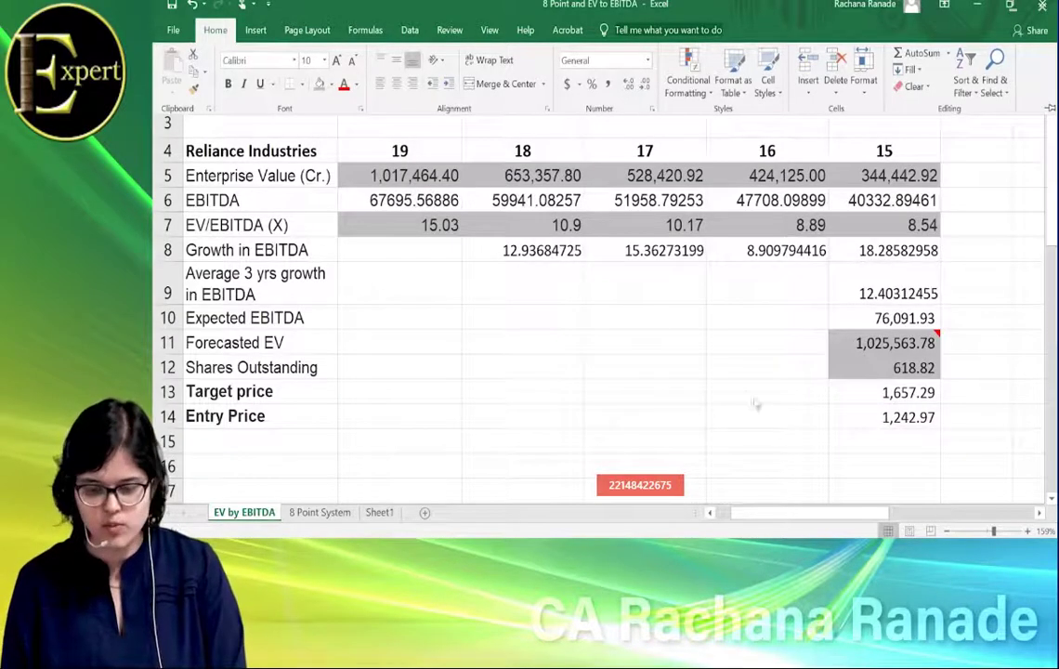
- Enter the formula =G14*1.1 in F14 to calculate the entry price plus 10 percent
left_click(887, 421)
left_click(887, 420)
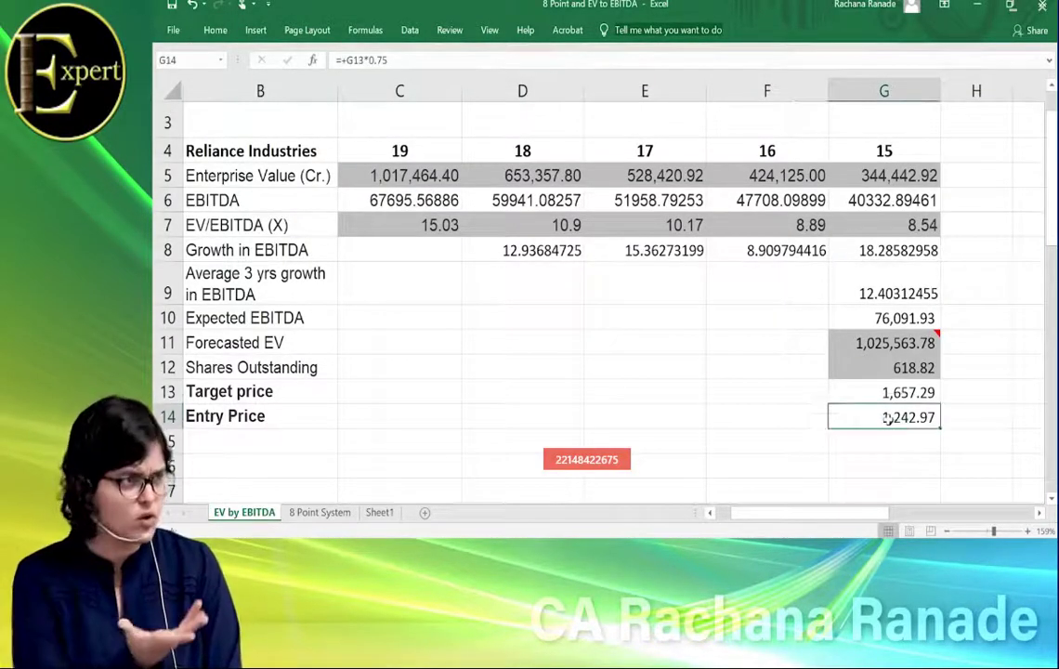
left_click(773, 417)
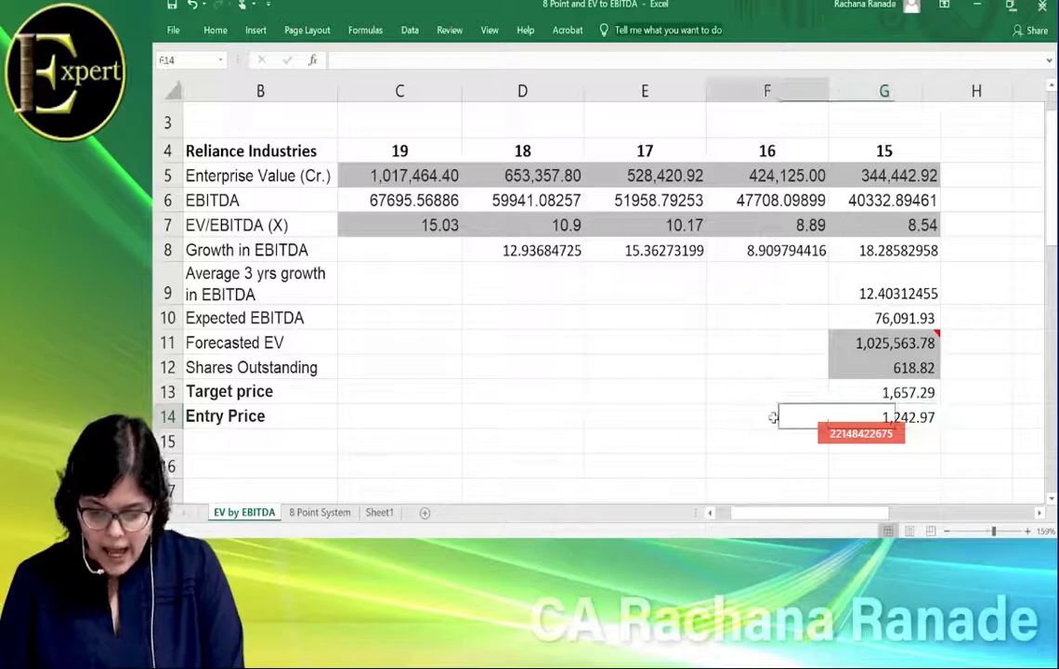
type("=")
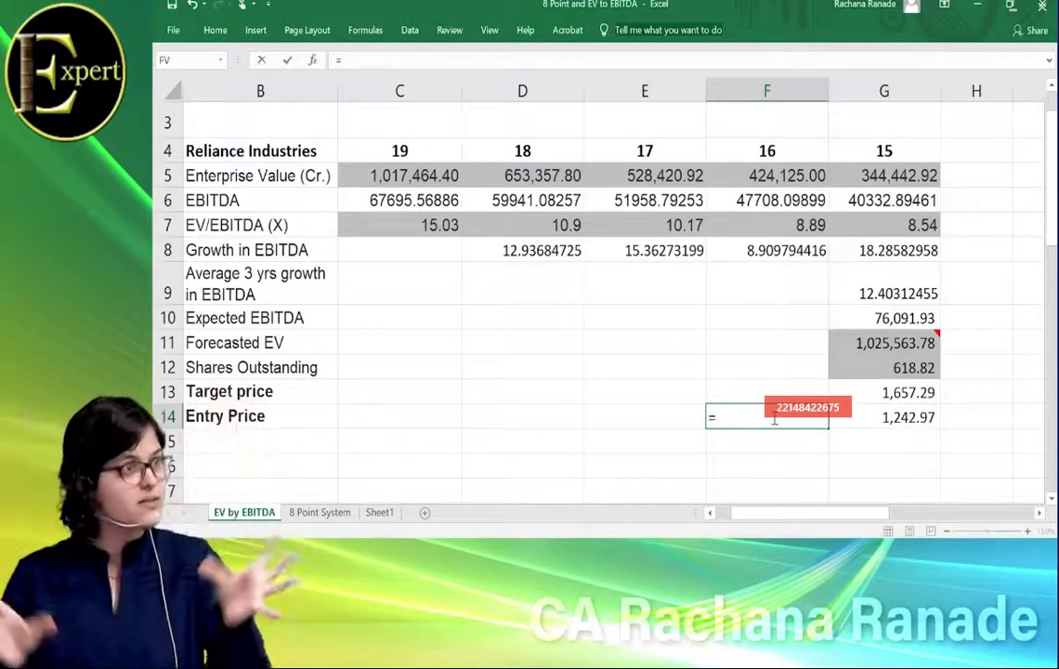
key("Right")
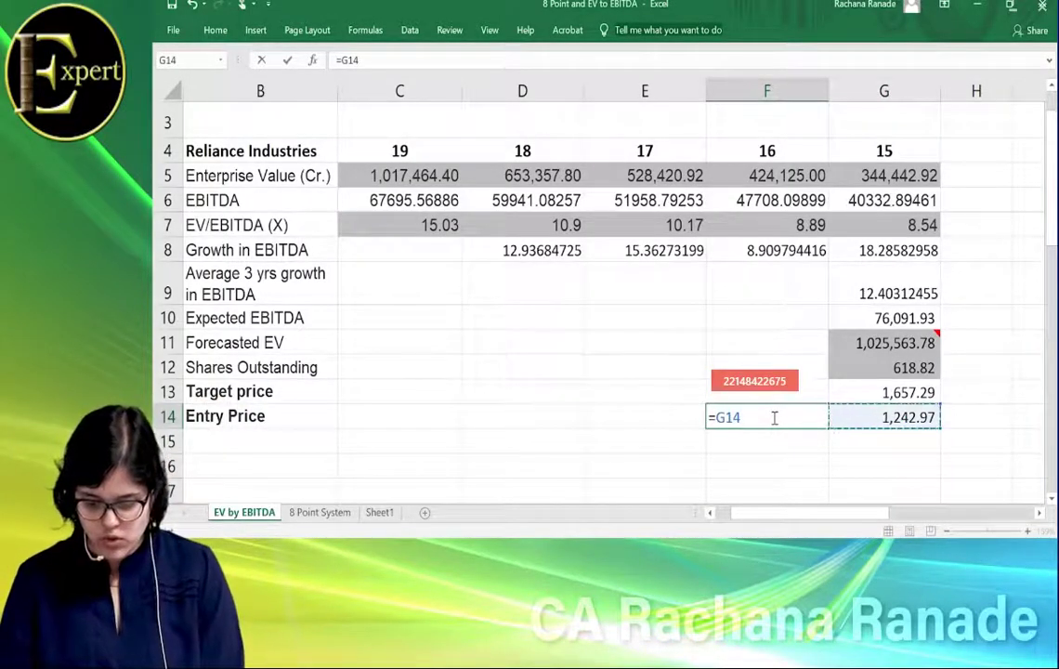
type("*1.1")
key("Return")
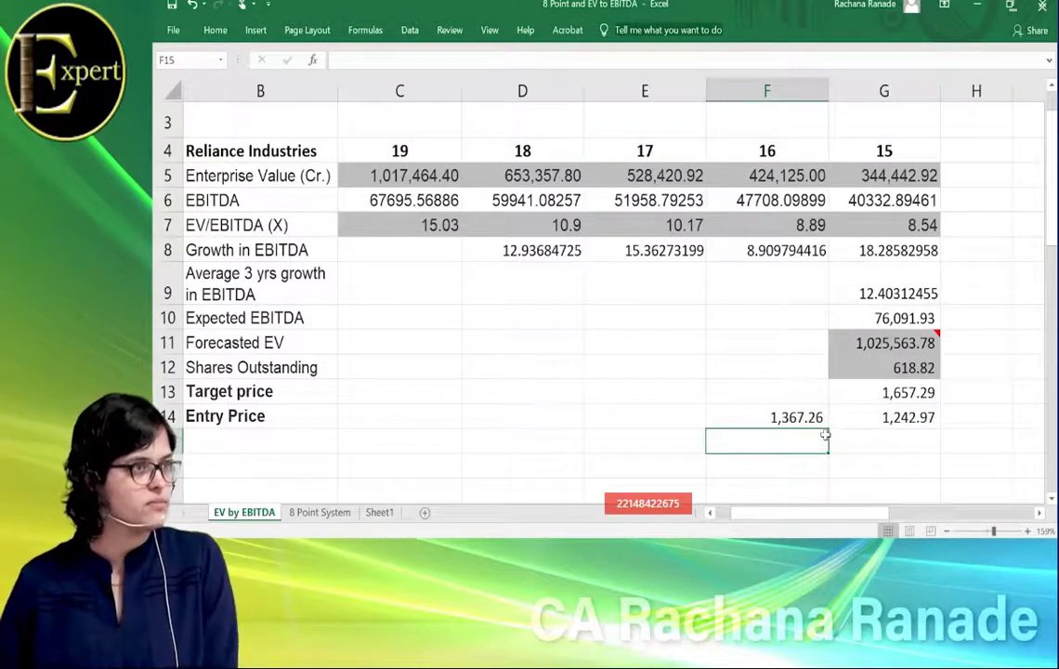
key("Up")
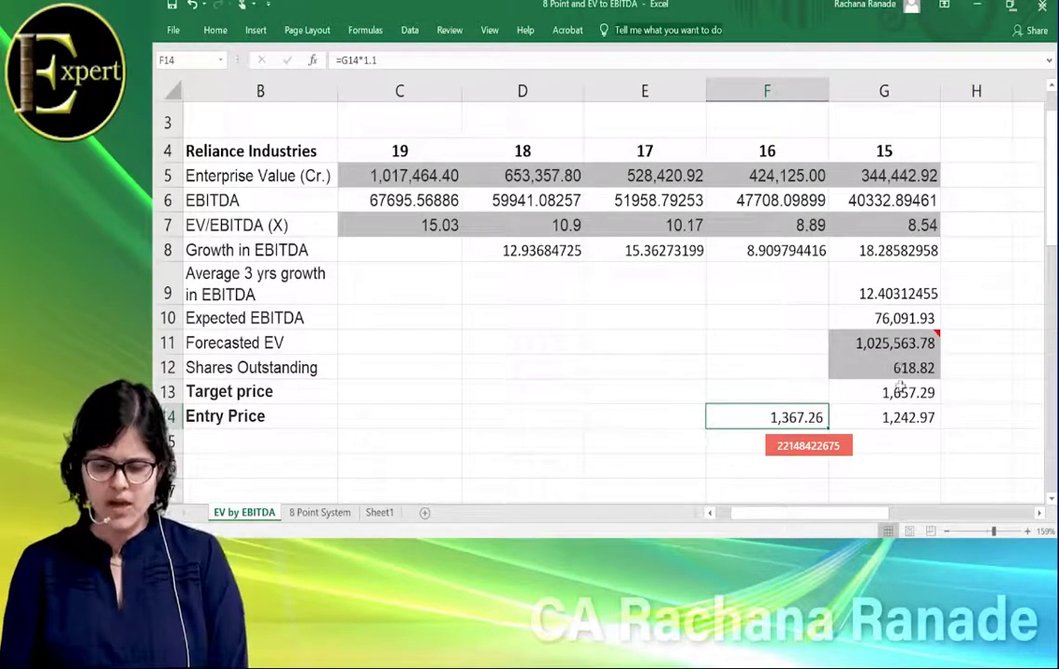
- Review the target price in G13, the entry price range in F14 to G14 and the Expected EBITDA in G10
left_click(899, 390)
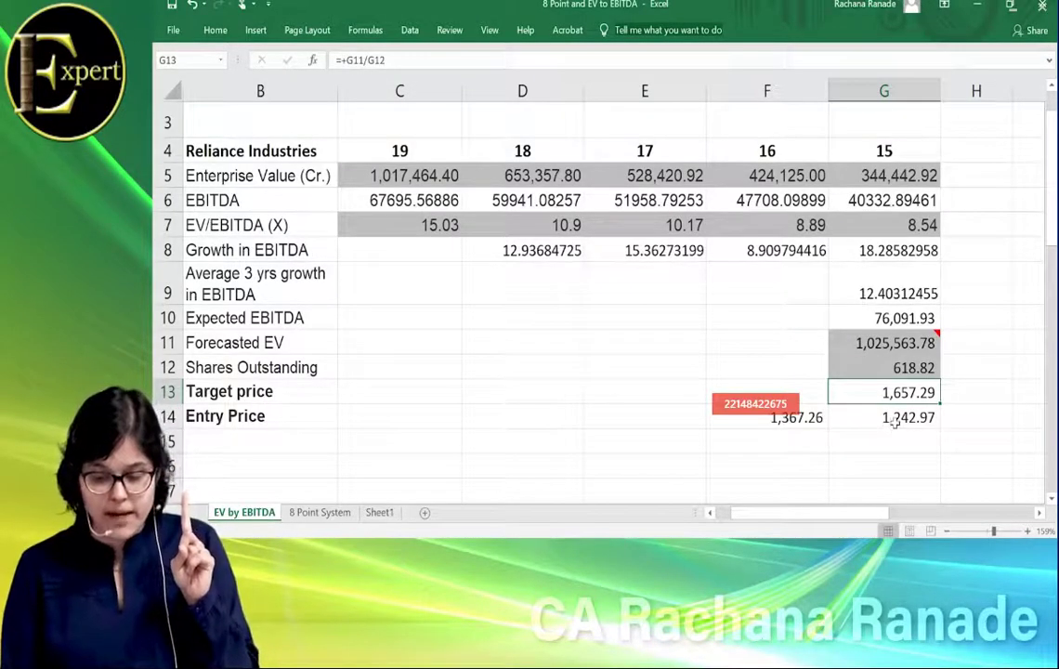
left_click_drag(887, 418, 804, 420)
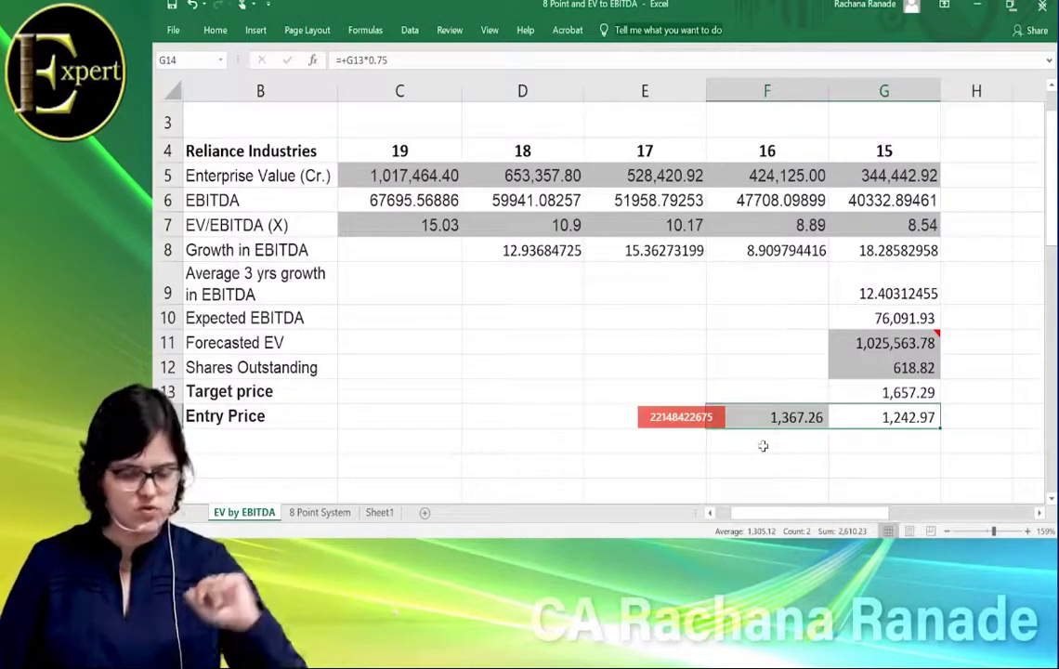
left_click(234, 314)
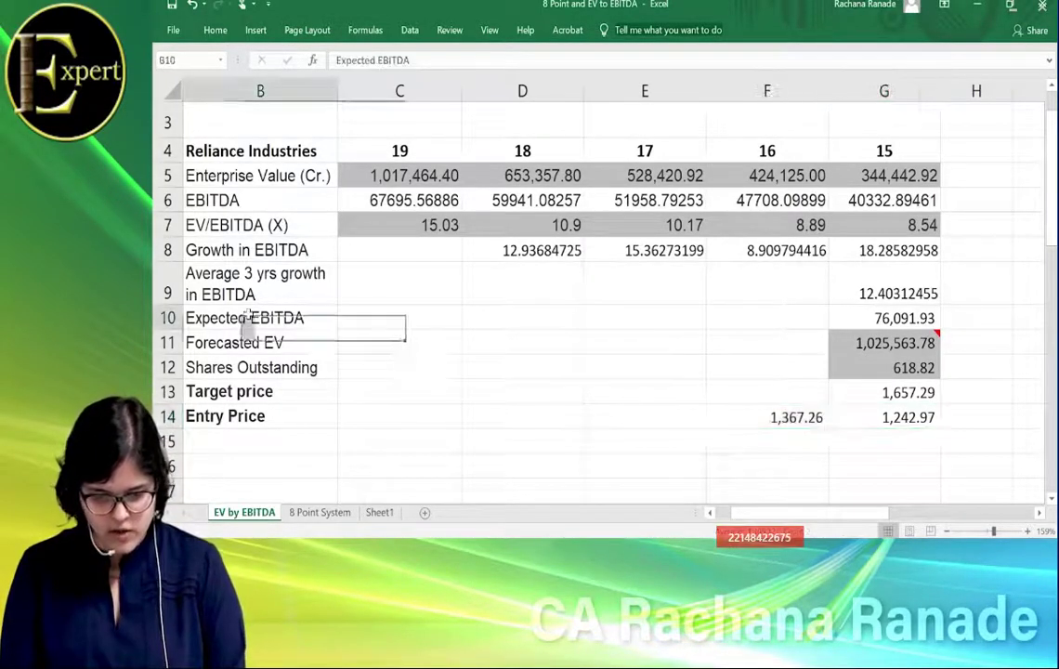
left_click(882, 319)
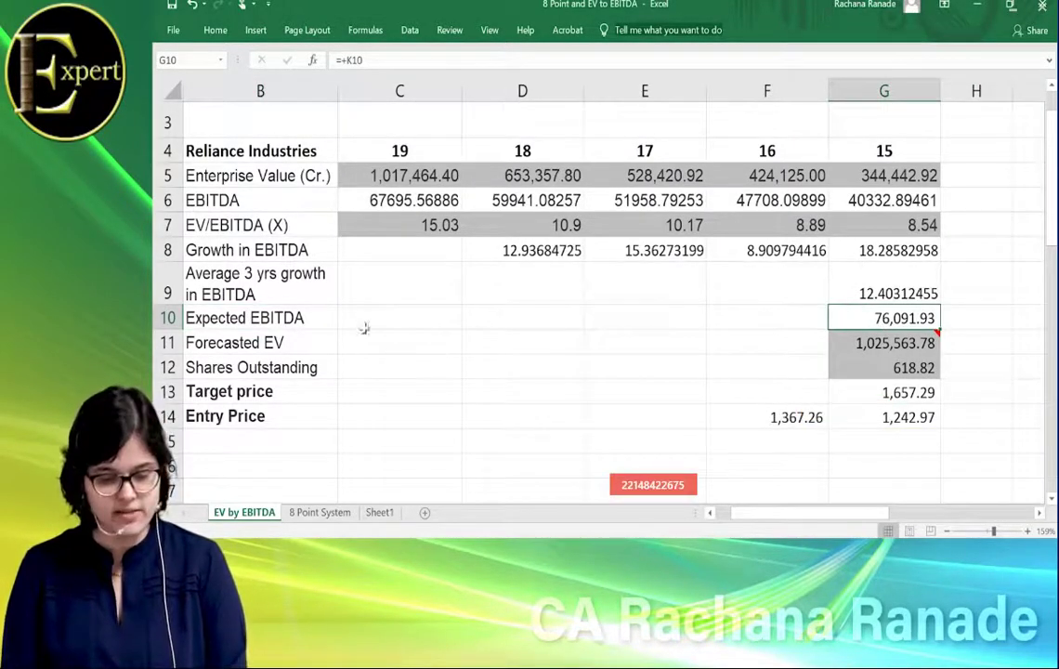
- Examine which cells the Forecasted EV formula in G11 refers to, leaving the formula as it is
left_click(244, 344)
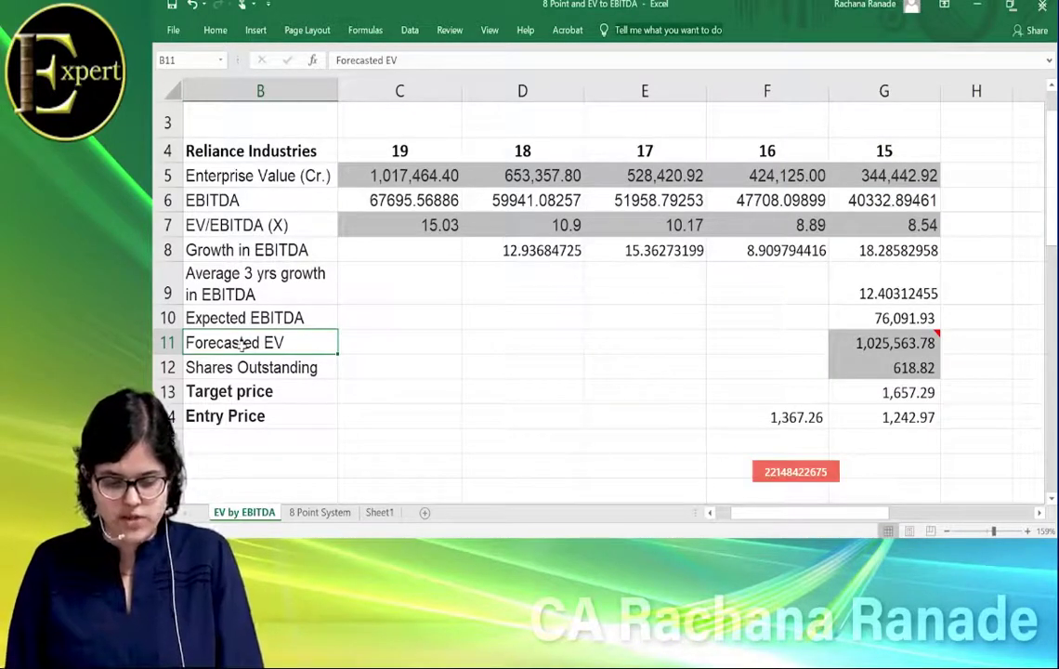
key("Right")
key("Right")
key("Right")
key("Right")
key("Right")
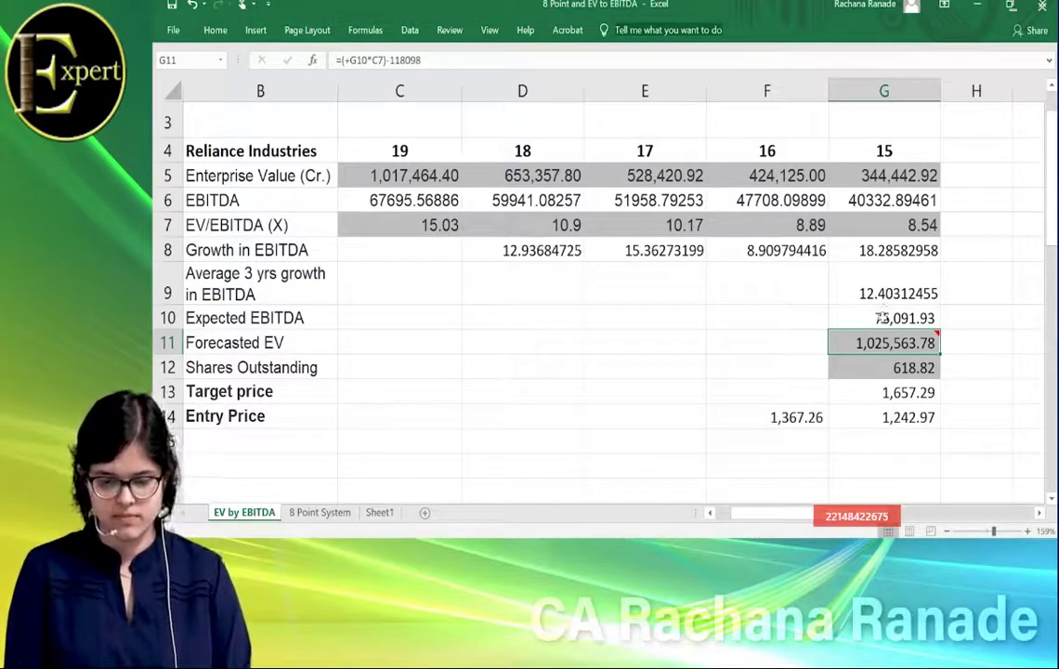
key("F2")
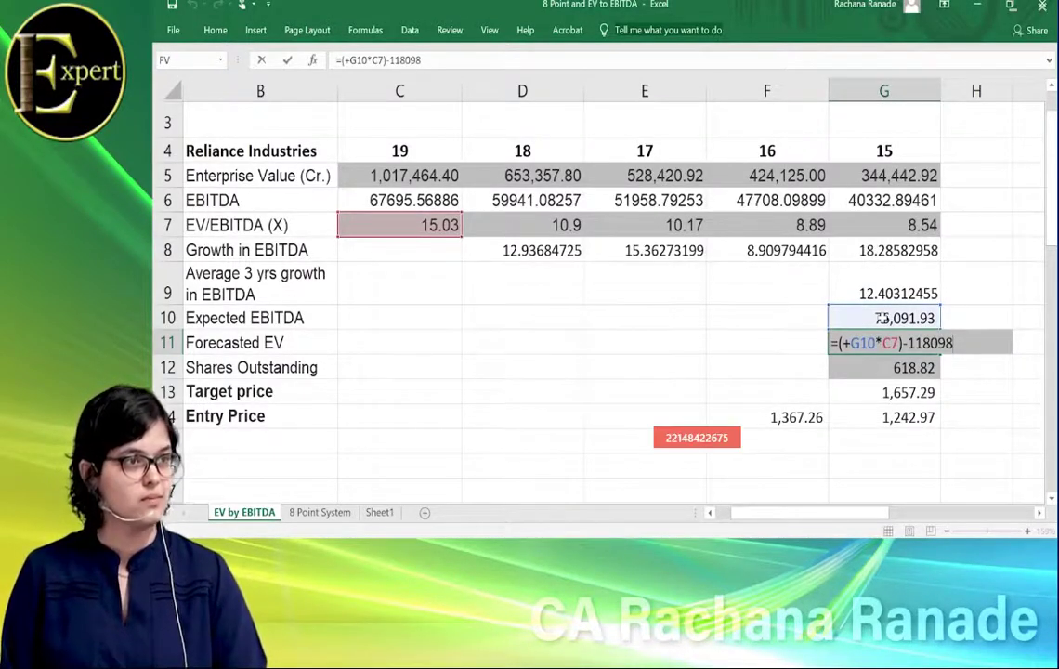
key("ctrl+Return")
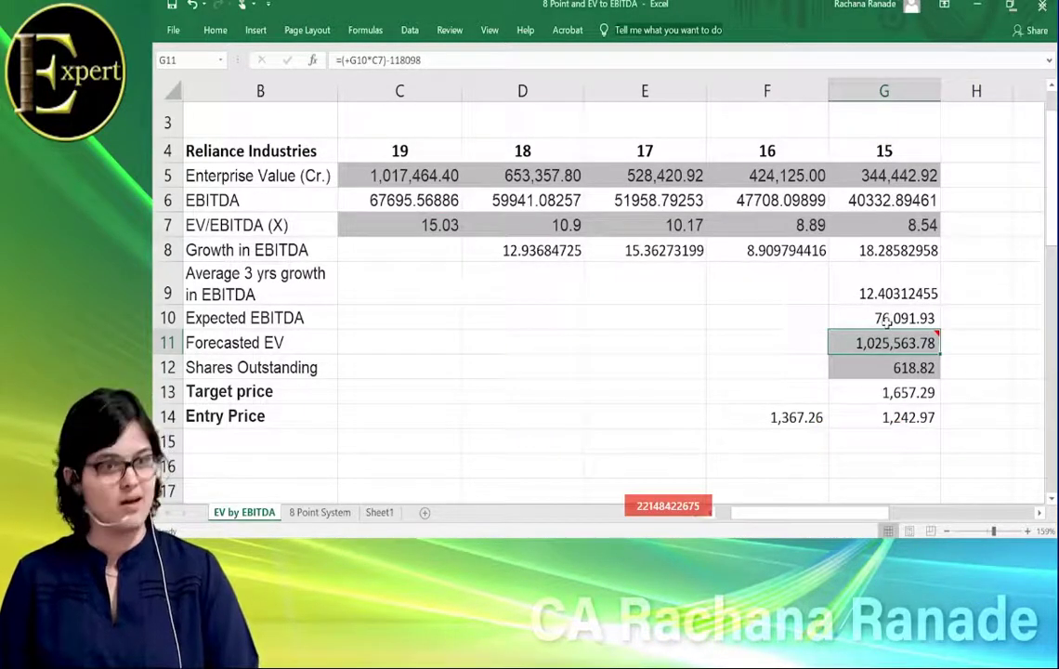
- Recheck the Forecasted EV formula and its attached note against the EV/EBITDA (X) row
key("F2")
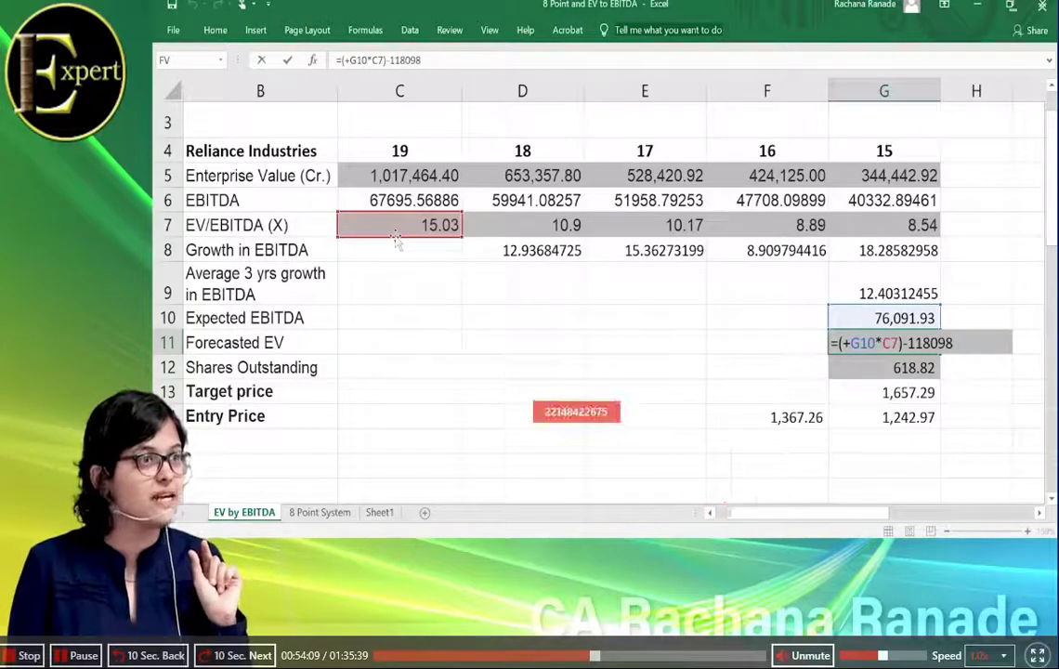
left_click(251, 234)
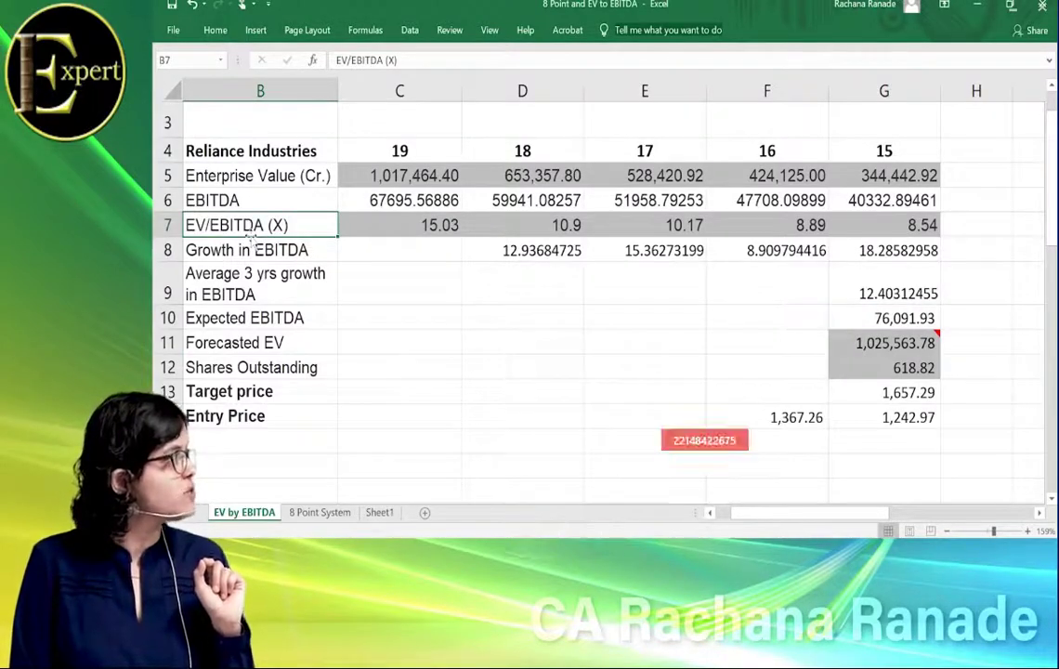
left_click(886, 344)
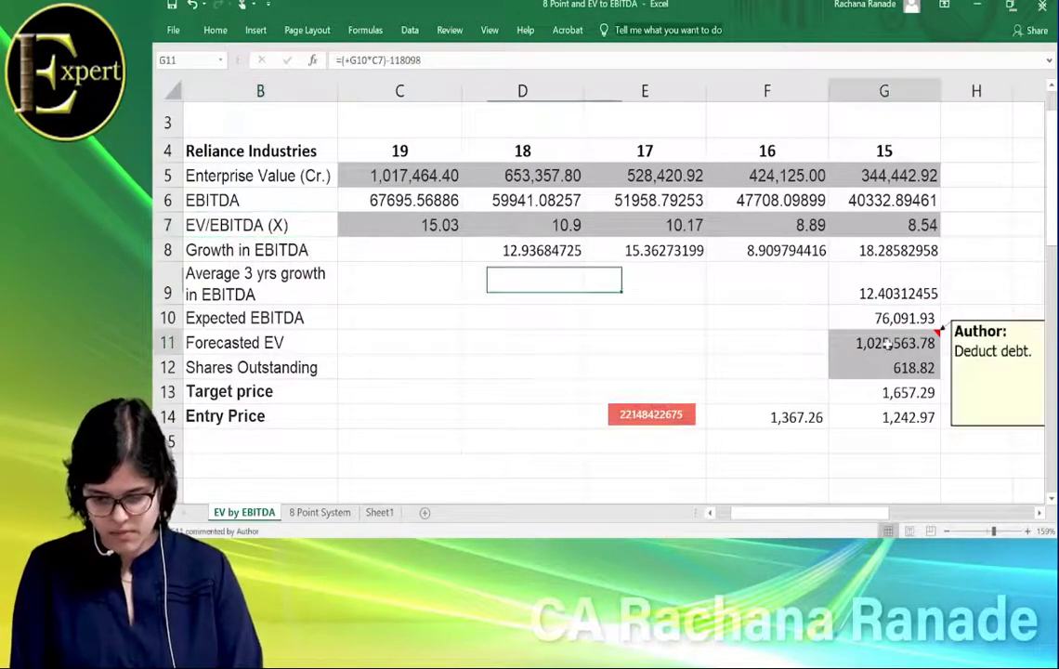
double_click(886, 344)
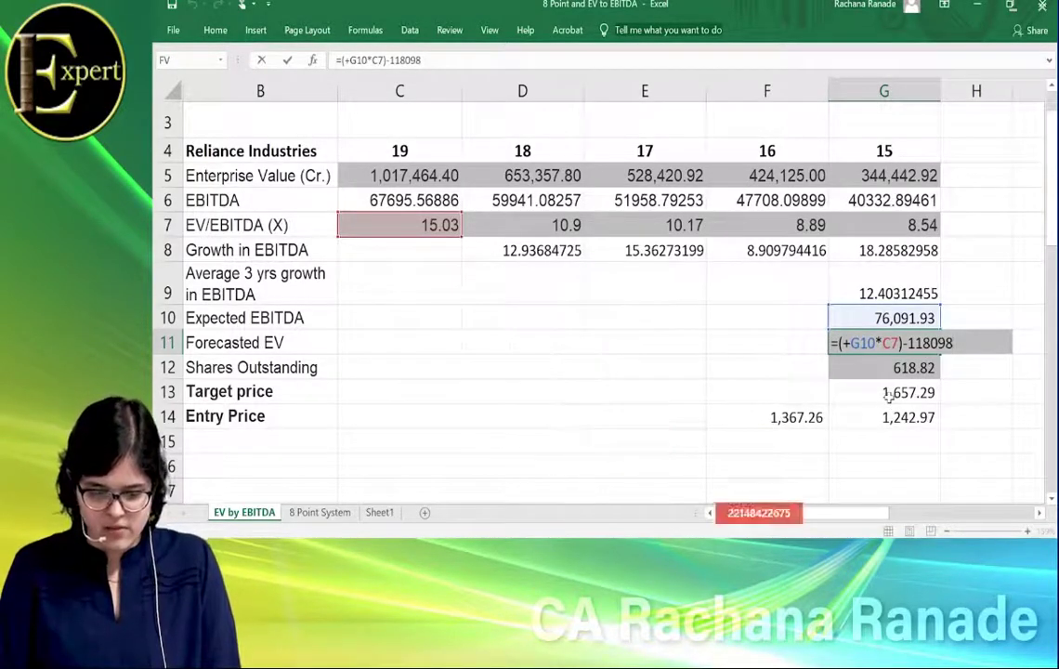
- Trace the target price formula in G13 to its source cells and check the entry price formula in G14
left_click(889, 395)
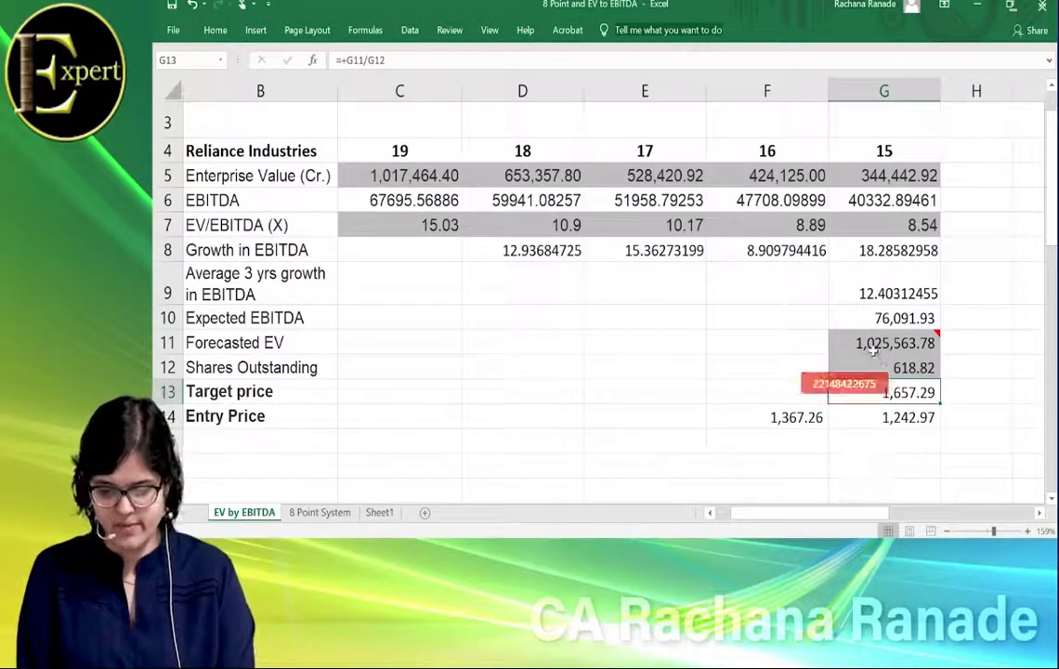
key("F2")
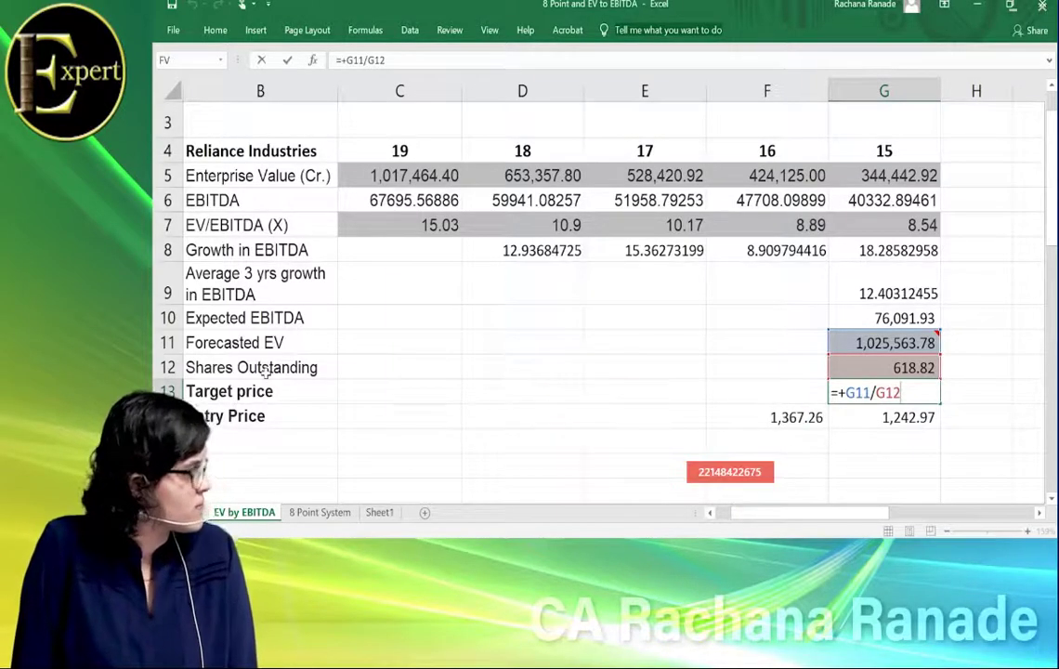
key("ctrl+Return")
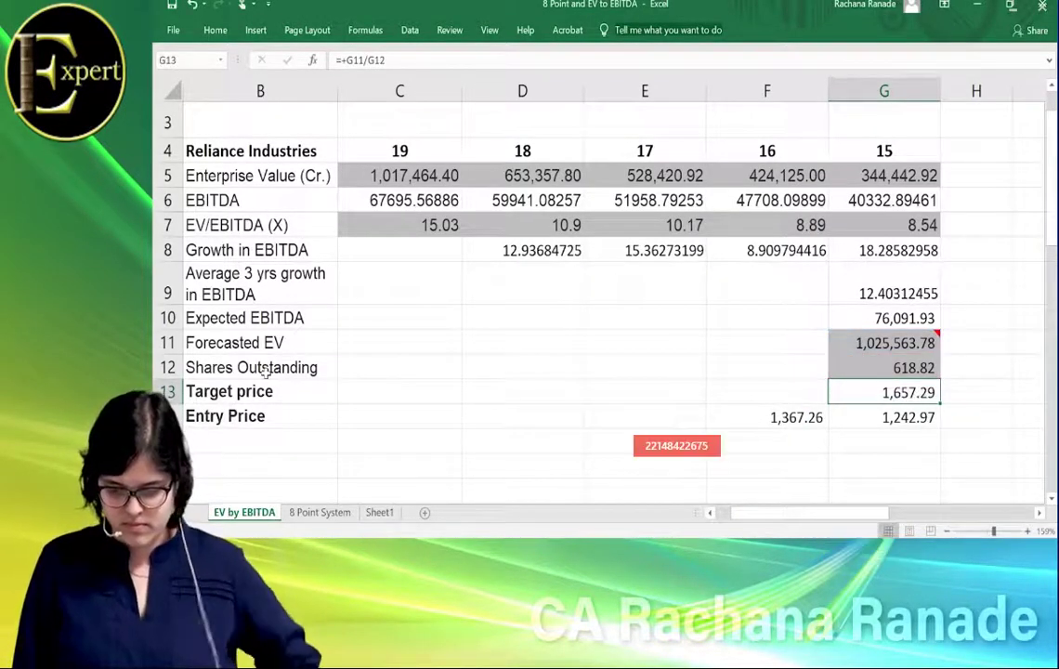
key("Down")
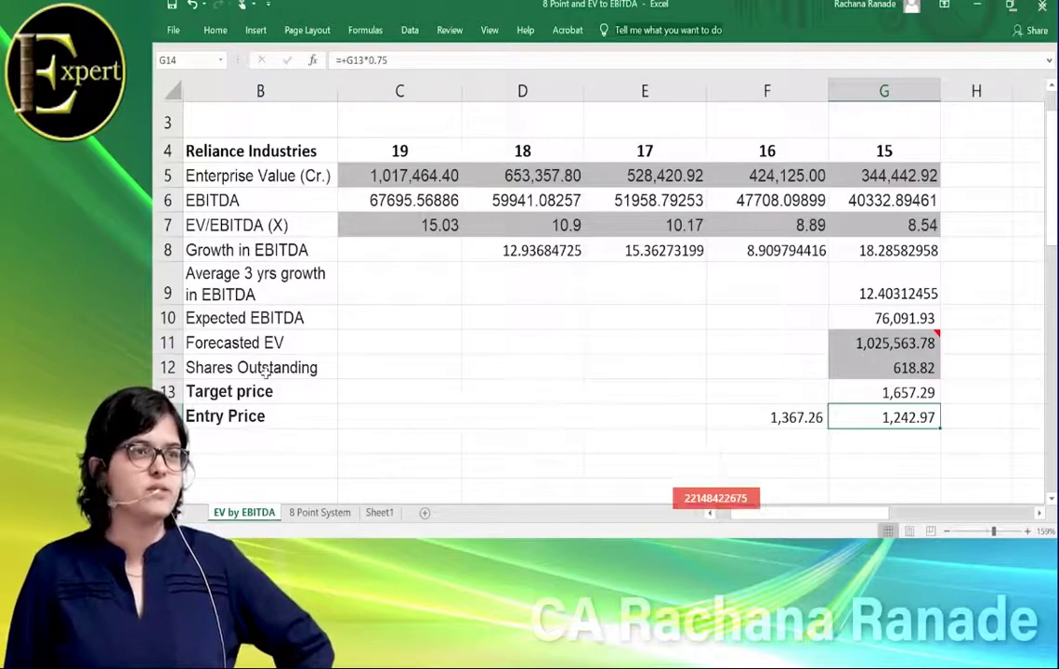
- Compare the target price formula in G13 with the entry price formula in G14
key("Up")
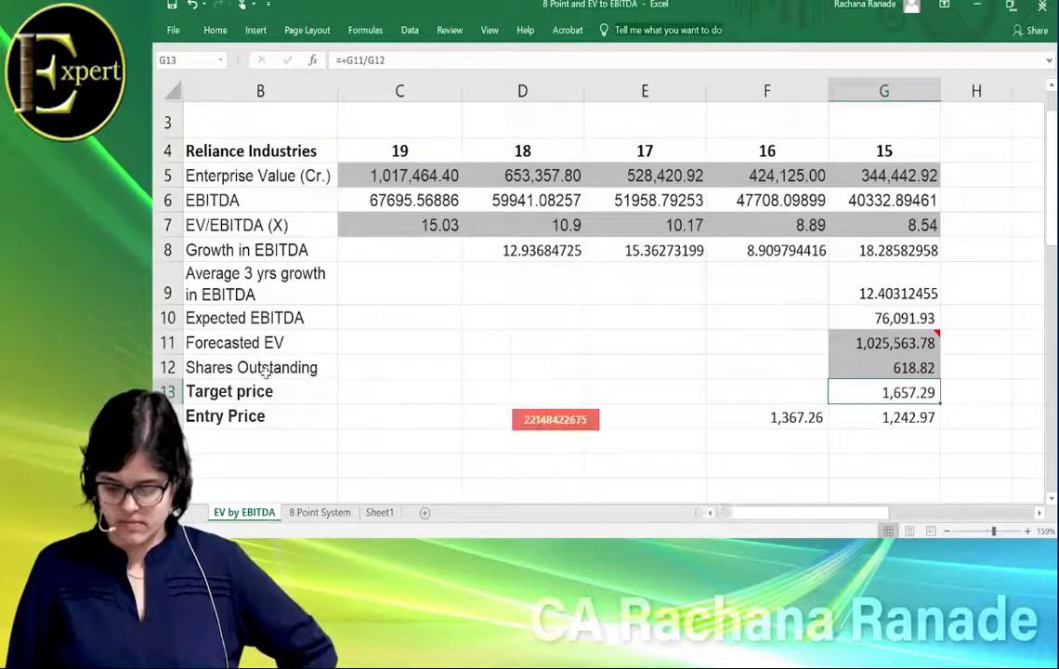
key("Down")
key("Down")
key("Up")
key("Up")
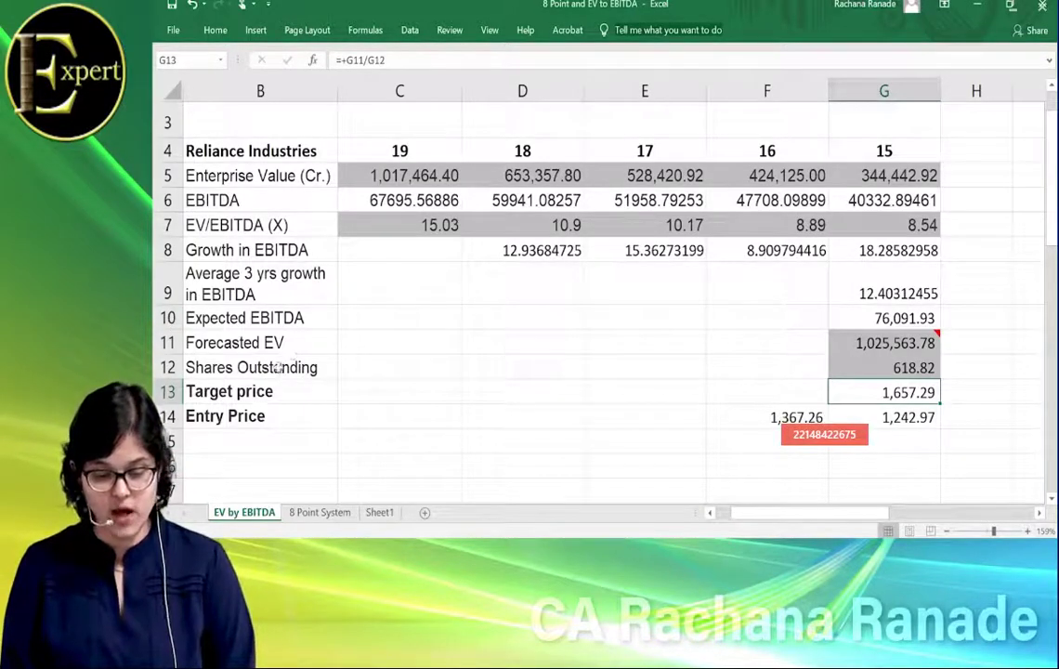
- Check the Shares Outstanding input in G12 against the Forecasted EV formula in G11
left_click(279, 367)
key("Right")
key("Right")
key("Right")
key("Right")
key("Right")
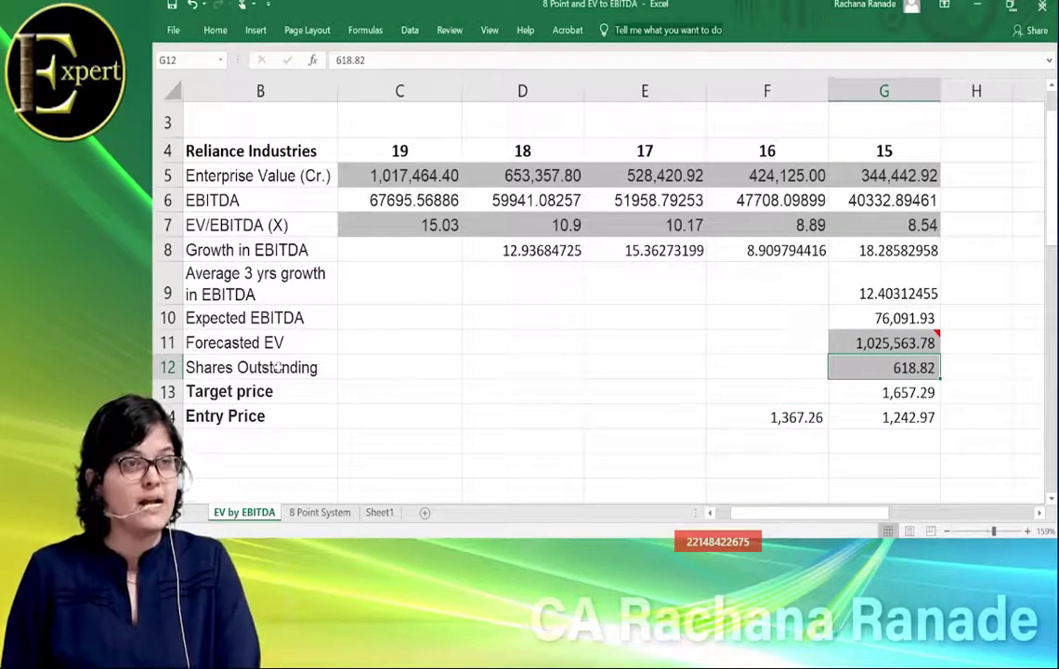
key("Up")
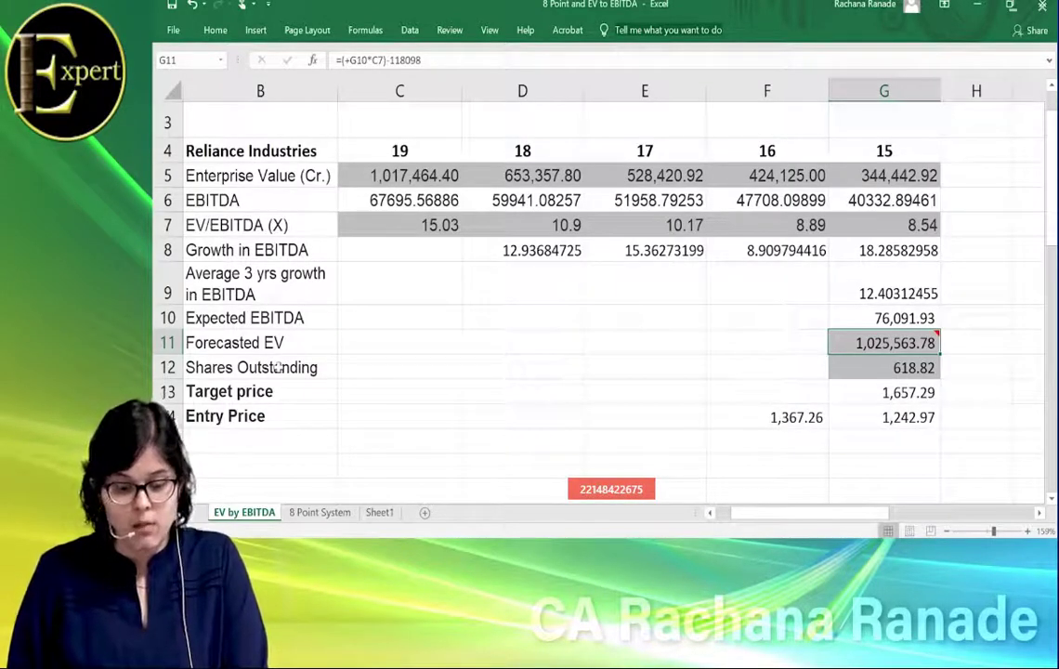
key("Down")
key("Up")
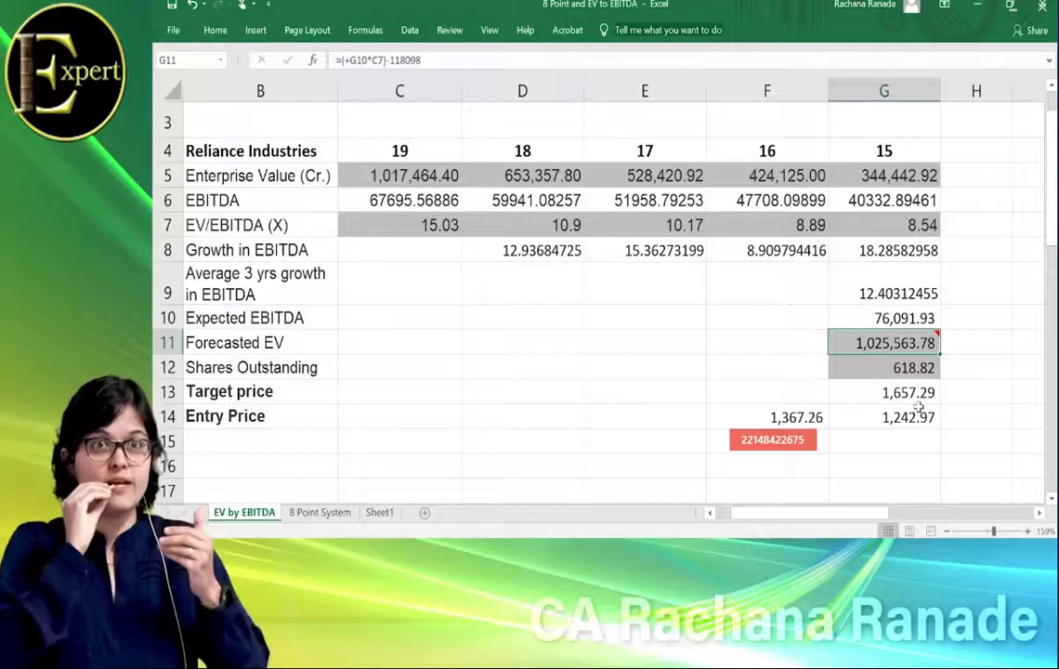
- Extend the Entry Price label in B14 to read "Entry Price (Buying Price)"
left_click(246, 419)
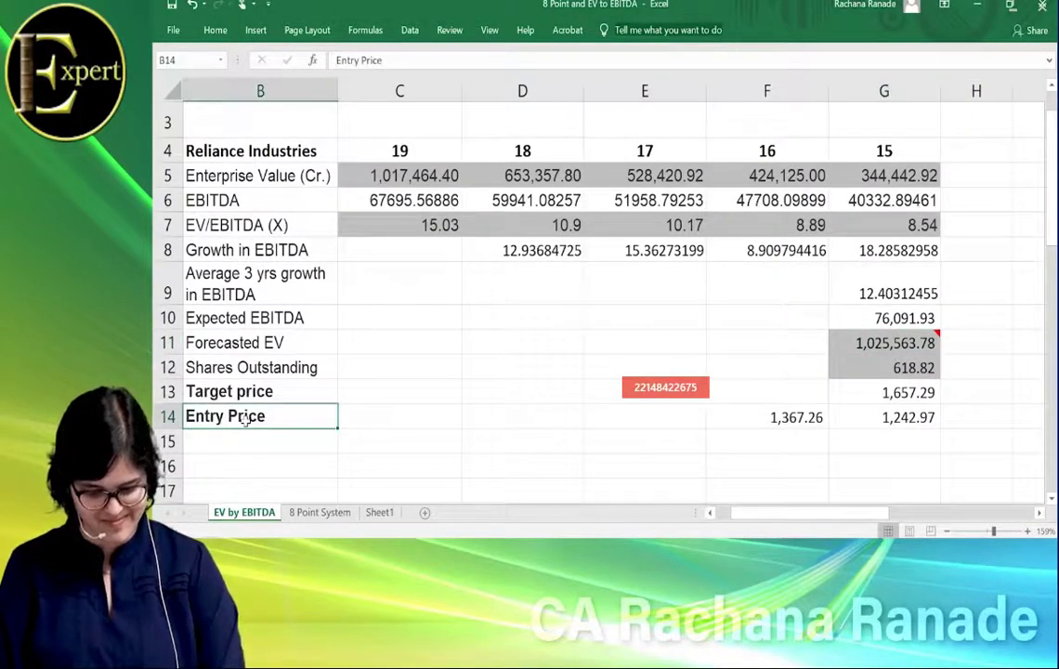
key("F2")
type("(B")
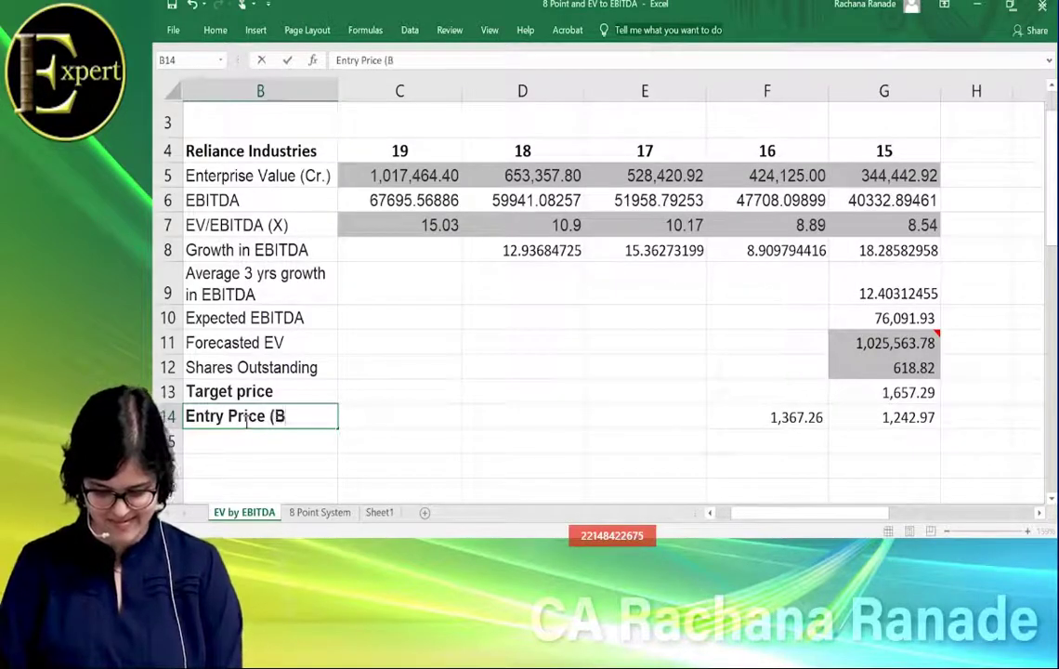
type("uying ")
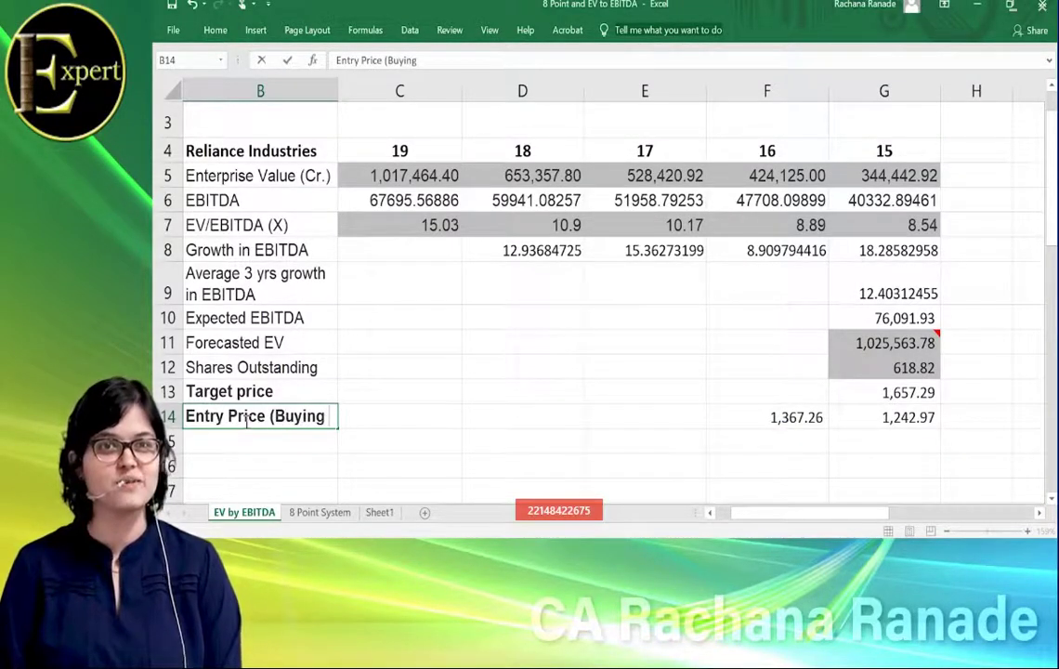
type("Price)")
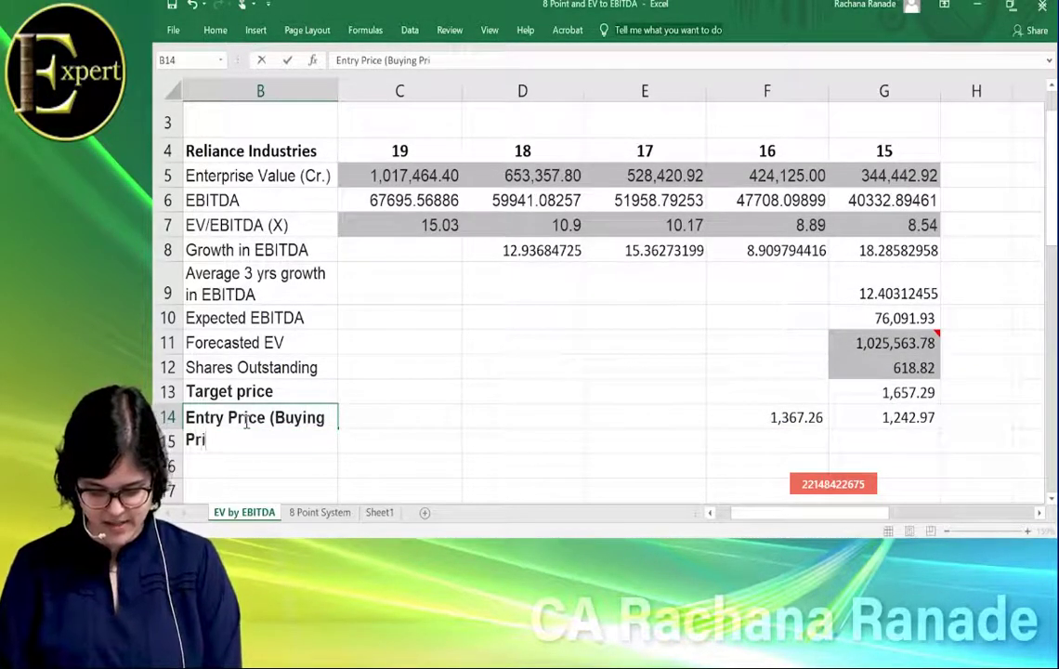
key("Return")
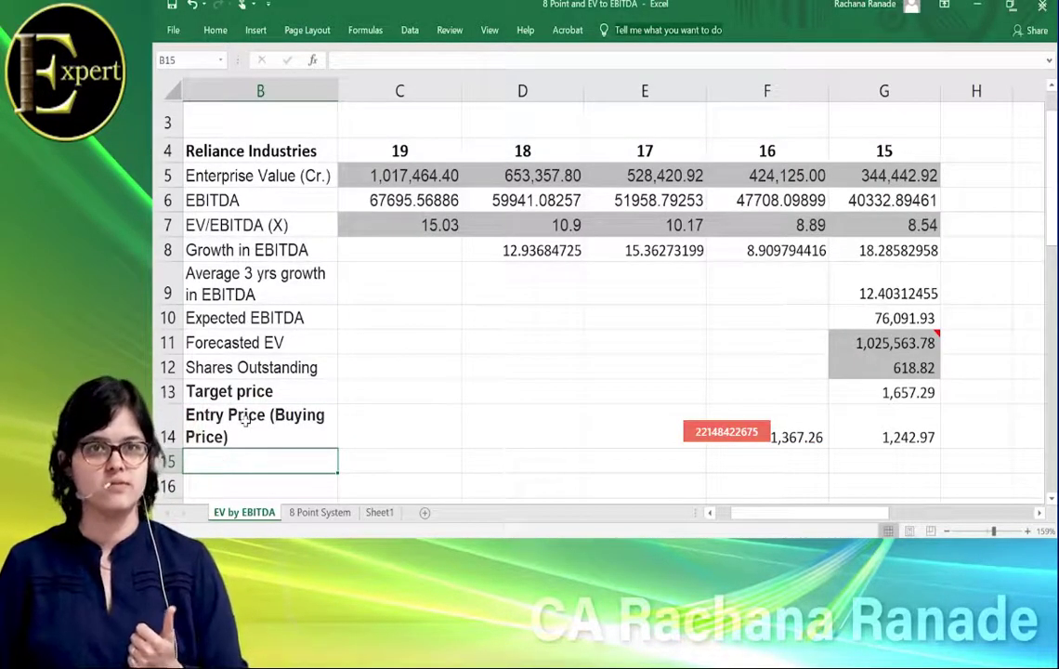
- Extend the Target price label in B13 to read "Target price (Expected Price)"
key("Up")
key("Up")
key("F2")
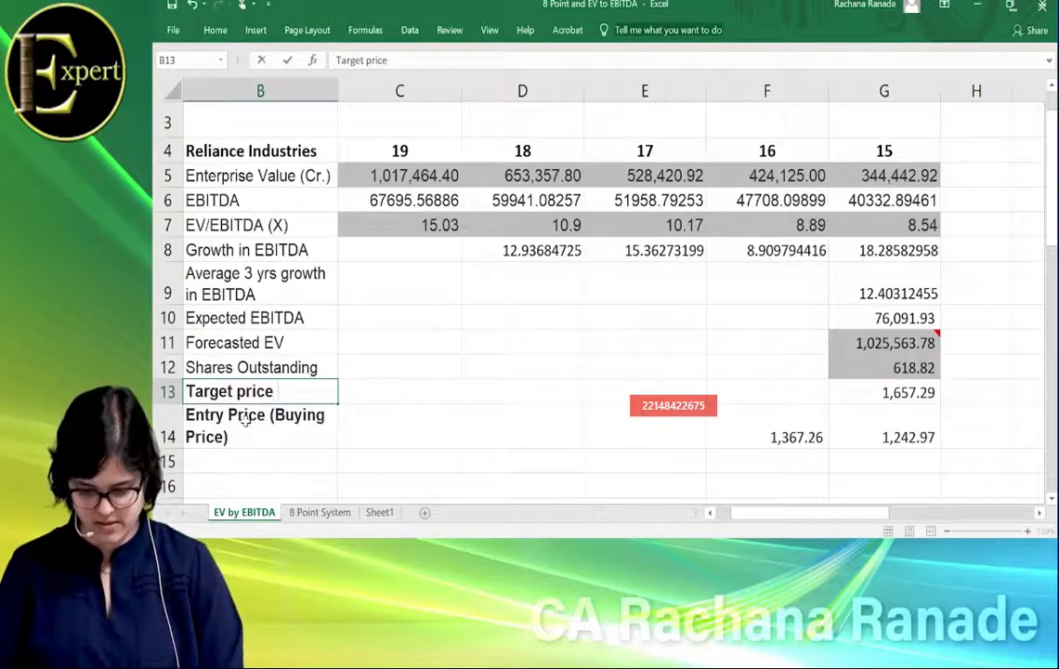
type("(Ex")
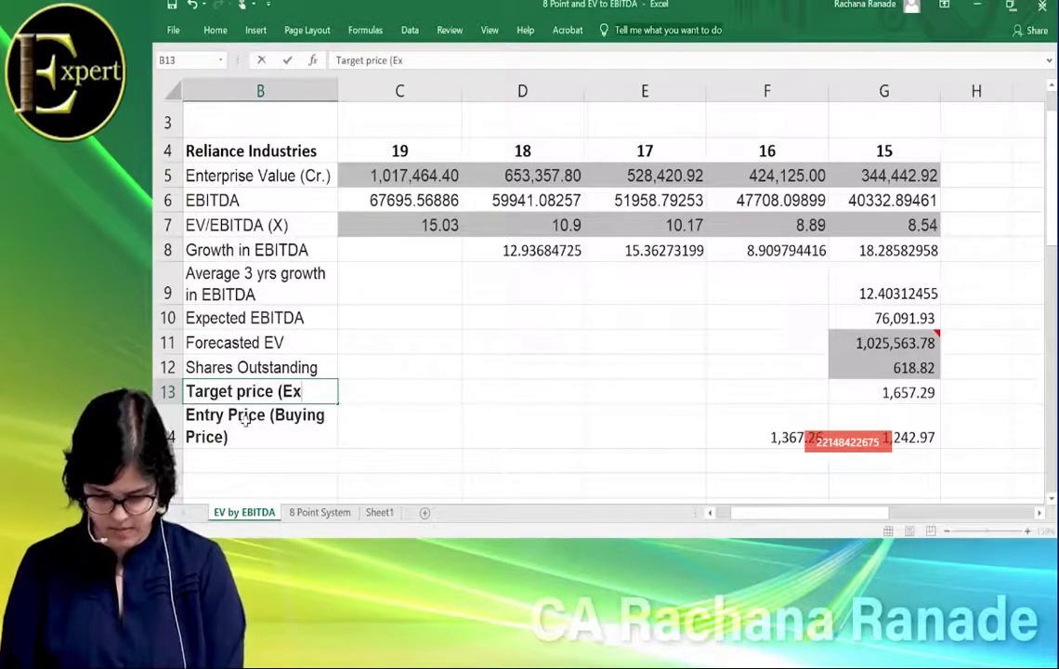
type("pected Pri")
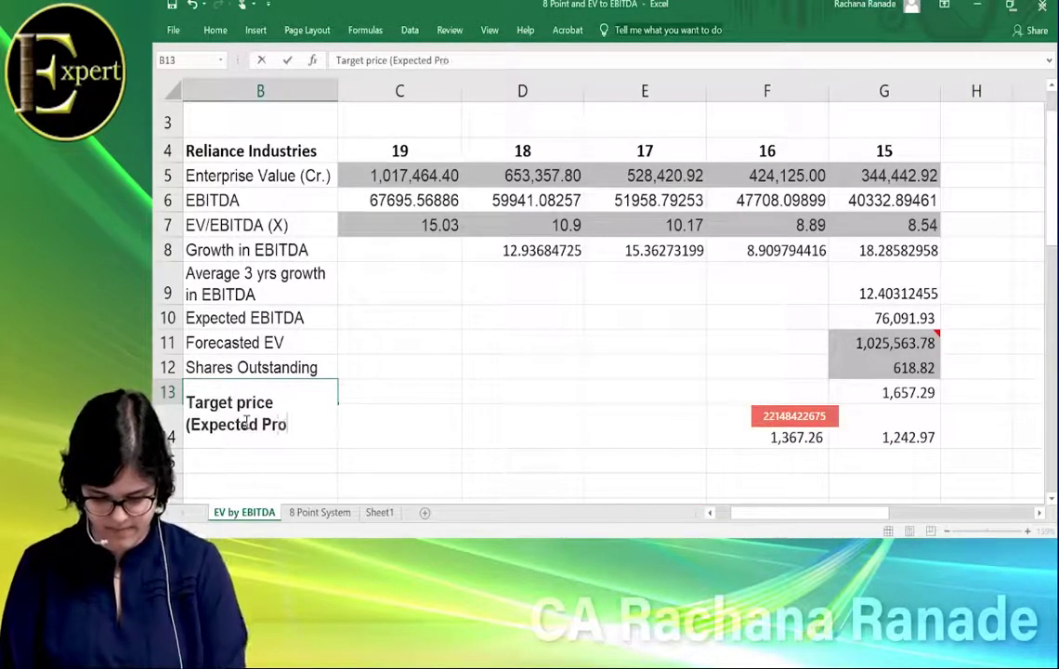
type("ce)")
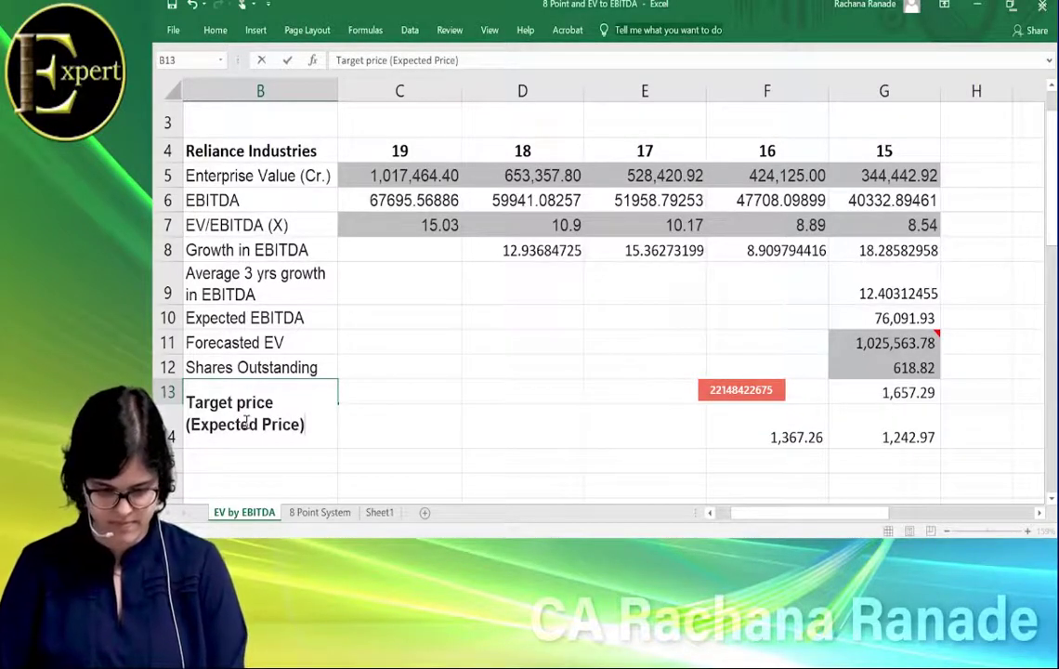
key("Return")
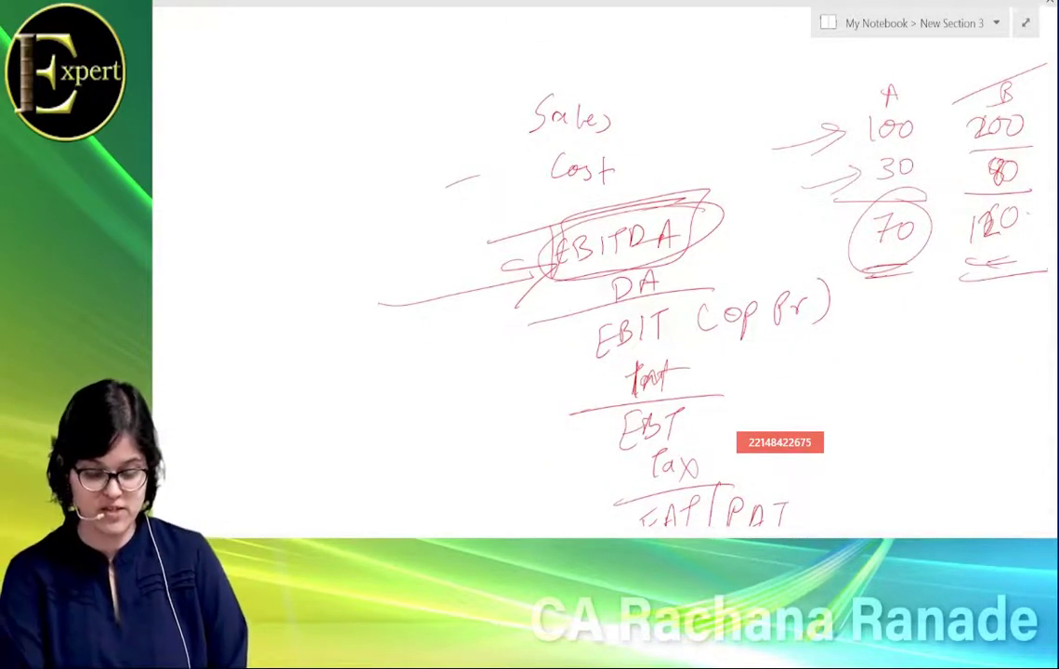
- Switch to the OneNote page and draw a vertical line with three short branches in a blank area beyond the EBITDA notes
scroll(604, 269, "down", 5)
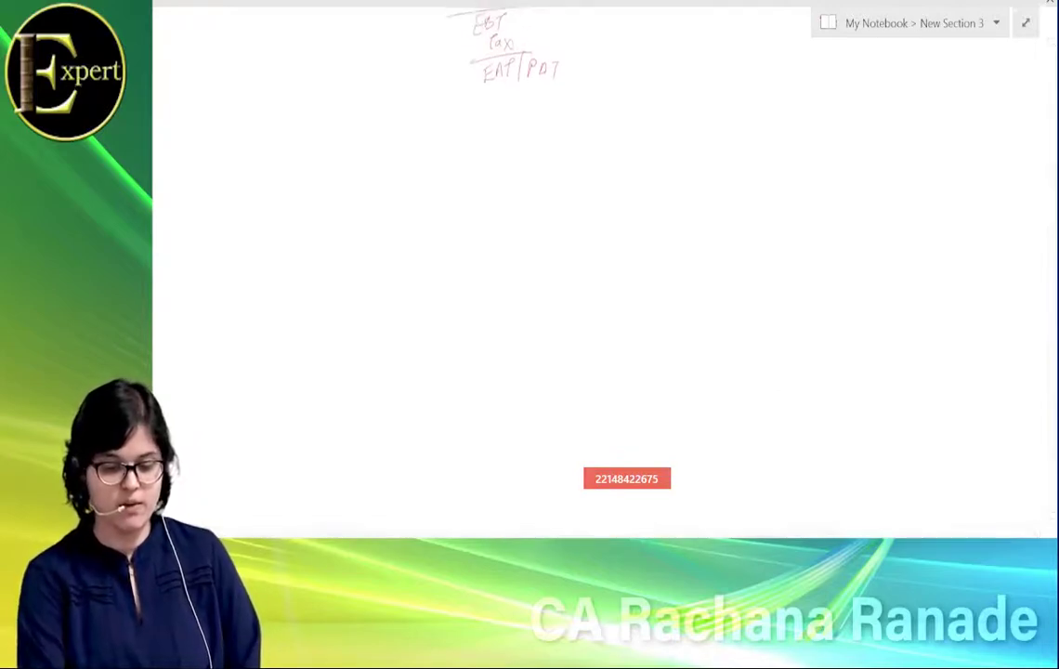
scroll(603, 269, "up", 2)
scroll(604, 270, "right", 2)
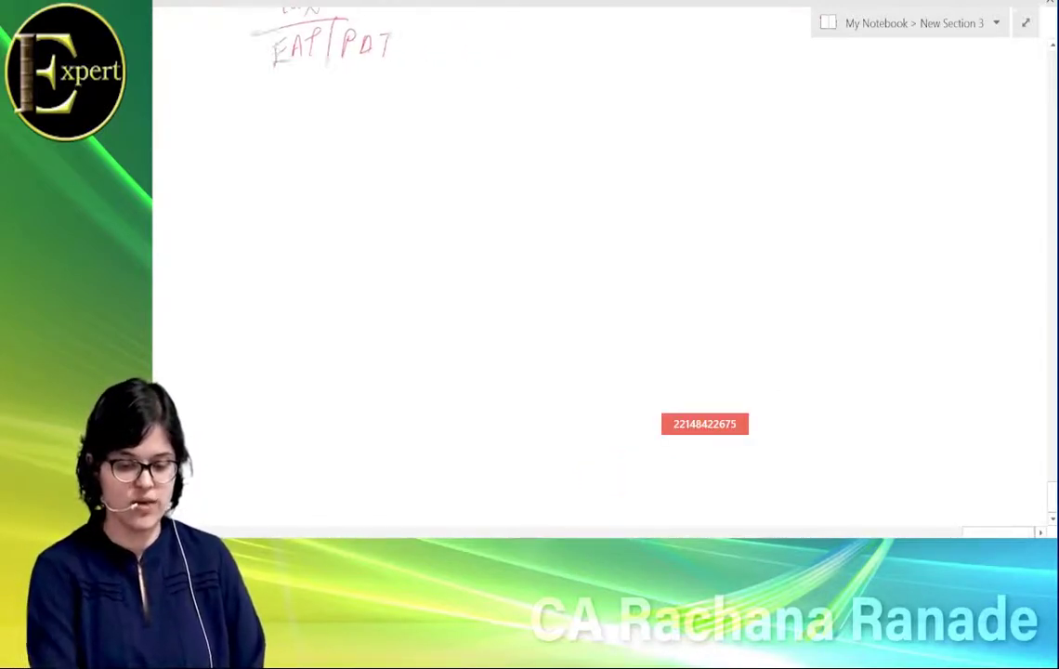
scroll(604, 270, "right", 4)
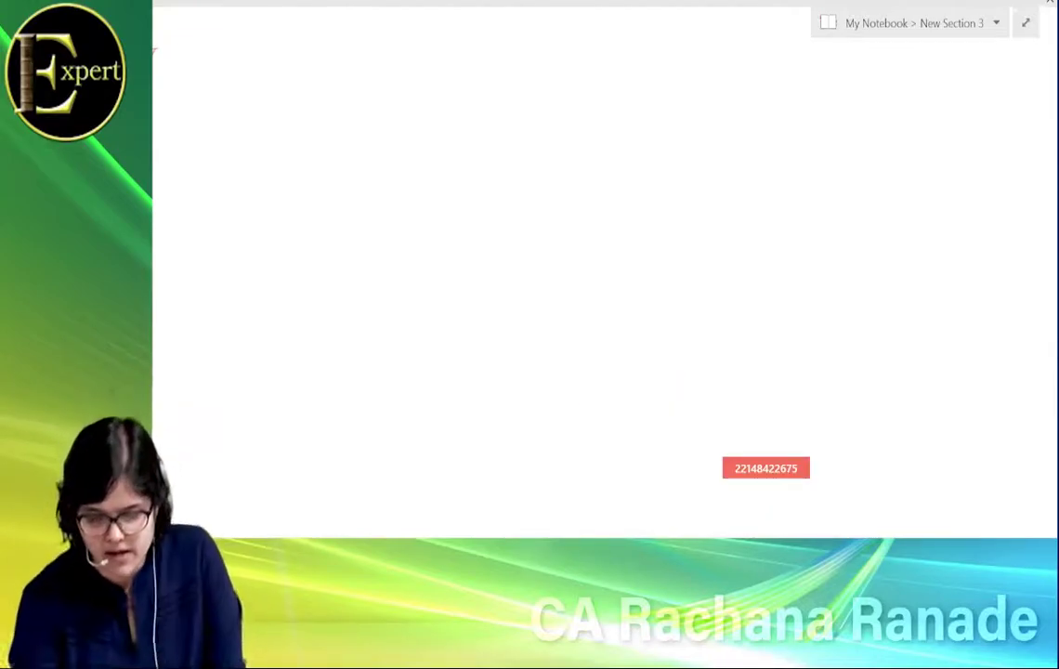
mouse_move(798, 76)
left_mouse_down()
mouse_move(797, 170)
mouse_move(852, 277)
left_mouse_up()
left_click_drag(796, 181, 823, 179)
left_click_drag(796, 96, 823, 94)
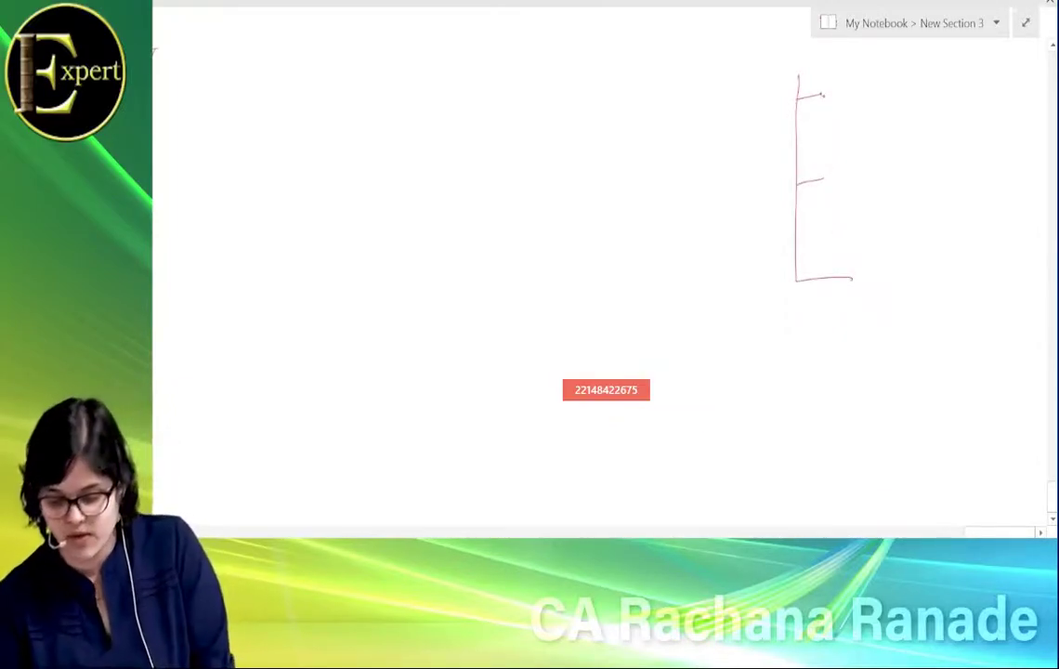
- Handwrite Eco., Ind and Co. An. beside the three branches from top to bottom, and circle Co. An. and Ind
mouse_move(888, 266)
left_mouse_down()
mouse_move(882, 281)
mouse_move(958, 278)
left_mouse_up()
left_click(914, 276)
left_click(964, 275)
left_click_drag(851, 169, 850, 189)
mouse_move(859, 189)
left_mouse_down()
mouse_move(869, 176)
mouse_move(871, 189)
left_mouse_up()
left_click_drag(890, 178, 896, 165)
mouse_move(856, 96)
left_mouse_down()
mouse_move(868, 77)
mouse_move(867, 89)
left_mouse_up()
left_click_drag(855, 100, 869, 100)
mouse_move(885, 87)
left_mouse_down()
mouse_move(884, 101)
mouse_move(892, 90)
left_mouse_up()
left_click(910, 96)
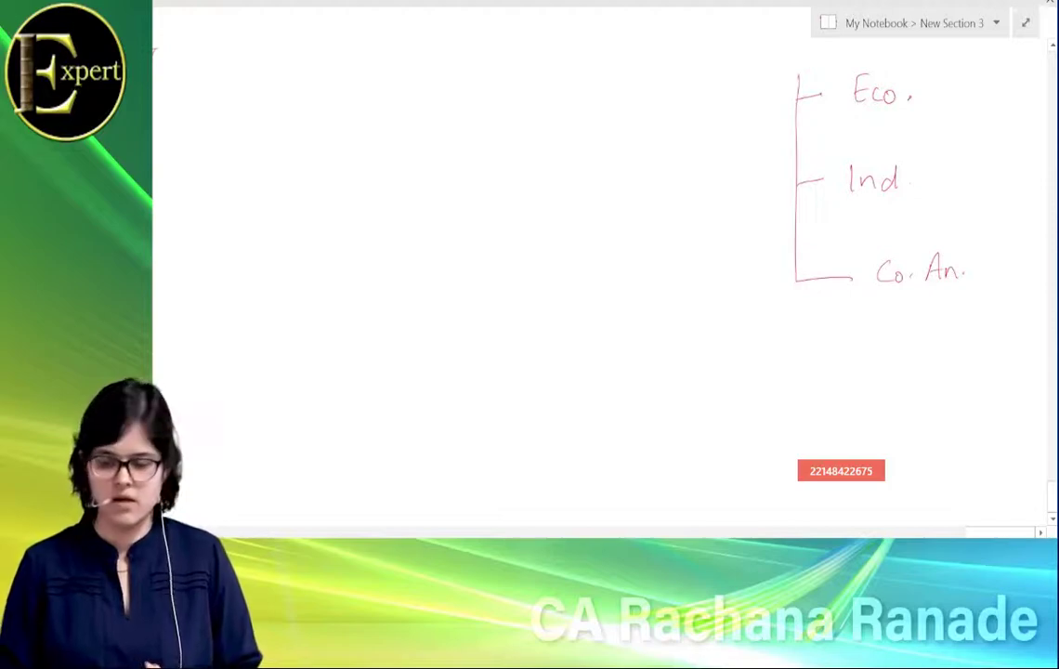
mouse_move(961, 240)
left_mouse_down()
mouse_move(882, 234)
mouse_move(991, 279)
mouse_move(971, 243)
left_mouse_up()
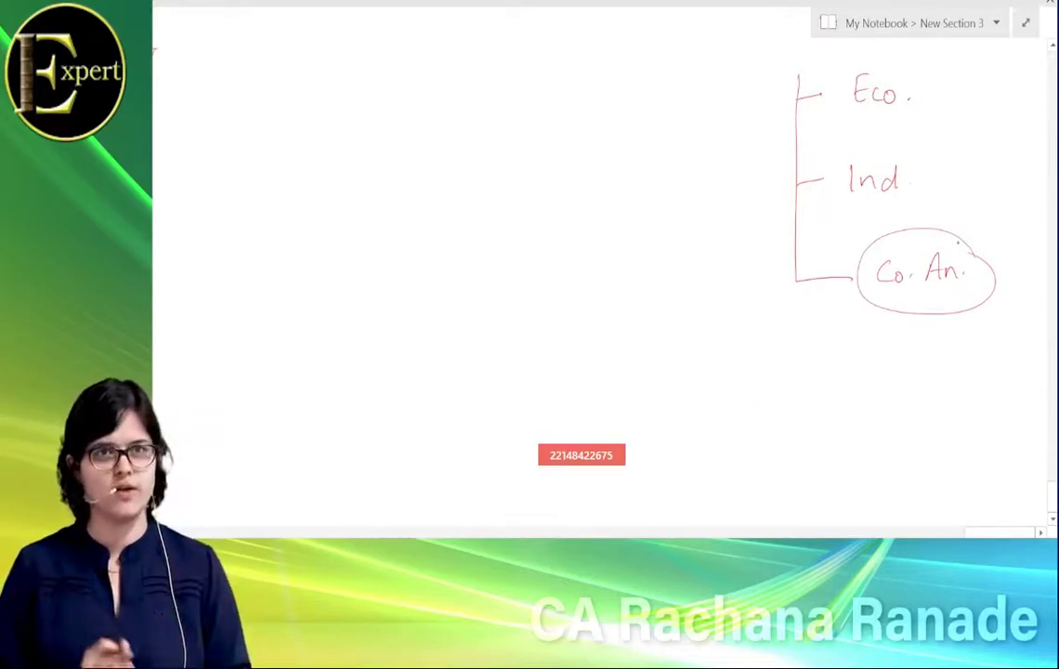
mouse_move(846, 154)
left_mouse_down()
mouse_move(882, 144)
mouse_move(926, 186)
mouse_move(836, 227)
mouse_move(822, 163)
left_mouse_up()
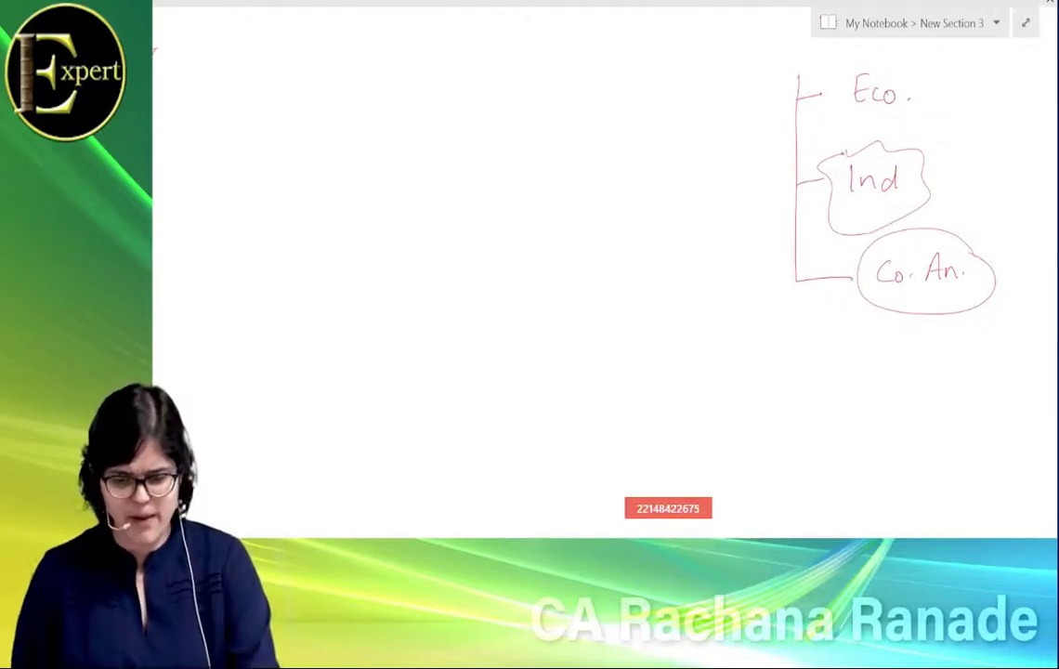
- Handwrite the heading "Basic Parameters for Industry Ana" across the top of the blank area, with a double arrow in front
mouse_move(257, 33)
left_mouse_down()
mouse_move(256, 58)
mouse_move(286, 56)
left_mouse_up()
left_click(295, 48)
mouse_move(299, 41)
left_mouse_down()
mouse_move(299, 55)
mouse_move(367, 41)
left_mouse_up()
left_click(354, 32)
left_click_drag(370, 37, 380, 48)
left_click_drag(387, 39, 479, 48)
mouse_move(524, 28)
left_mouse_down()
mouse_move(518, 54)
mouse_move(529, 39)
left_mouse_up()
left_click_drag(542, 39, 560, 38)
left_click_drag(195, 53, 219, 57)
left_click_drag(210, 41, 217, 63)
left_click(581, 32)
mouse_move(582, 28)
left_mouse_down()
mouse_move(582, 52)
mouse_move(603, 52)
left_mouse_up()
mouse_move(609, 44)
left_mouse_down()
mouse_move(622, 28)
mouse_move(643, 52)
left_mouse_up()
mouse_move(661, 28)
left_mouse_down()
mouse_move(662, 50)
mouse_move(668, 37)
left_mouse_up()
mouse_move(671, 52)
left_mouse_down()
mouse_move(678, 41)
mouse_move(684, 61)
left_mouse_up()
left_click_drag(692, 36, 682, 62)
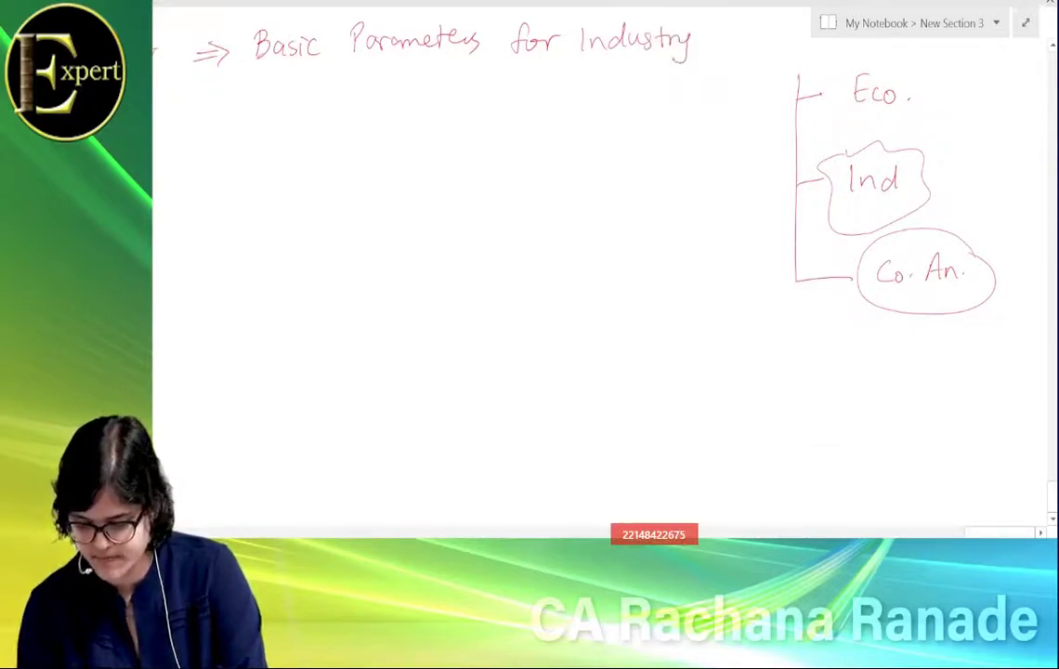
left_click(709, 41)
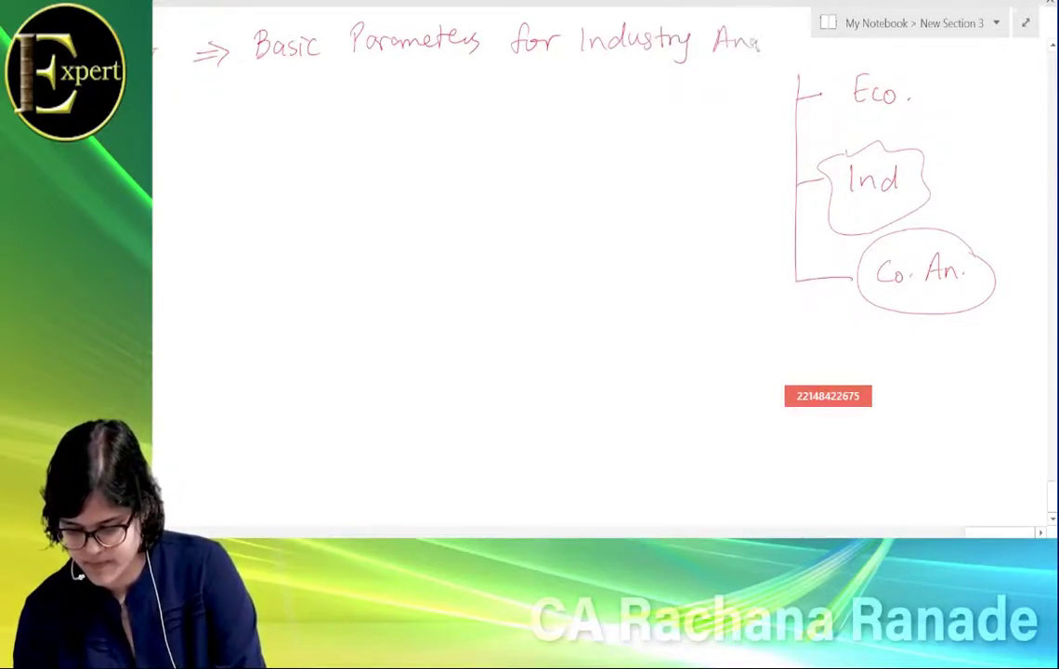